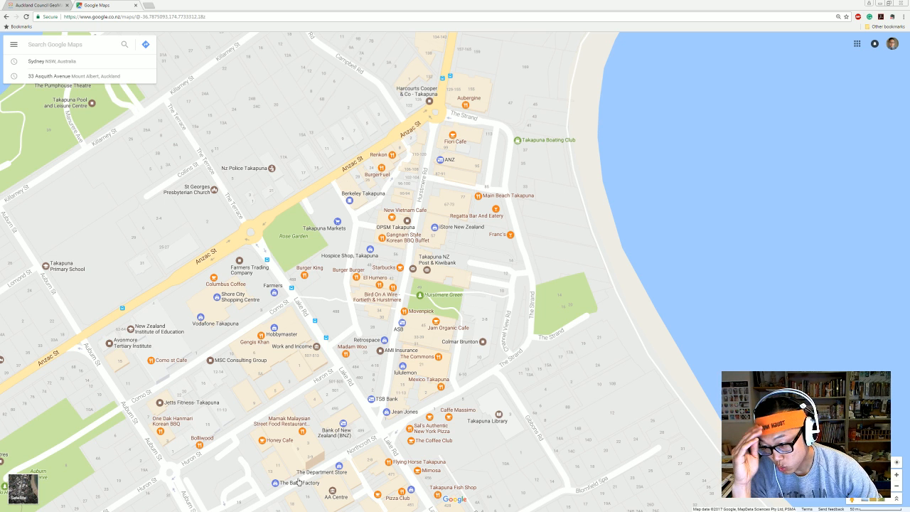
Switch the Google Maps view of central Takapuna to satellite imagery.
click(23, 488)
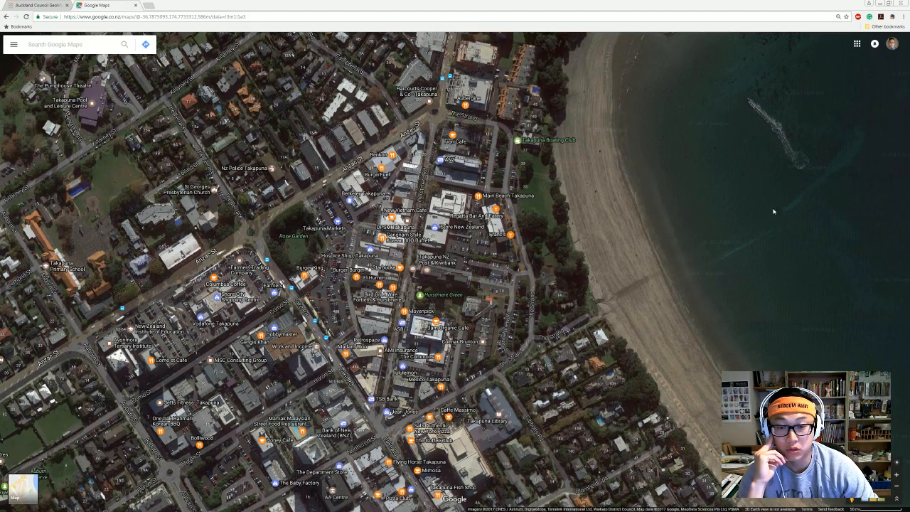
Turn off the street and place labels on the satellite view from the side menu.
click(13, 46)
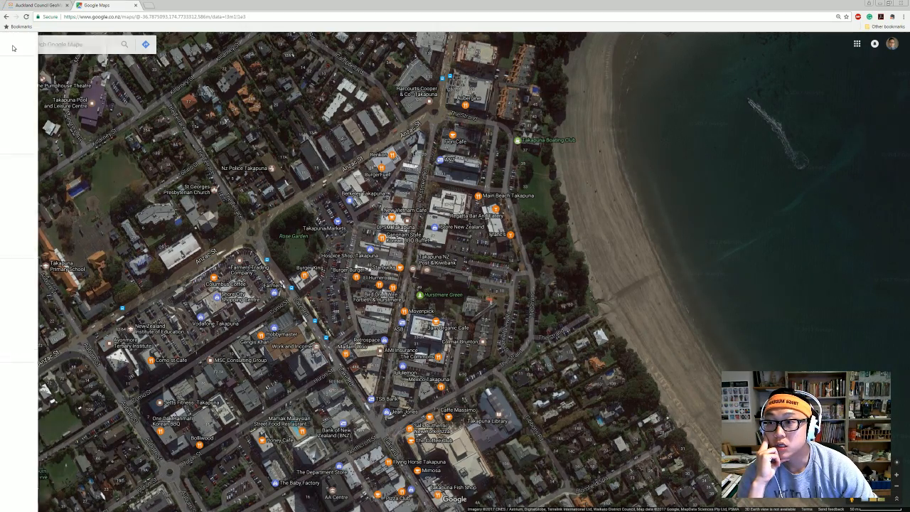
click(39, 81)
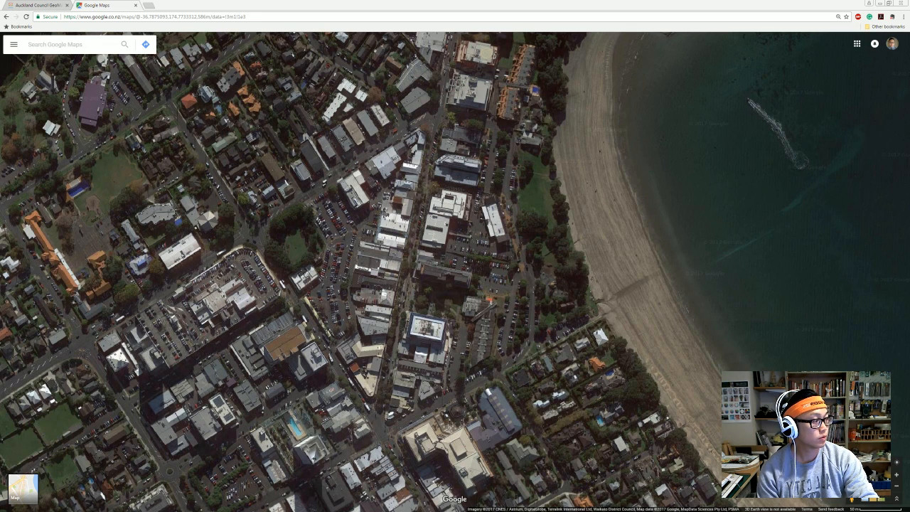
drag(541, 290, 492, 274)
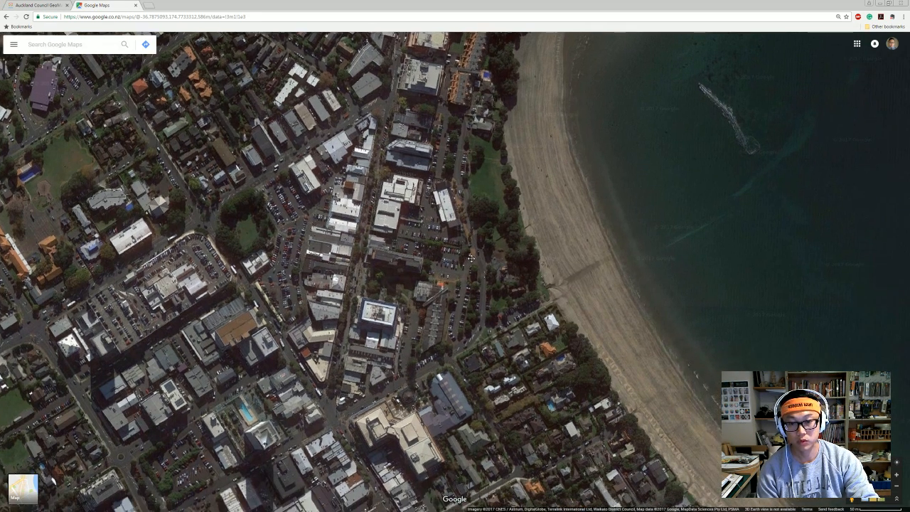
scroll(461, 366, down, 3)
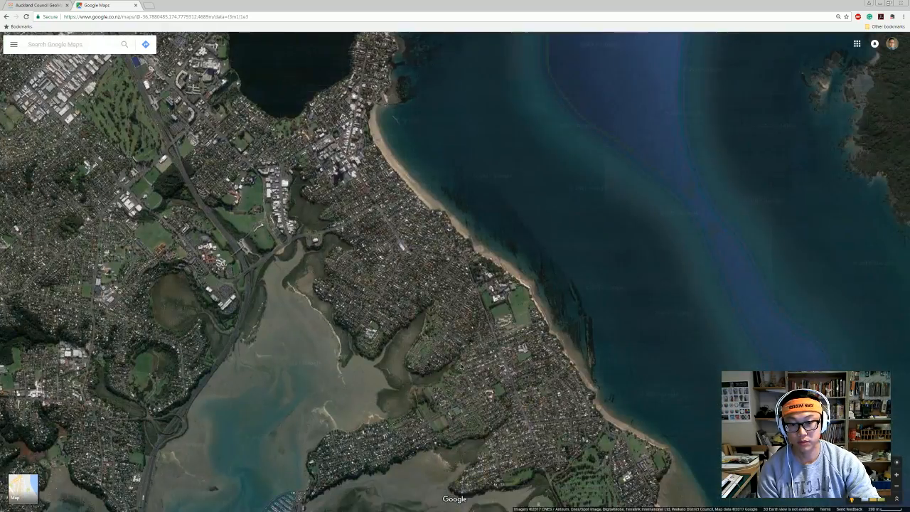
drag(461, 366, 462, 136)
drag(462, 299, 517, 204)
scroll(299, 353, up, 2)
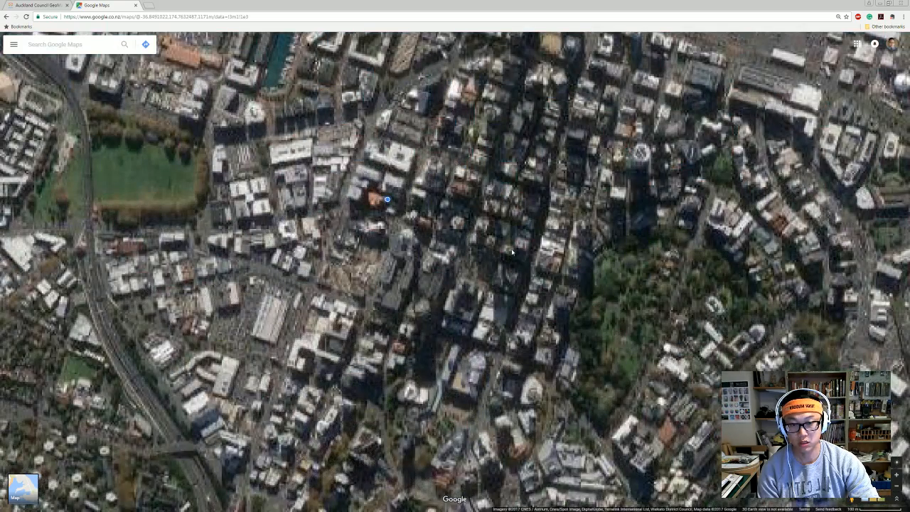
drag(502, 240, 457, 297)
scroll(456, 371, up, 1)
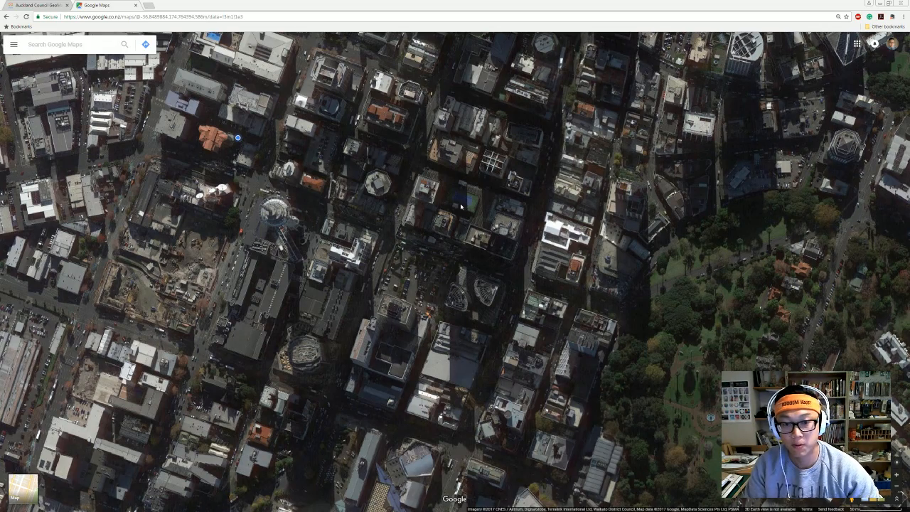
scroll(448, 249, down, 2)
drag(406, 141, 420, 346)
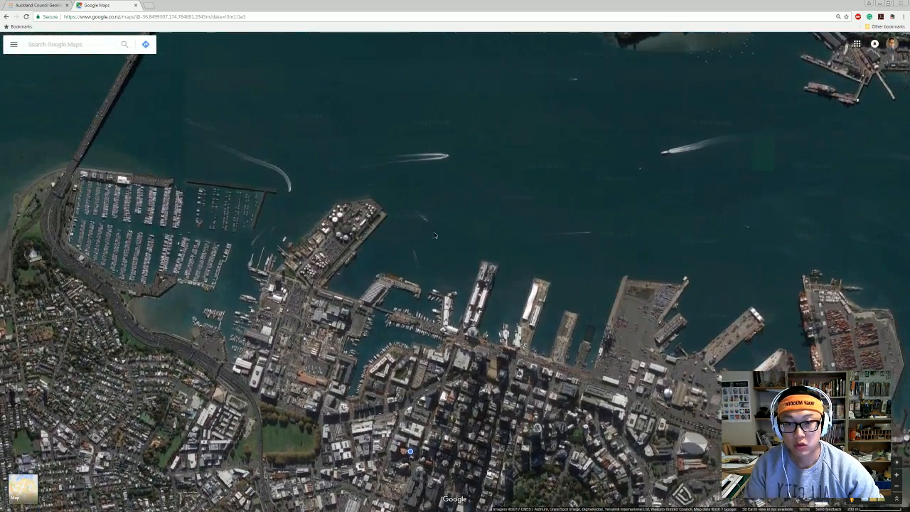
drag(403, 107, 447, 277)
scroll(447, 196, down, 1)
drag(427, 178, 350, 427)
scroll(407, 343, up, 2)
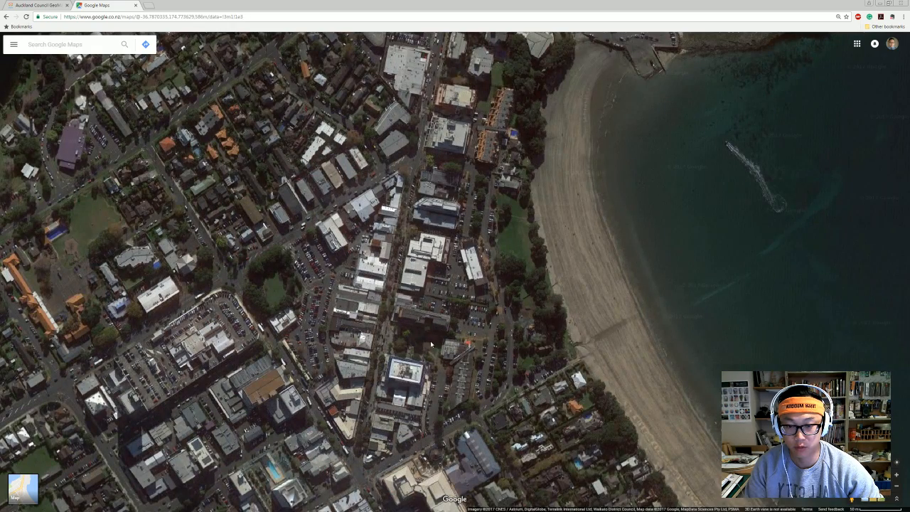
drag(431, 344, 469, 274)
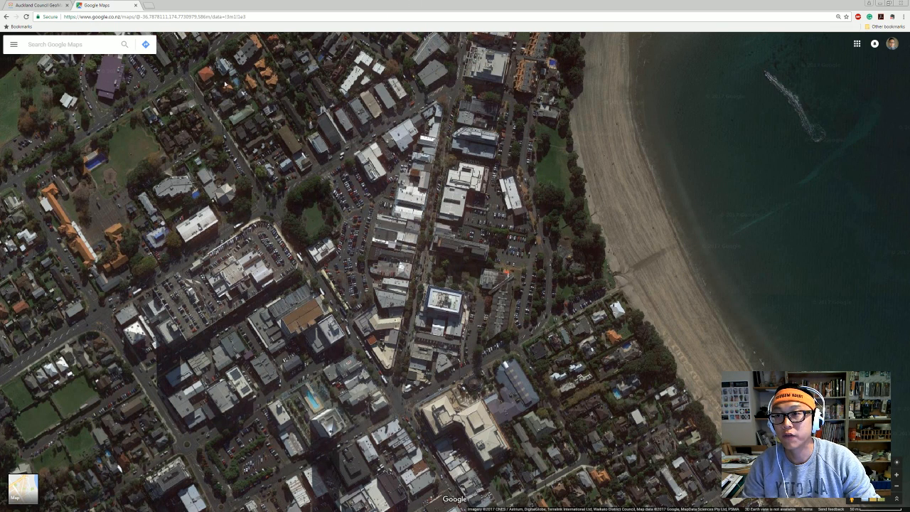
drag(468, 161, 466, 204)
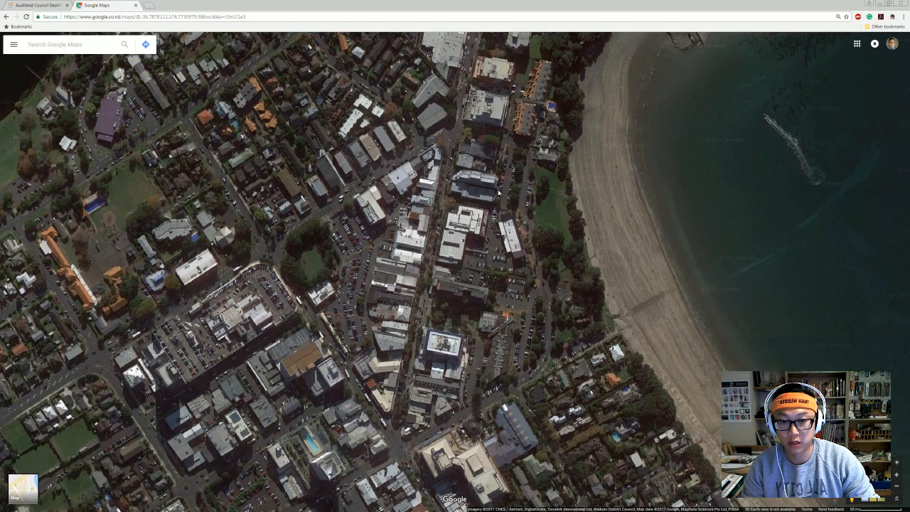
drag(230, 173, 202, 149)
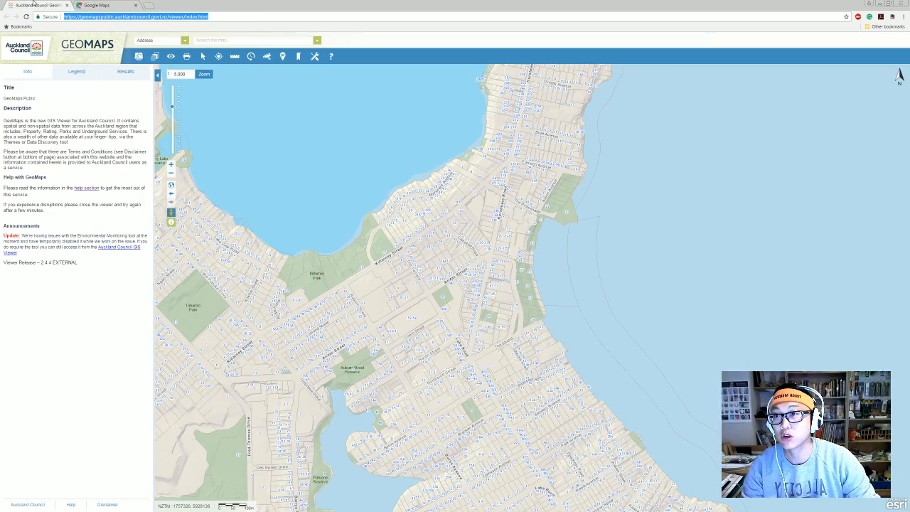
Search Google for 'geomap' and launch GeoMaps from the Auckland Council page.
click(36, 5)
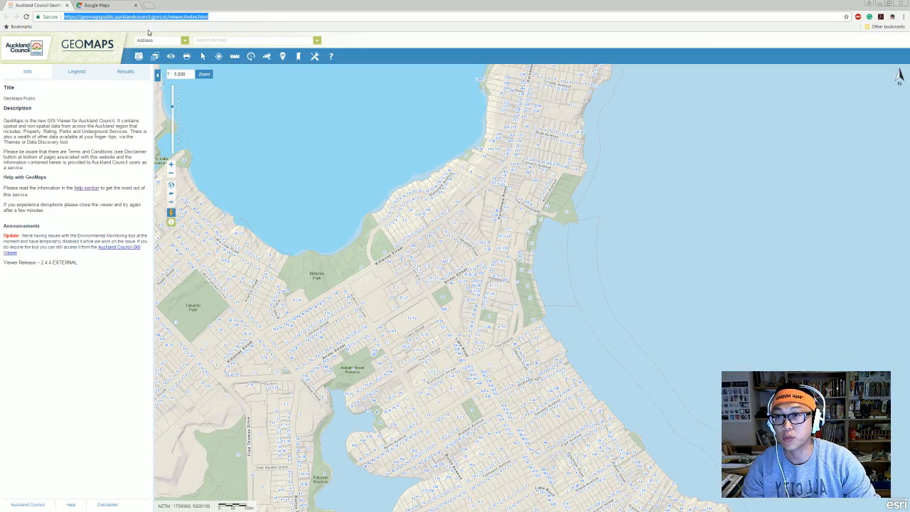
click(106, 5)
click(105, 16)
text(geomap)
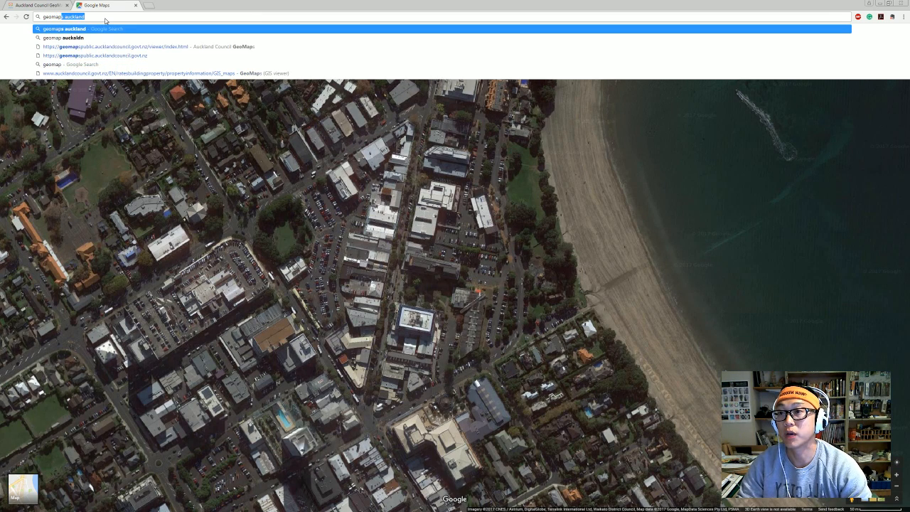
key(Return)
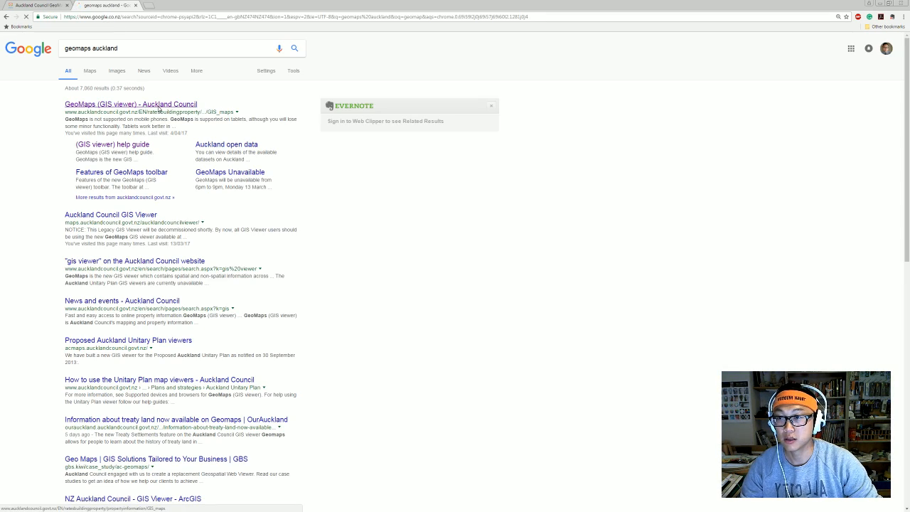
click(158, 106)
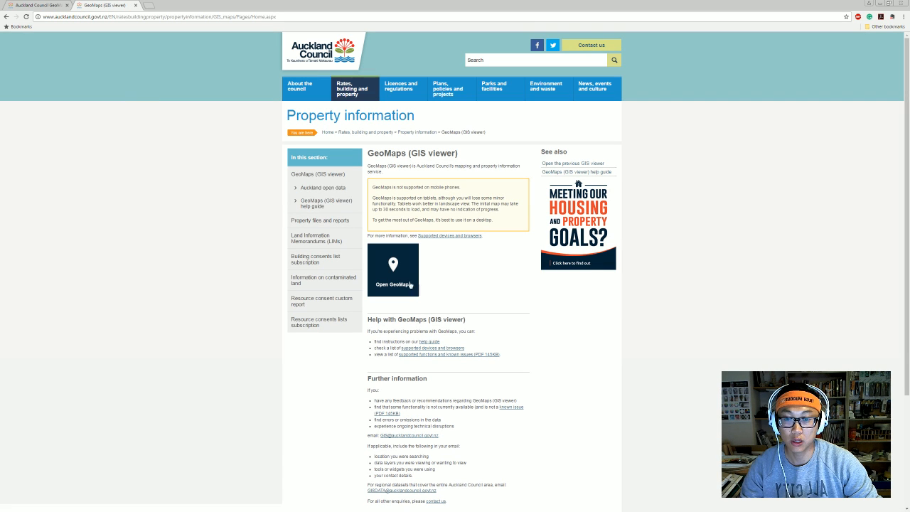
click(396, 276)
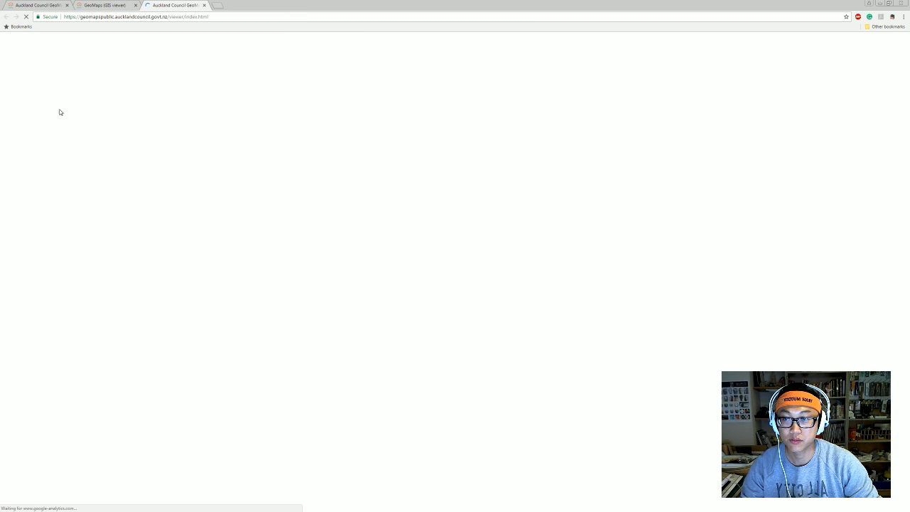
Close the old GeoMaps tab and accept the terms in the new viewer.
click(63, 6)
click(65, 5)
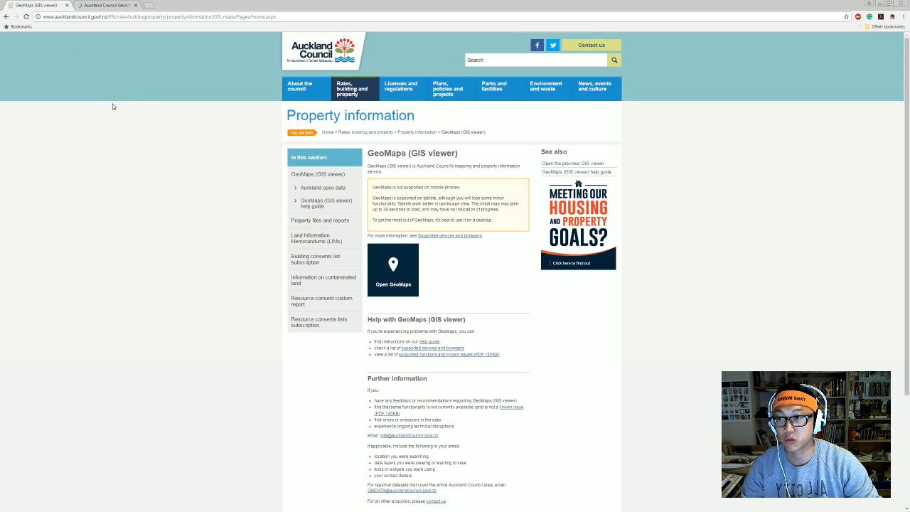
click(88, 5)
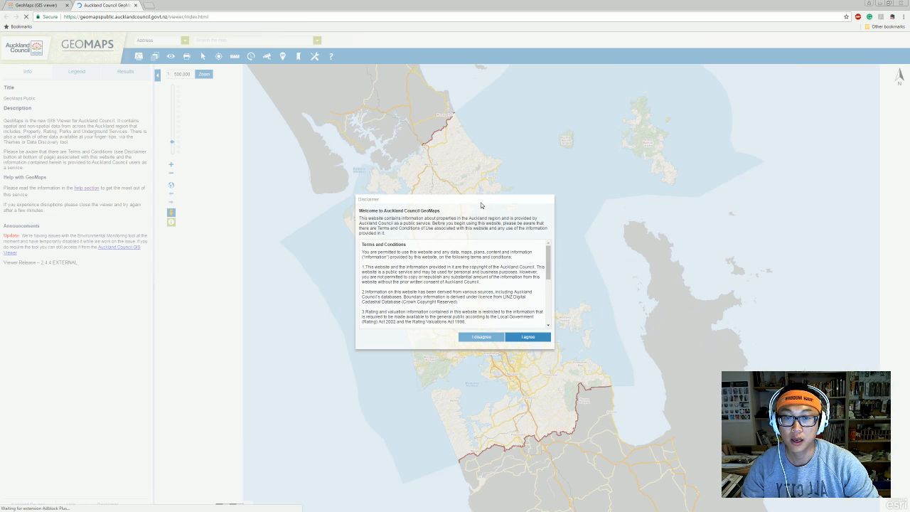
click(524, 338)
Zoom and pan to Takapuna's town centre at 1:2,500, then bring up the basemap choices.
scroll(524, 339, up, 1)
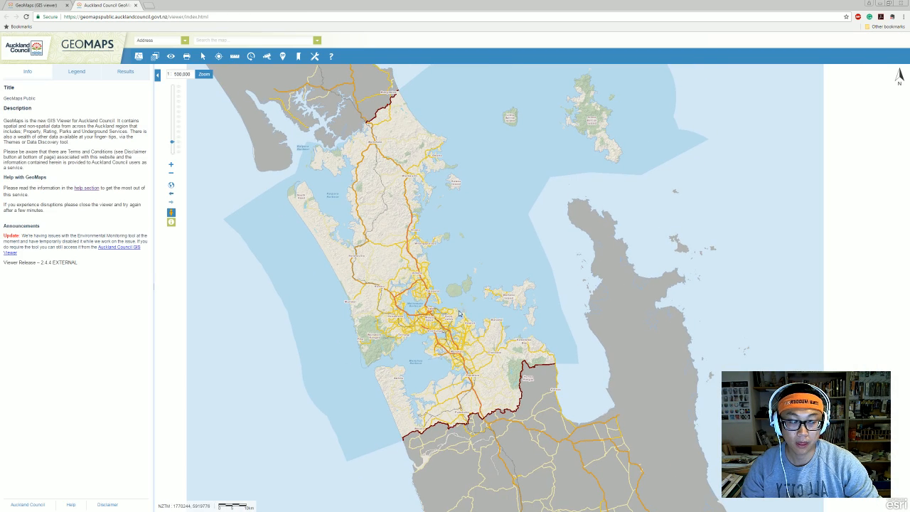
scroll(419, 280, up, 1)
scroll(418, 280, up, 2)
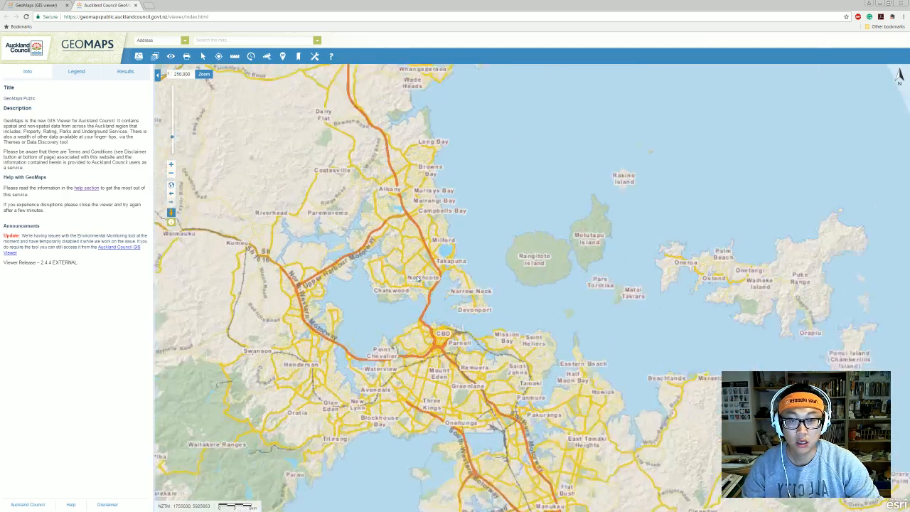
scroll(460, 261, up, 2)
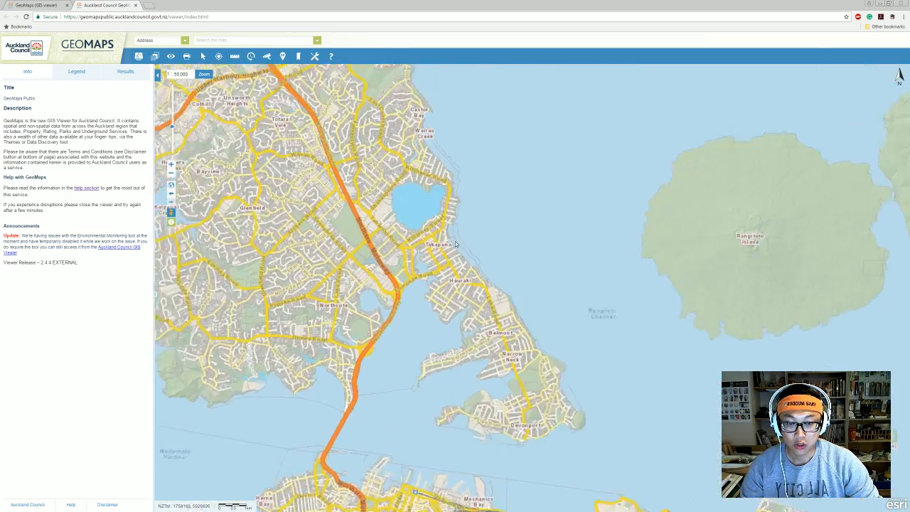
scroll(435, 212, up, 2)
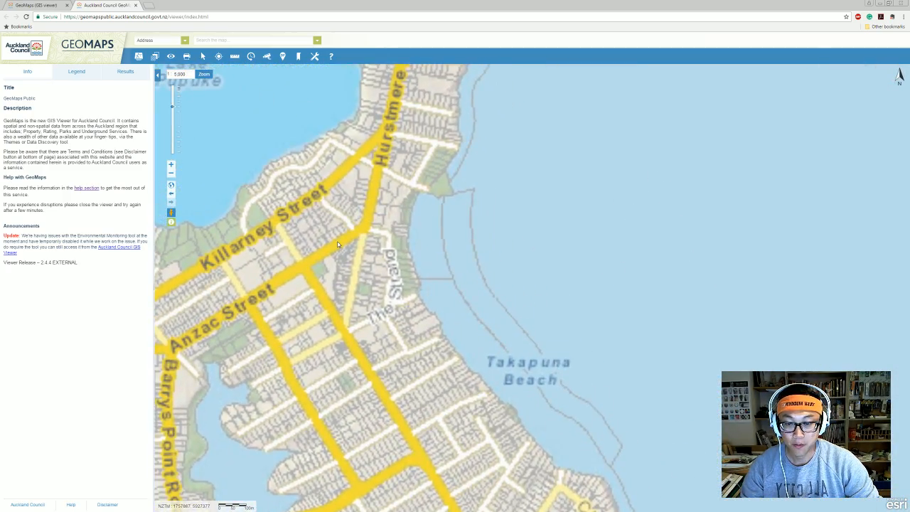
scroll(496, 282, up, 1)
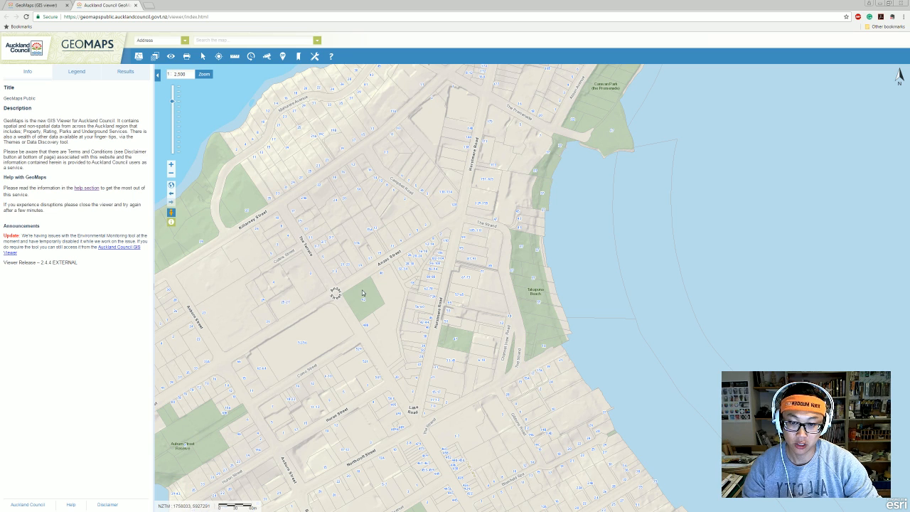
drag(490, 223, 481, 199)
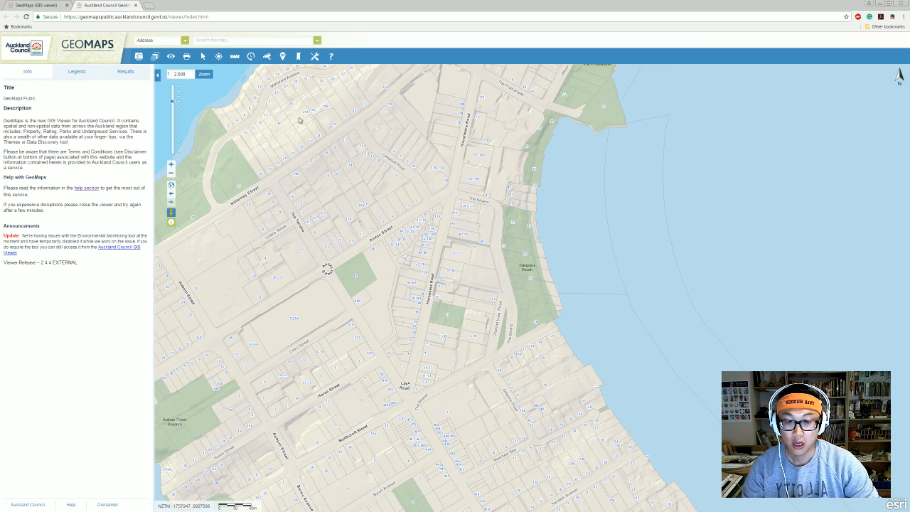
click(138, 56)
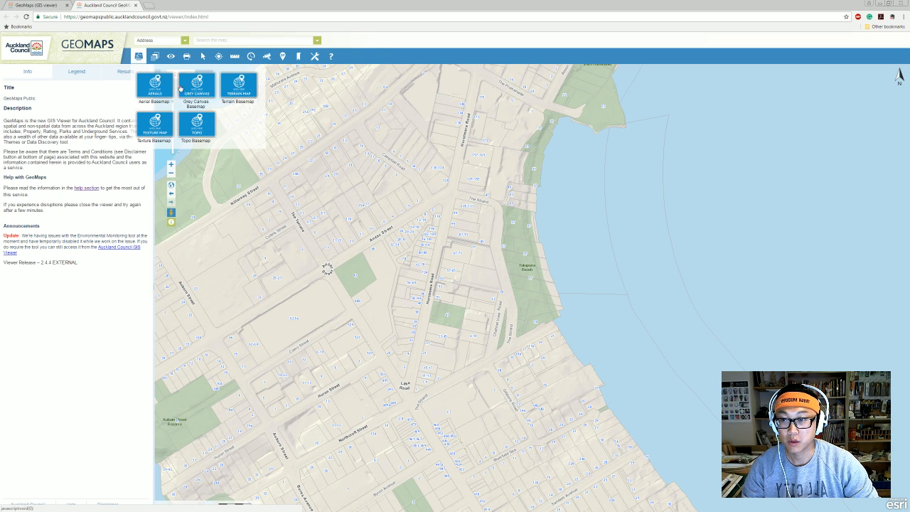
Switch to the aerial basemap, hide the Address and Landbase layers, and zoom toward 1:1,000.
click(158, 93)
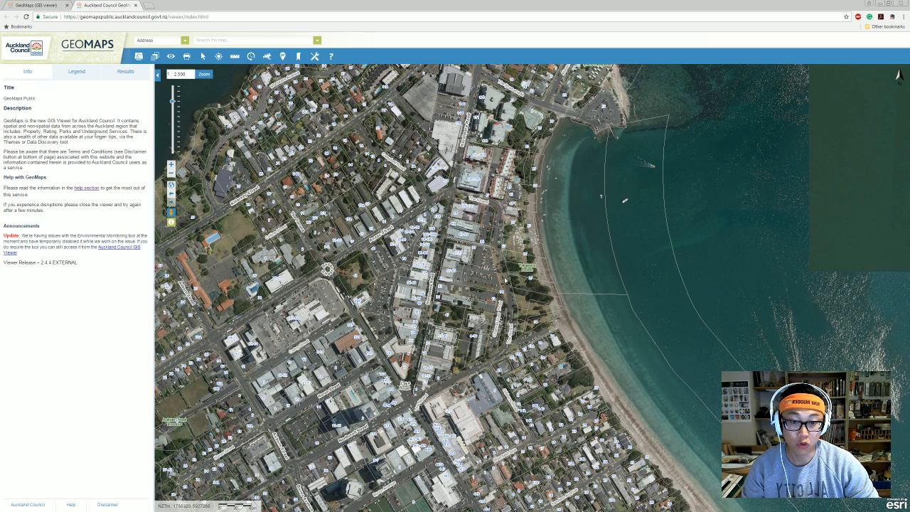
drag(459, 285, 473, 285)
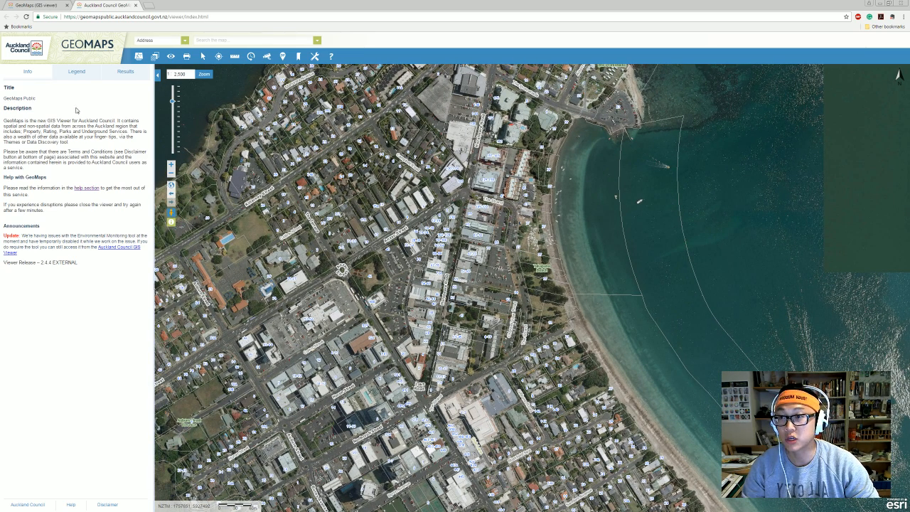
click(78, 72)
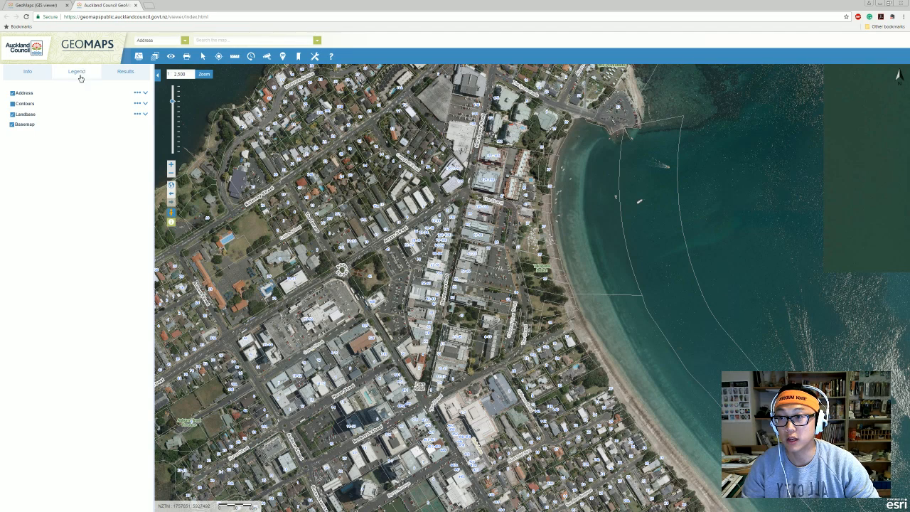
click(13, 94)
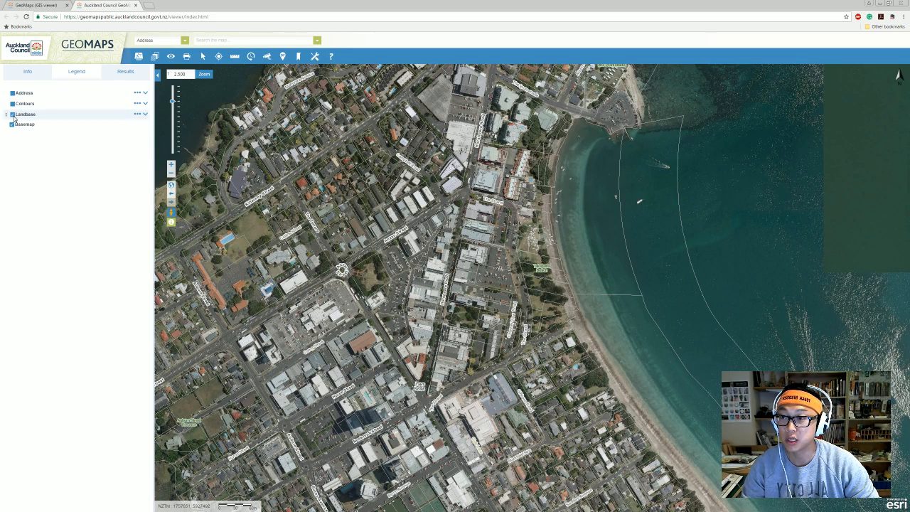
click(13, 114)
scroll(498, 289, up, 1)
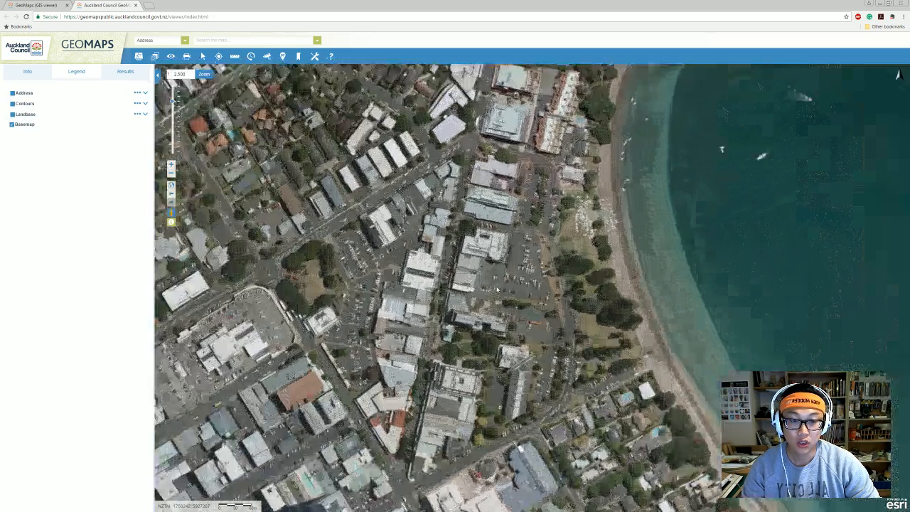
scroll(498, 289, up, 1)
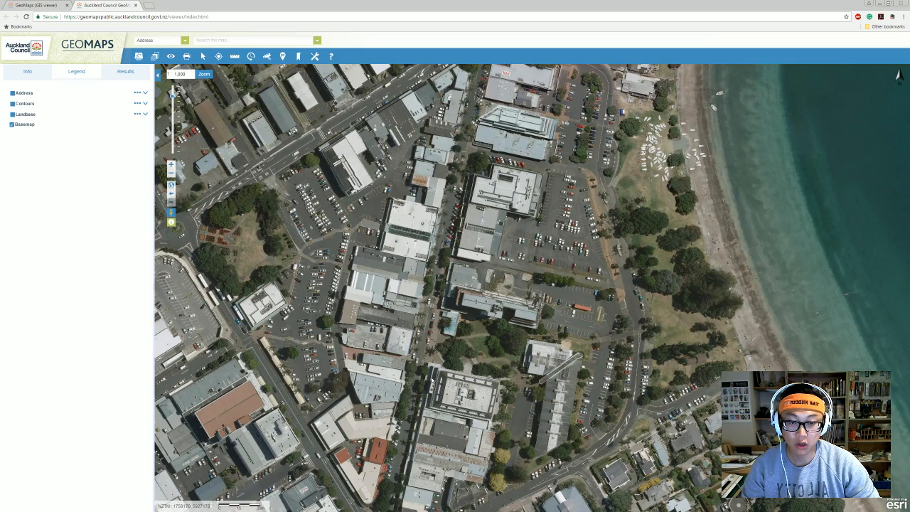
Pan across Takapuna bay and zoom out to 1:2,500.
drag(430, 382, 507, 322)
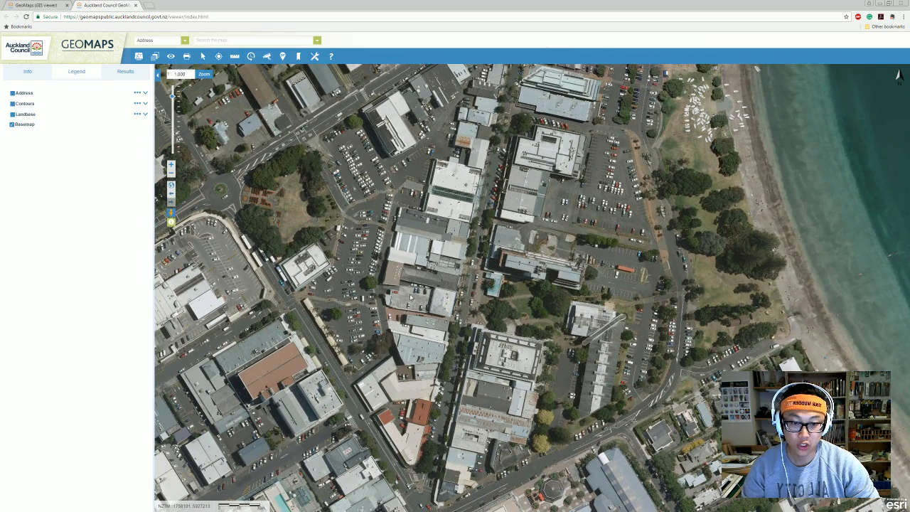
drag(481, 281, 494, 322)
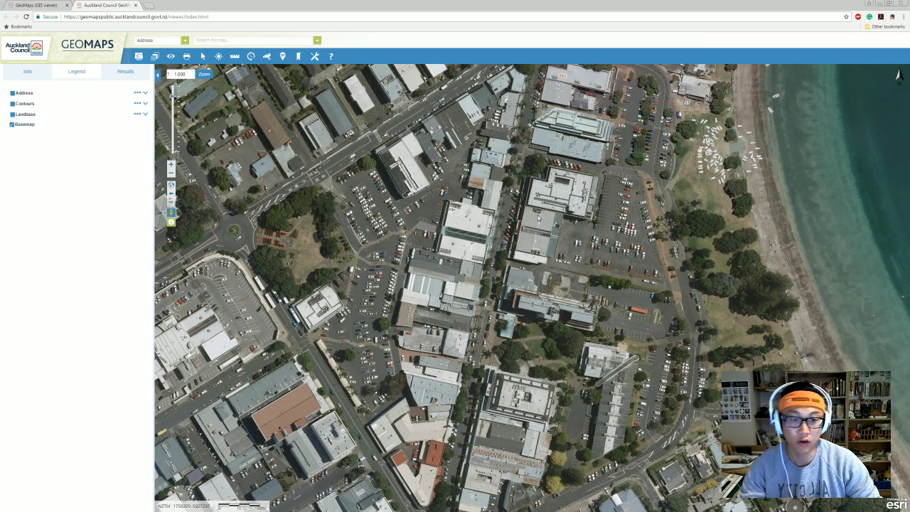
drag(491, 168, 481, 275)
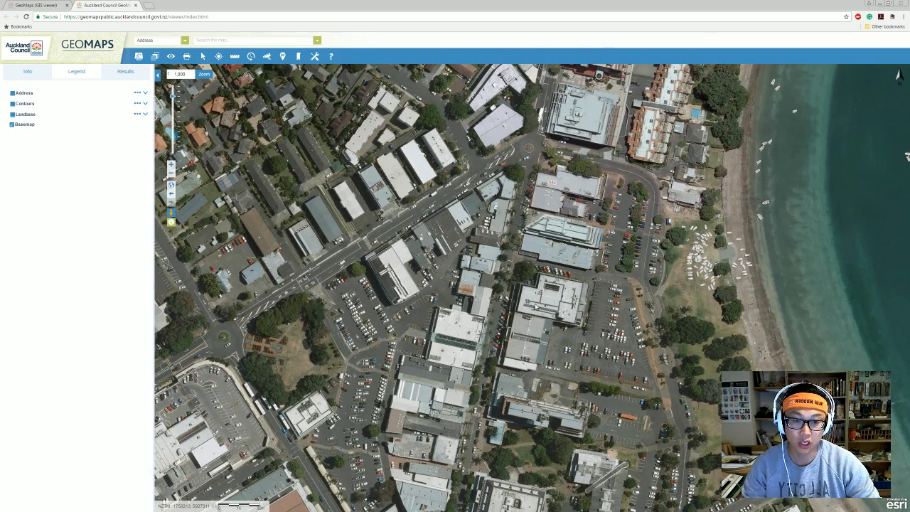
mouse_move(534, 304)
mouse_down()
mouse_move(551, 293)
mouse_move(538, 287)
mouse_up()
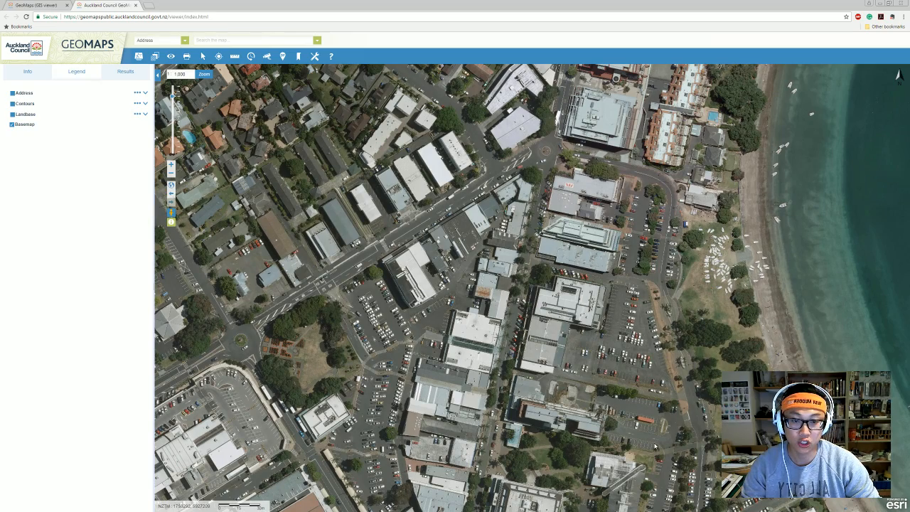
drag(655, 446, 640, 205)
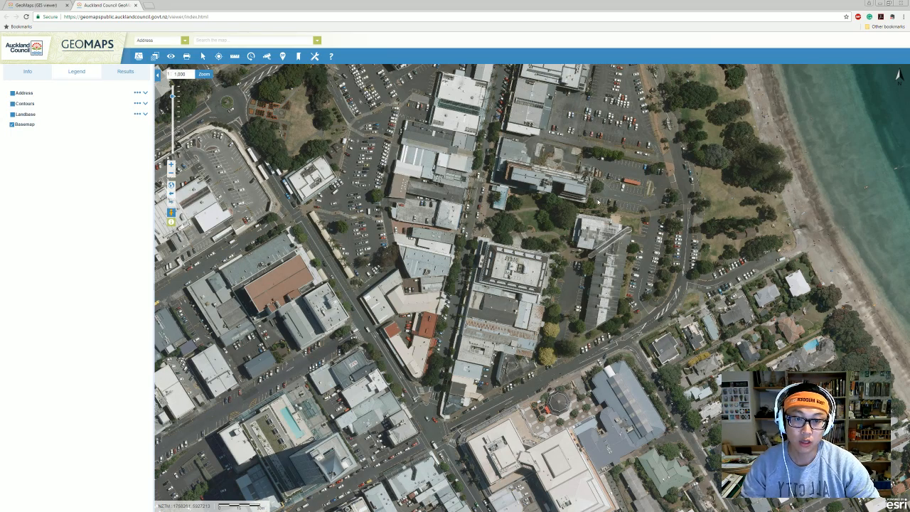
drag(504, 198, 516, 225)
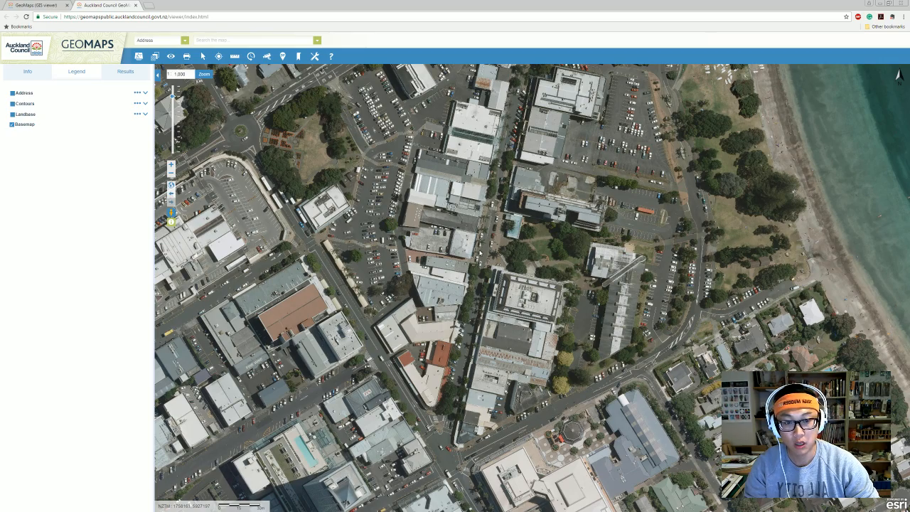
drag(513, 166, 500, 224)
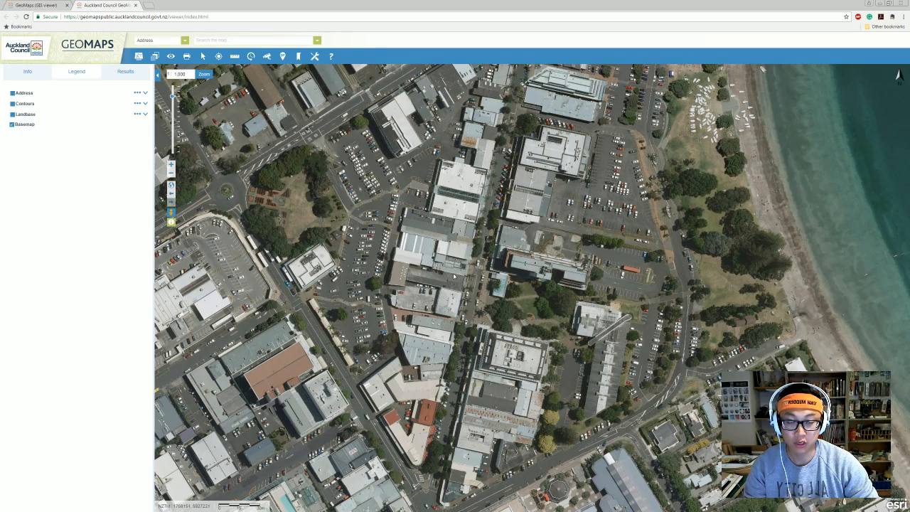
drag(418, 248, 398, 279)
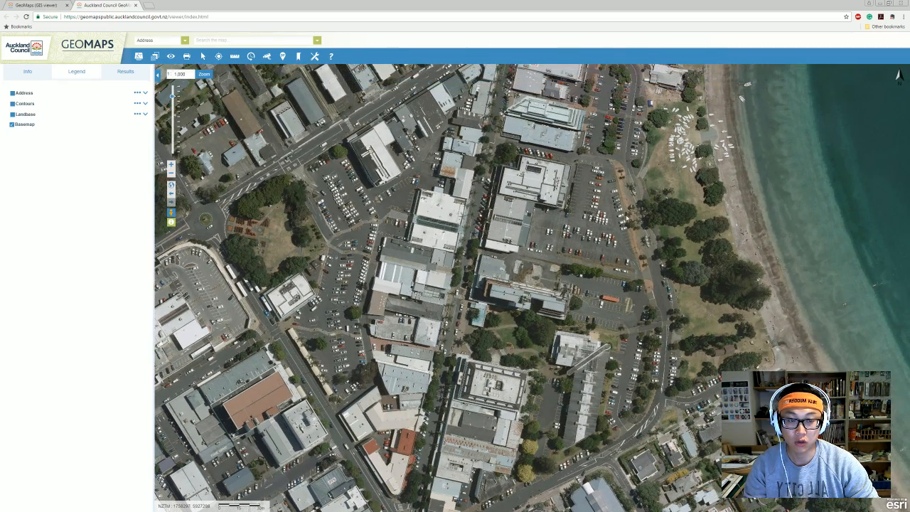
scroll(551, 229, down, 1)
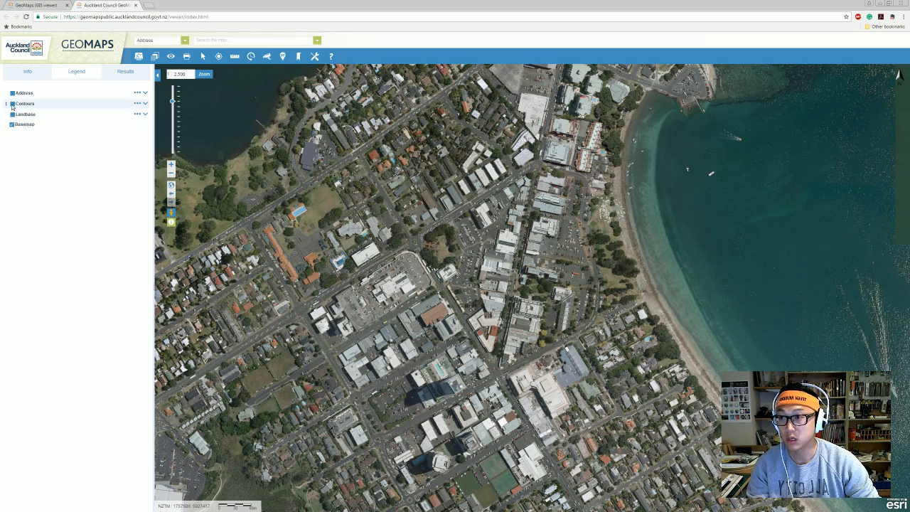
Show the Landbase parcel boundaries again and bring up the data export licence terms.
click(12, 113)
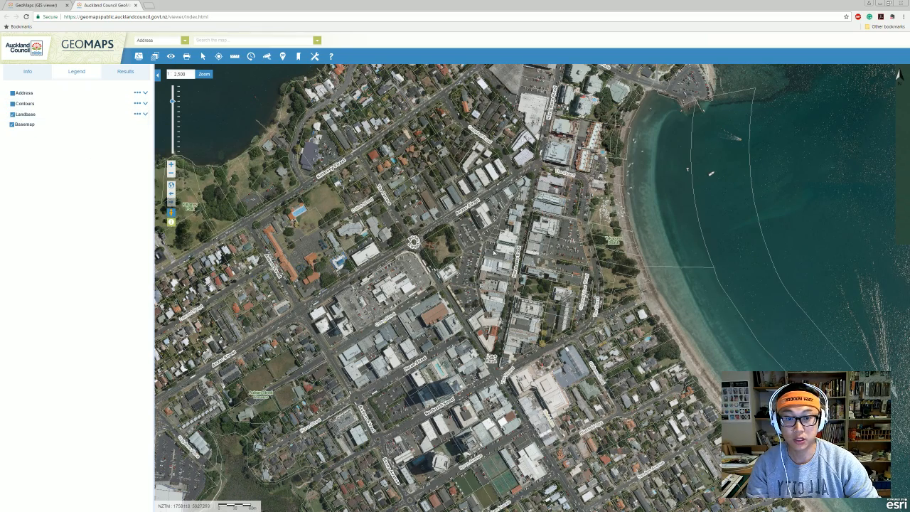
scroll(561, 269, up, 1)
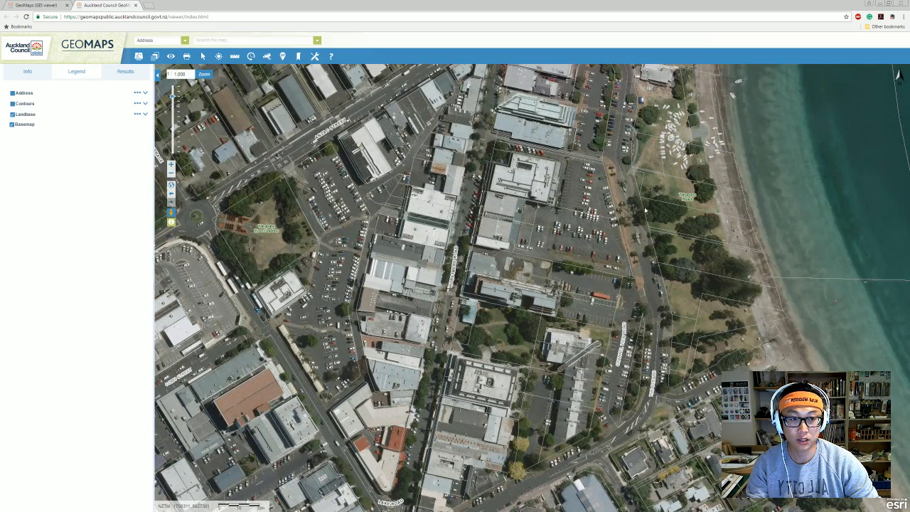
scroll(645, 211, down, 1)
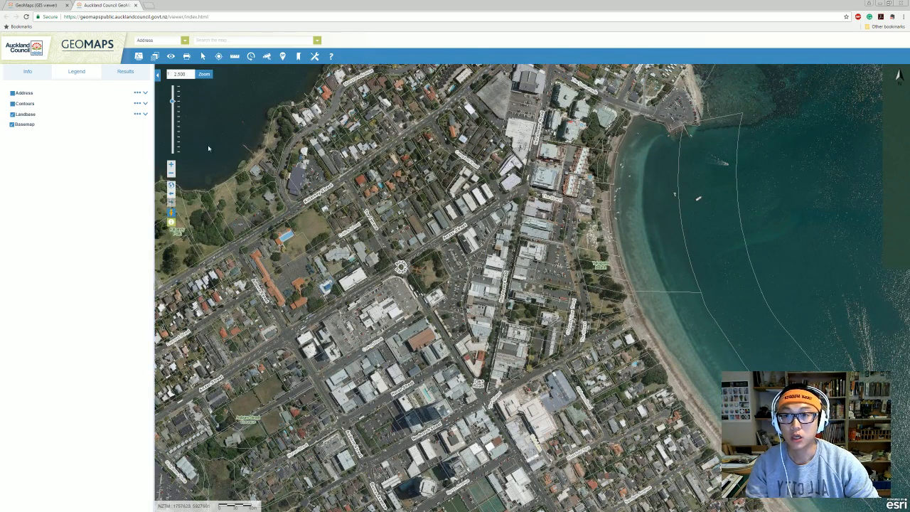
click(315, 57)
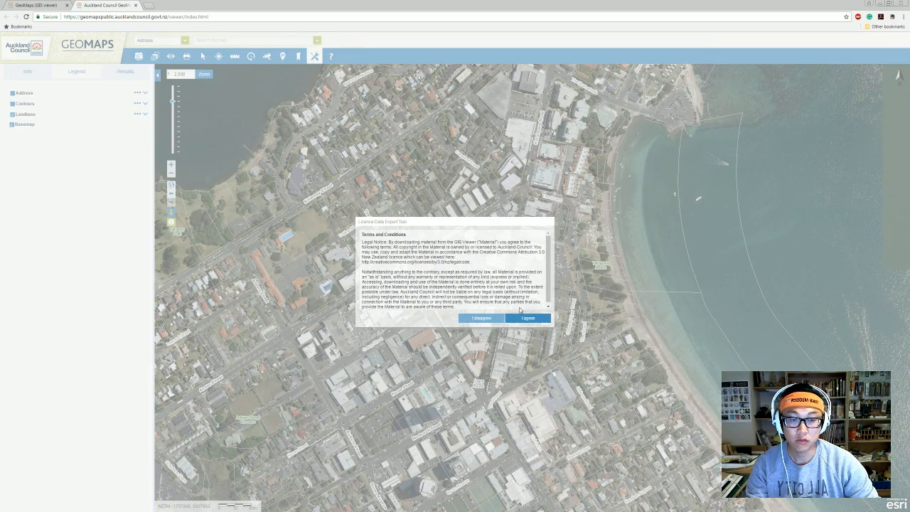
Agree to the Licence Data Export Tool terms to reach the Extract Data form.
click(530, 318)
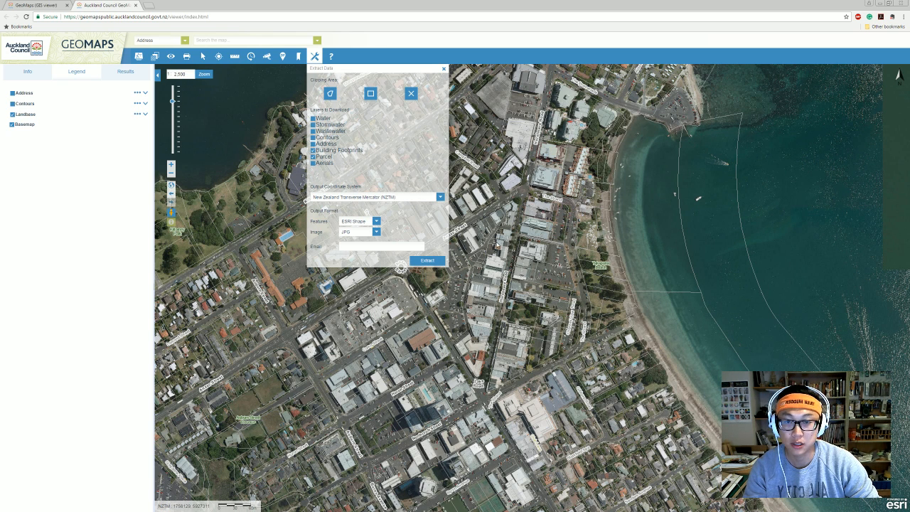
Set the feature output format to AutoCAD DWG and frame the Takapuna town centre.
click(377, 222)
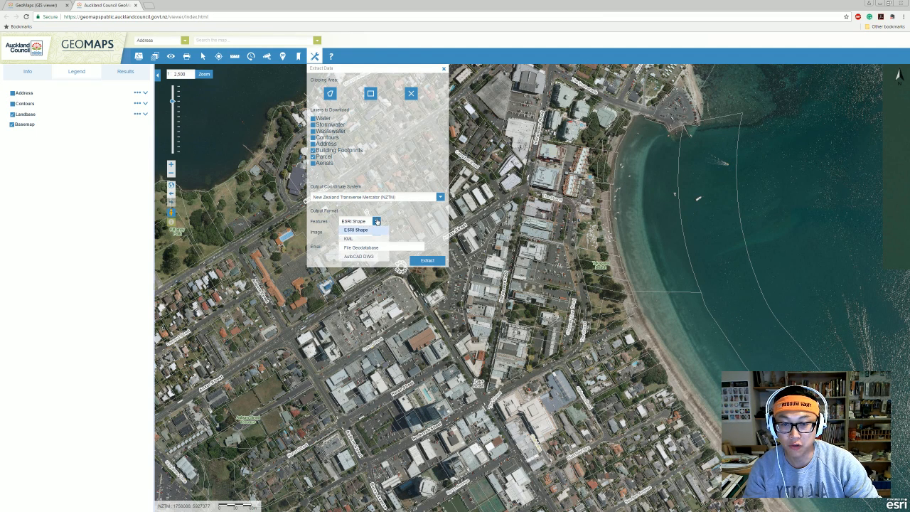
click(373, 257)
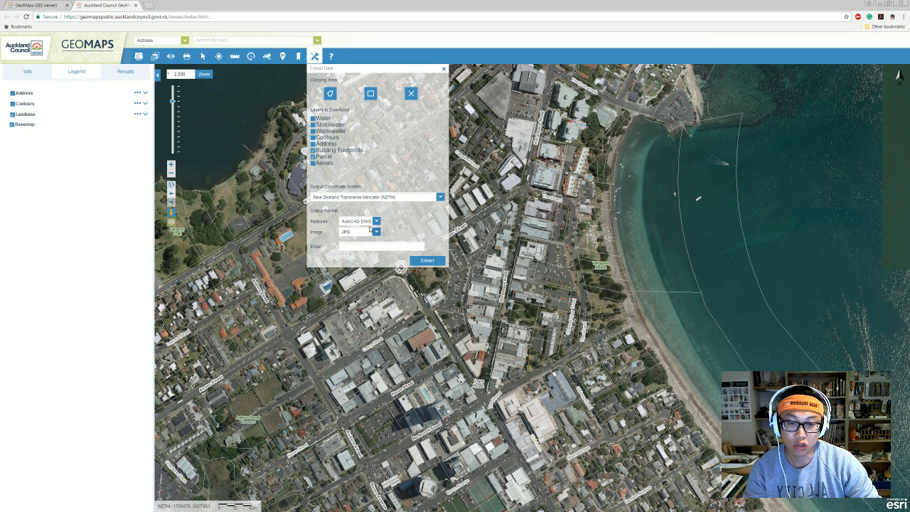
drag(624, 213, 617, 224)
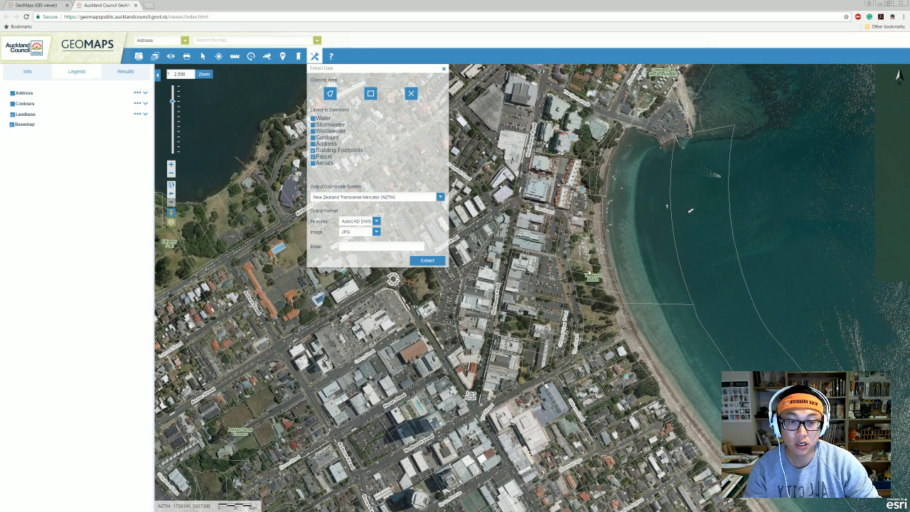
drag(588, 275, 582, 277)
drag(533, 170, 539, 177)
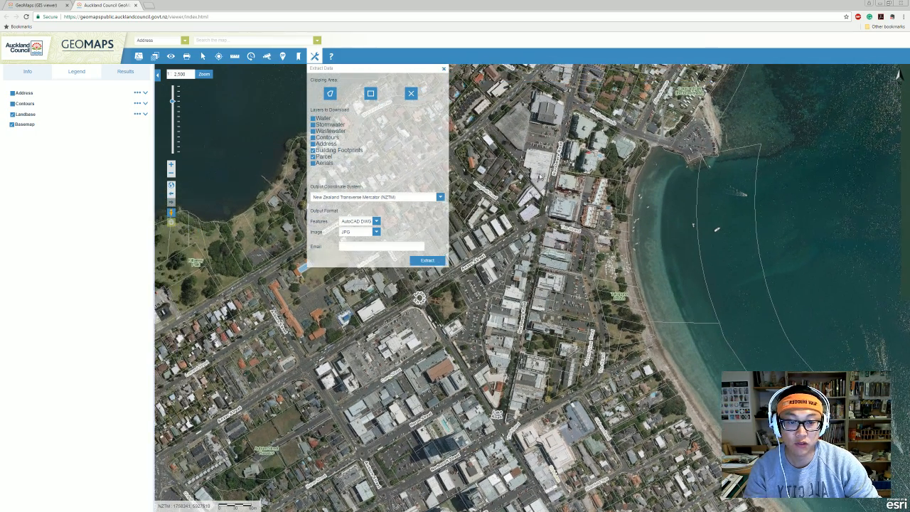
drag(656, 373, 637, 373)
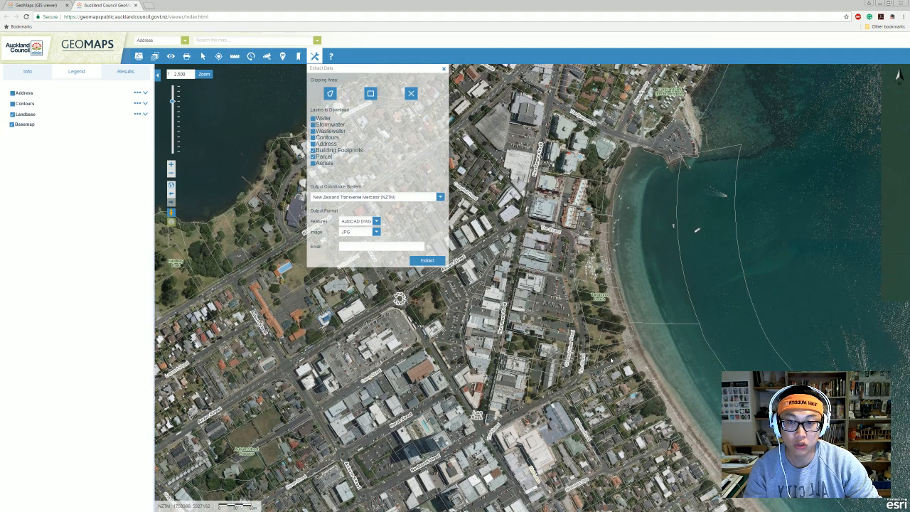
click(329, 95)
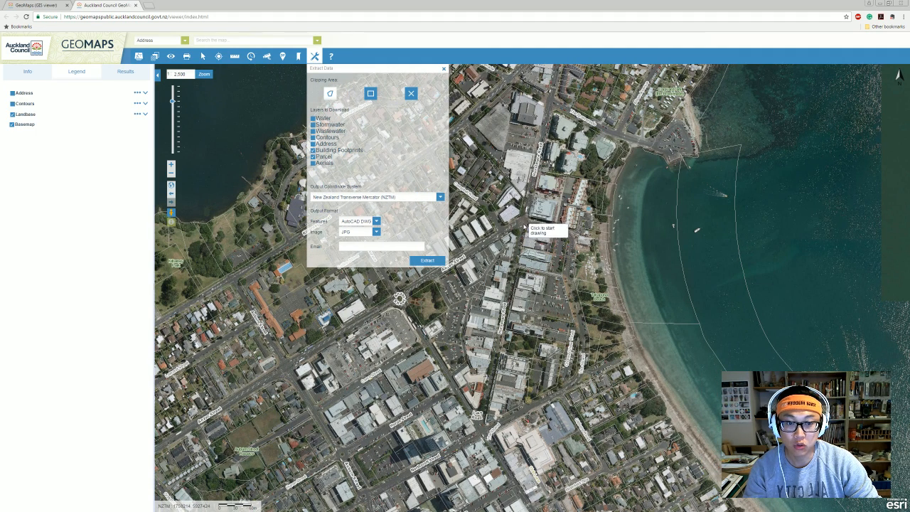
click(527, 178)
click(337, 311)
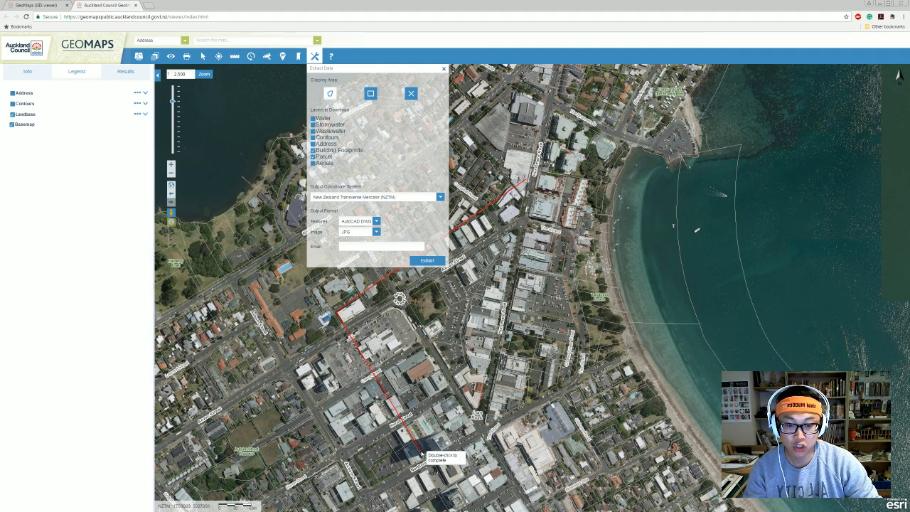
click(419, 449)
click(605, 469)
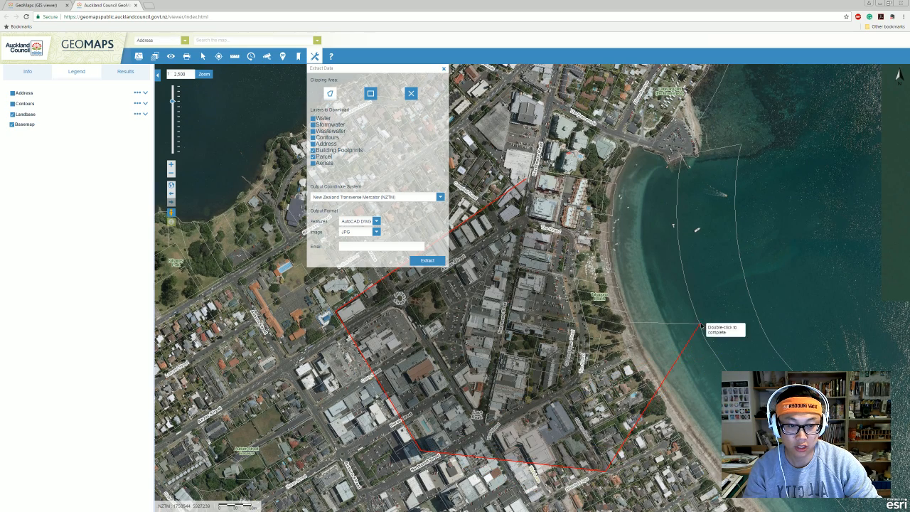
click(604, 190)
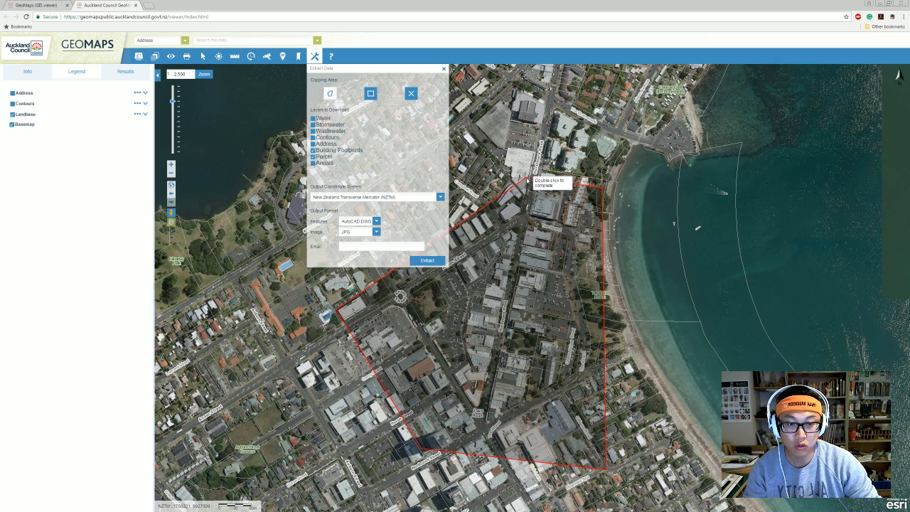
double_click(528, 178)
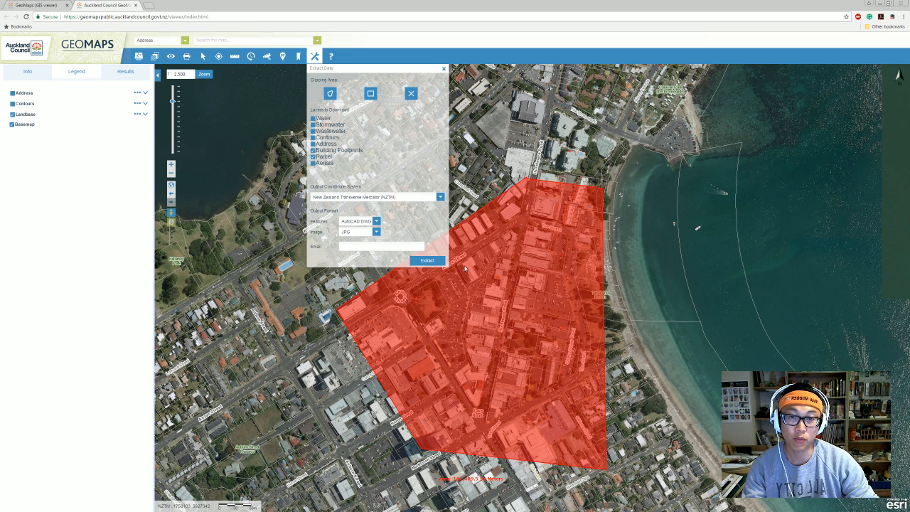
click(411, 93)
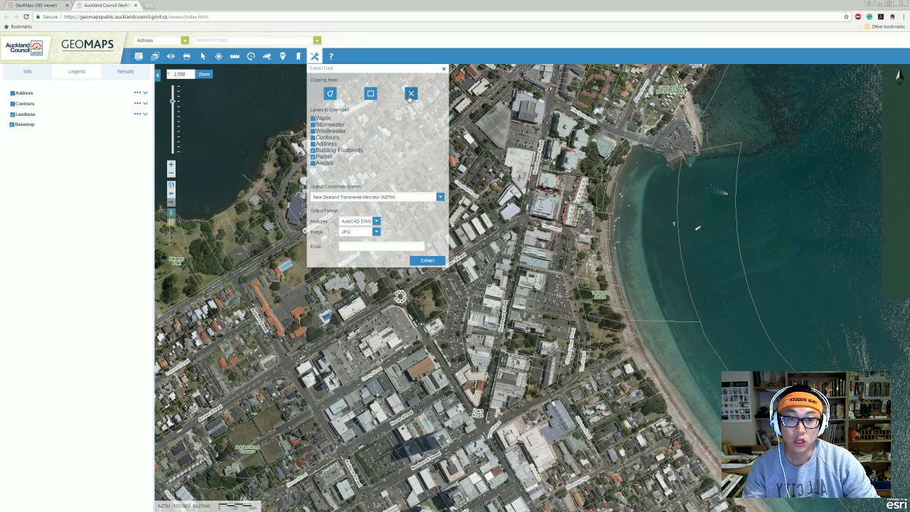
Draw a rectangular clipping area over Takapuna at 1:2,500 and select the Email field.
mouse_move(588, 276)
mouse_down()
mouse_move(595, 273)
mouse_move(582, 270)
mouse_up()
click(371, 95)
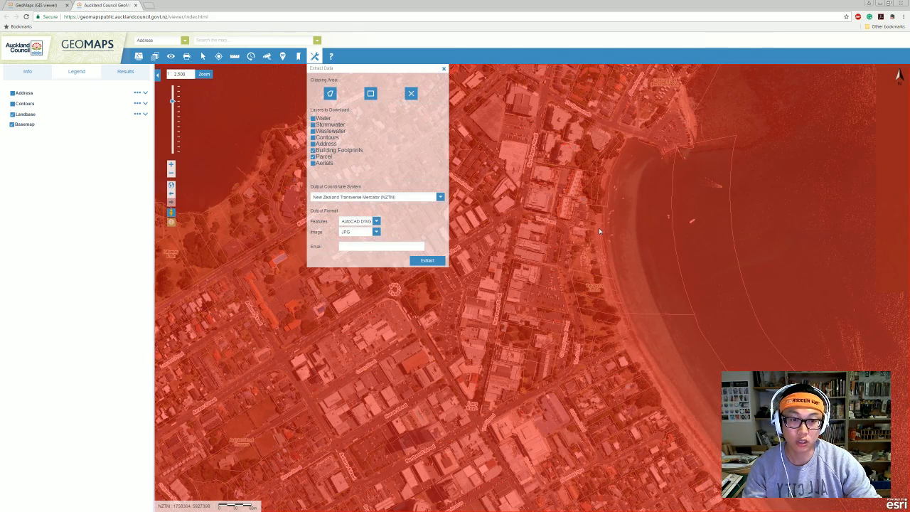
scroll(599, 228, down, 1)
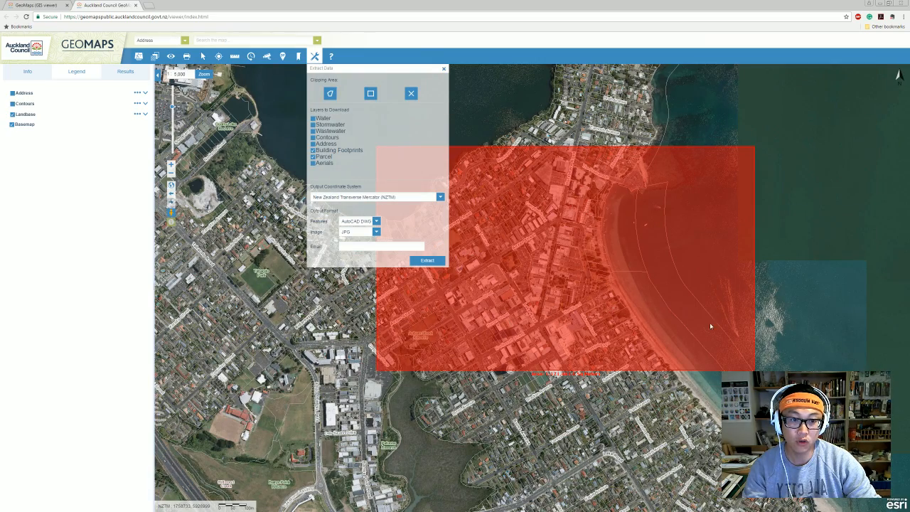
scroll(591, 229, up, 1)
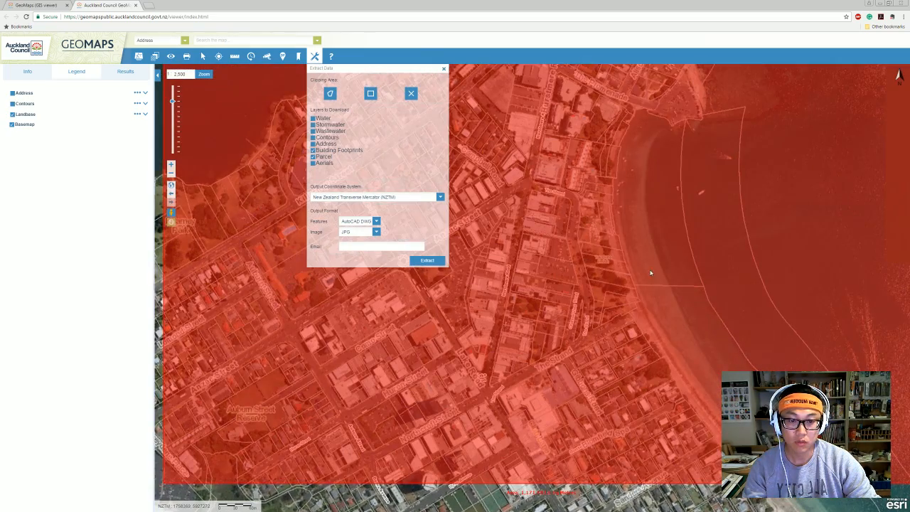
click(371, 249)
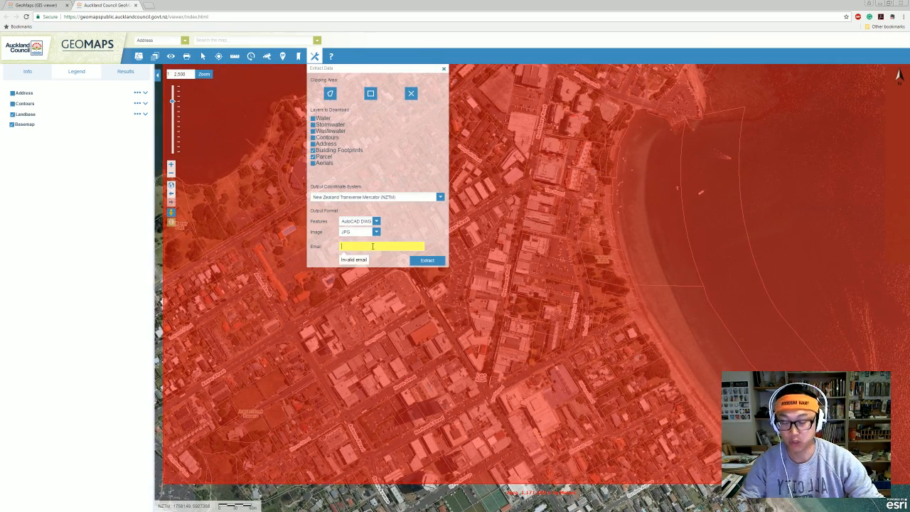
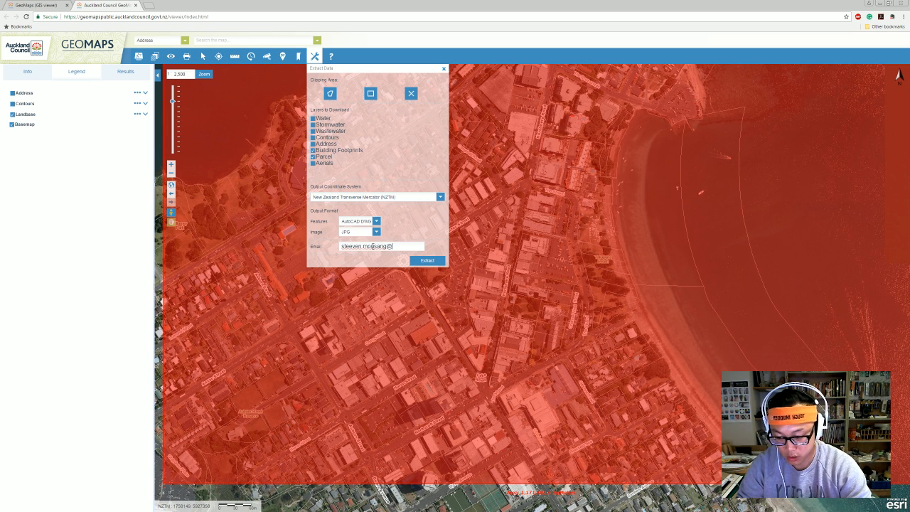
Enter the e-mail address, submit the extract request, then close Chrome and Acrobat.
click(439, 261)
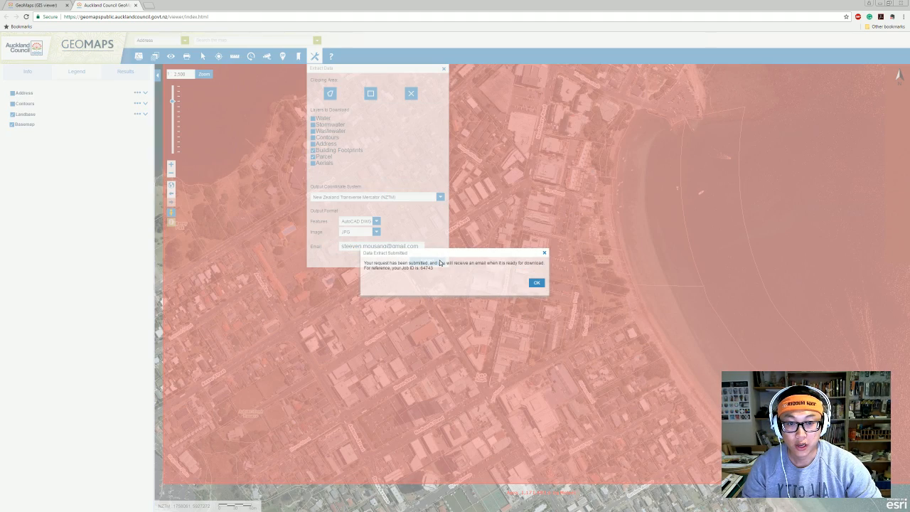
click(539, 283)
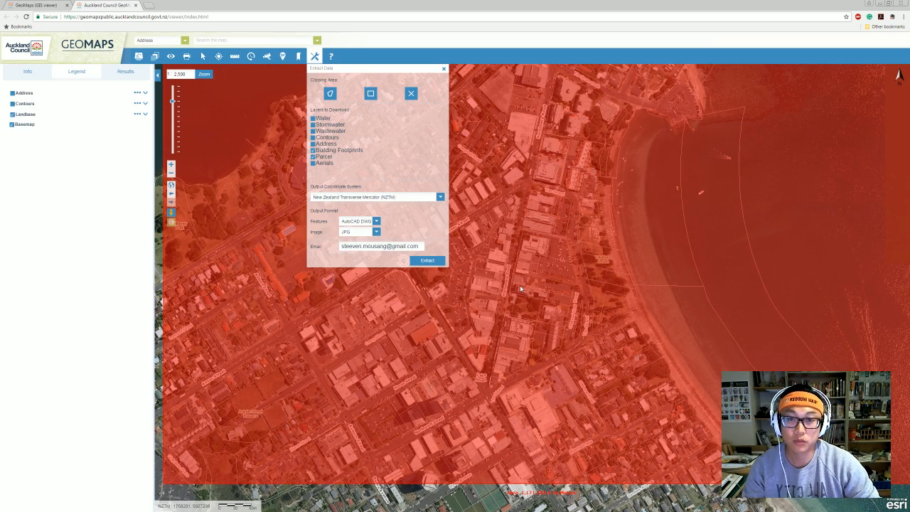
click(444, 68)
scroll(597, 266, down, 1)
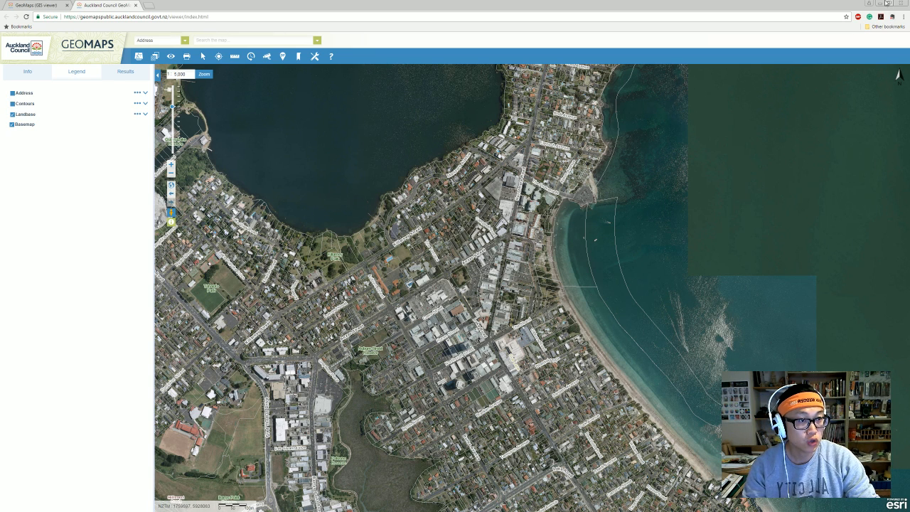
click(880, 4)
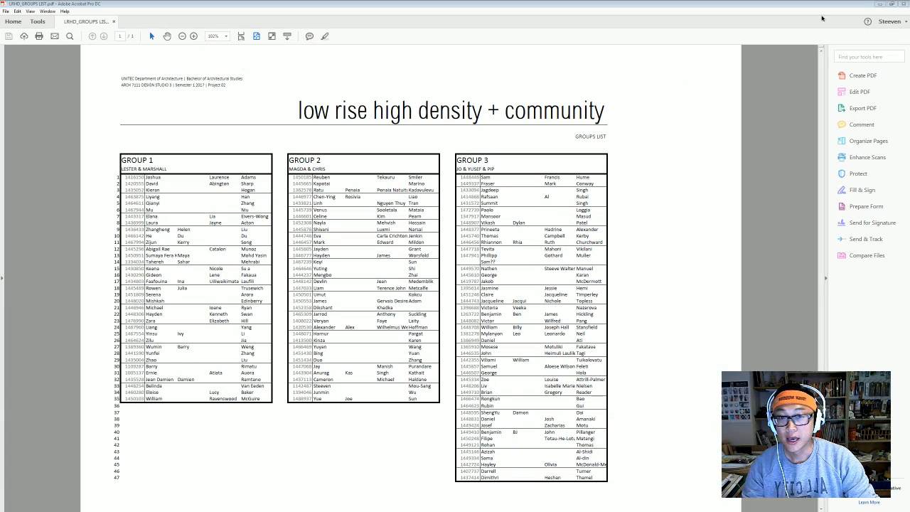
click(903, 4)
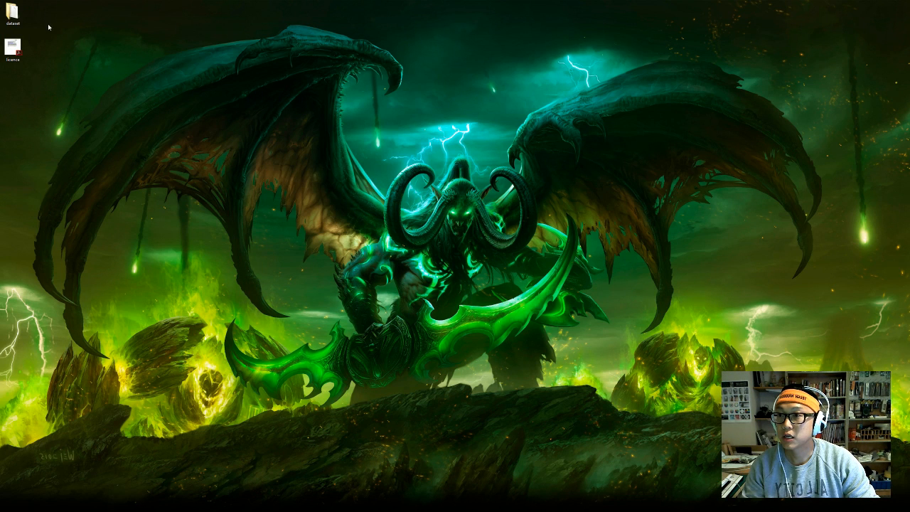
Rename the DWG file in the dataset folder to 'hurstmere' and close the folder window.
double_click(13, 12)
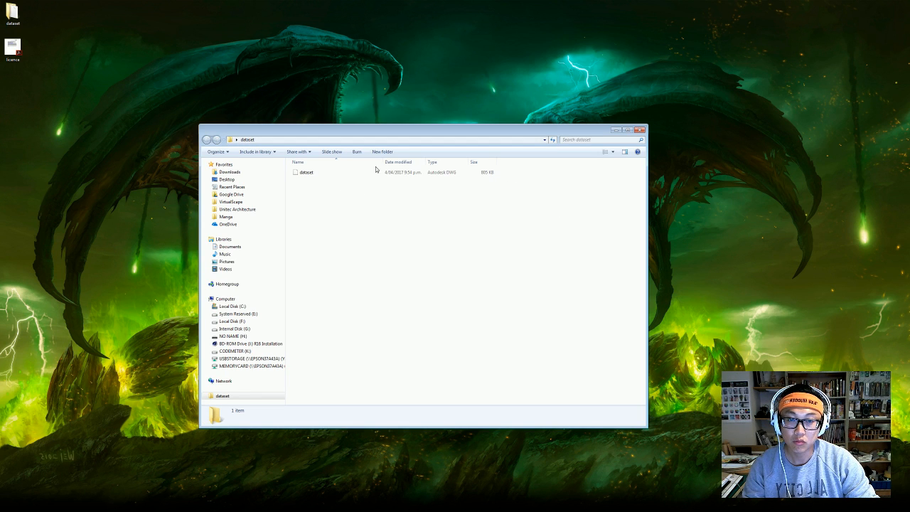
click(335, 174)
right_click(335, 173)
click(382, 342)
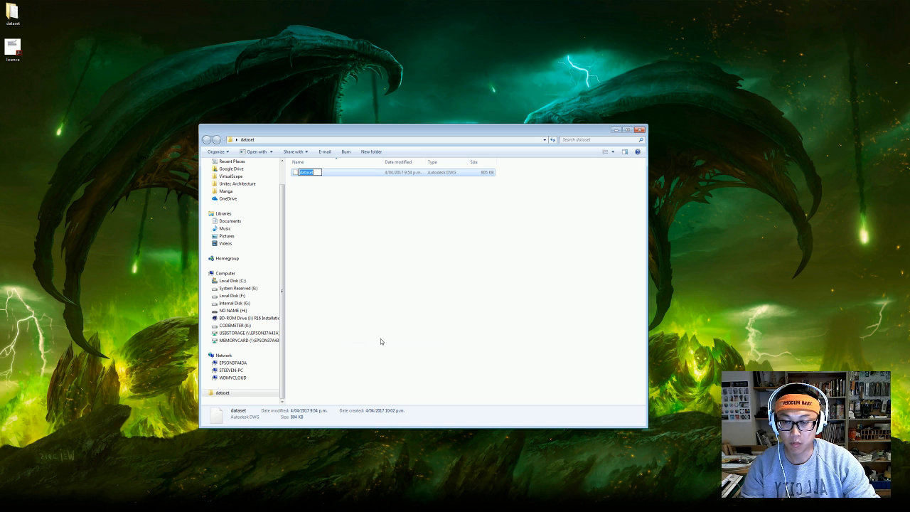
text(hur)
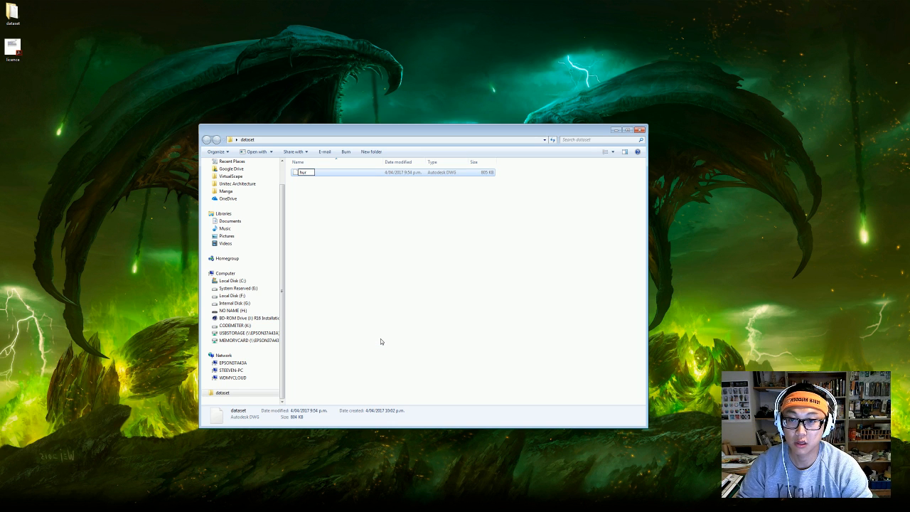
text(stmere)
key(Return)
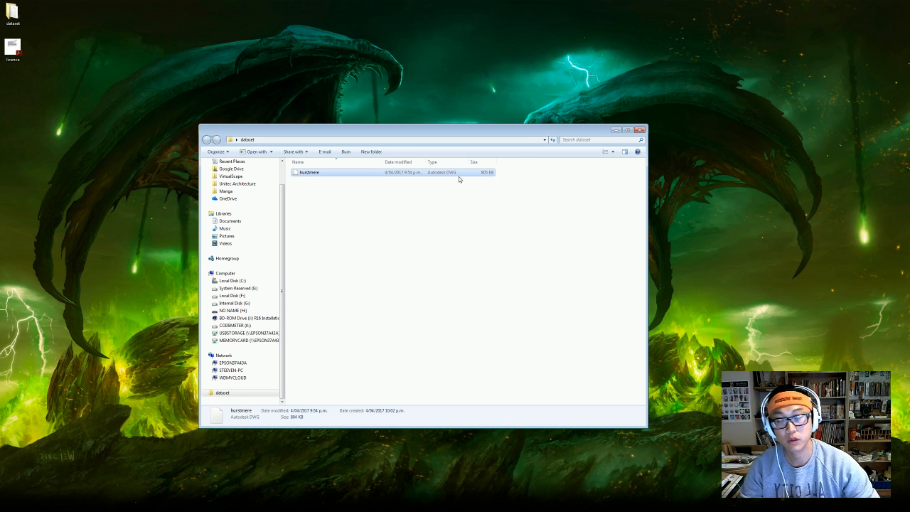
click(640, 129)
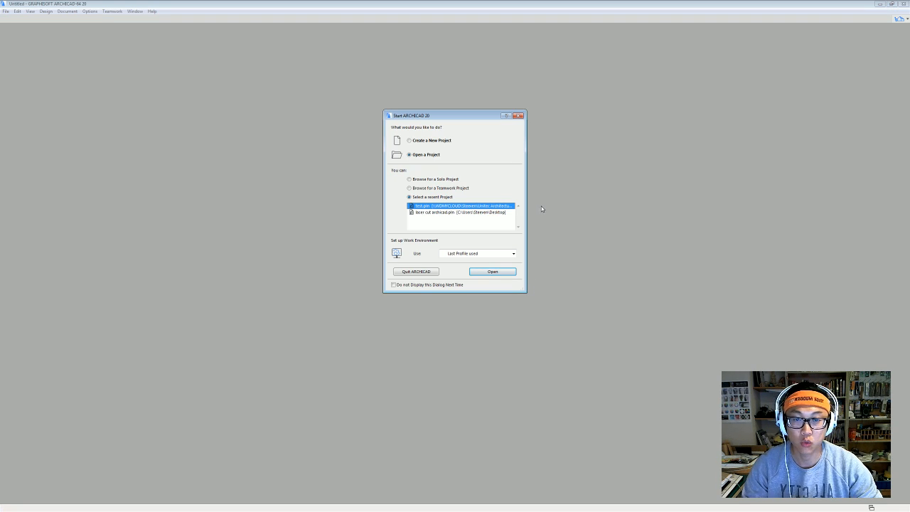
Create a new Untitled project from the ARCHICAD 20 Template.
click(440, 141)
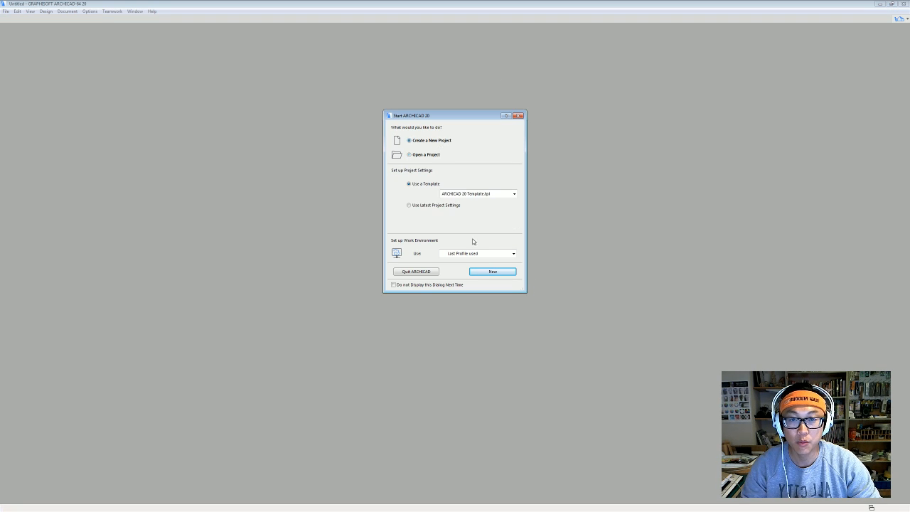
click(493, 272)
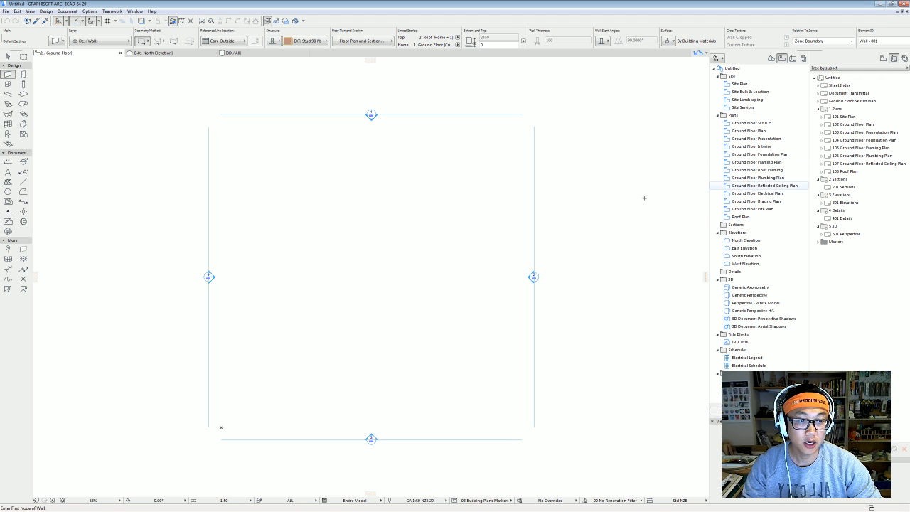
Add independent worksheet W-01 'Hurstmere Site Survey' under Worksheets in the Project Map.
click(772, 58)
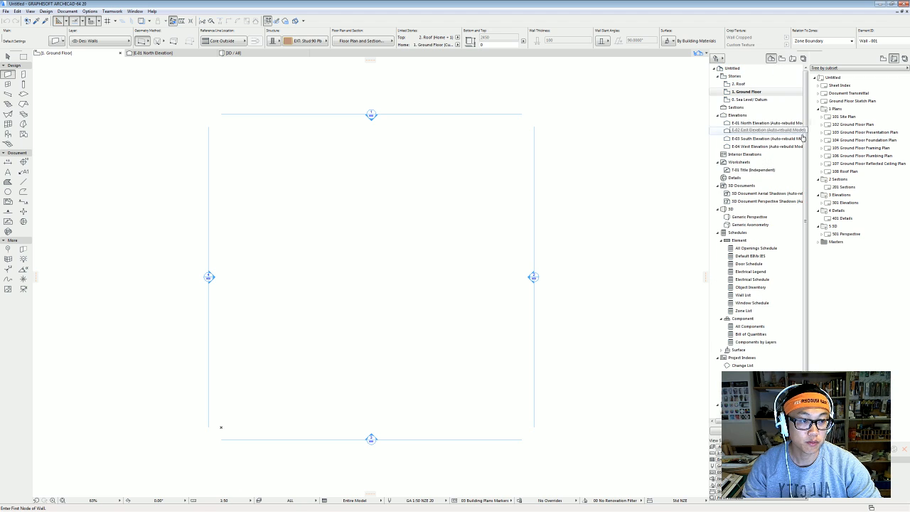
click(739, 163)
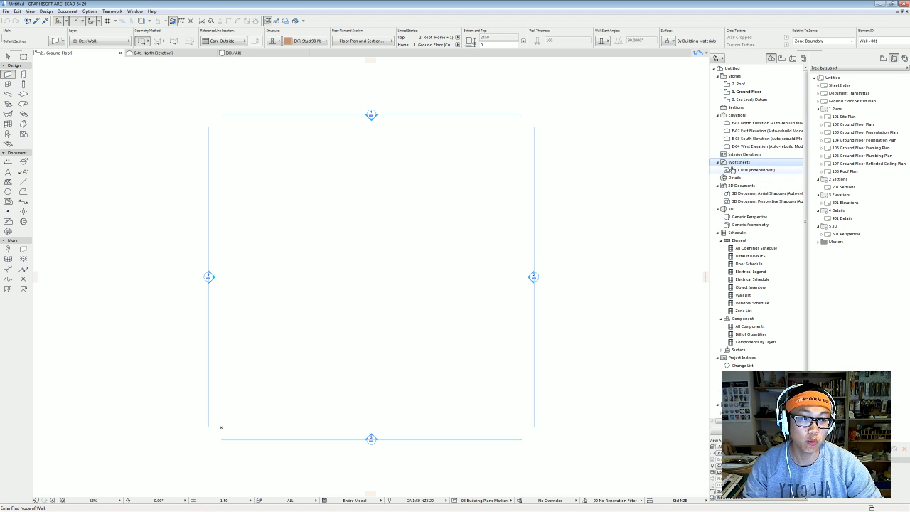
right_click(743, 163)
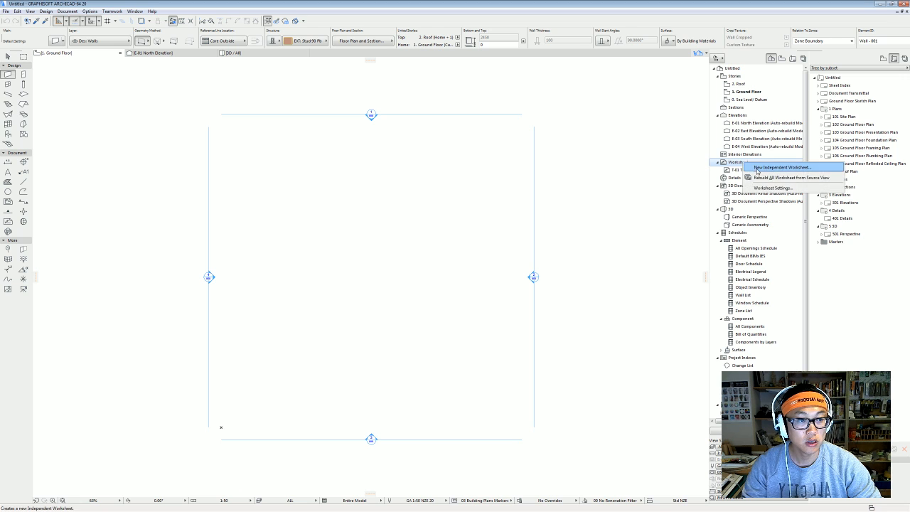
click(758, 169)
key(Tab)
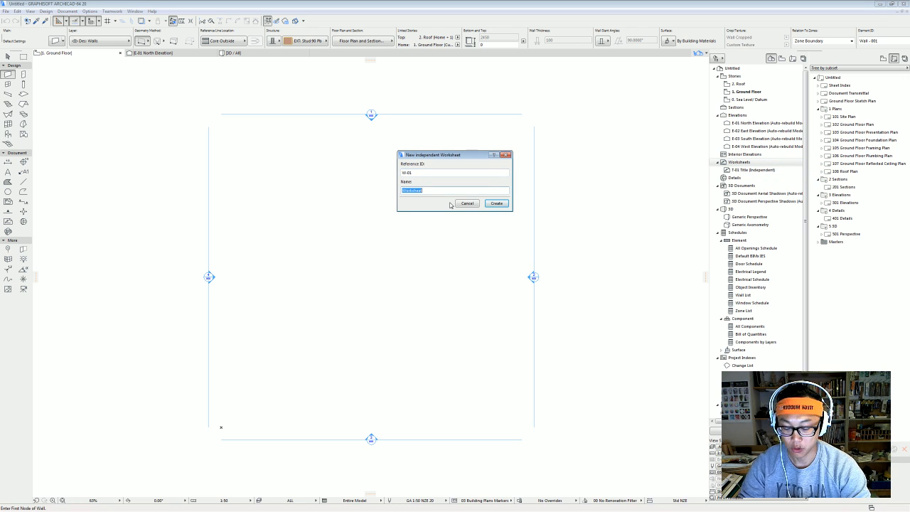
text(Hurst)
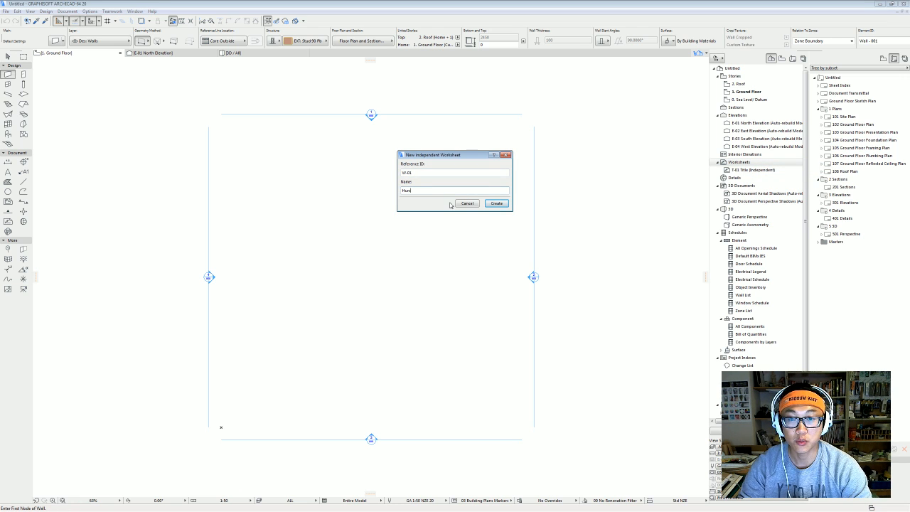
text(mere)
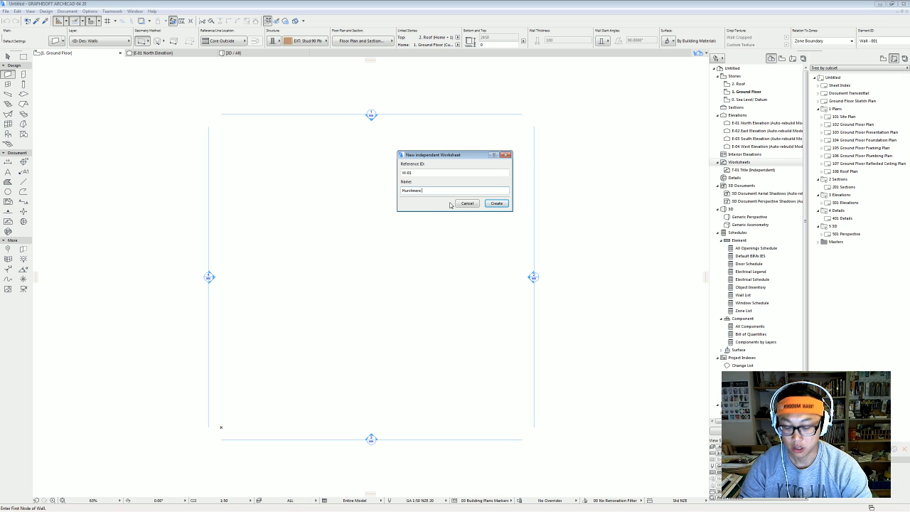
text( Site)
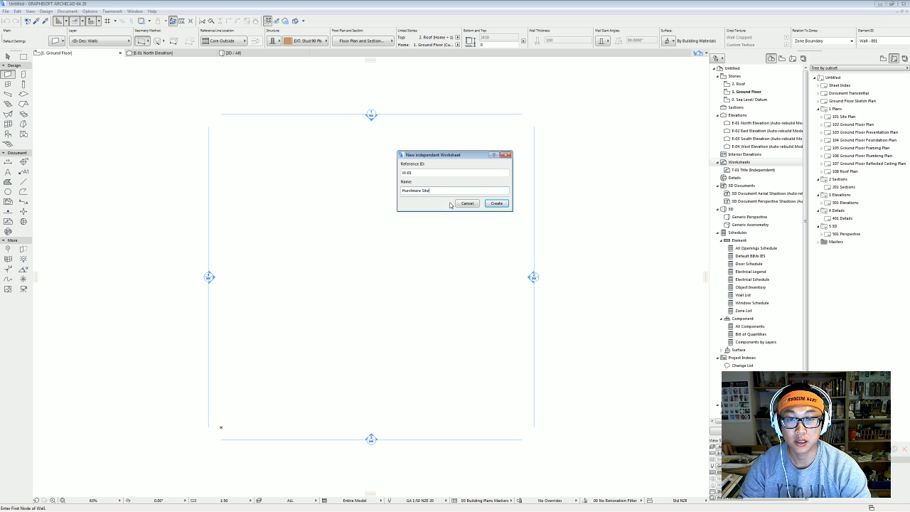
text( Survey)
key(Return)
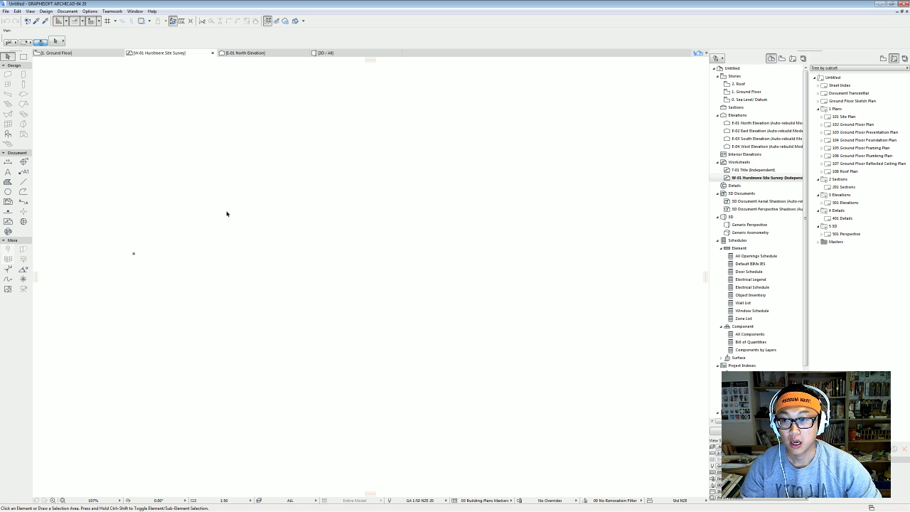
Merge the hurstmere DWG's Model Space into the worksheet, skipping the missing SHX fonts.
click(5, 12)
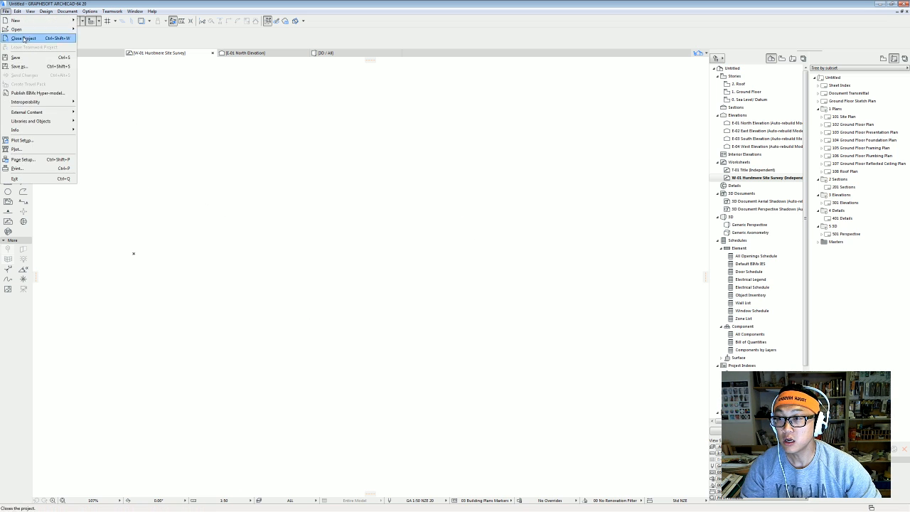
mouse_move(59, 104)
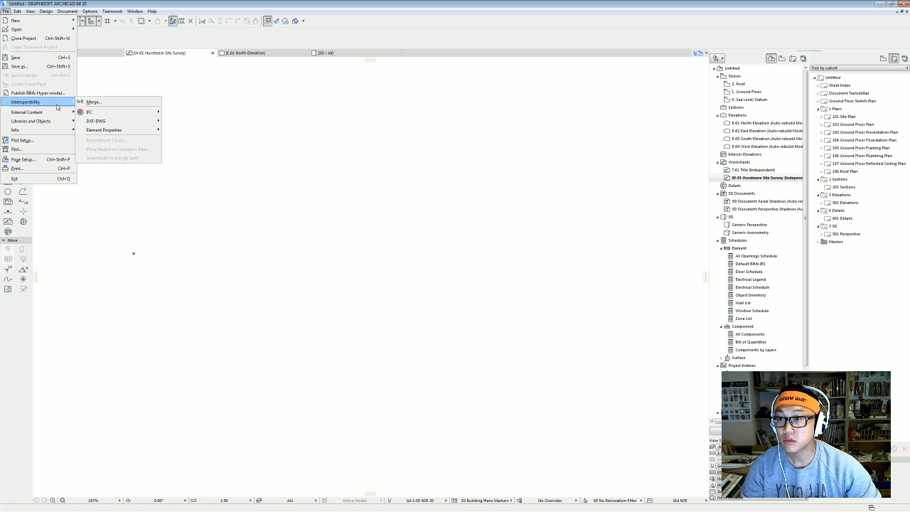
click(112, 104)
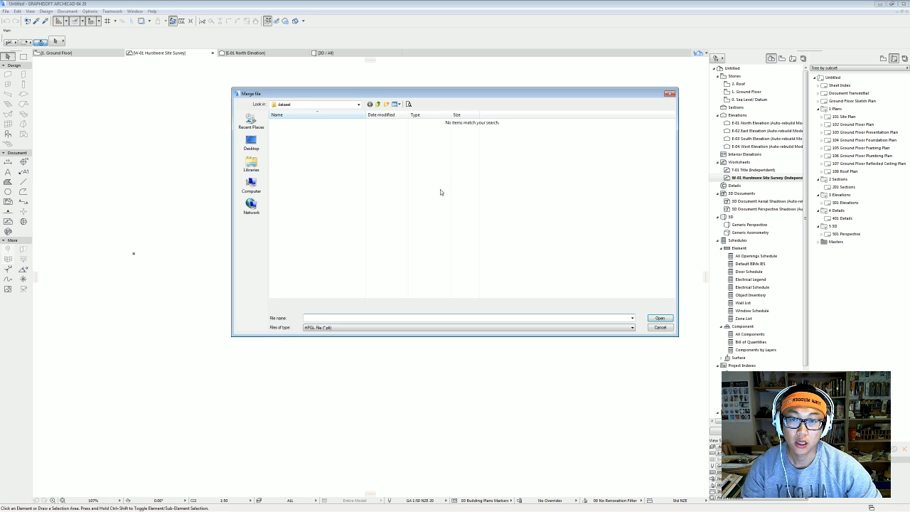
click(251, 142)
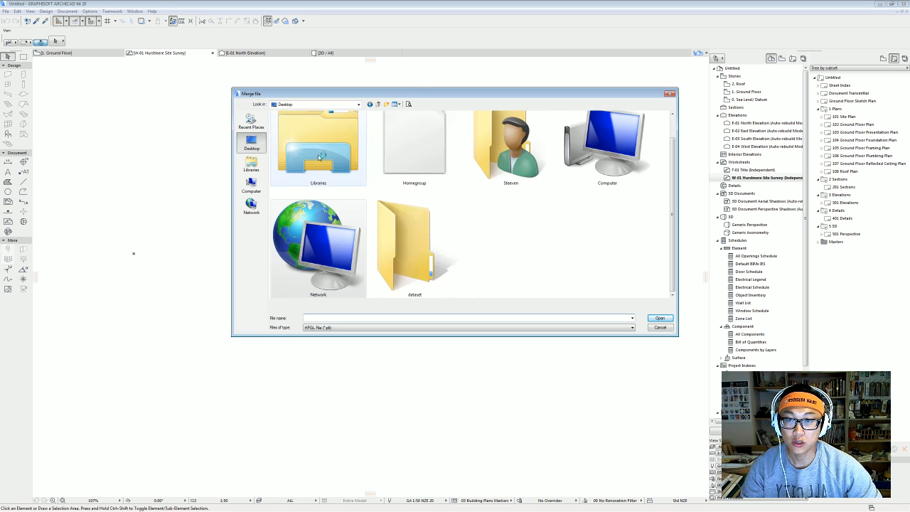
double_click(426, 269)
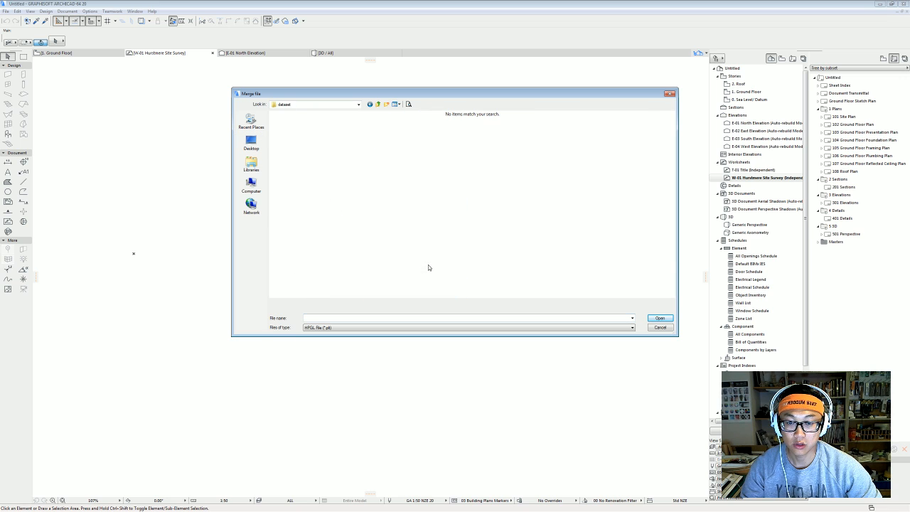
click(384, 327)
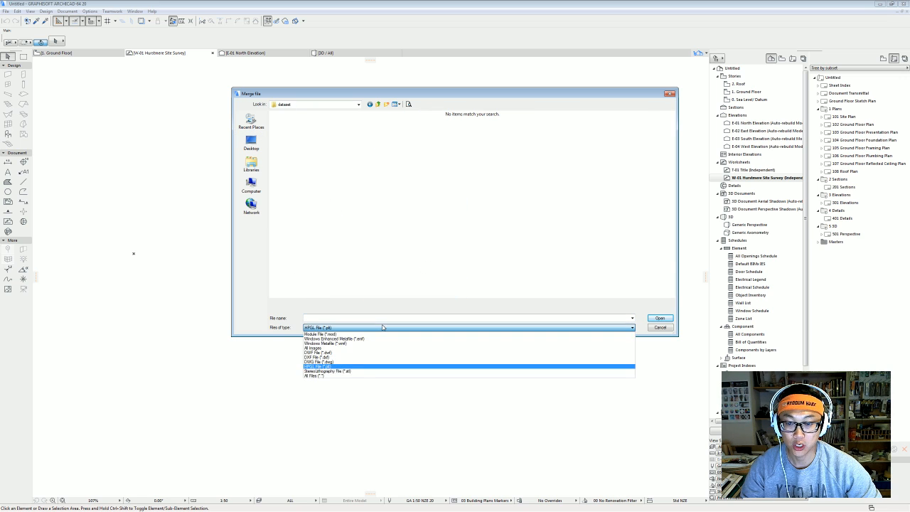
click(365, 361)
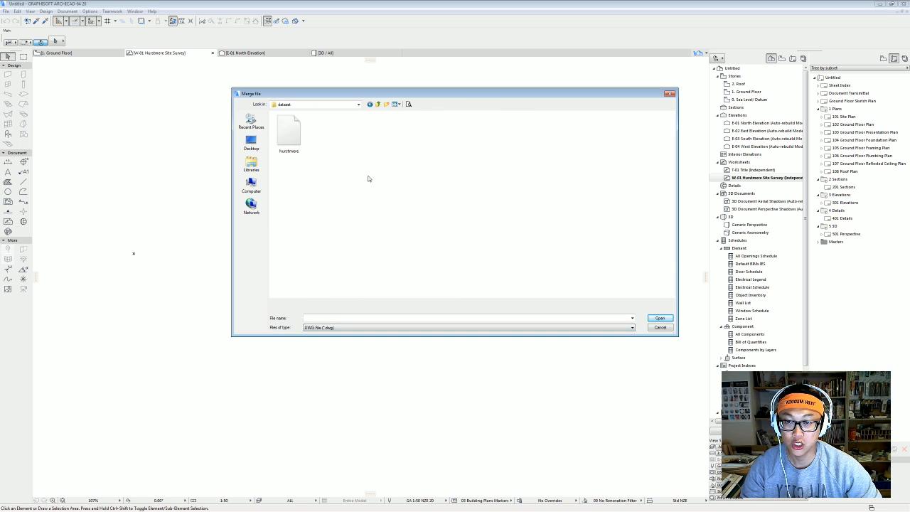
double_click(290, 135)
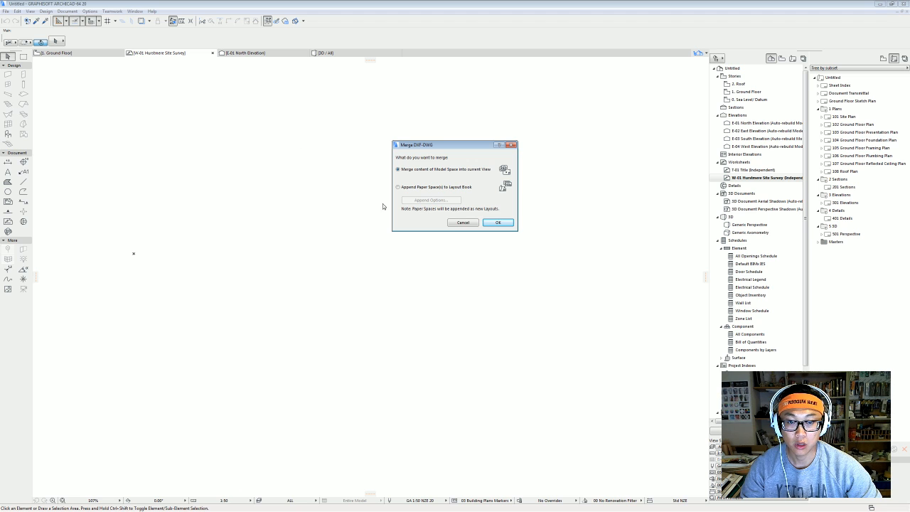
click(498, 223)
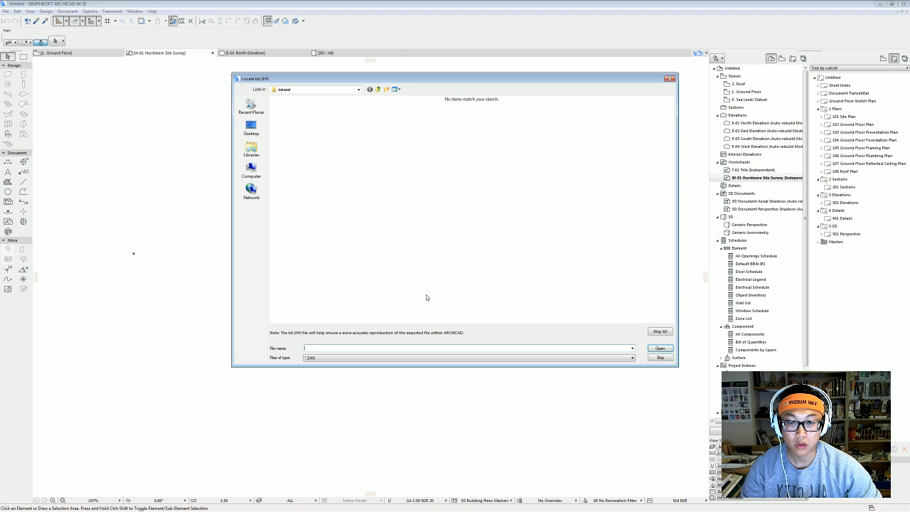
click(662, 332)
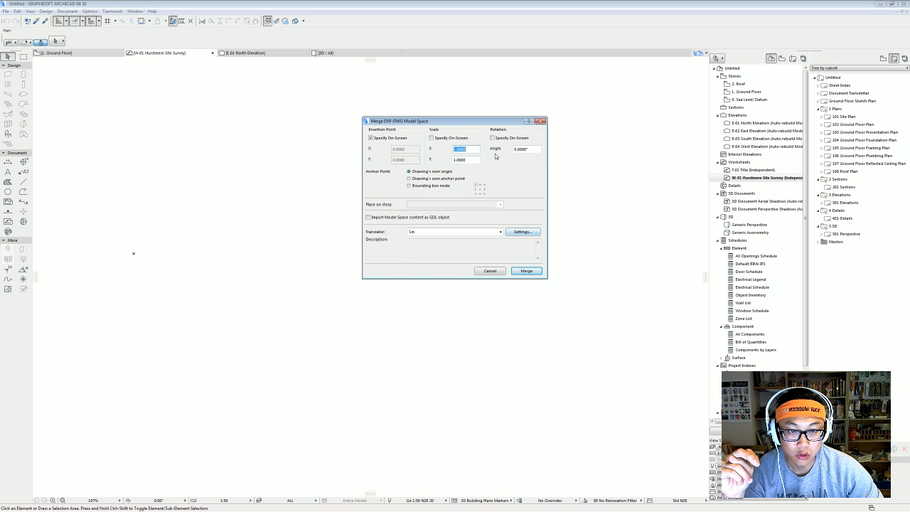
Set the DWG translator's drawing unit to 1 meter, untick Prefer Drawing Unit, save, and merge.
click(522, 232)
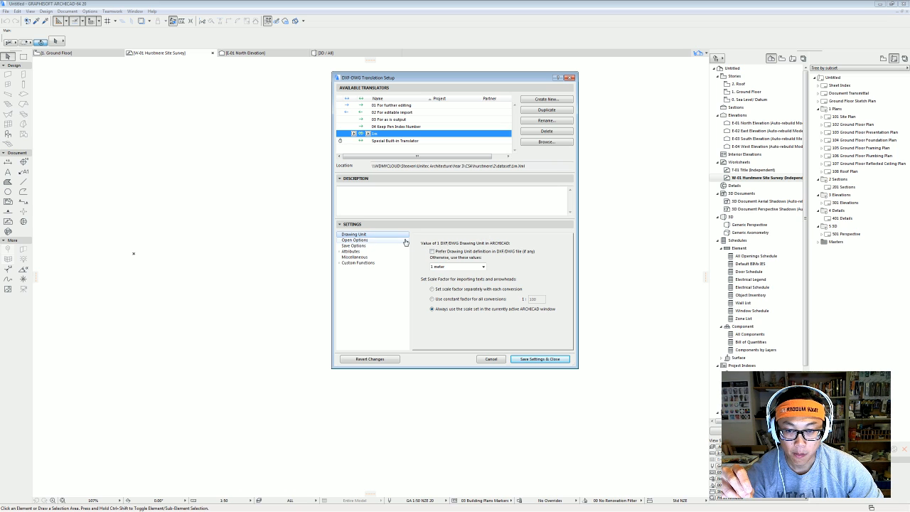
click(463, 268)
click(460, 273)
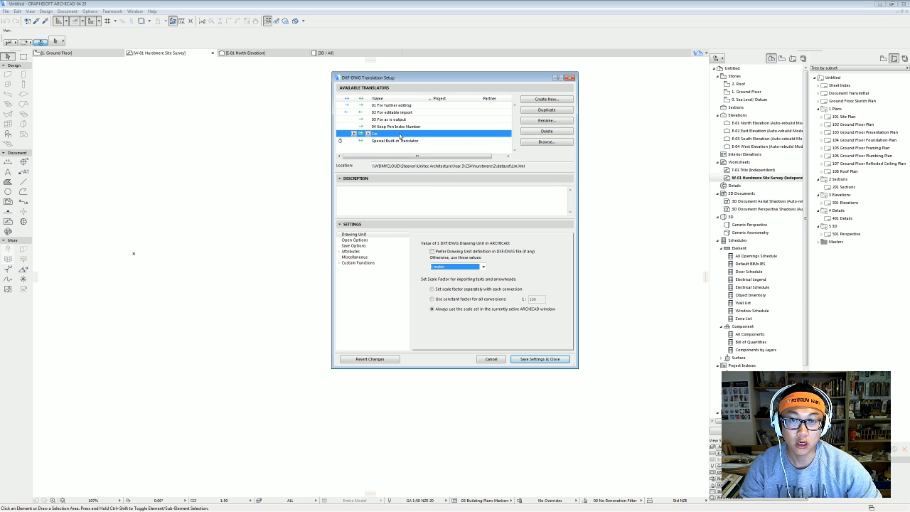
click(409, 107)
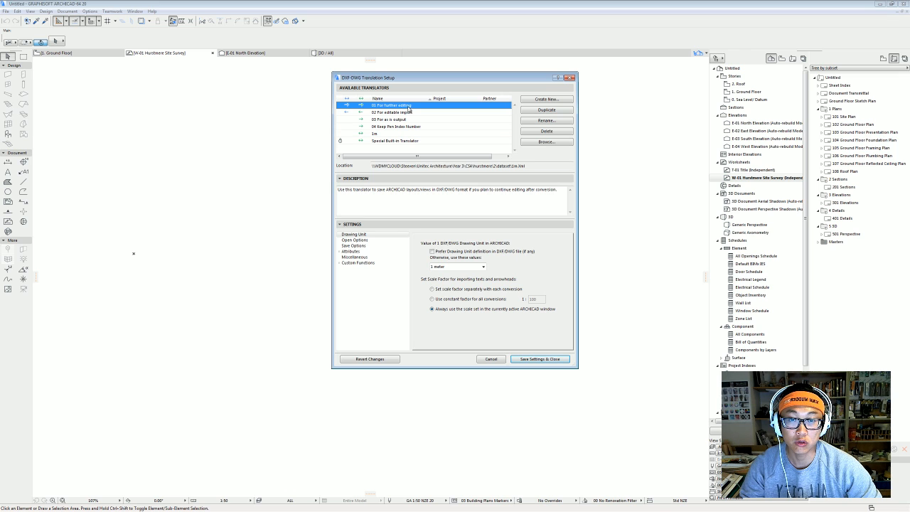
click(436, 253)
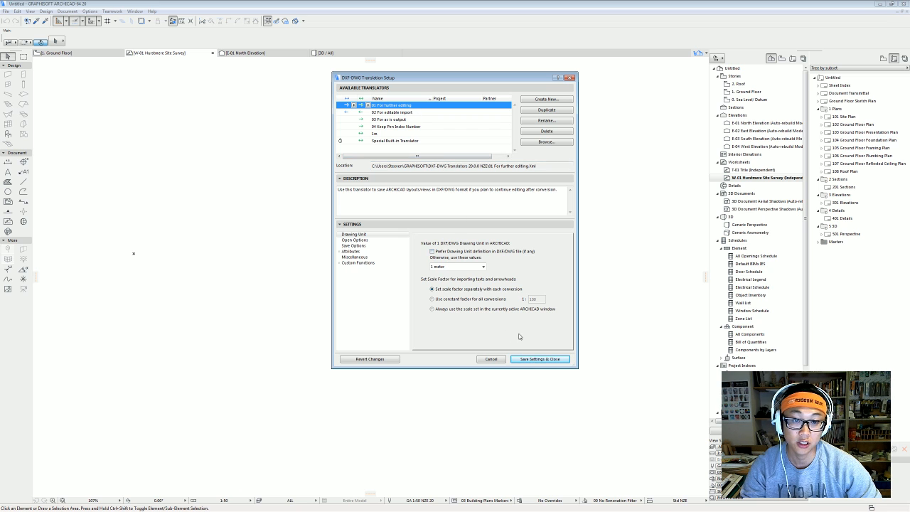
click(543, 360)
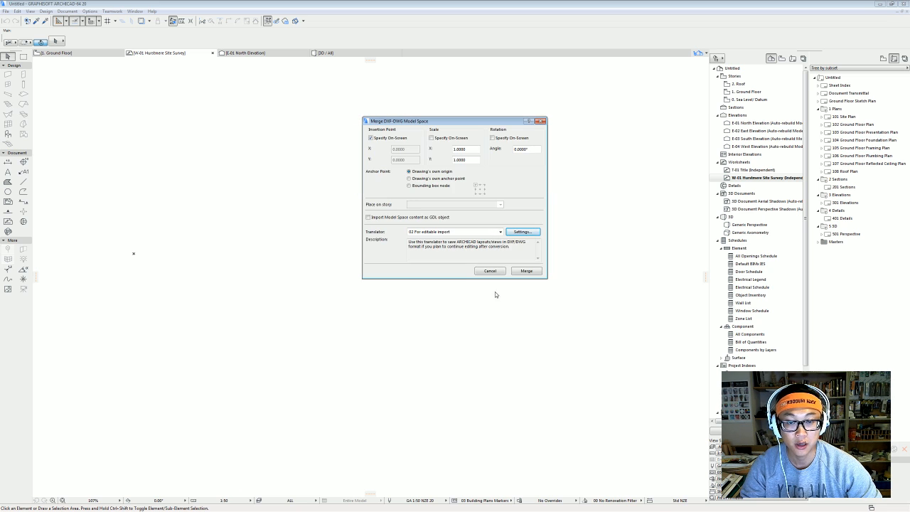
click(526, 271)
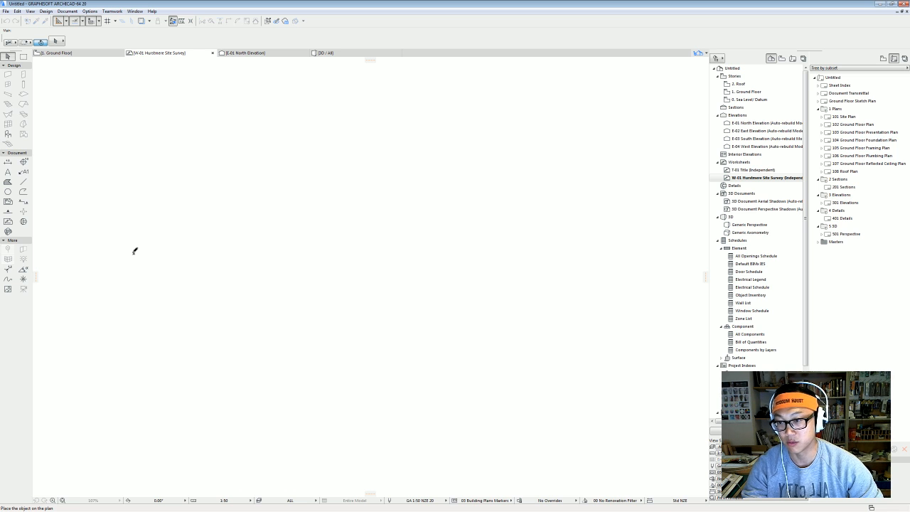
Place the survey, fit it in the window, and measure a lot boundary to check scale.
click(134, 250)
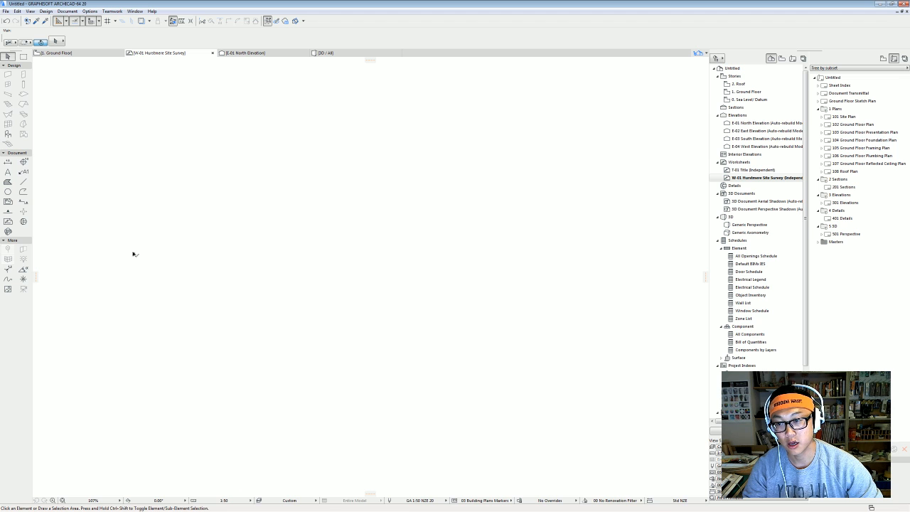
click(62, 500)
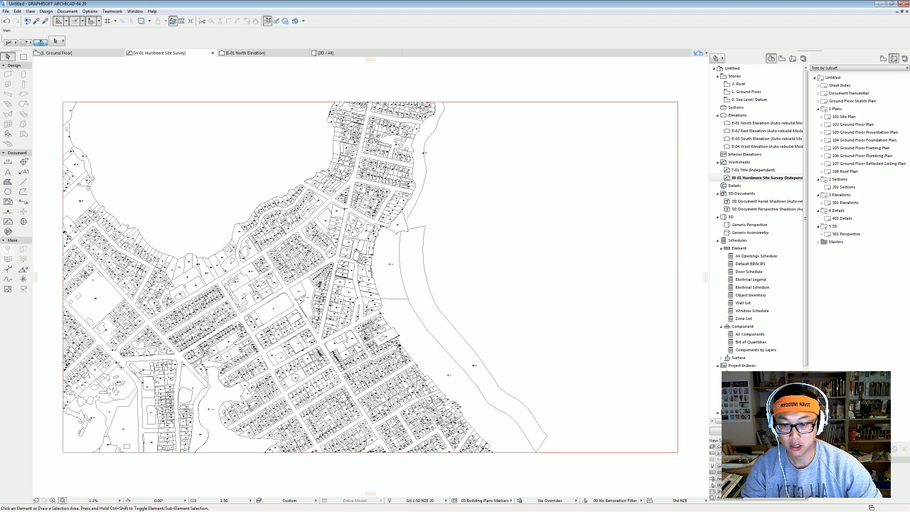
scroll(335, 310, up, 2)
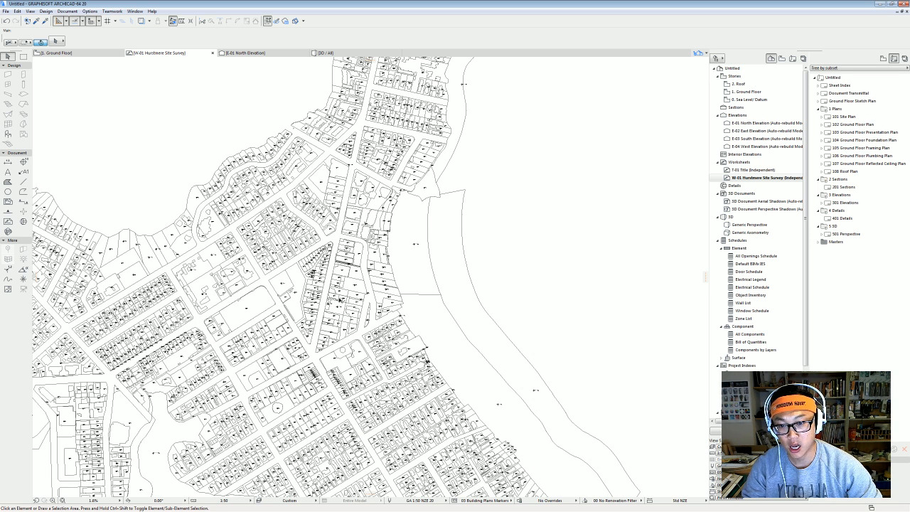
scroll(322, 306, up, 5)
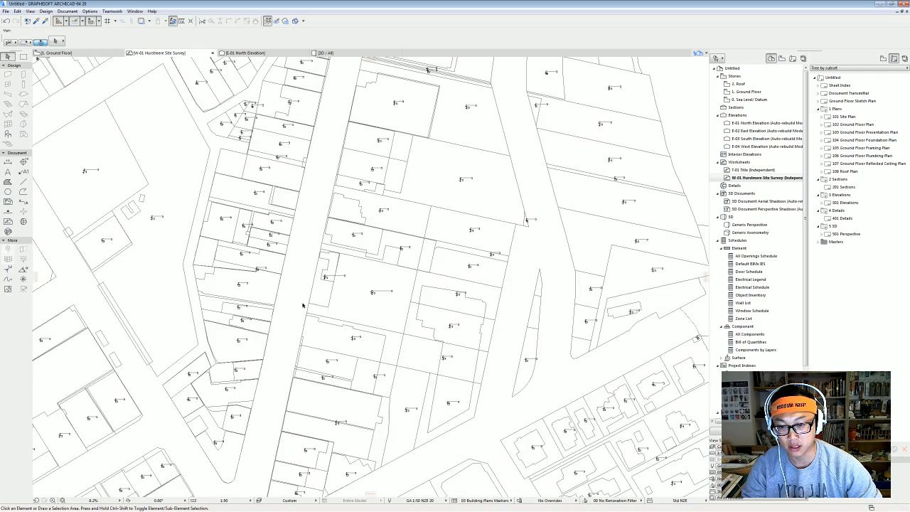
scroll(321, 308, up, 4)
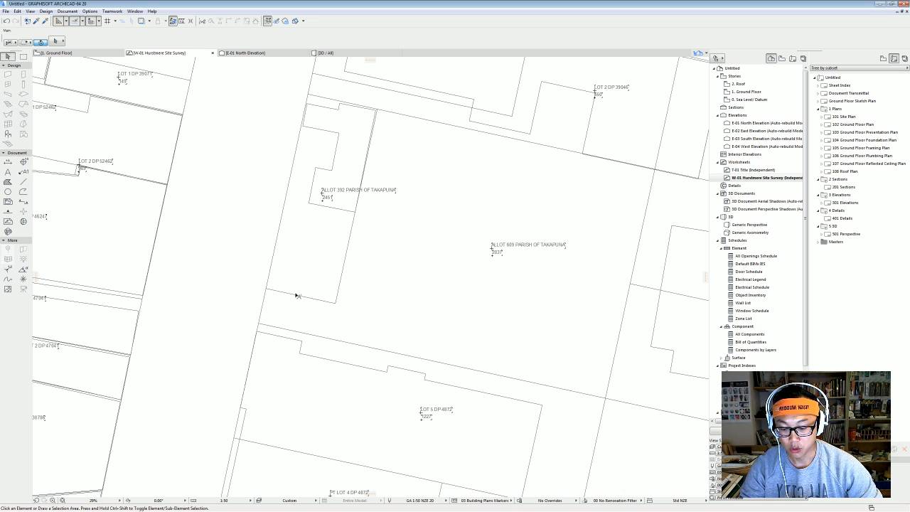
key(m)
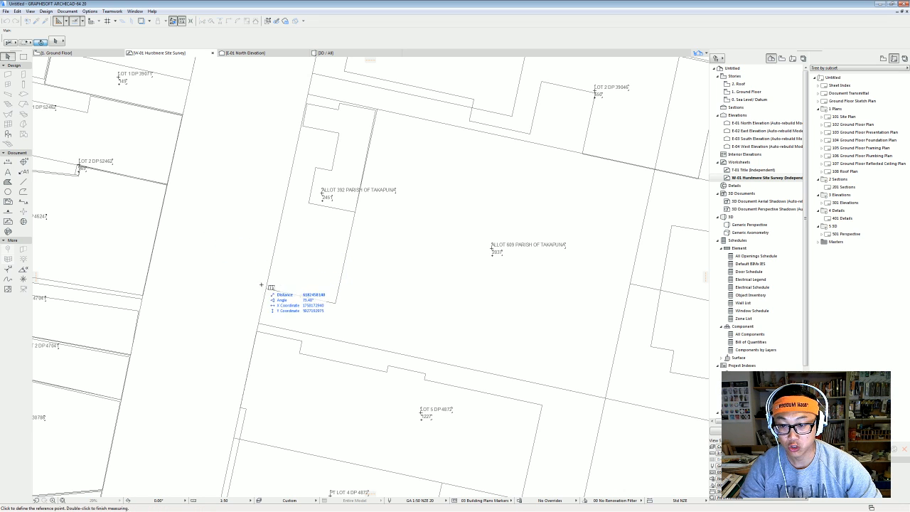
click(265, 288)
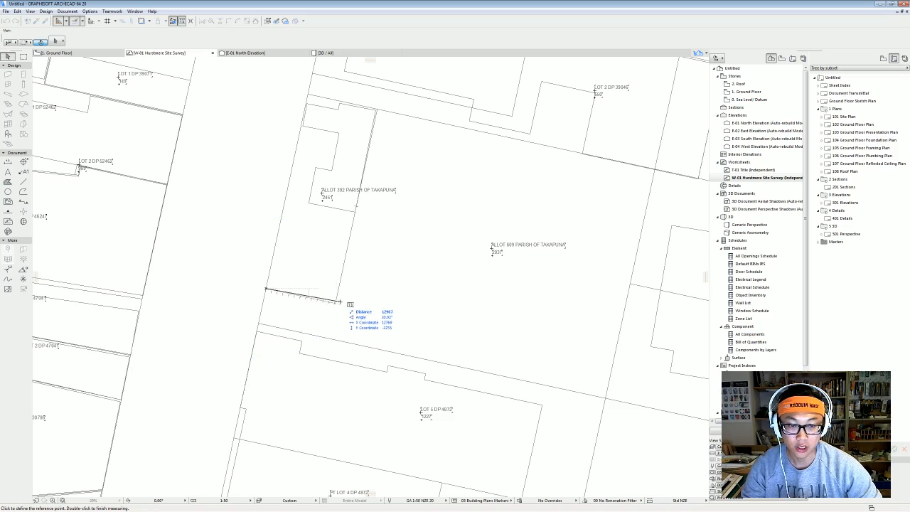
scroll(341, 302, down, 10)
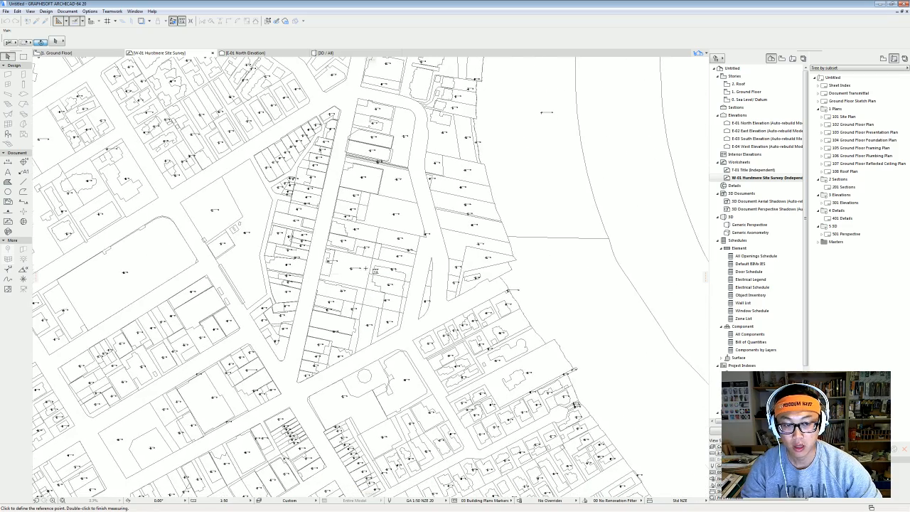
scroll(366, 269, down, 6)
key(Escape)
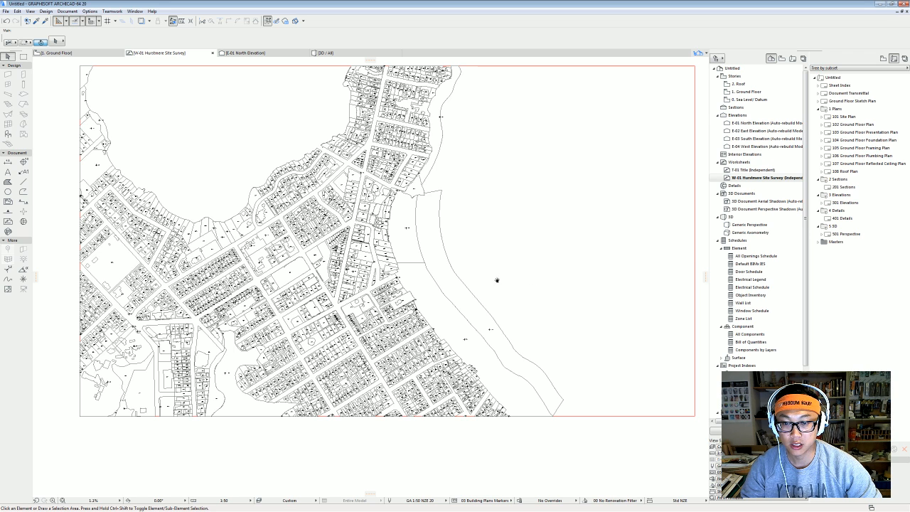
Recentre the survey and zoom in on the central Takapuna parcels.
middle_drag(497, 280, 480, 311)
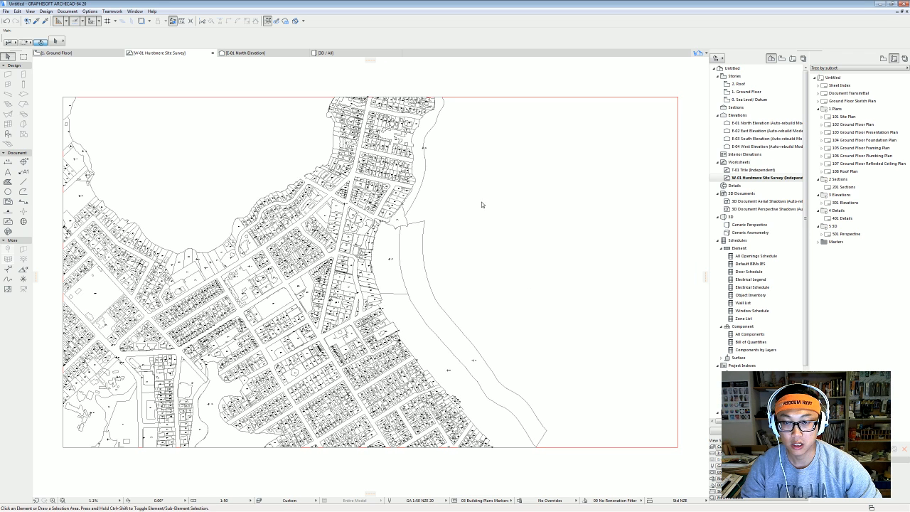
click(557, 98)
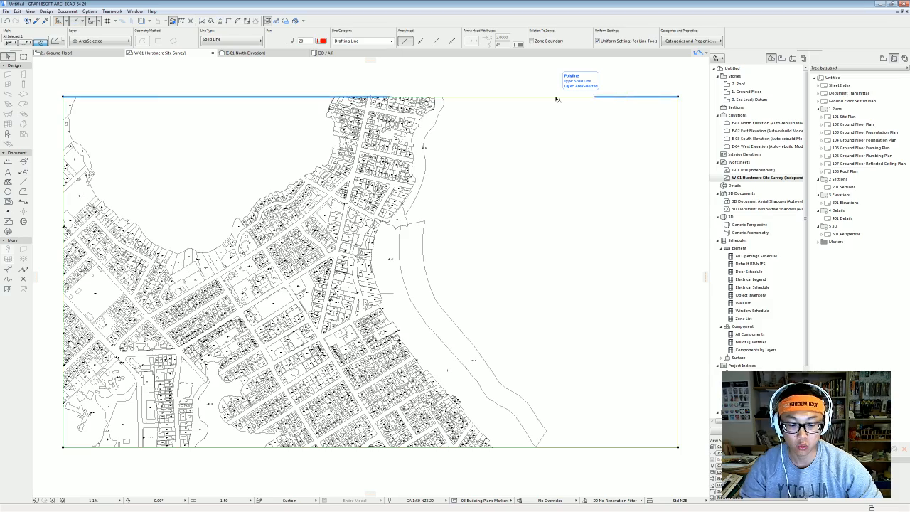
key(Escape)
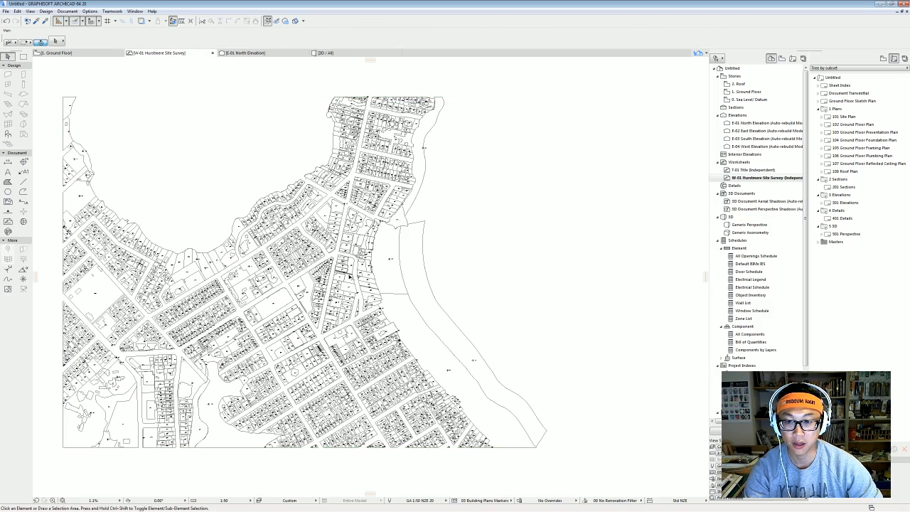
scroll(318, 287, up, 3)
middle_drag(337, 287, 340, 235)
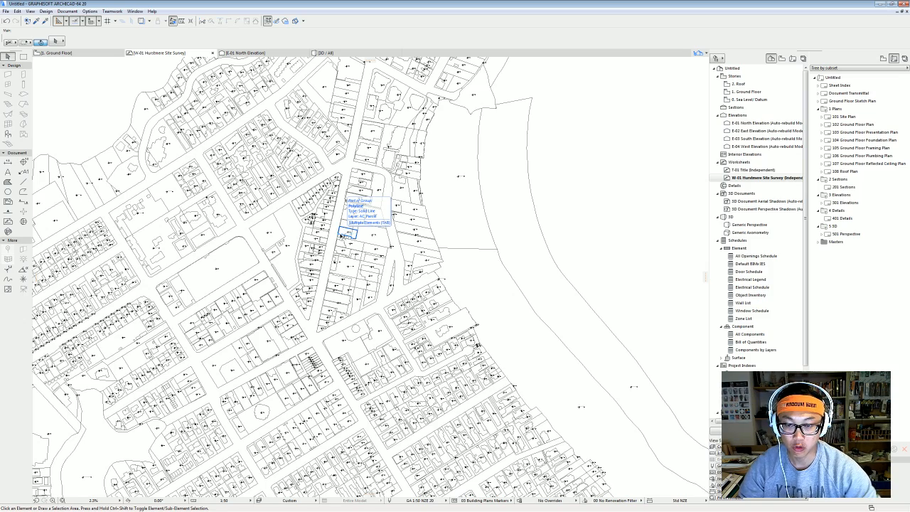
scroll(359, 226, up, 6)
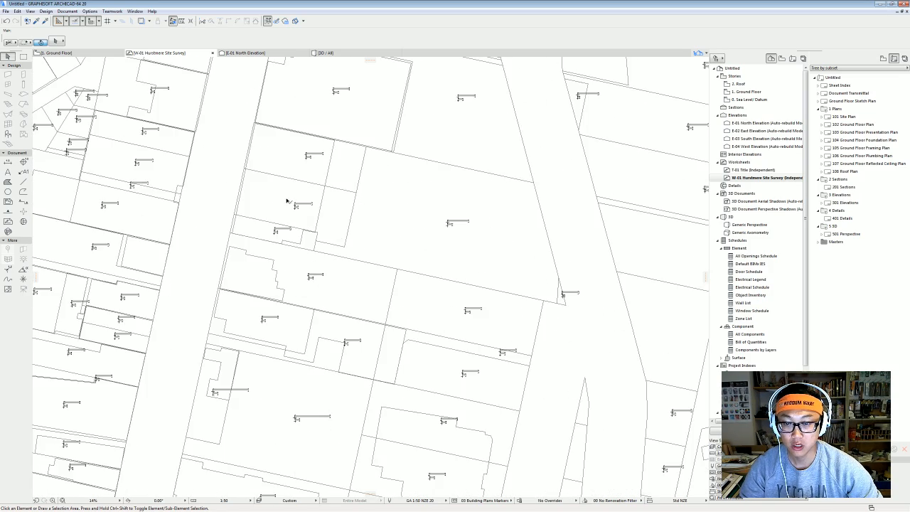
Hide the AC_Parcel layer in Layer Settings and zoom out to review.
click(284, 203)
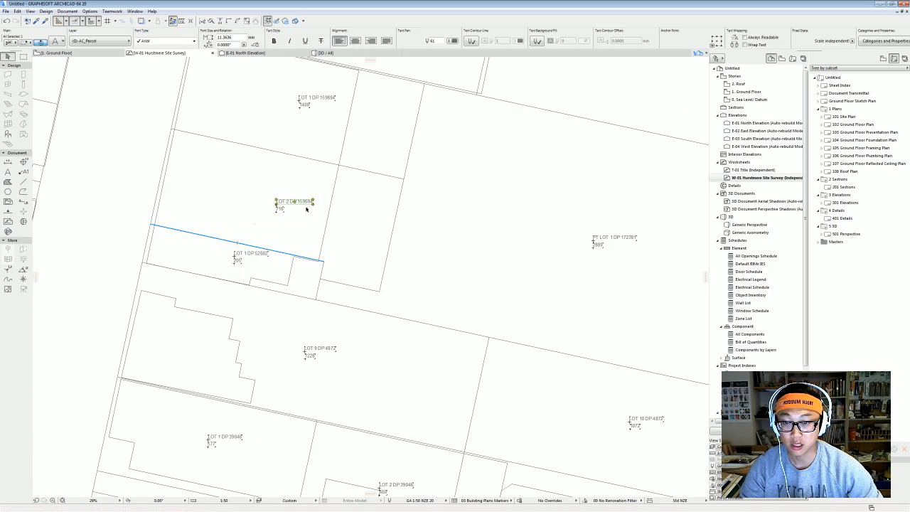
middle_drag(268, 206, 292, 202)
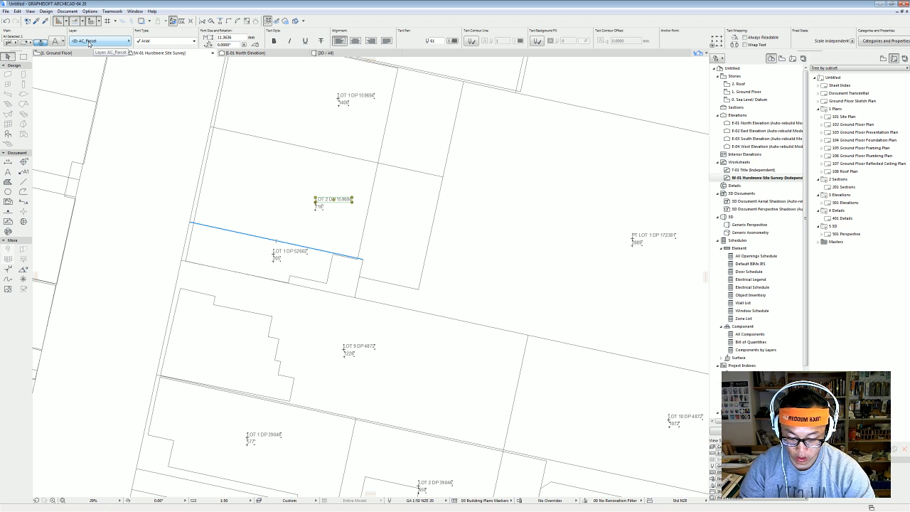
key(ctrl+l)
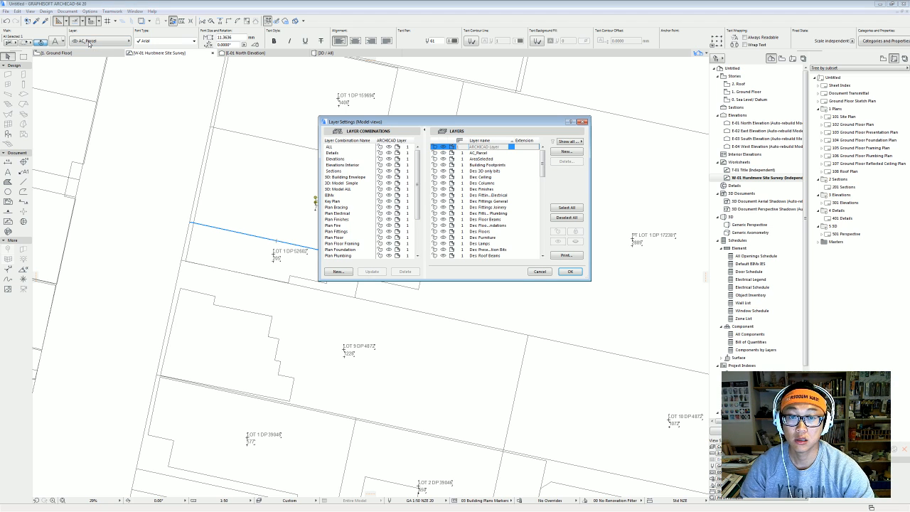
click(489, 153)
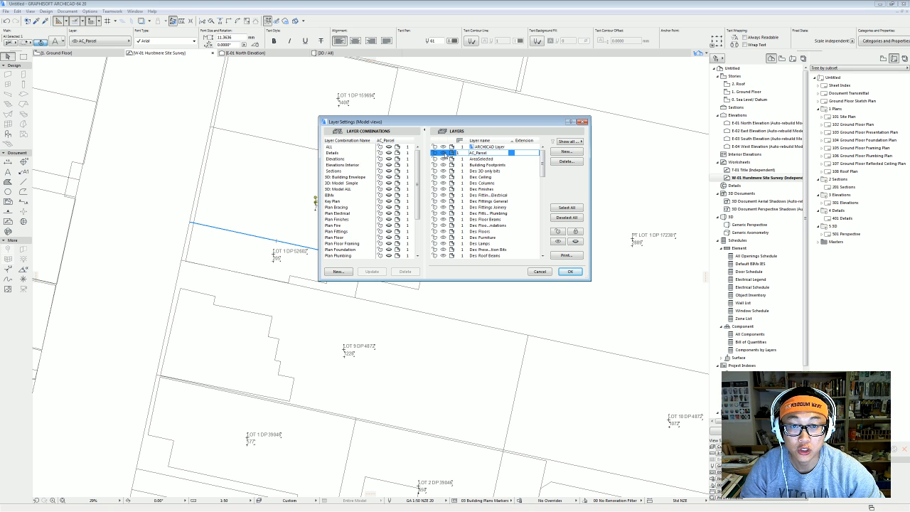
click(443, 152)
click(570, 271)
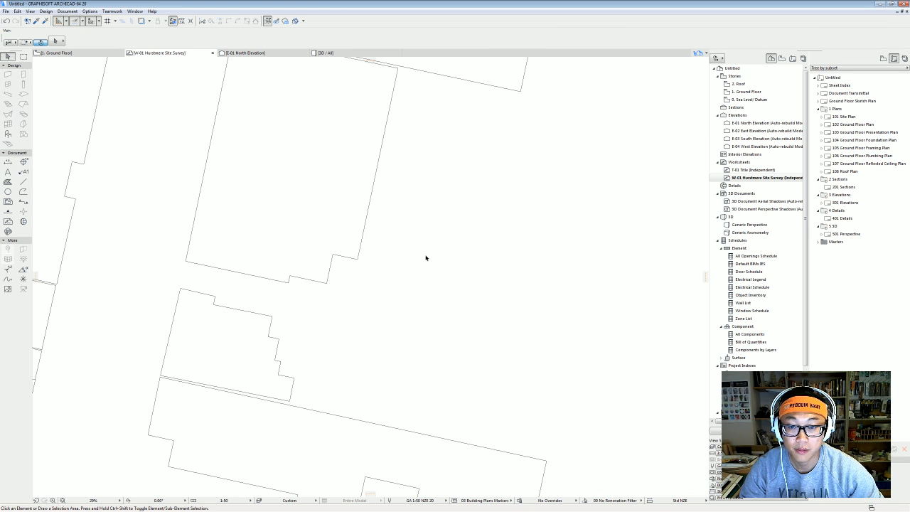
scroll(422, 250, down, 3)
scroll(422, 249, down, 4)
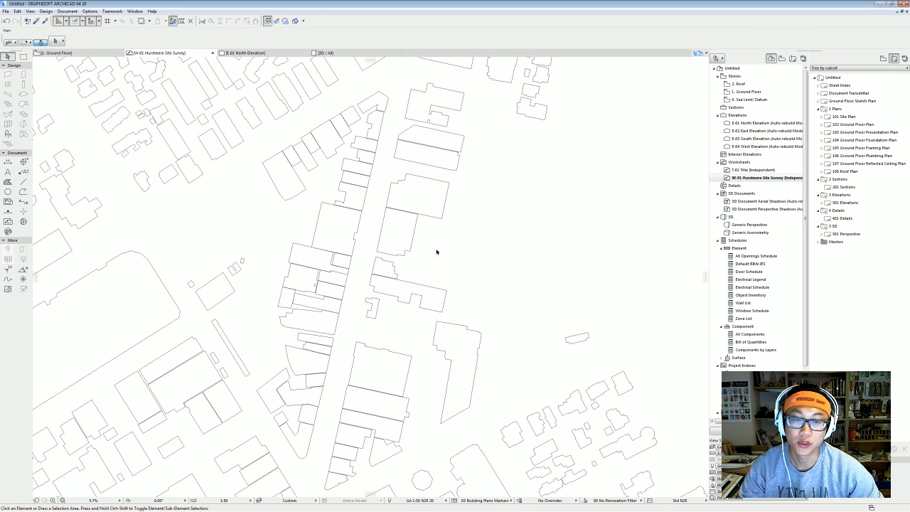
scroll(406, 284, down, 2)
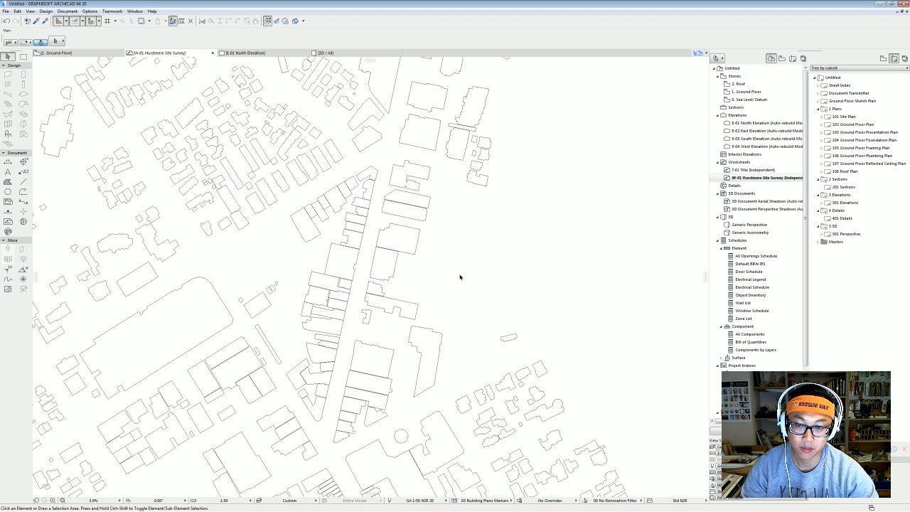
Turn the AC_Parcel layer back on so lot boundaries and labels appear.
key(ctrl+l)
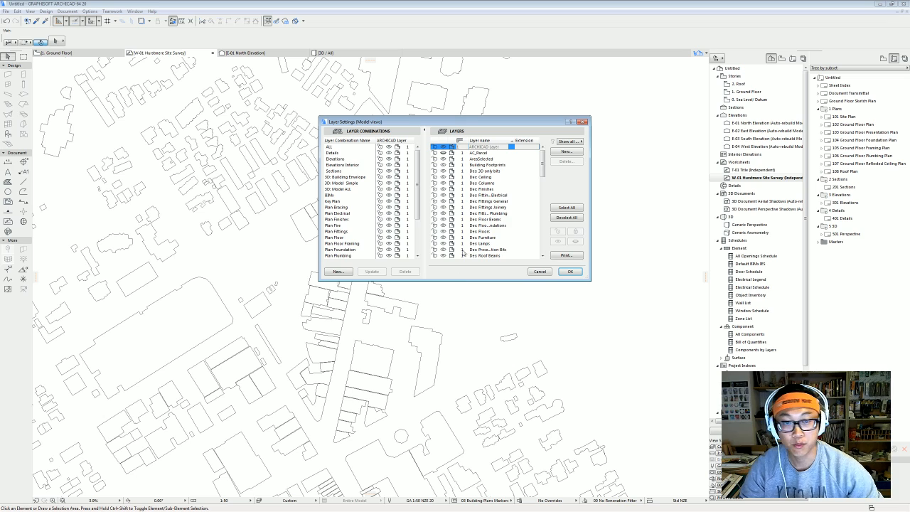
click(443, 153)
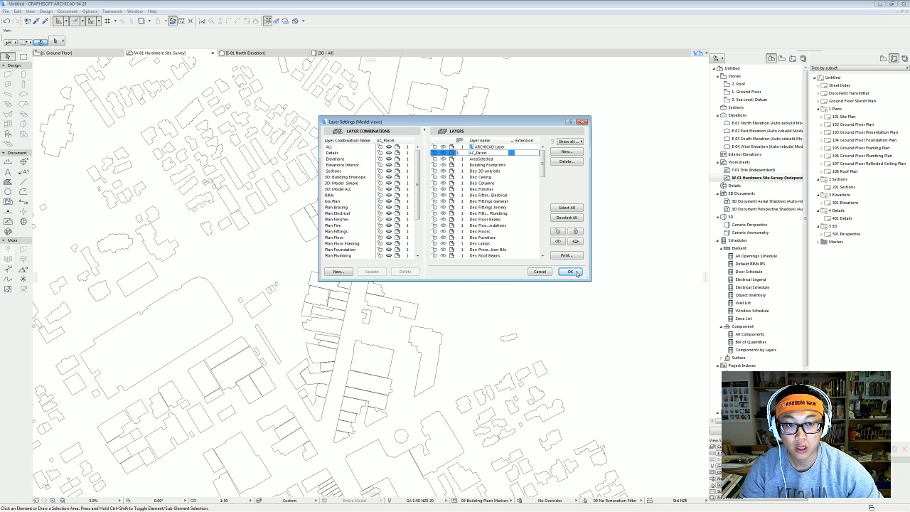
click(571, 272)
middle_drag(447, 286, 423, 290)
scroll(380, 282, up, 2)
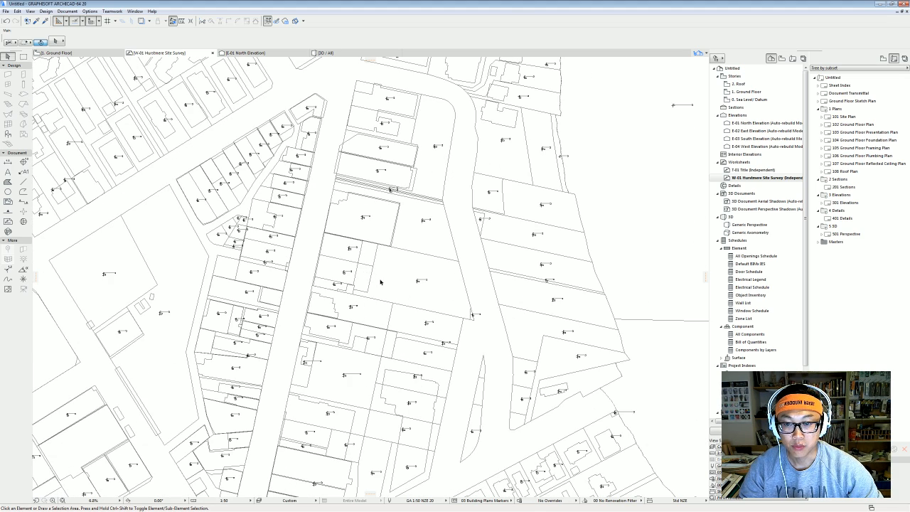
Select all 2993 parcel label texts with the Text tool and delete them.
scroll(363, 253, up, 2)
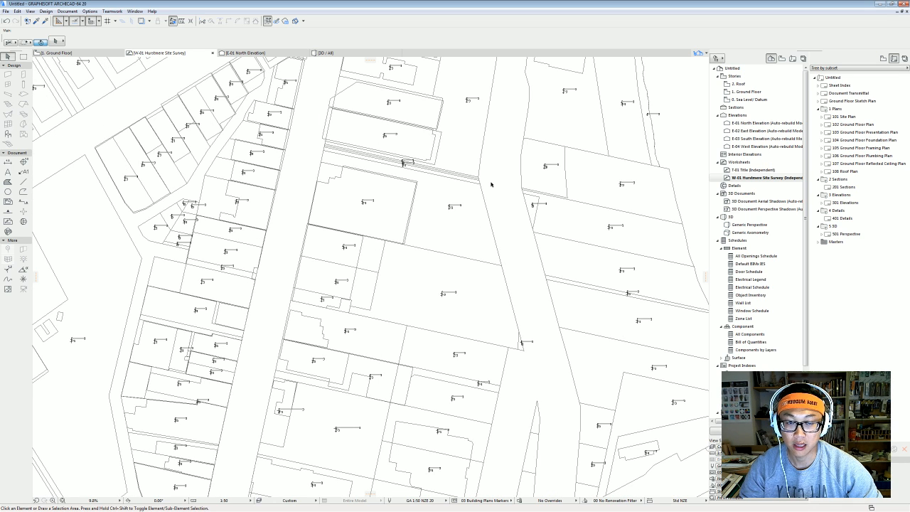
click(8, 172)
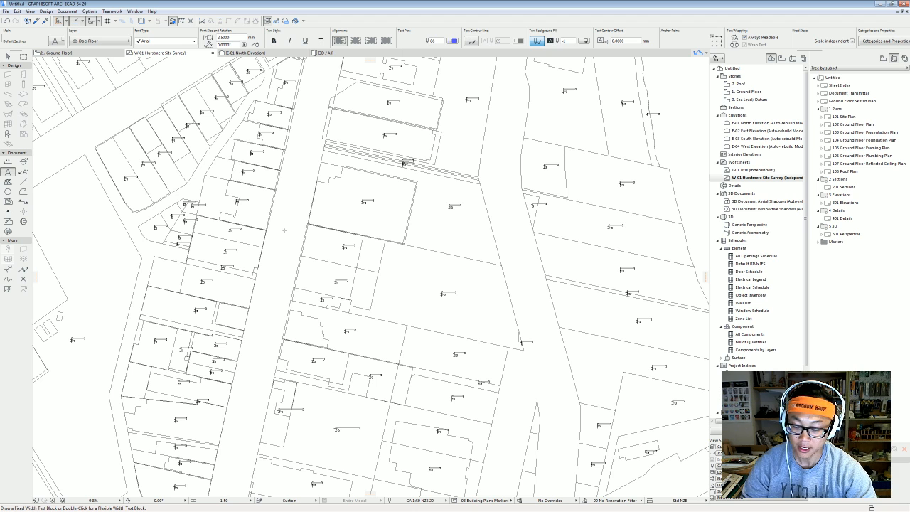
key(ctrl+a)
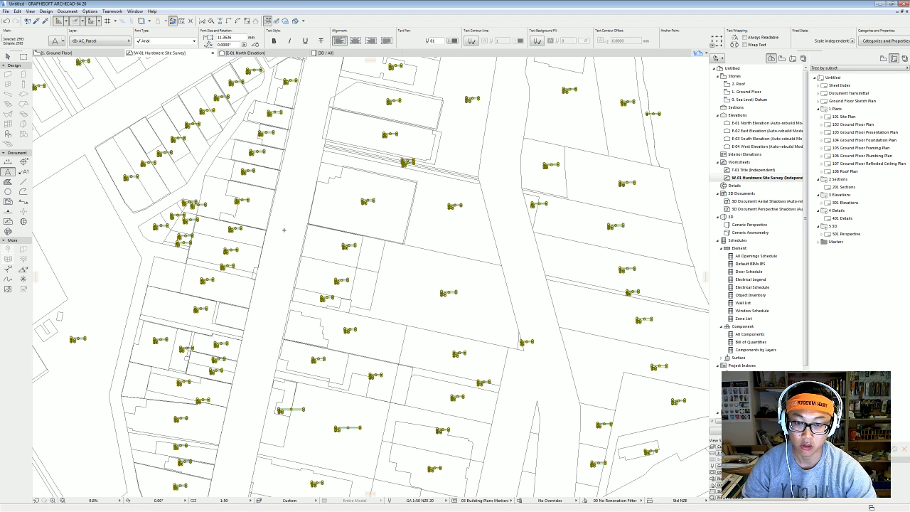
key(Delete)
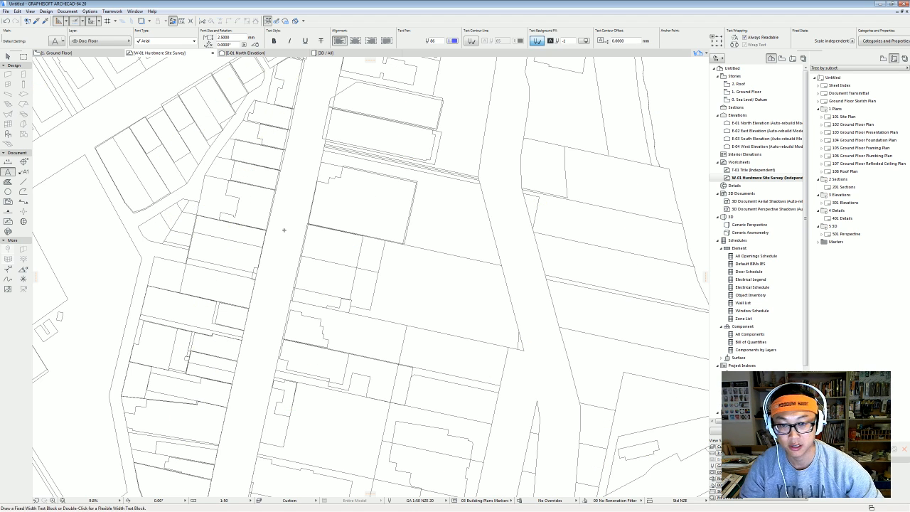
scroll(378, 200, down, 5)
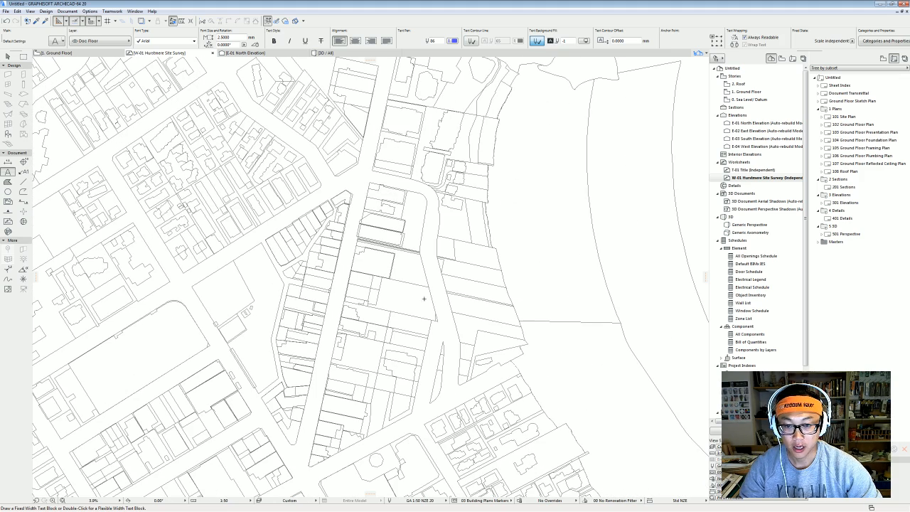
key(ctrl+l)
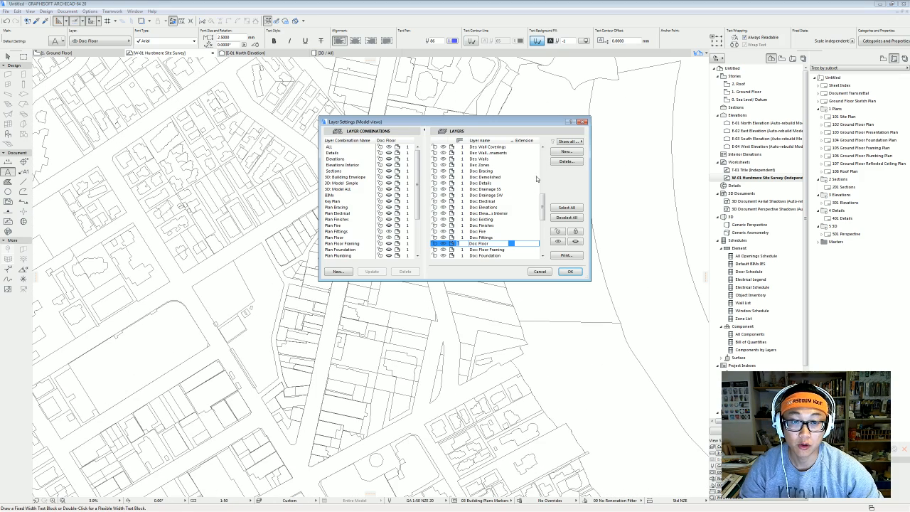
Turn off AC_Parcel so only building footprints show, then zoom around to review.
drag(542, 207, 543, 159)
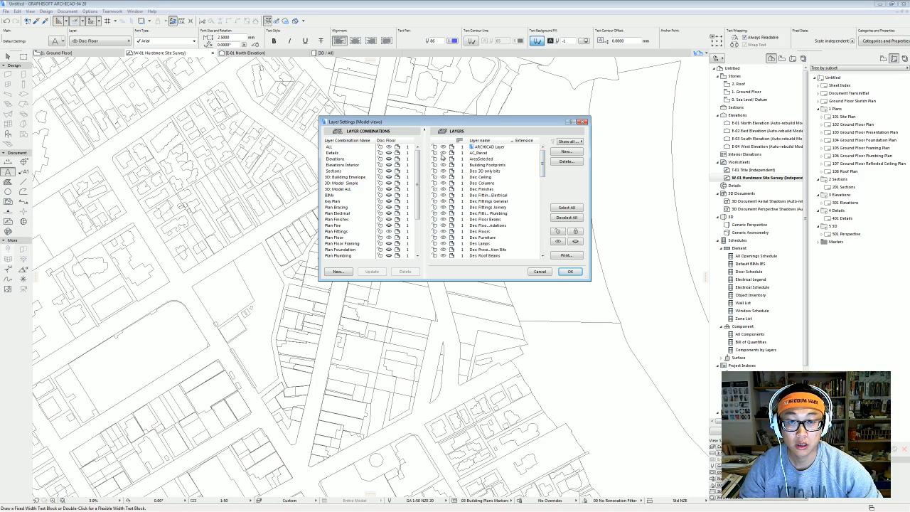
click(443, 154)
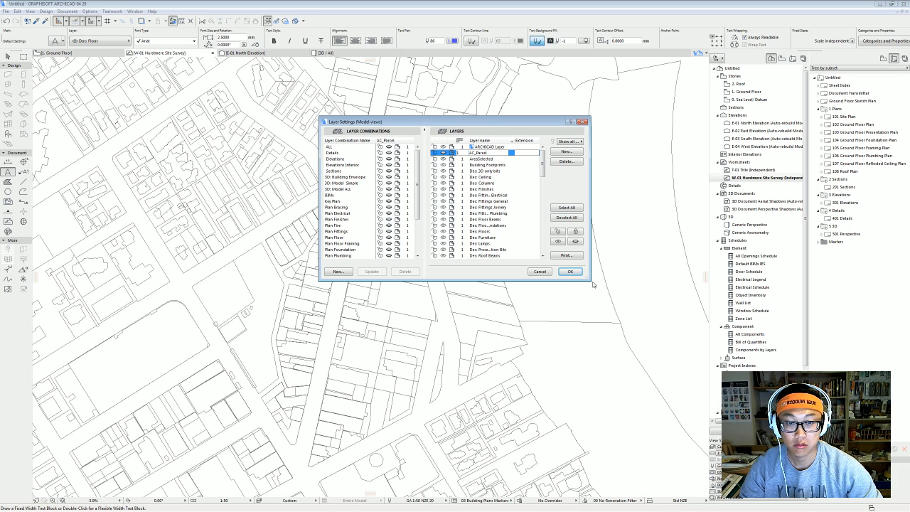
click(569, 270)
scroll(419, 258, down, 5)
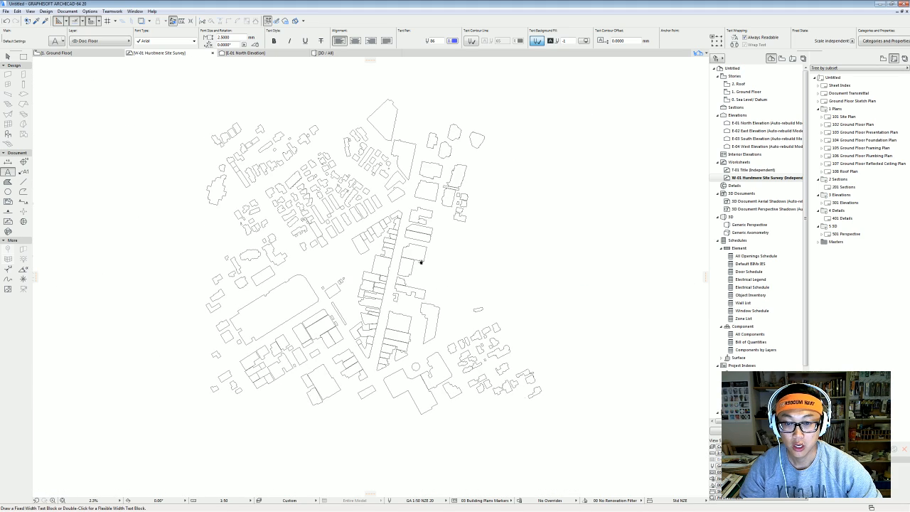
scroll(463, 264, down, 3)
scroll(469, 245, down, 3)
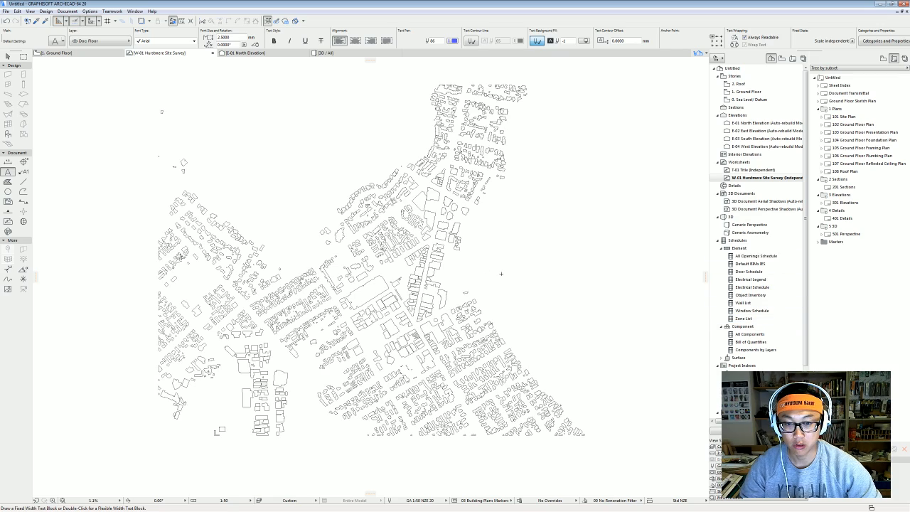
middle_drag(582, 231, 562, 235)
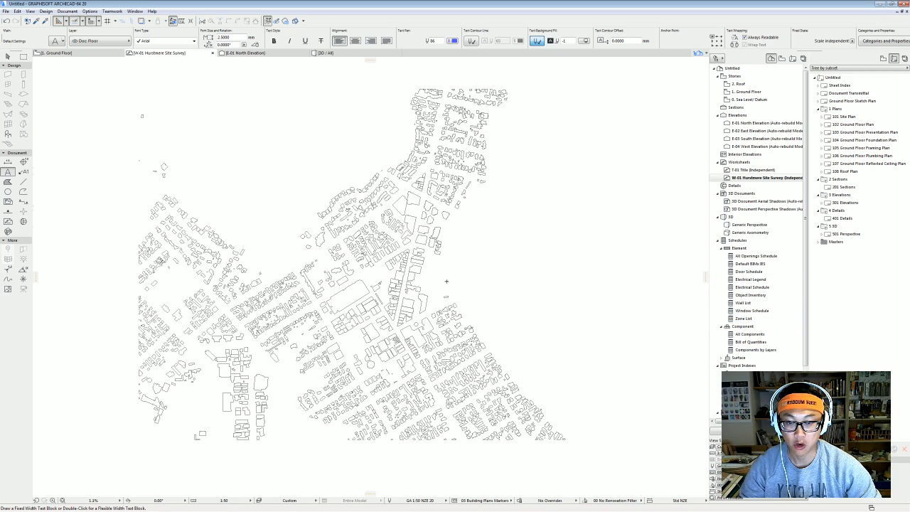
scroll(445, 280, up, 5)
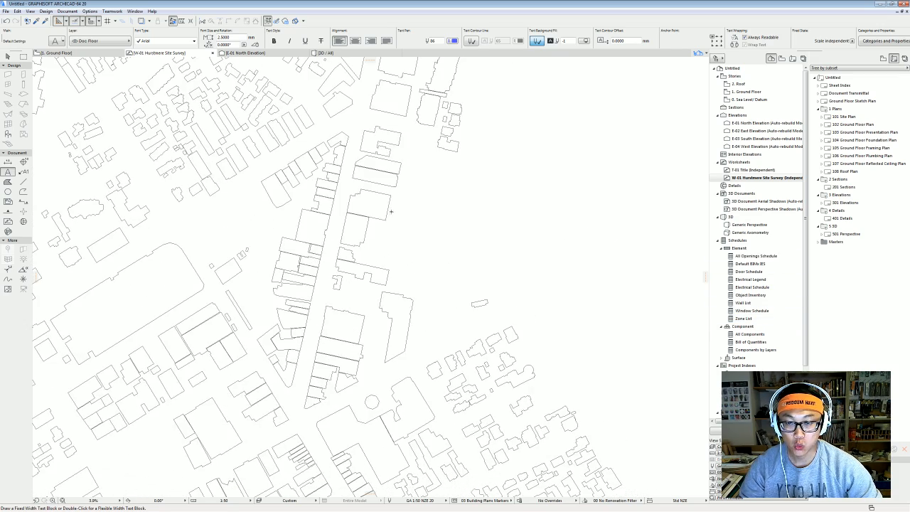
scroll(388, 295, down, 2)
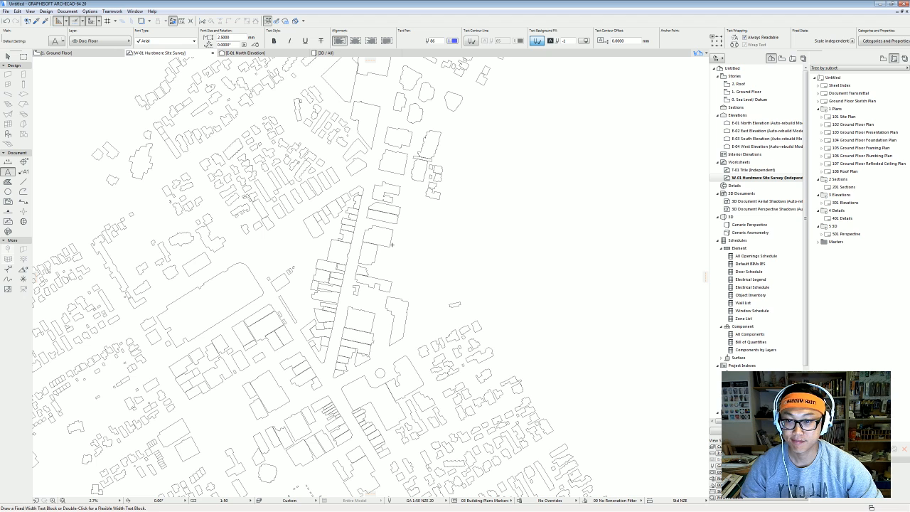
scroll(400, 234, up, 2)
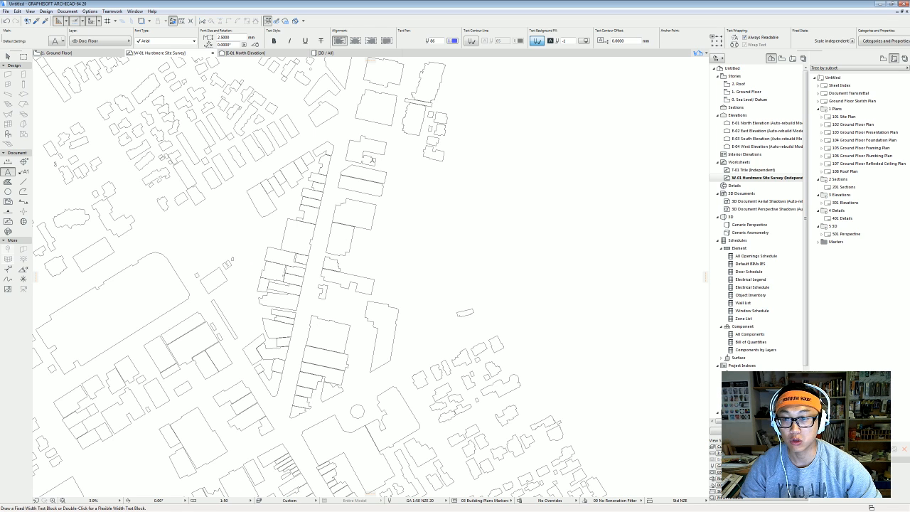
Set the Fill tool to the 100% solid pattern with black pen 1.
click(9, 182)
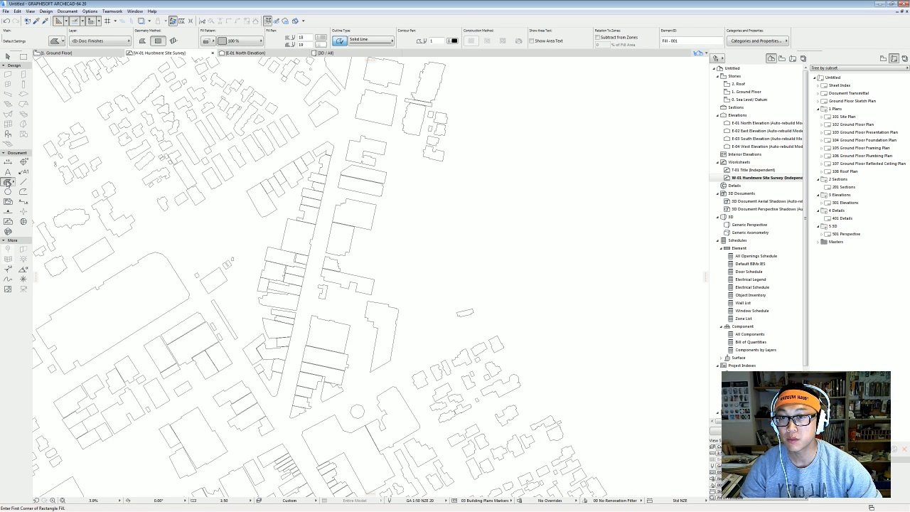
click(246, 42)
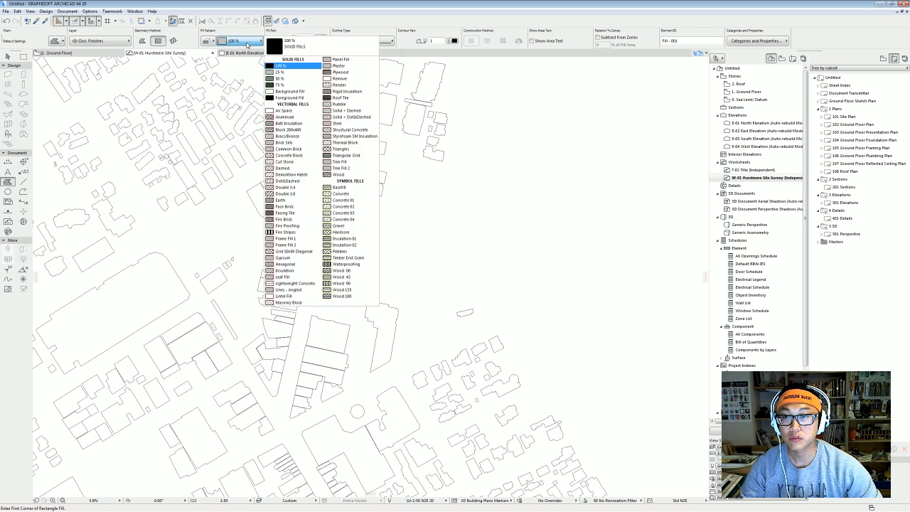
click(291, 66)
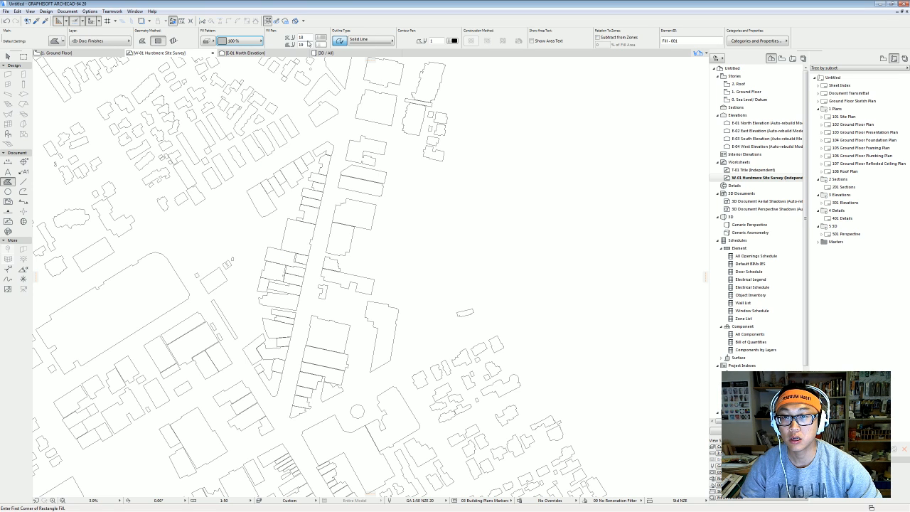
click(321, 38)
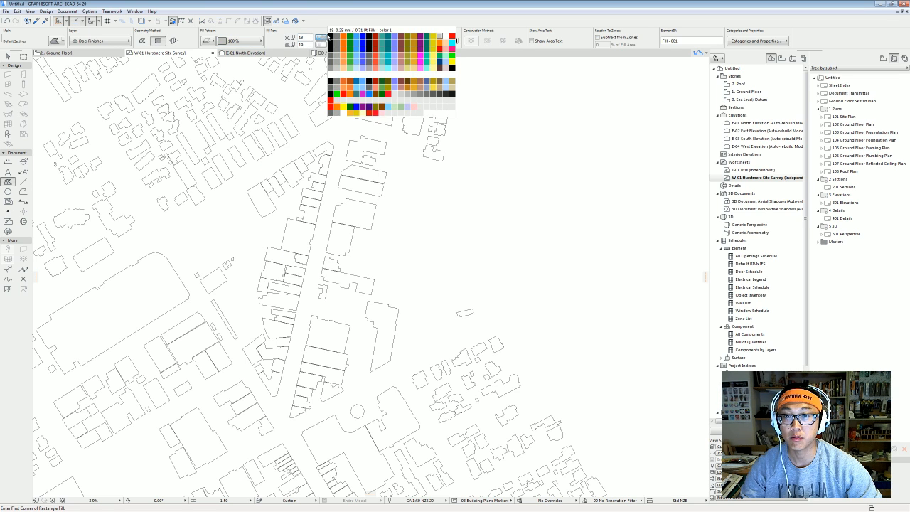
click(330, 34)
Zoom in on the central building block and fill its outline solid black.
scroll(350, 361, up, 3)
middle_drag(337, 359, 364, 262)
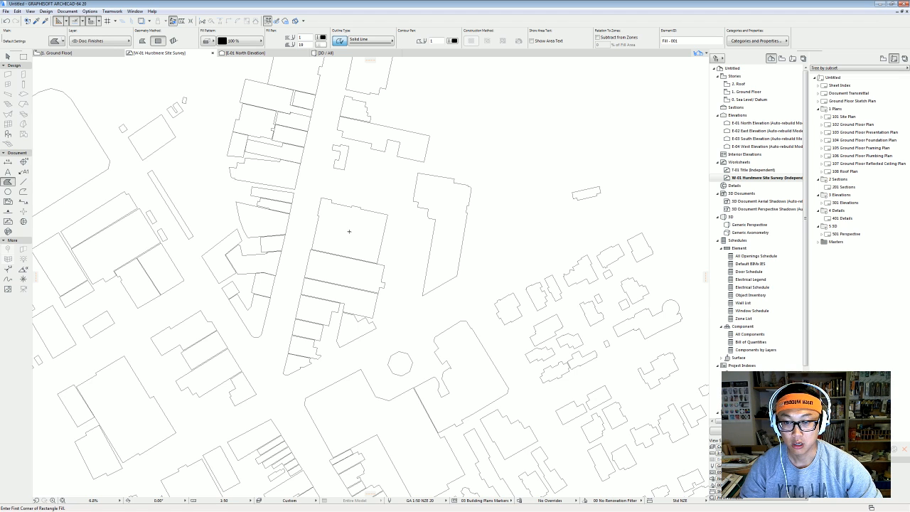
scroll(349, 231, up, 2)
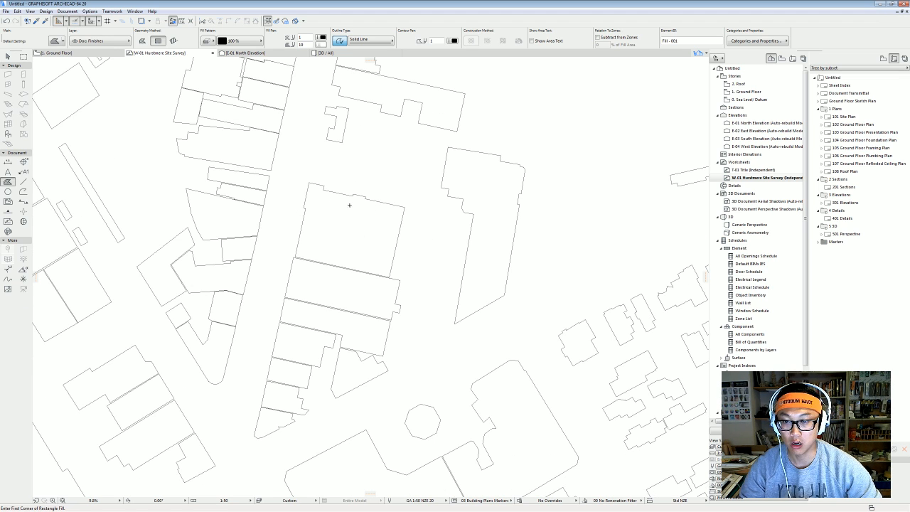
scroll(313, 213, up, 3)
middle_drag(347, 234, 336, 220)
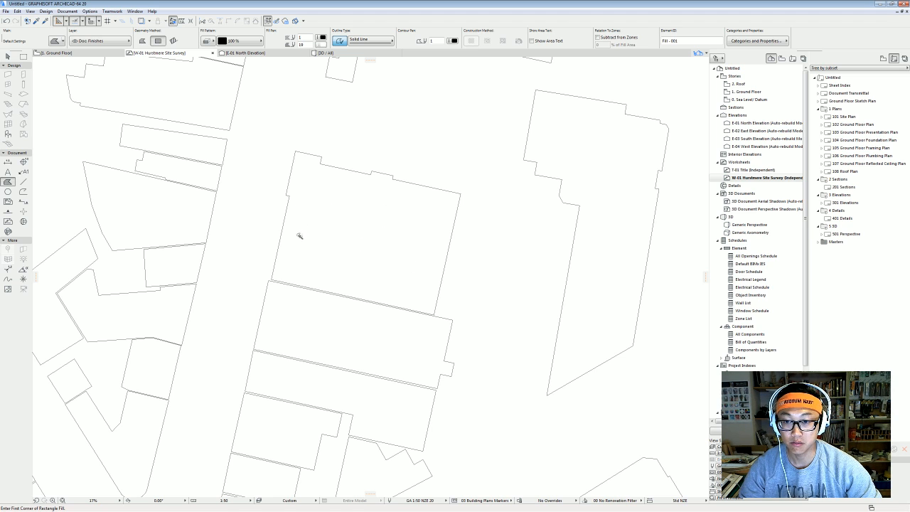
click(353, 227)
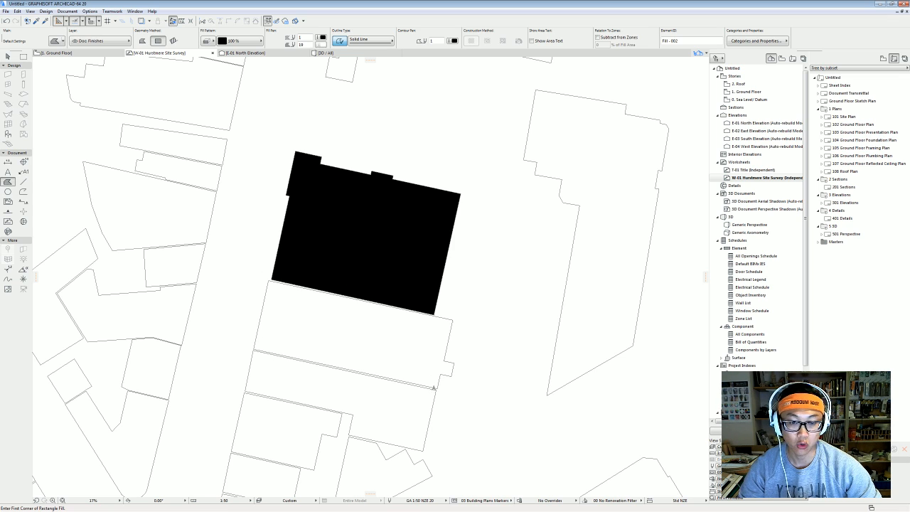
scroll(365, 348, down, 8)
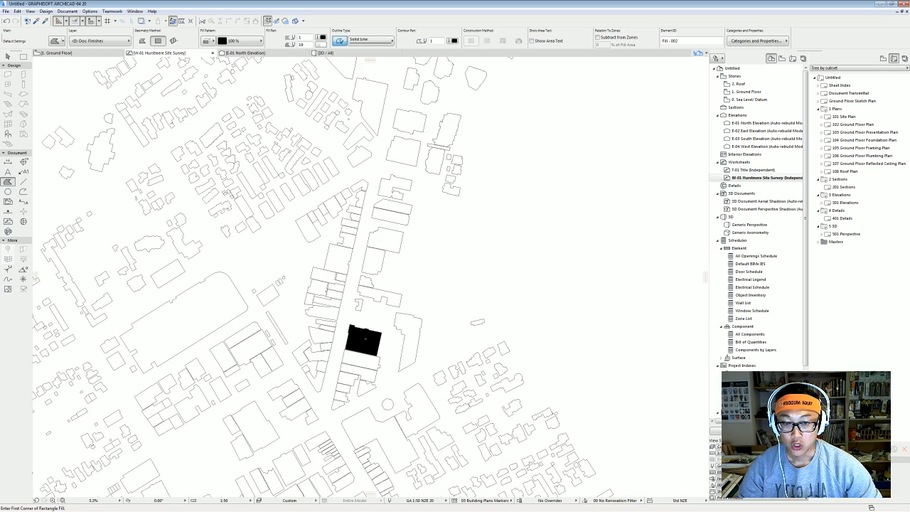
scroll(368, 362, up, 2)
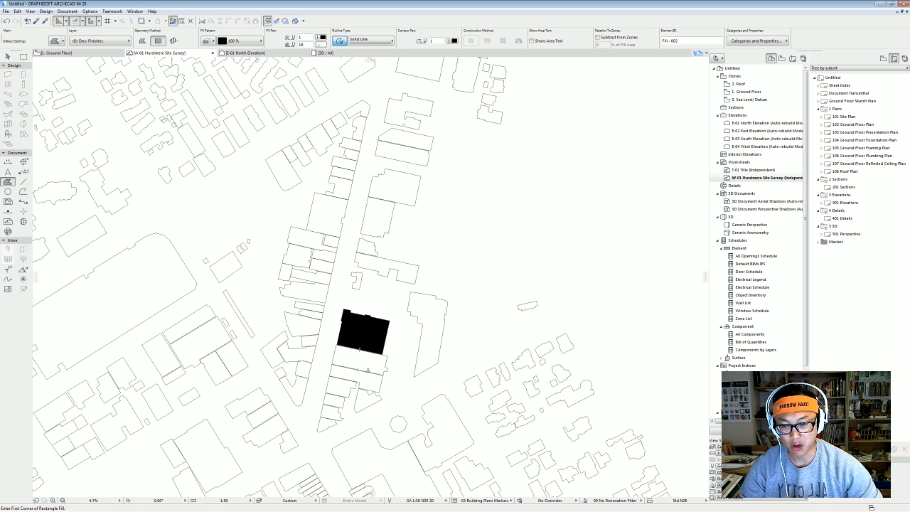
scroll(368, 359, up, 1)
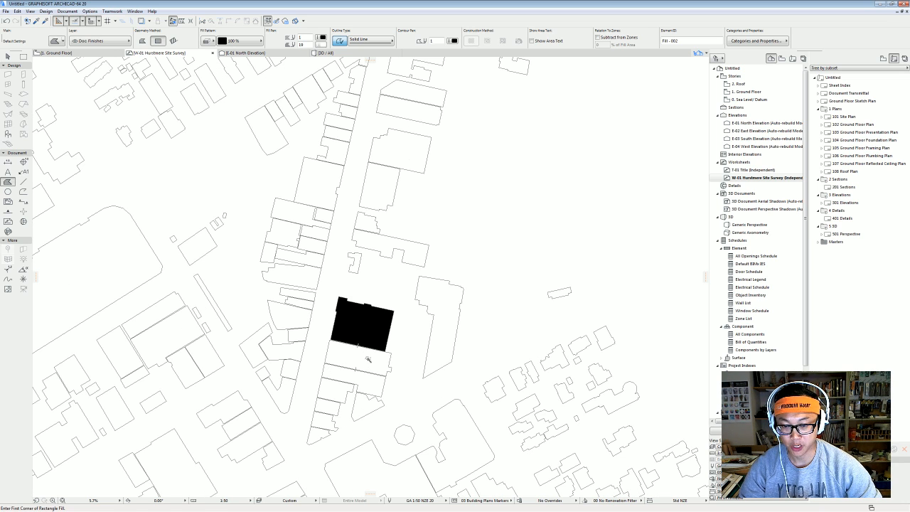
Fill the lower street-side buildings, the east building and the long top building solid black.
click(368, 359)
click(342, 373)
click(332, 391)
click(329, 406)
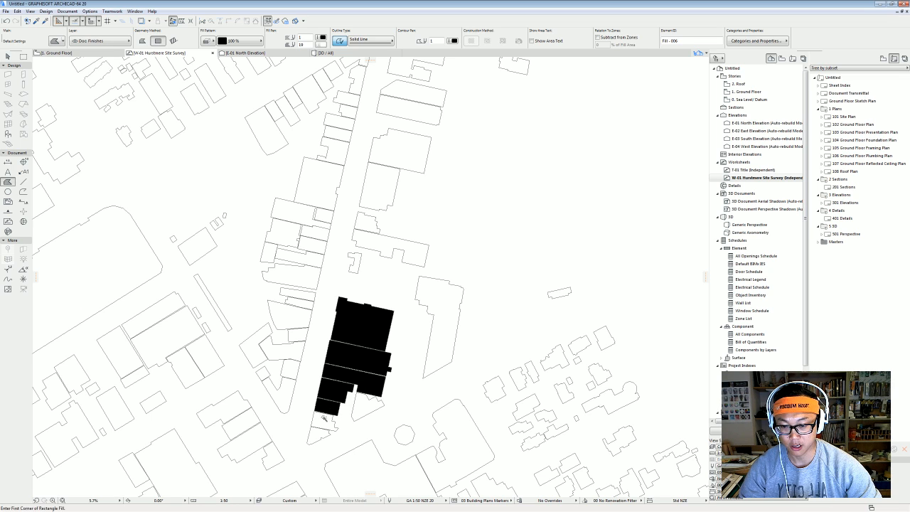
click(324, 420)
click(320, 437)
click(370, 411)
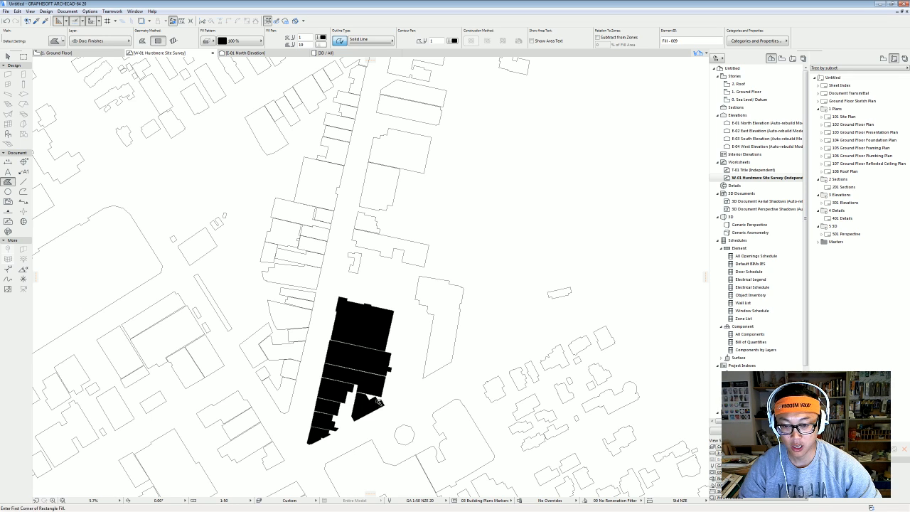
click(443, 315)
click(385, 246)
click(355, 260)
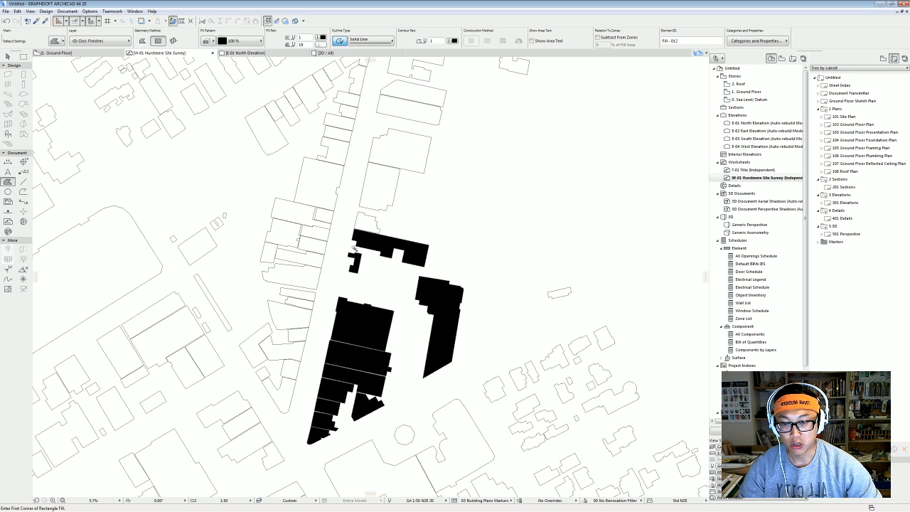
Fill the row of buildings on the west side of the street black.
click(304, 217)
click(316, 184)
click(285, 229)
click(324, 228)
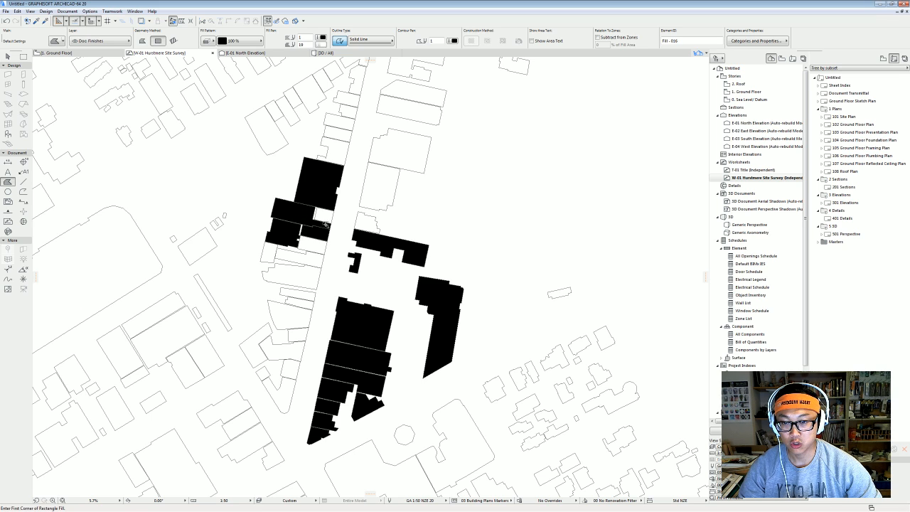
click(324, 217)
click(310, 246)
click(312, 259)
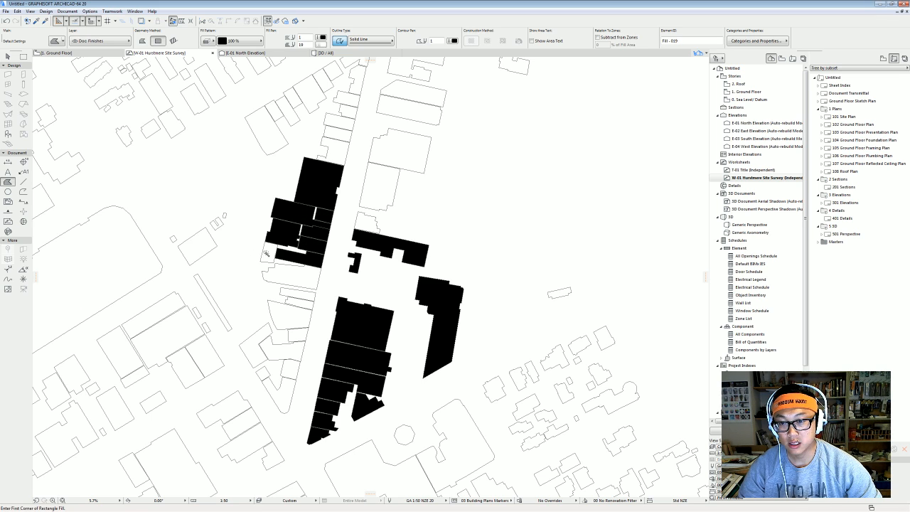
click(267, 254)
click(292, 274)
Fill the buildings along the strip down to its south end black.
click(302, 304)
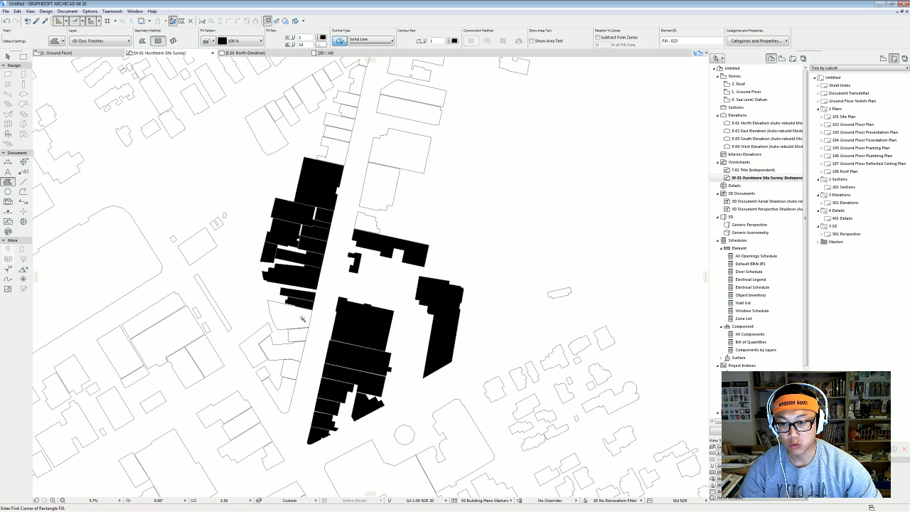
click(288, 316)
click(302, 334)
click(280, 348)
click(290, 369)
click(283, 391)
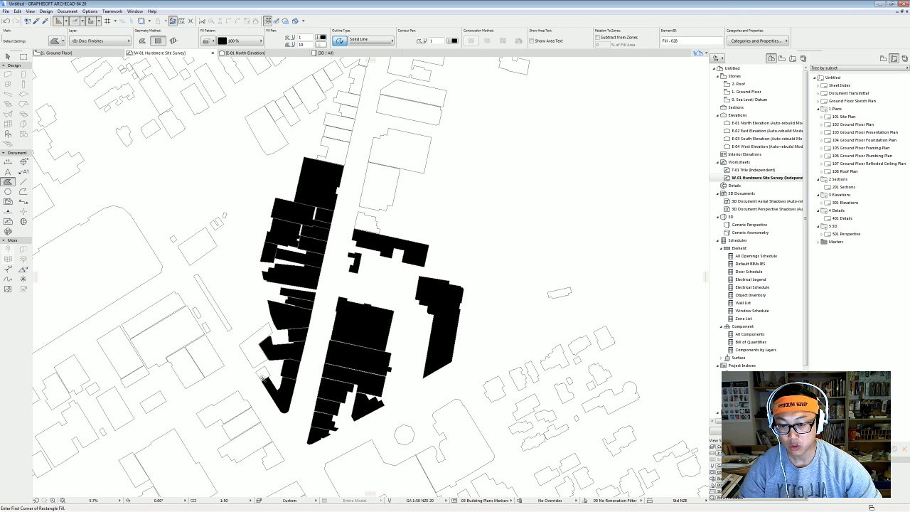
click(262, 376)
click(253, 350)
Fill the buildings further north up the strip, through to the top block.
scroll(305, 317, down, 2)
middle_drag(367, 258, 390, 325)
scroll(390, 325, up, 2)
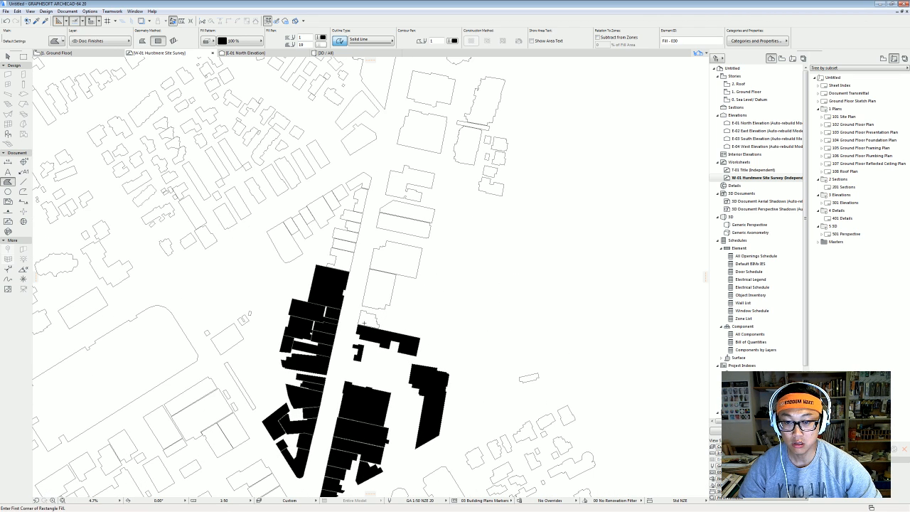
click(368, 319)
click(374, 290)
click(345, 259)
click(350, 238)
click(347, 235)
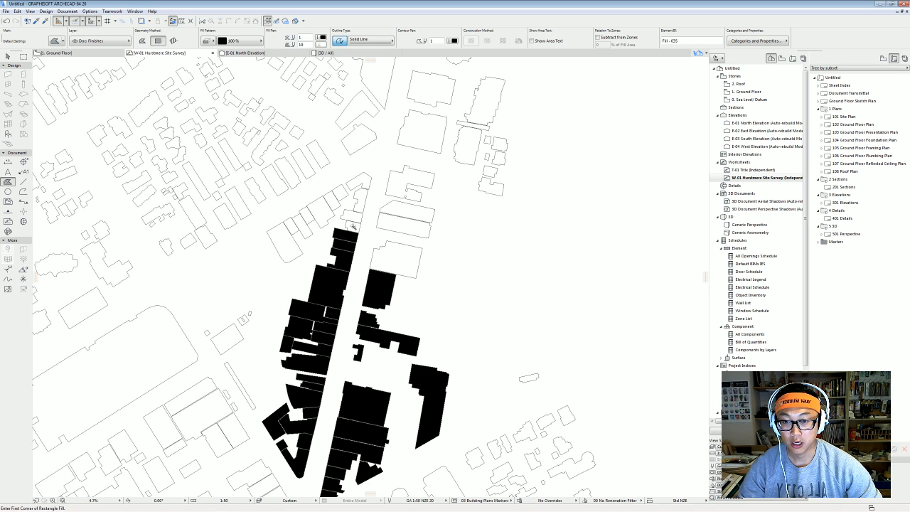
click(353, 223)
click(355, 213)
click(359, 199)
click(360, 182)
Fill the buildings east of the street and at the strip's top-left black.
click(403, 185)
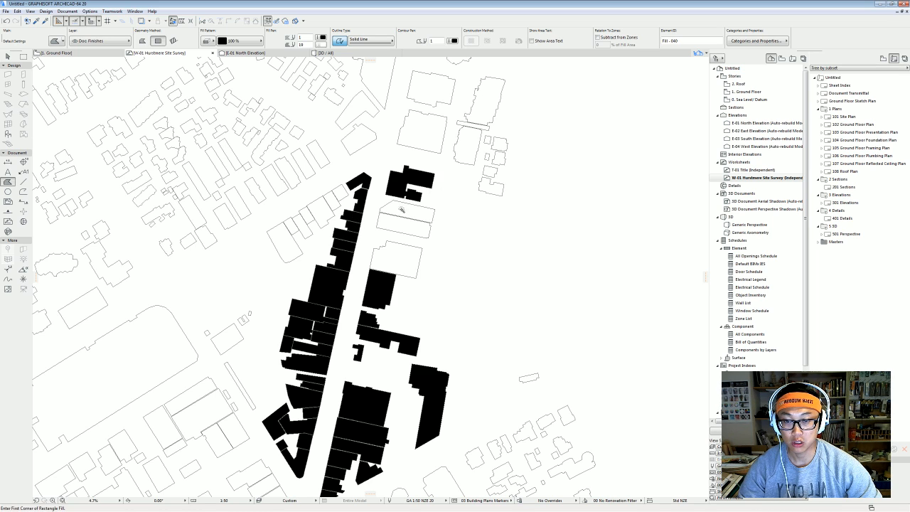
click(404, 211)
click(399, 233)
click(396, 260)
click(339, 192)
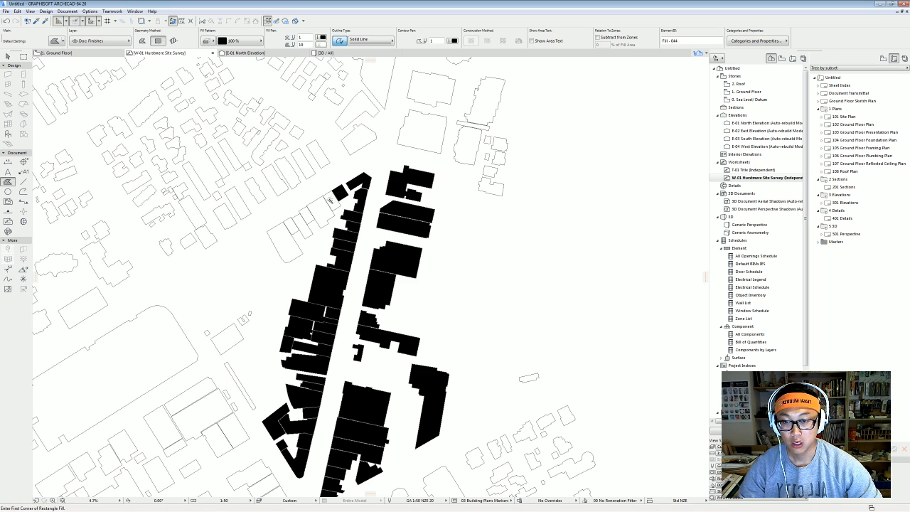
click(330, 201)
click(318, 212)
click(306, 217)
click(304, 226)
click(292, 226)
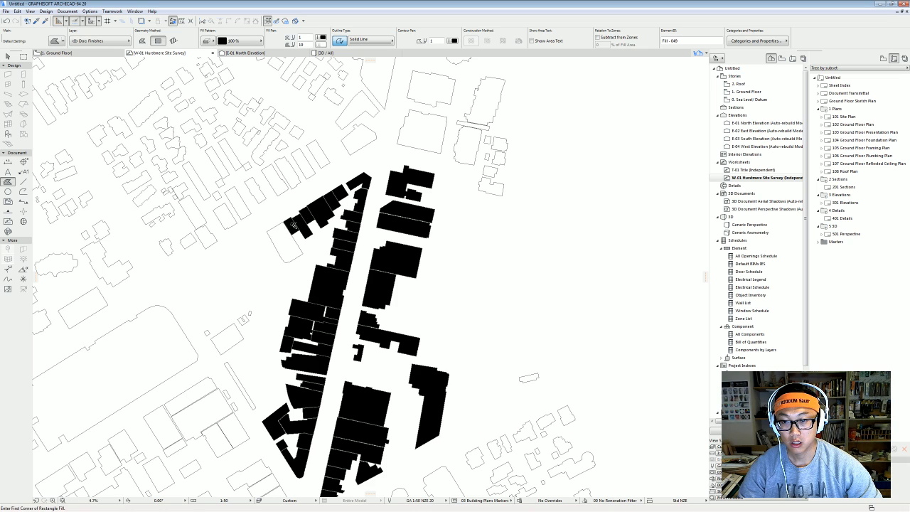
click(281, 245)
Fill the outlying blocks: the thin strip, the rectangular west building and small outlines.
scroll(292, 270, down, 3)
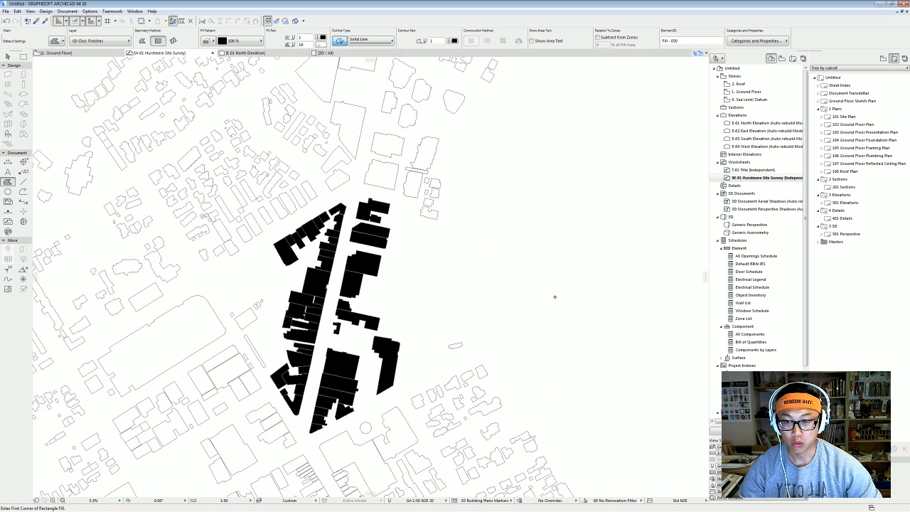
scroll(408, 346, down, 5)
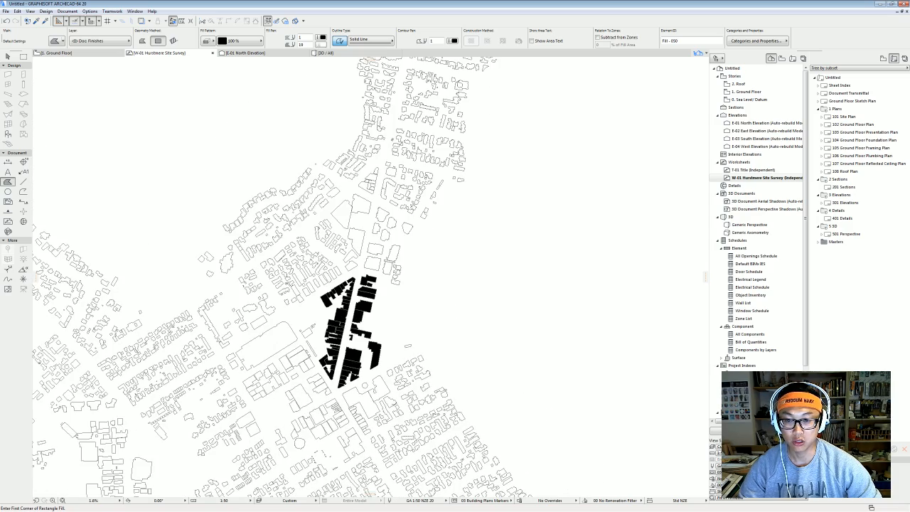
scroll(341, 366, up, 10)
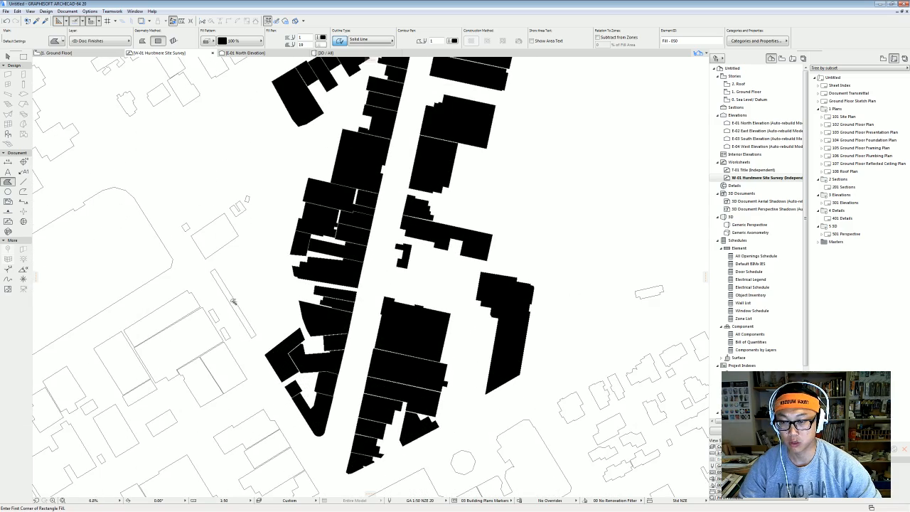
click(234, 302)
click(212, 246)
click(238, 208)
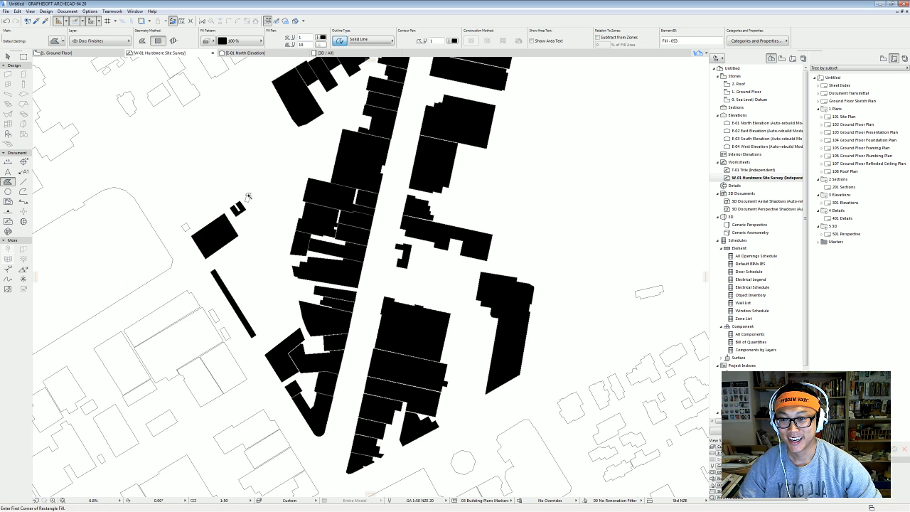
click(248, 199)
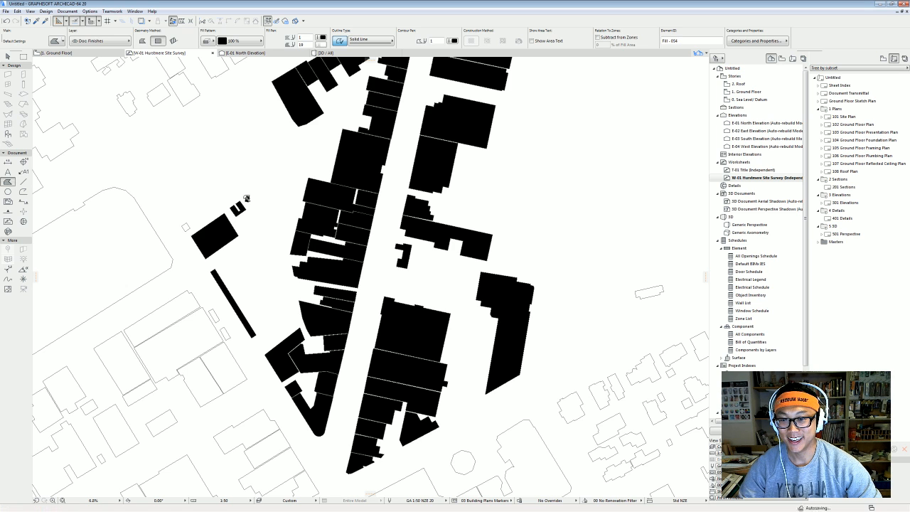
click(655, 290)
scroll(340, 338, down, 4)
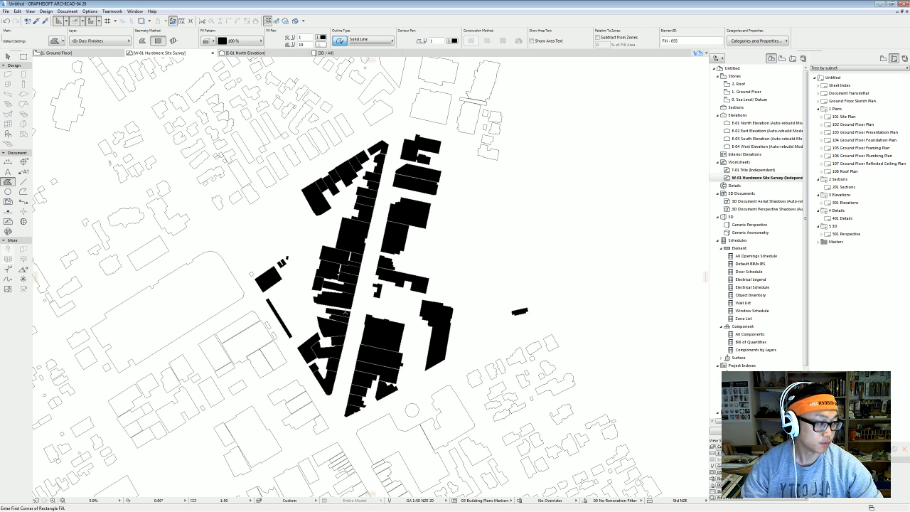
Hide the Organizer, restore it as two panes, and show the View Map on the right.
middle_drag(453, 259, 423, 268)
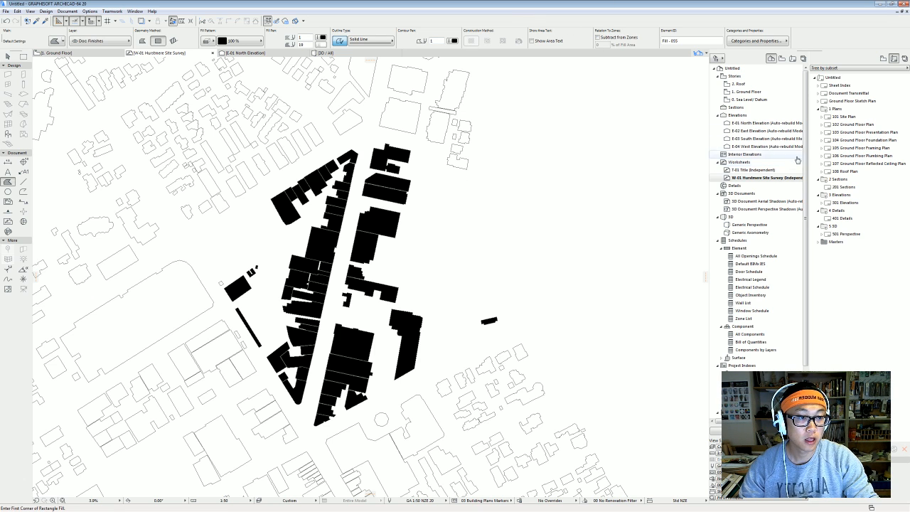
click(719, 59)
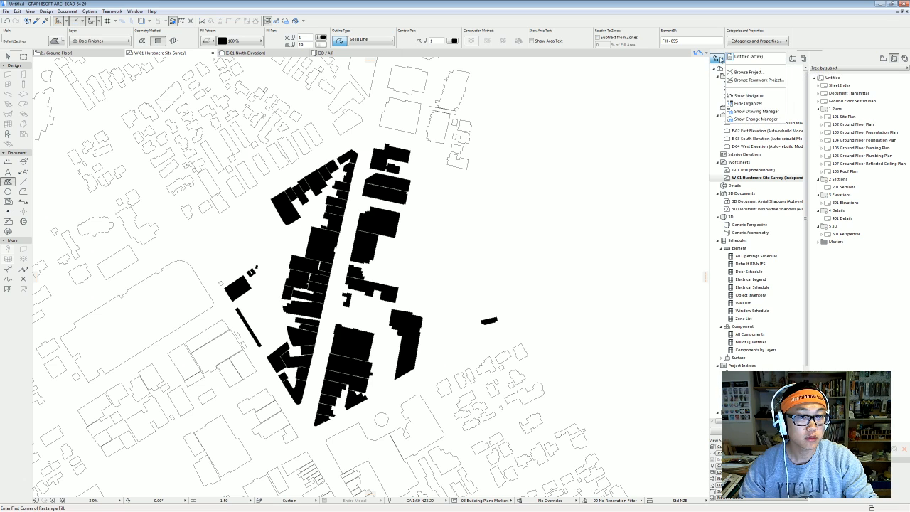
click(774, 105)
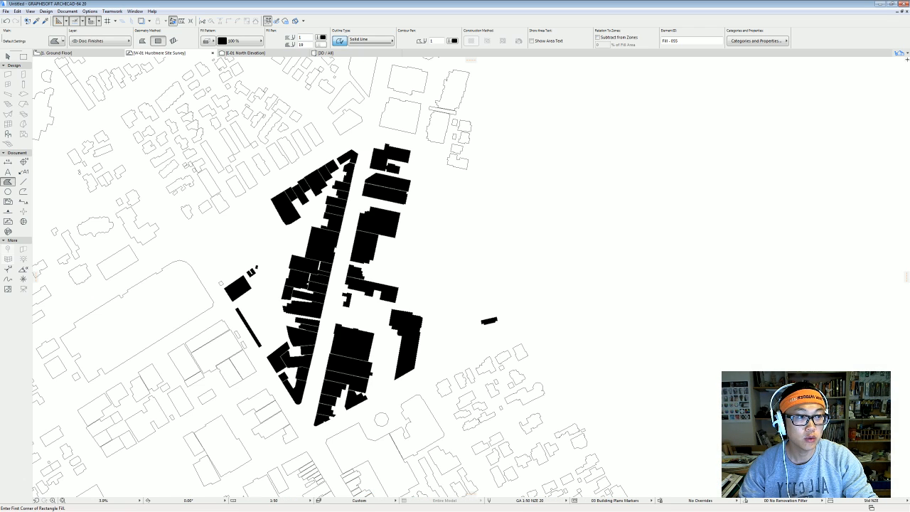
click(900, 53)
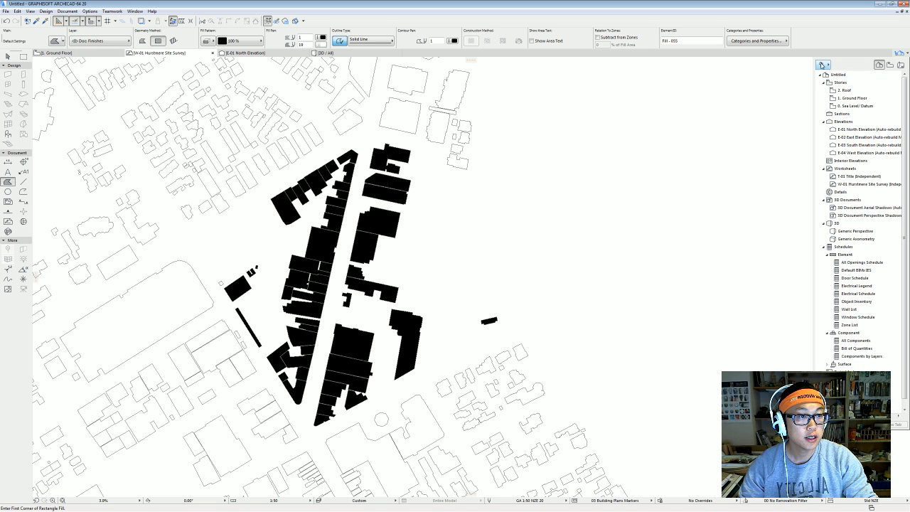
click(822, 65)
click(873, 74)
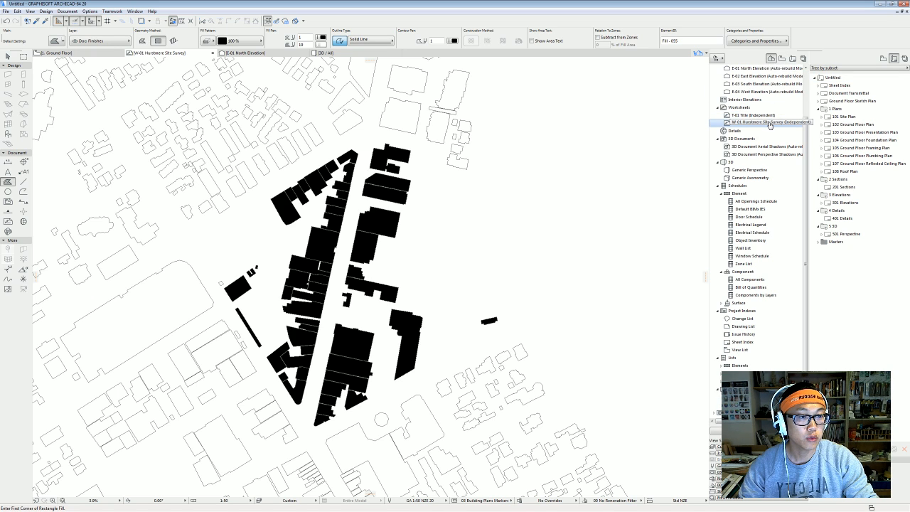
click(884, 59)
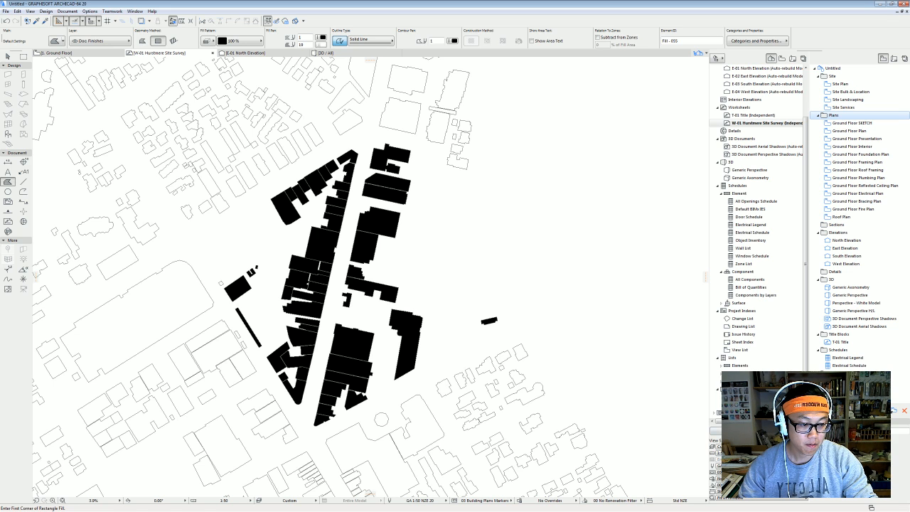
Save the Hurstmere survey worksheet as a view under Plans; show View Map beside Layout Book.
drag(767, 123, 833, 115)
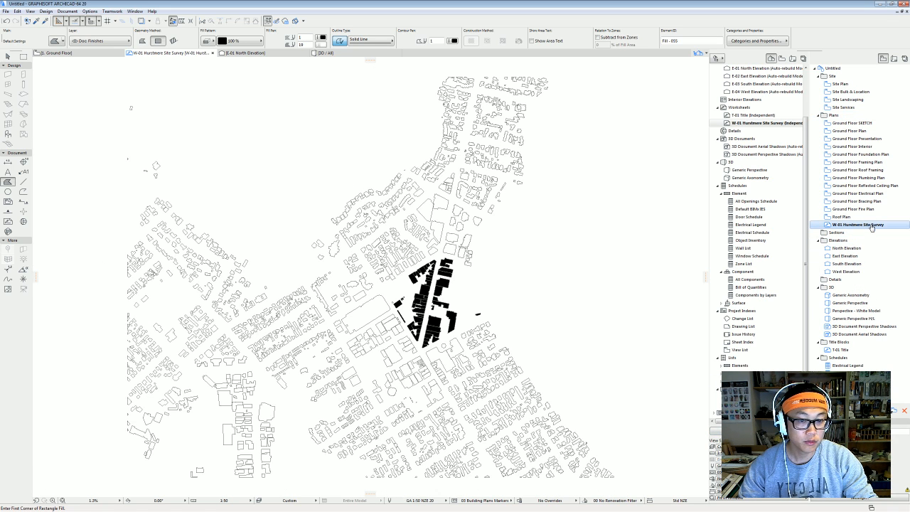
click(782, 58)
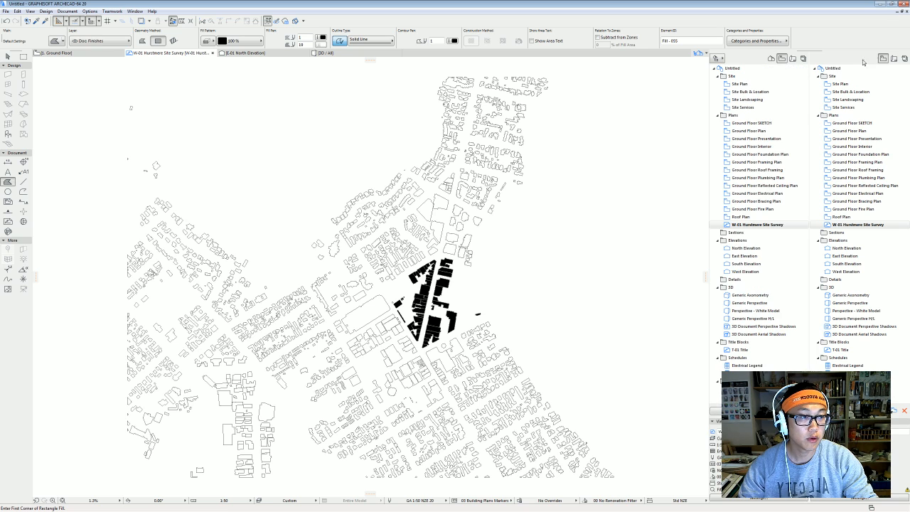
click(894, 60)
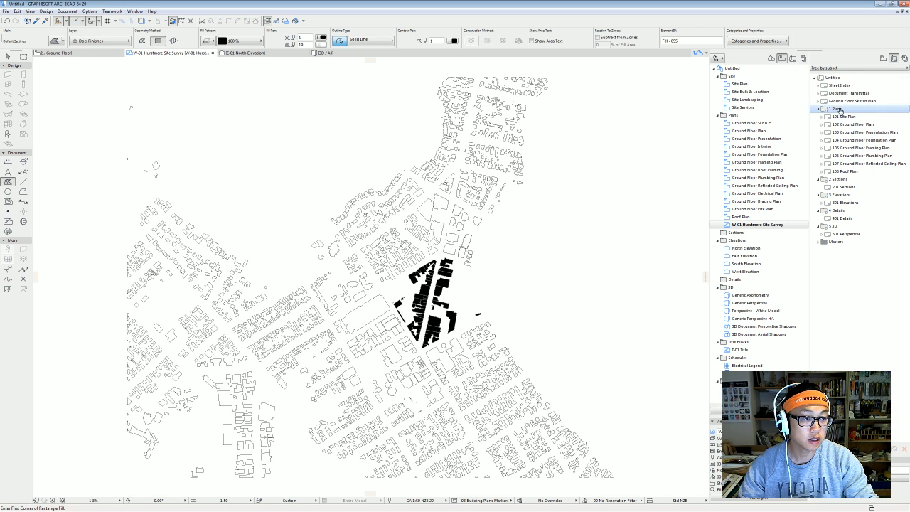
Place the W-01 Hurstmere Site Survey view into 1 Plans and open layout 109.
click(791, 224)
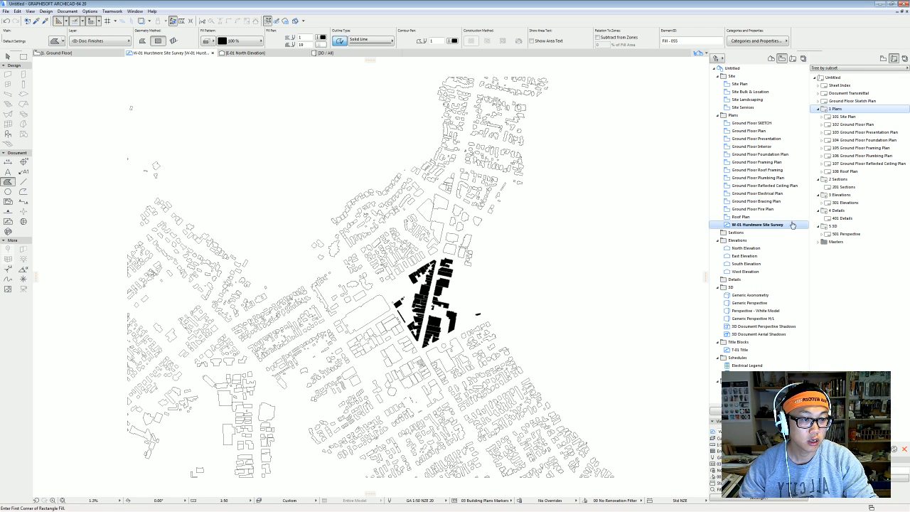
click(758, 411)
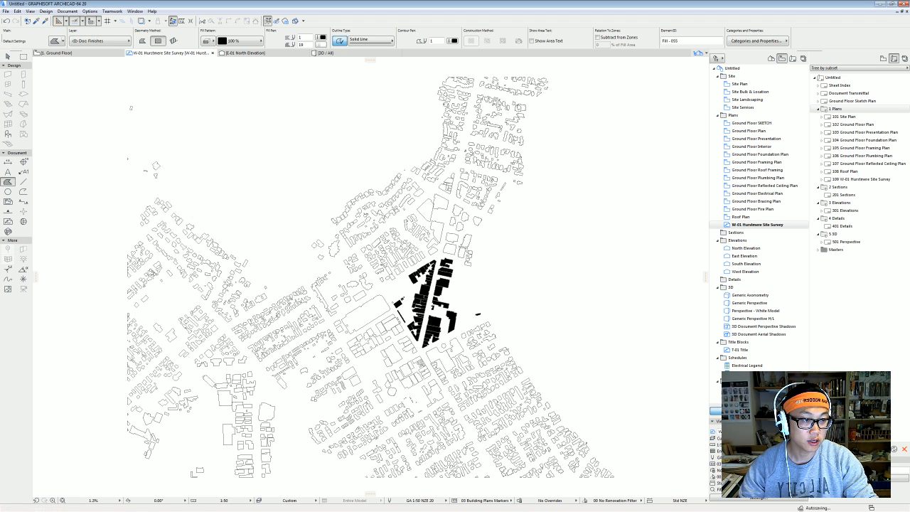
double_click(862, 179)
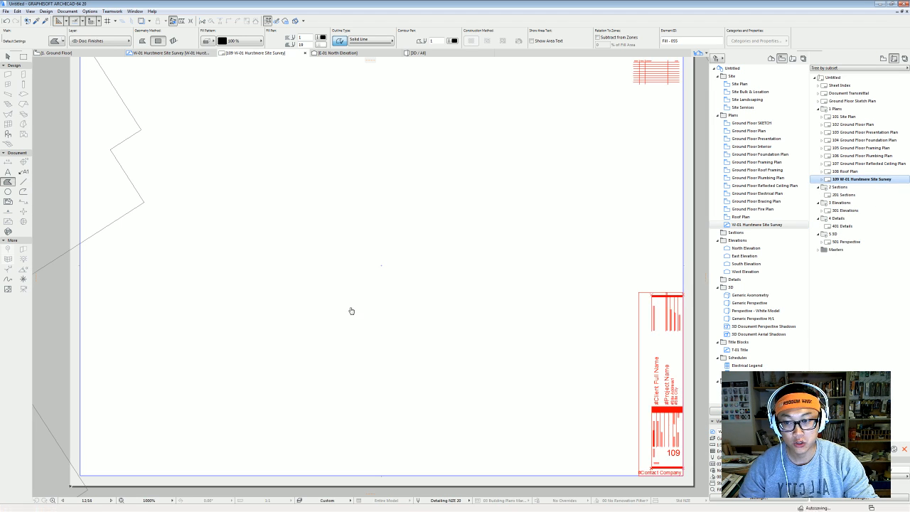
Zoom onto the filled survey buildings, then start a New Master Layout (A1 ISO landscape).
scroll(398, 291, down, 10)
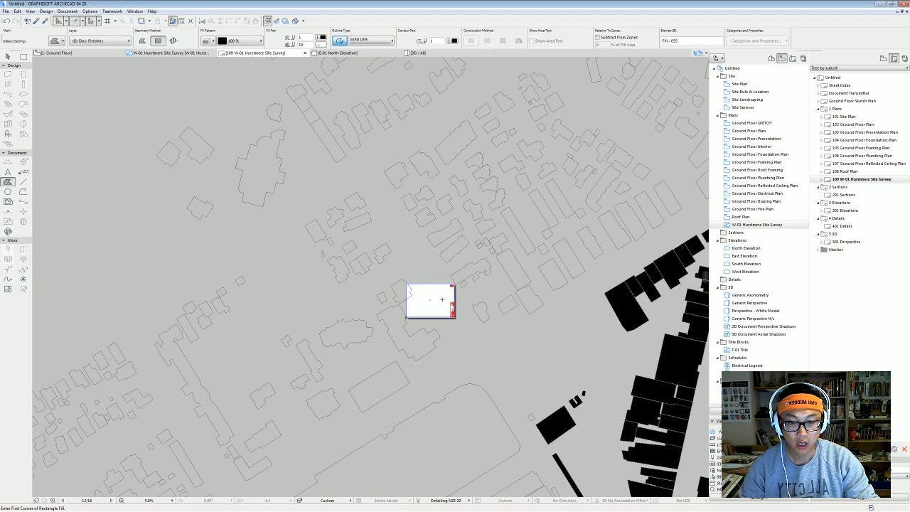
scroll(458, 284, down, 1)
middle_drag(458, 284, 356, 275)
scroll(310, 277, up, 3)
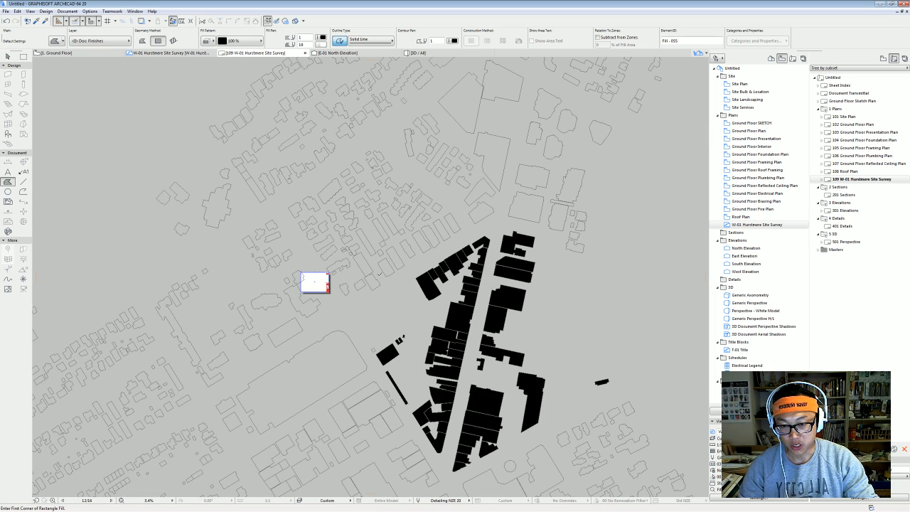
scroll(304, 281, up, 1)
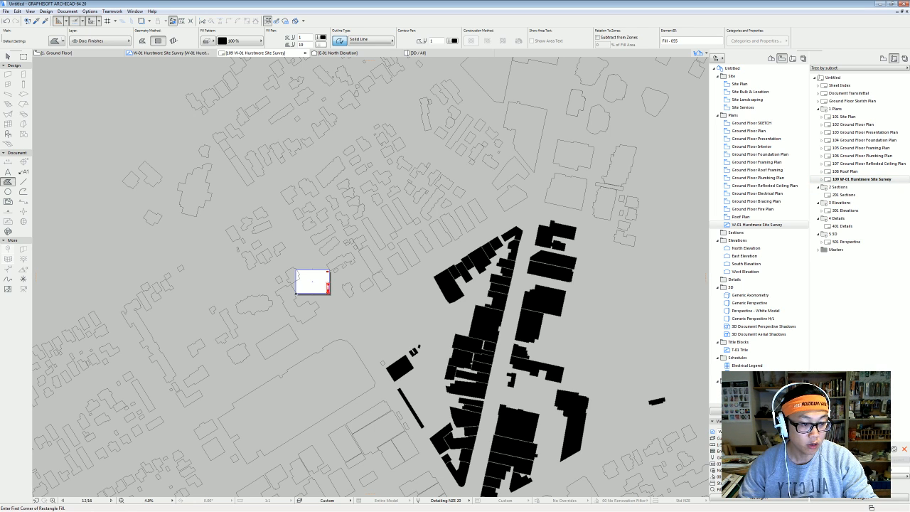
click(884, 448)
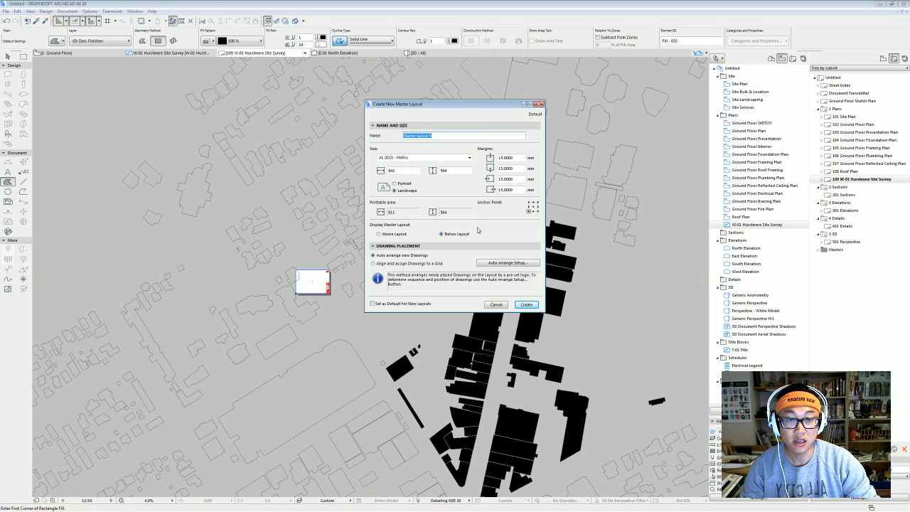
Create an A1 (ISO) master layout with all four margins set to 5 mm.
click(417, 158)
click(416, 159)
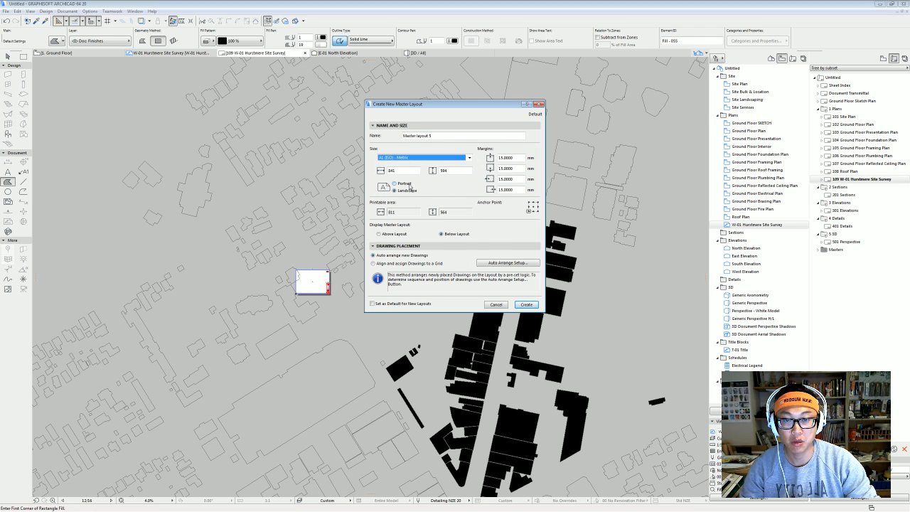
double_click(510, 157)
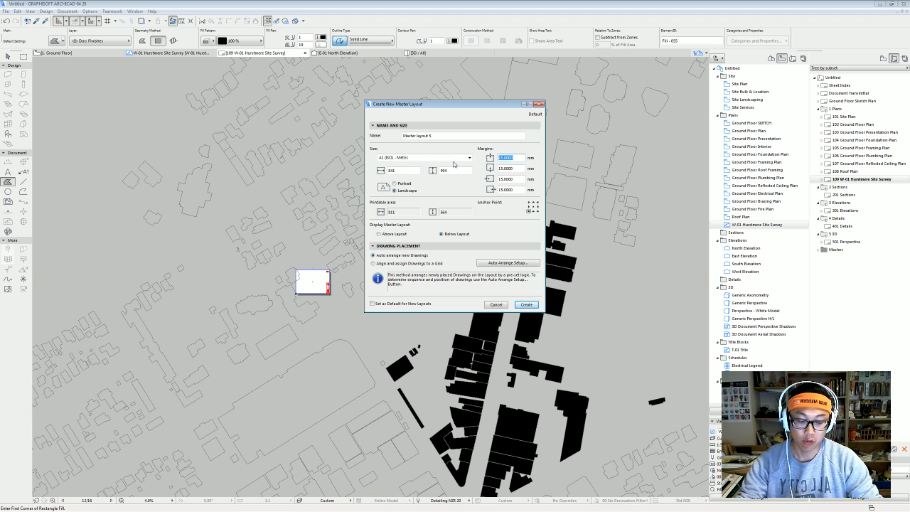
text(5)
key(Tab)
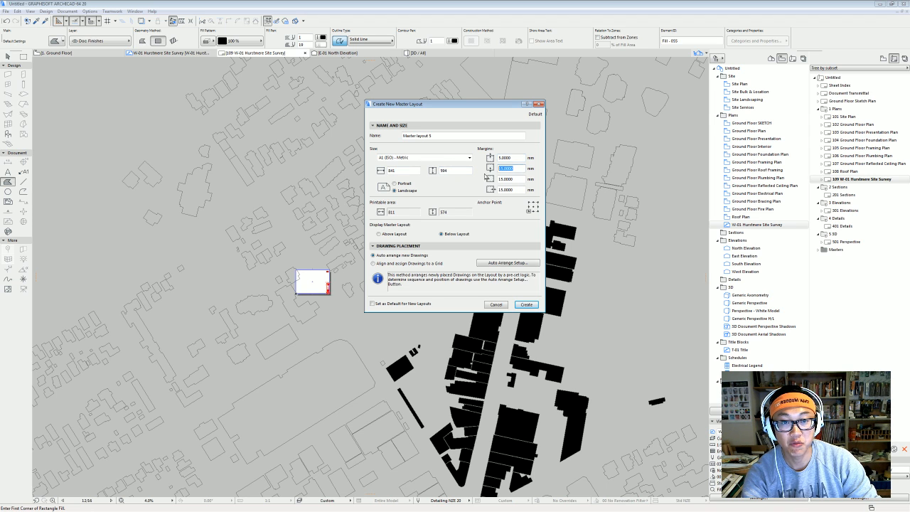
text(5)
key(Tab)
text(5)
key(Tab)
text(5)
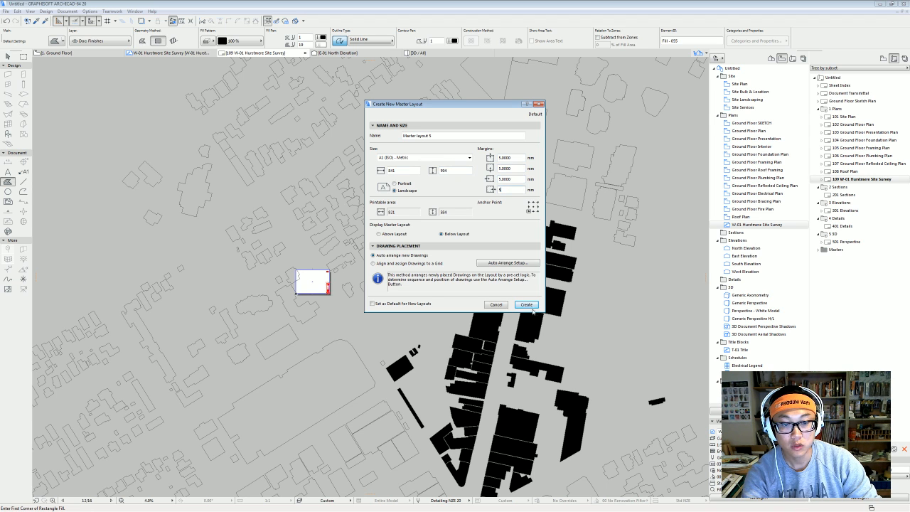
click(526, 304)
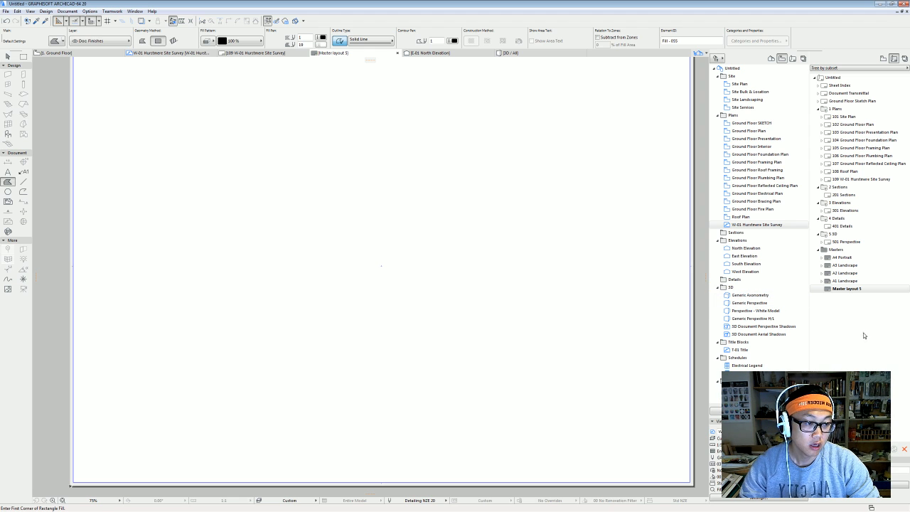
Rename the new master layout to 'CS4 Print'.
right_click(857, 289)
click(875, 325)
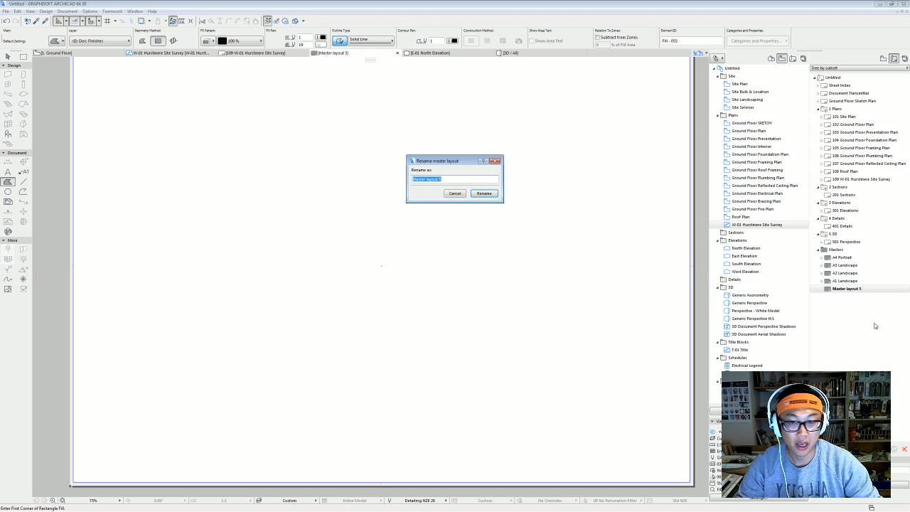
text(CS4 P)
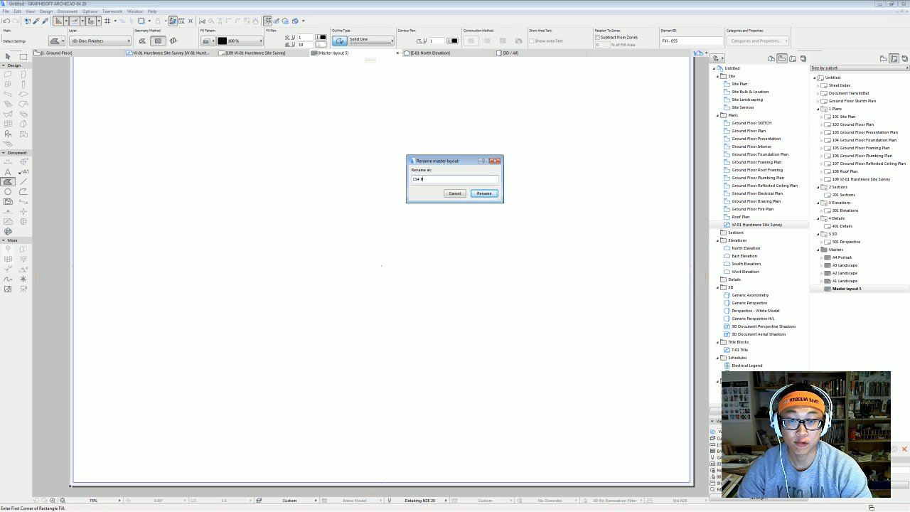
text(rint)
key(Return)
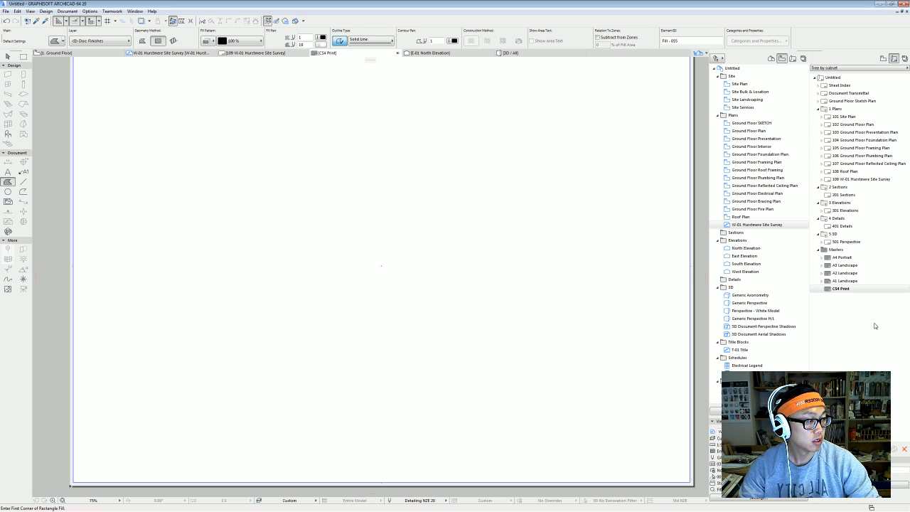
Open layout 109 W-01 Hurstmere Site Survey and drag its survey drawing onto the sheet.
double_click(860, 179)
scroll(531, 325, down, 2)
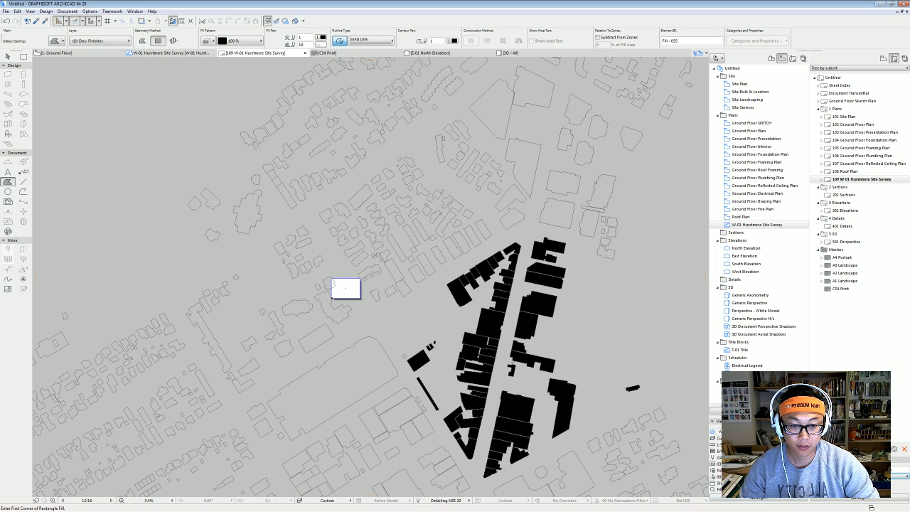
scroll(331, 298, down, 6)
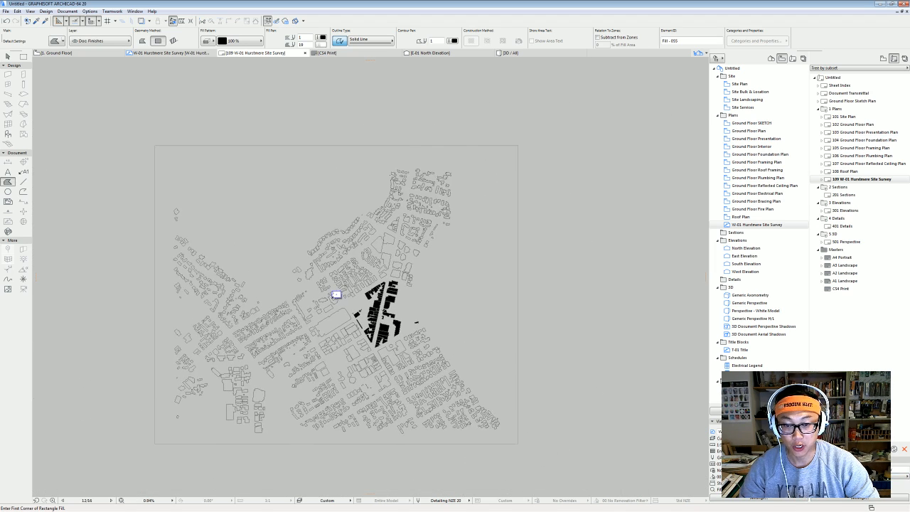
click(336, 295)
scroll(335, 293, up, 2)
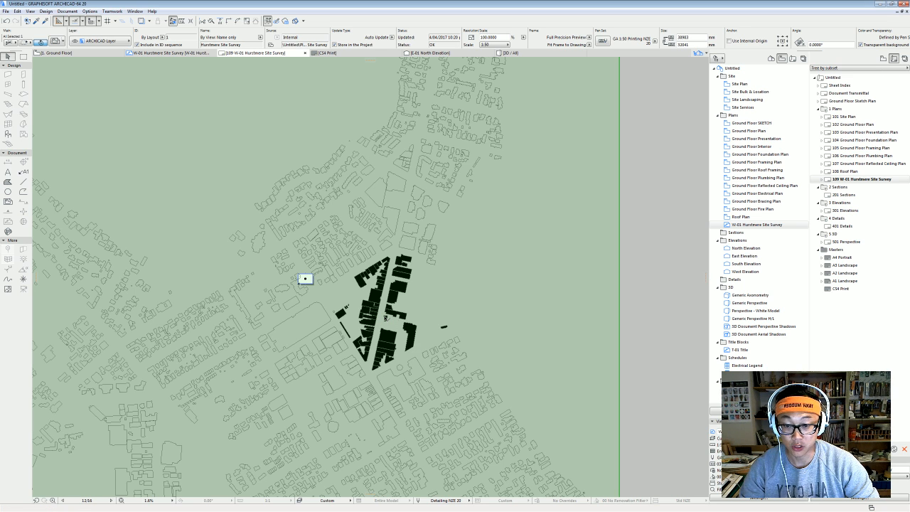
mouse_move(386, 313)
mouse_down()
mouse_move(335, 317)
mouse_move(305, 279)
mouse_up()
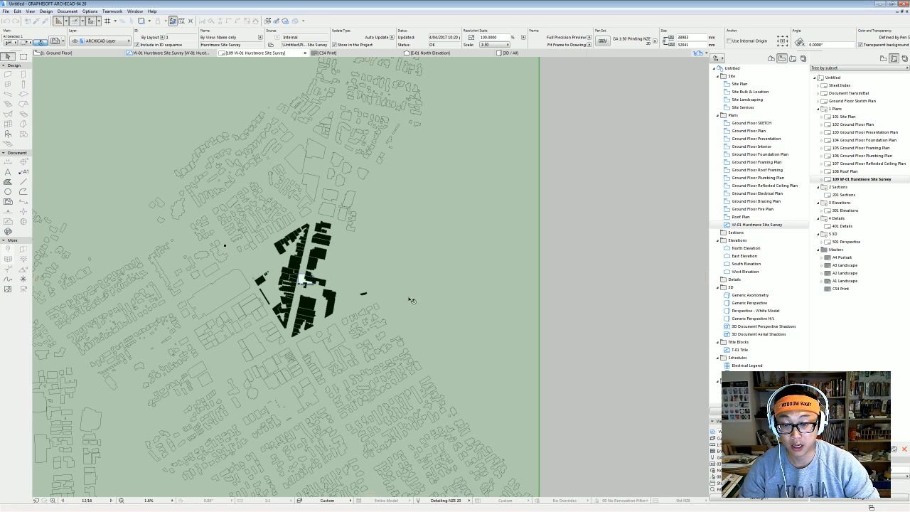
key(Escape)
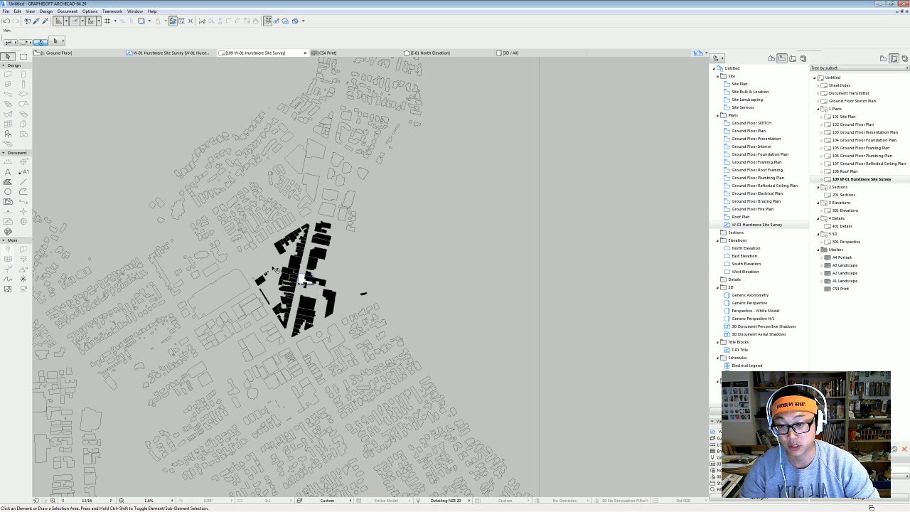
scroll(313, 271, up, 1)
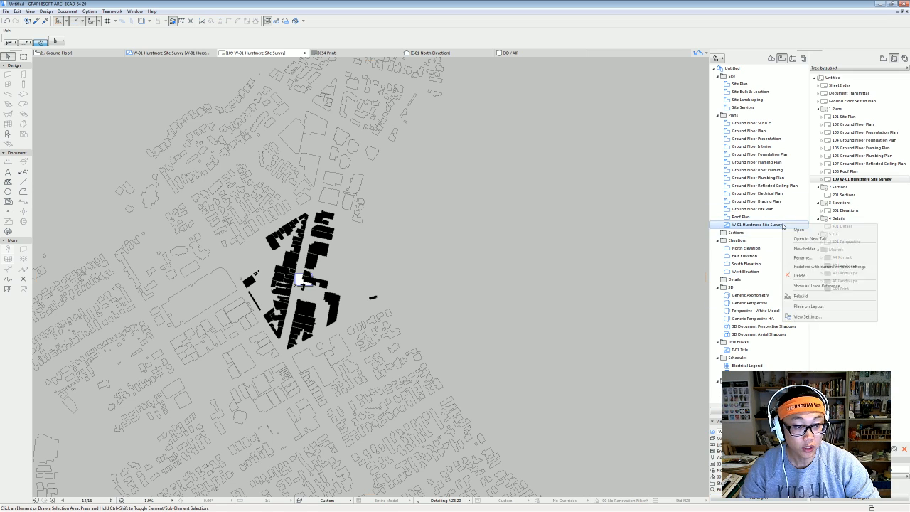
Set the W-01 Hurstmere Site Survey view's scale to 1:2000 in View Settings.
right_click(783, 224)
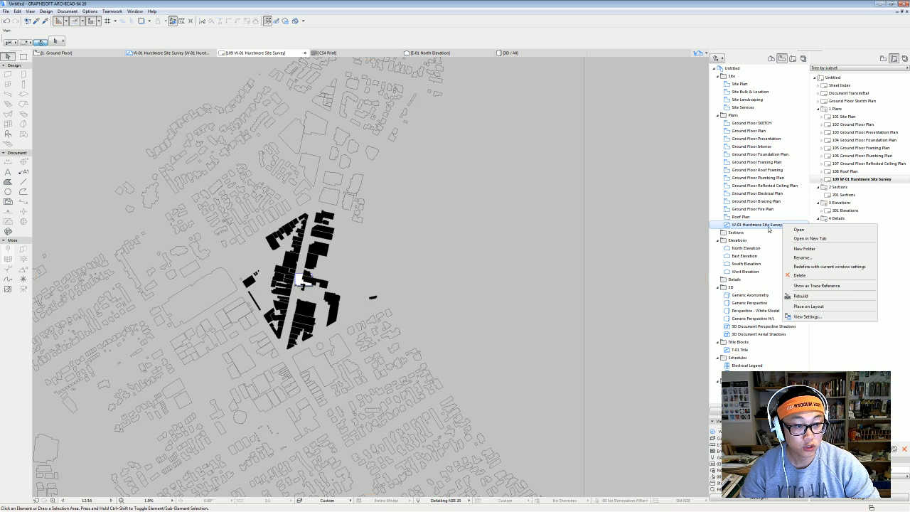
click(817, 320)
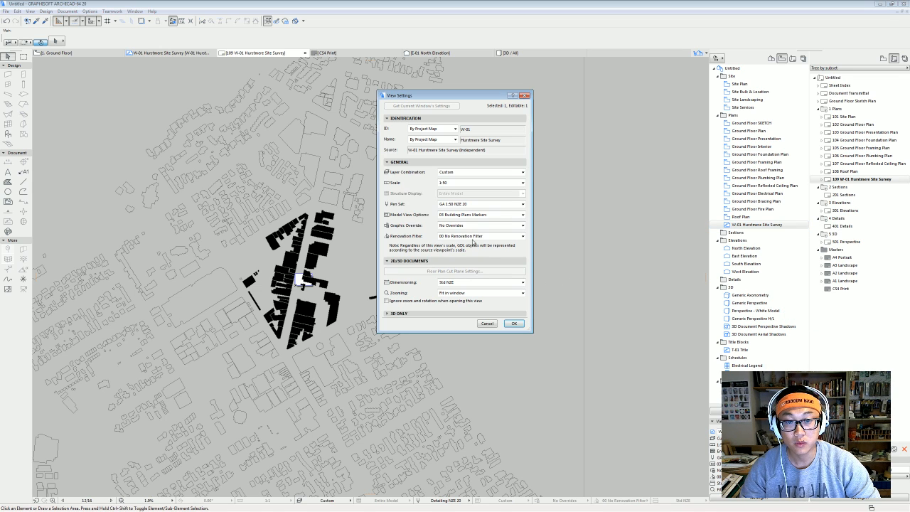
click(466, 183)
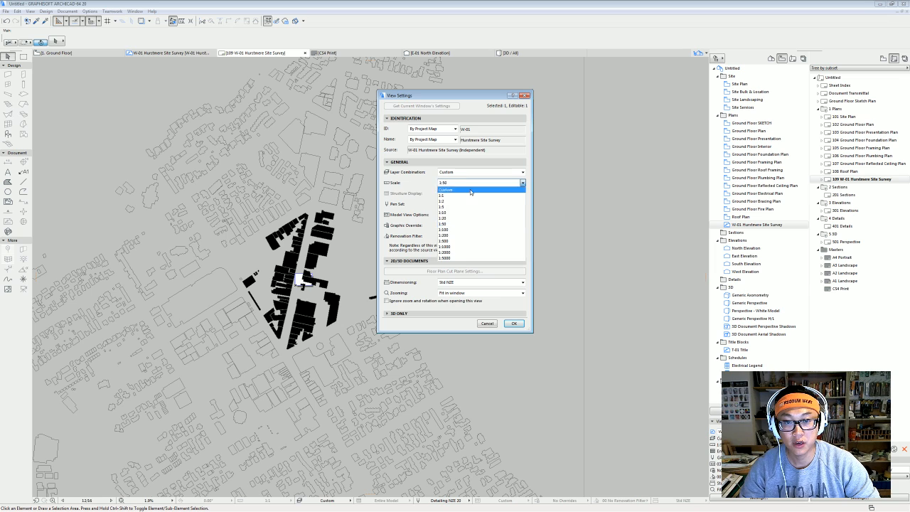
click(475, 253)
click(515, 323)
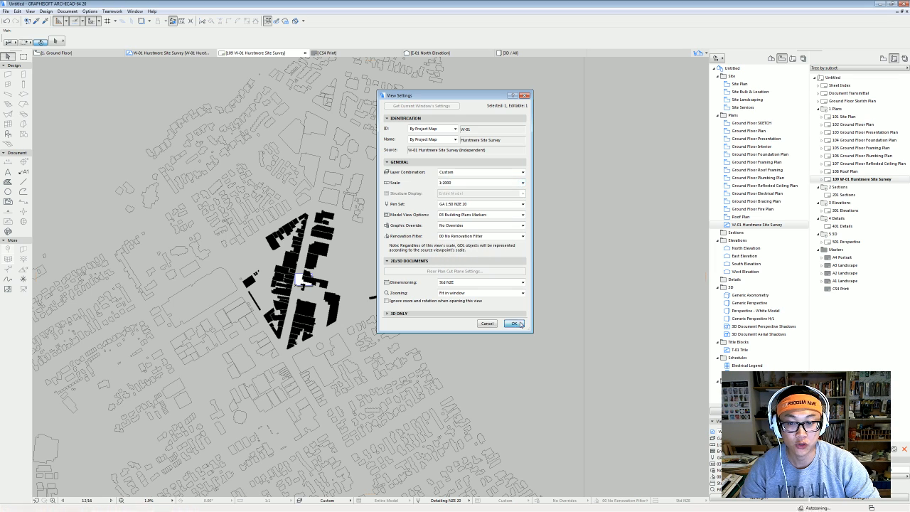
scroll(242, 241, up, 5)
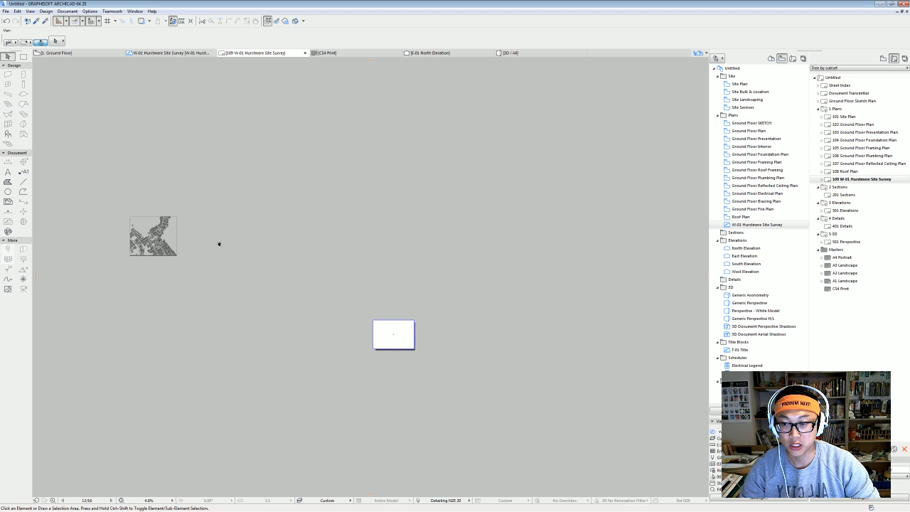
Select the rescaled survey drawing and move it toward the layout sheet.
middle_drag(194, 262, 171, 191)
click(131, 165)
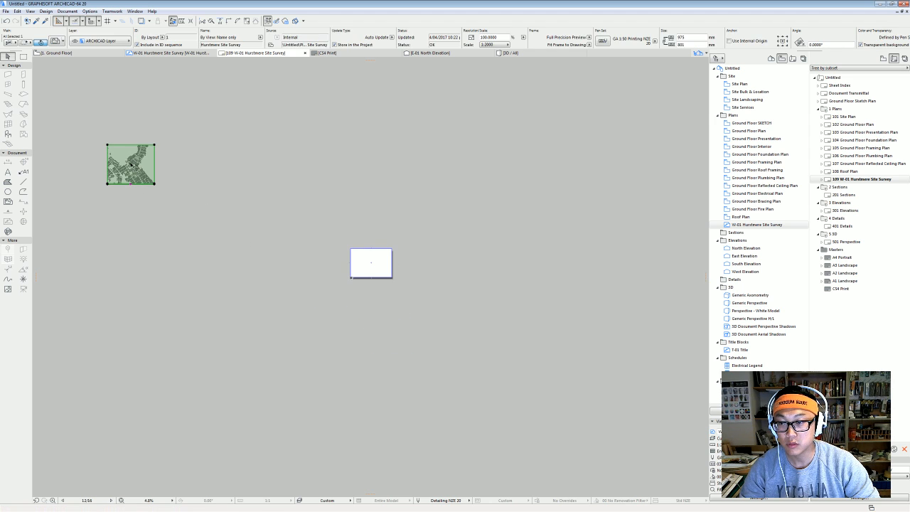
scroll(356, 241, down, 10)
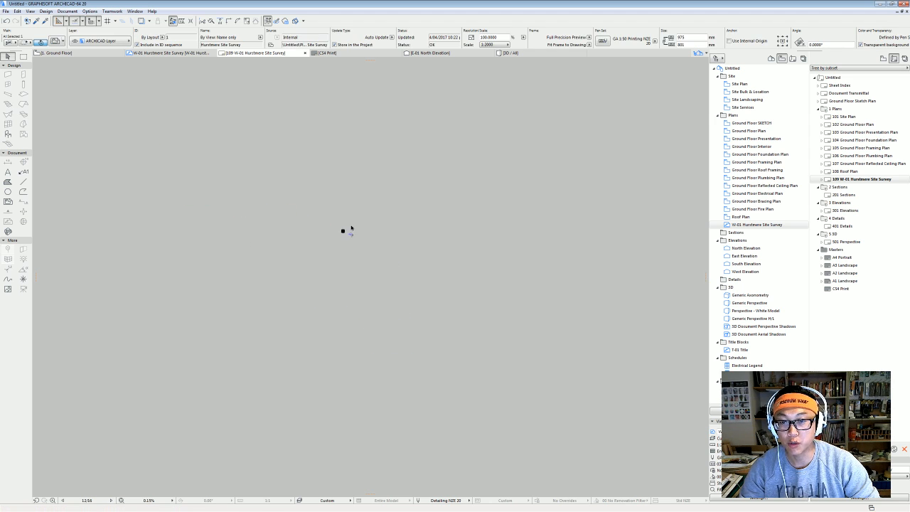
middle_drag(347, 231, 322, 381)
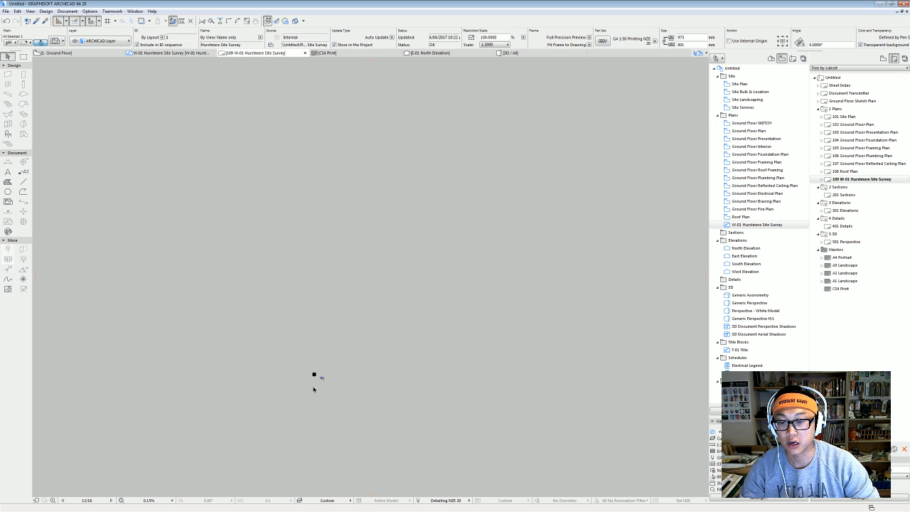
scroll(334, 385, up, 1)
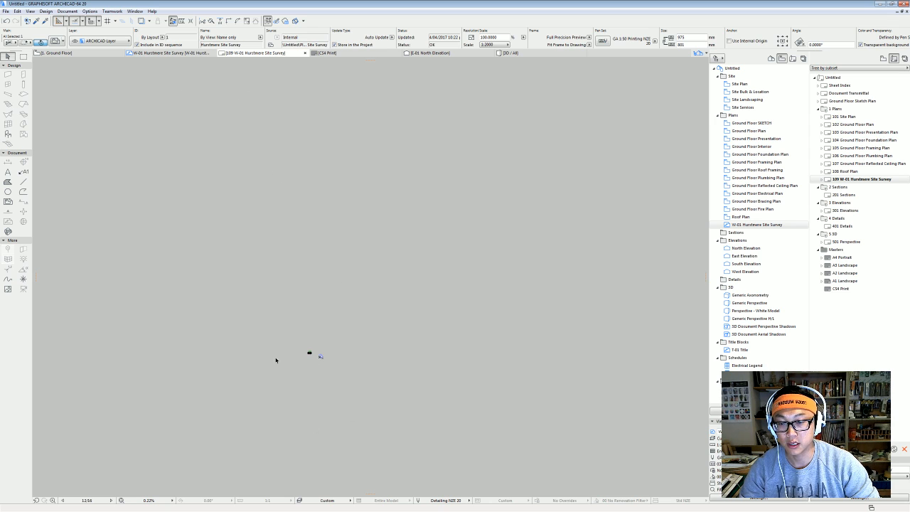
click(310, 353)
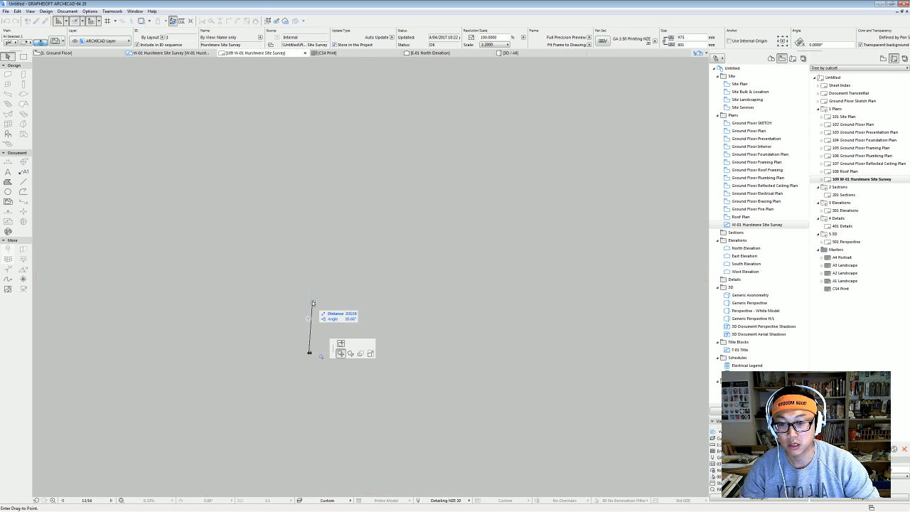
key(Escape)
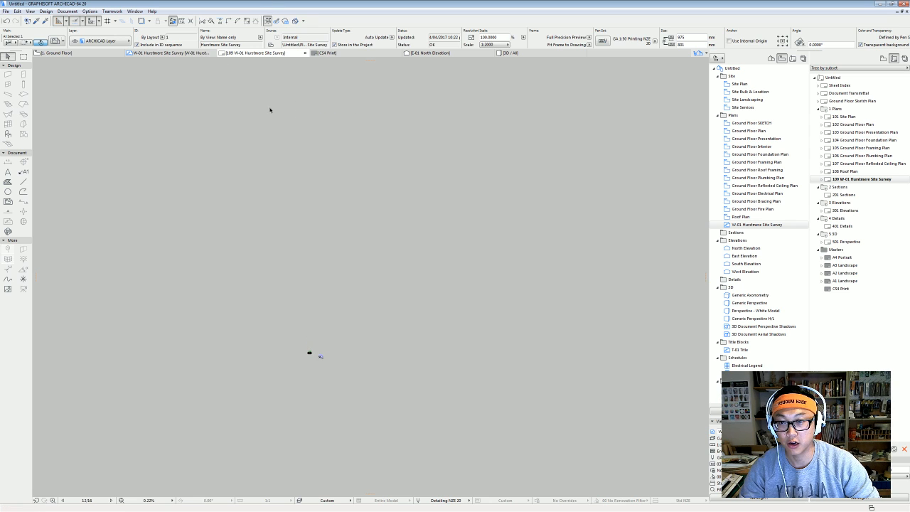
click(310, 354)
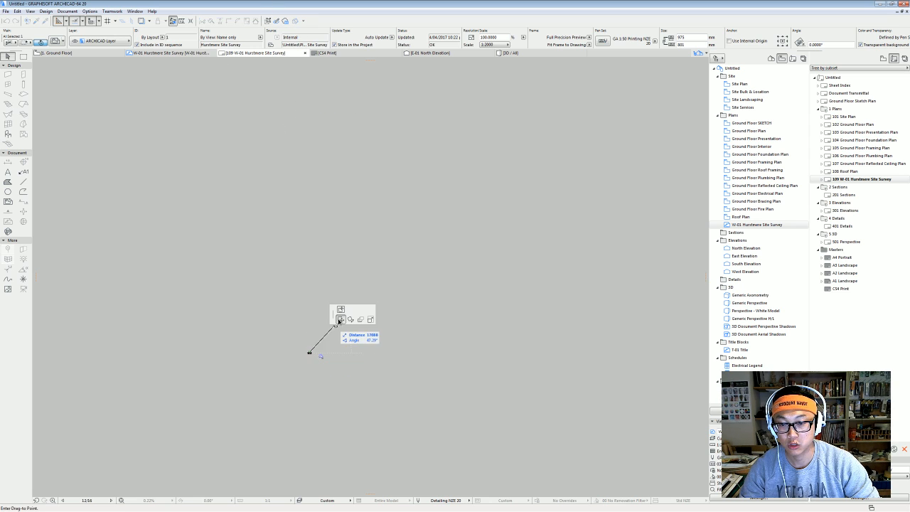
click(231, 112)
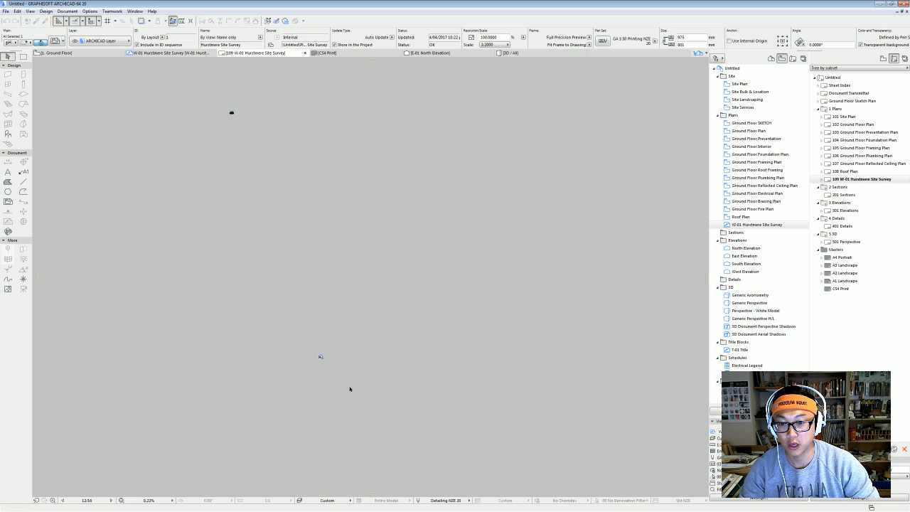
scroll(327, 366, up, 8)
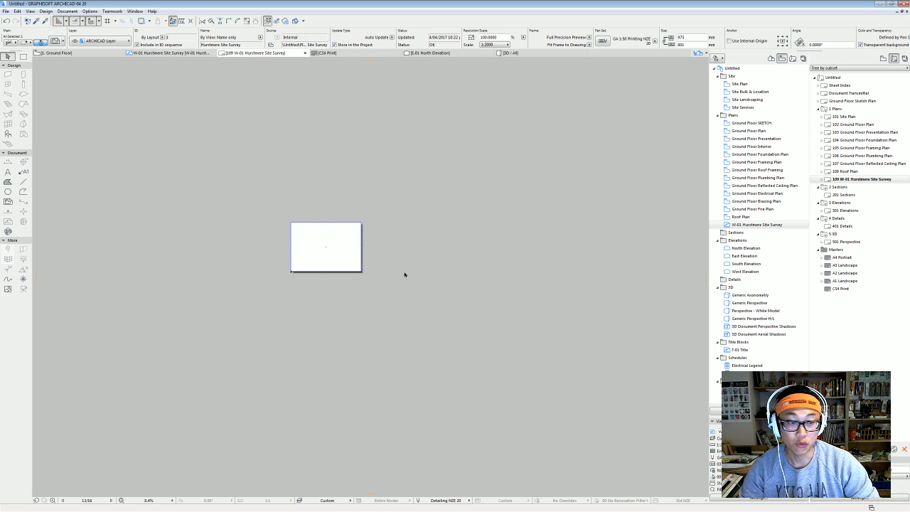
middle_drag(338, 219, 346, 257)
scroll(353, 352, up, 2)
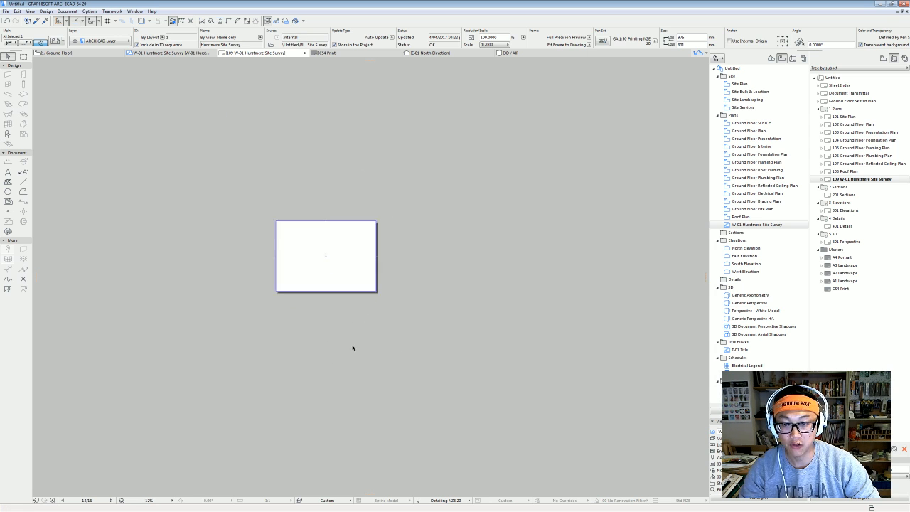
Fit the layout in the window and reposition the drawing centred over the sheet.
click(121, 501)
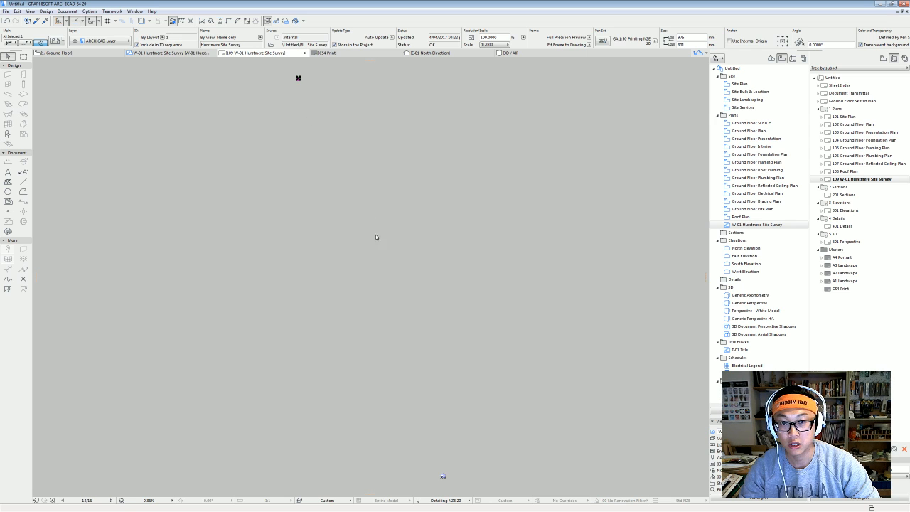
click(299, 79)
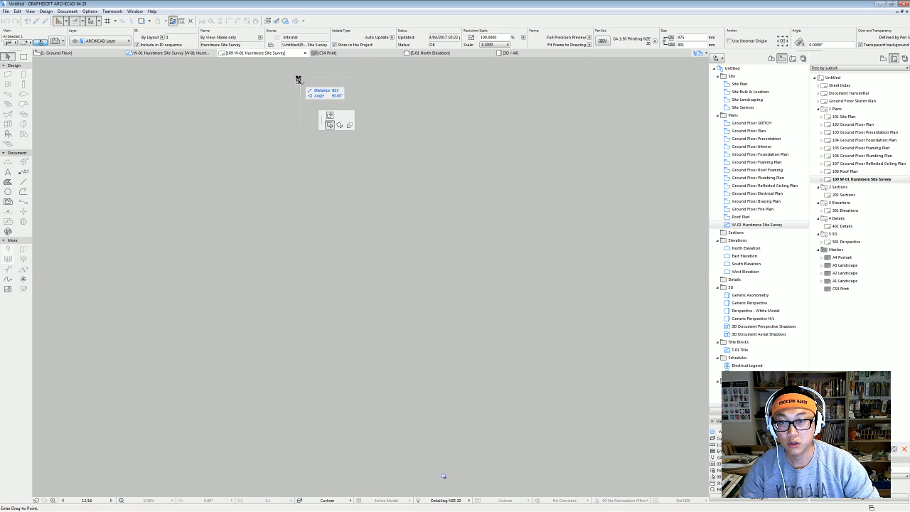
scroll(472, 468, up, 1)
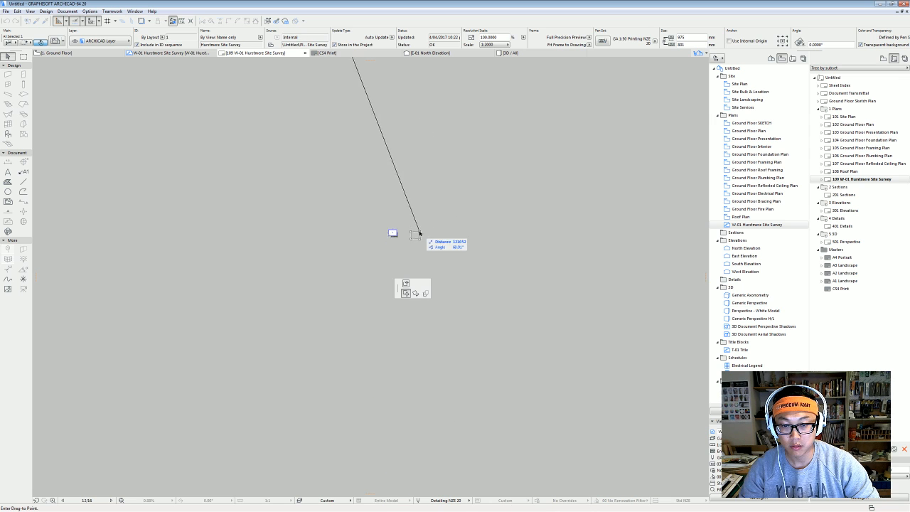
scroll(372, 242, up, 6)
click(342, 201)
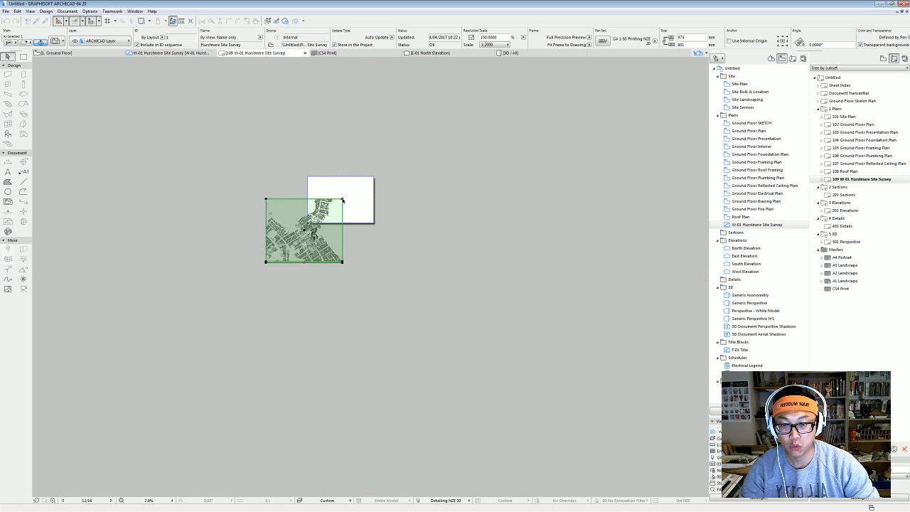
scroll(357, 211, up, 4)
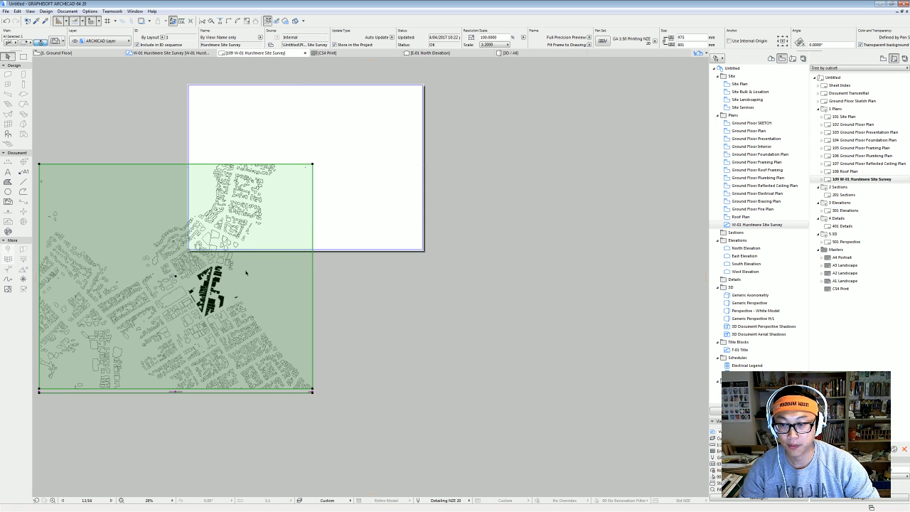
click(175, 277)
click(306, 167)
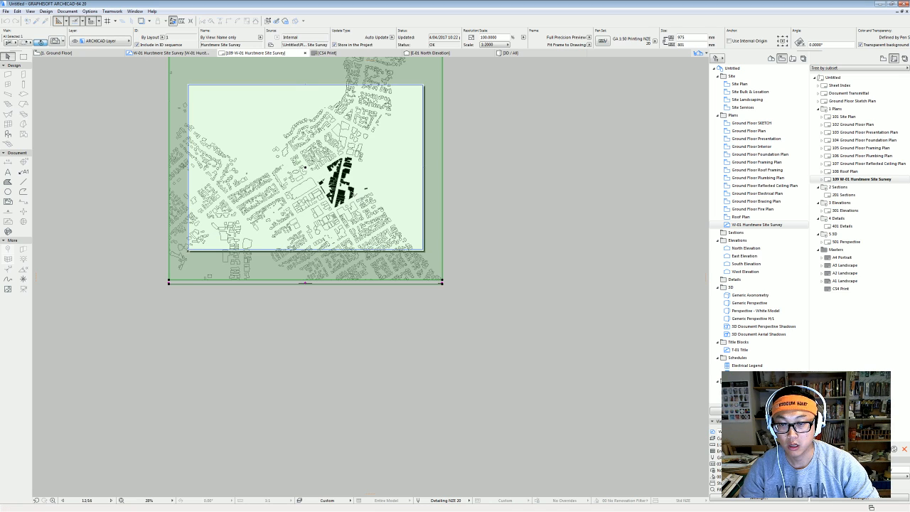
Adjust the view of the sheet and reselect the site survey drawing.
scroll(349, 253, up, 2)
middle_drag(360, 256, 335, 362)
click(495, 306)
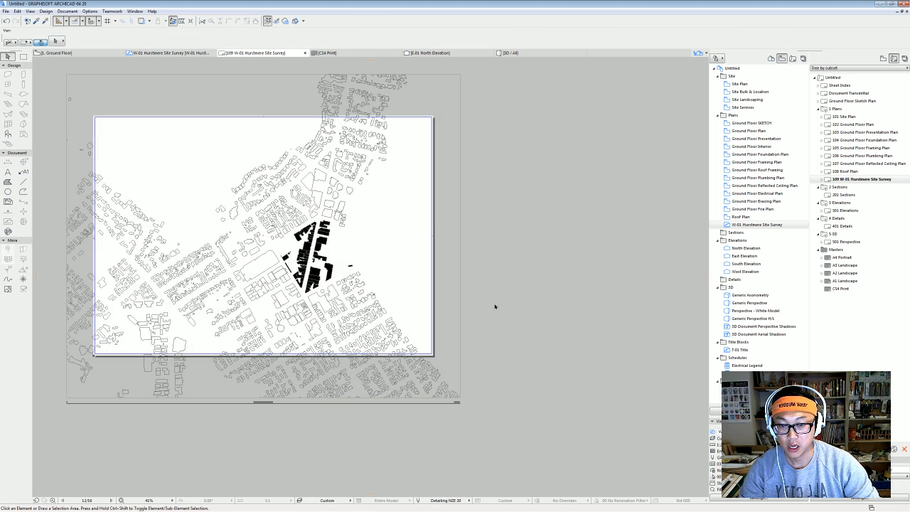
middle_drag(356, 281, 371, 306)
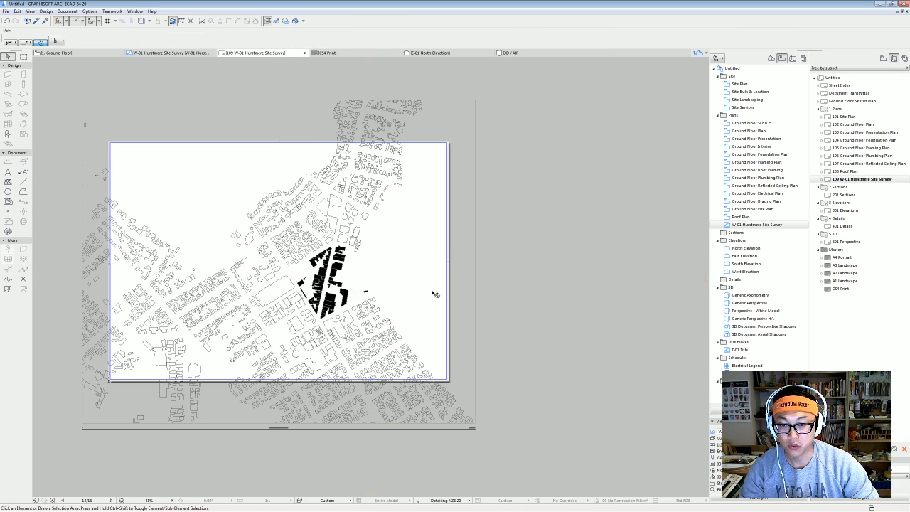
click(395, 293)
scroll(315, 440, up, 4)
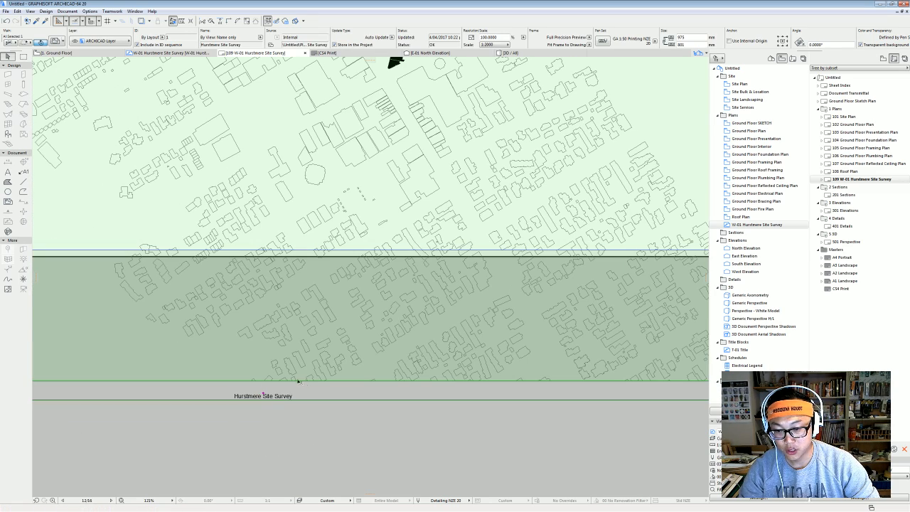
scroll(299, 382, down, 5)
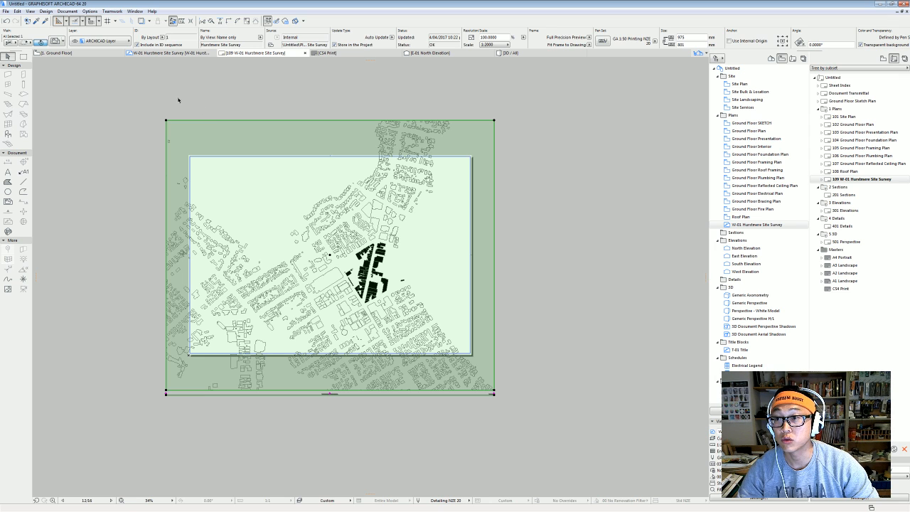
Set the placed drawing's Title to No Title in Drawing Selection Settings.
click(56, 42)
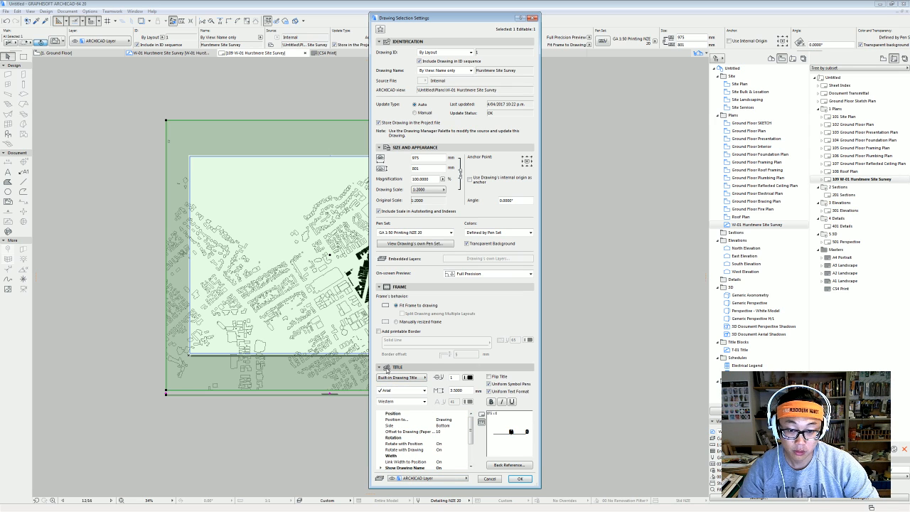
click(402, 378)
click(399, 378)
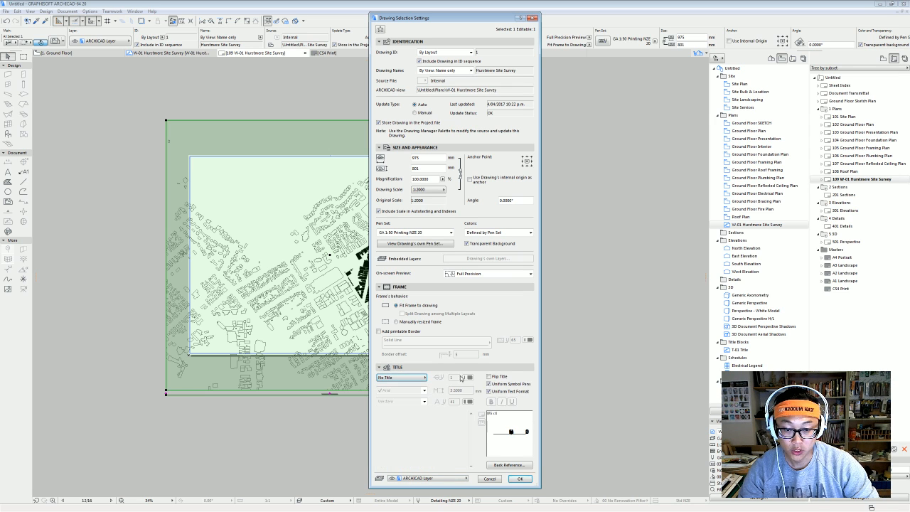
click(521, 480)
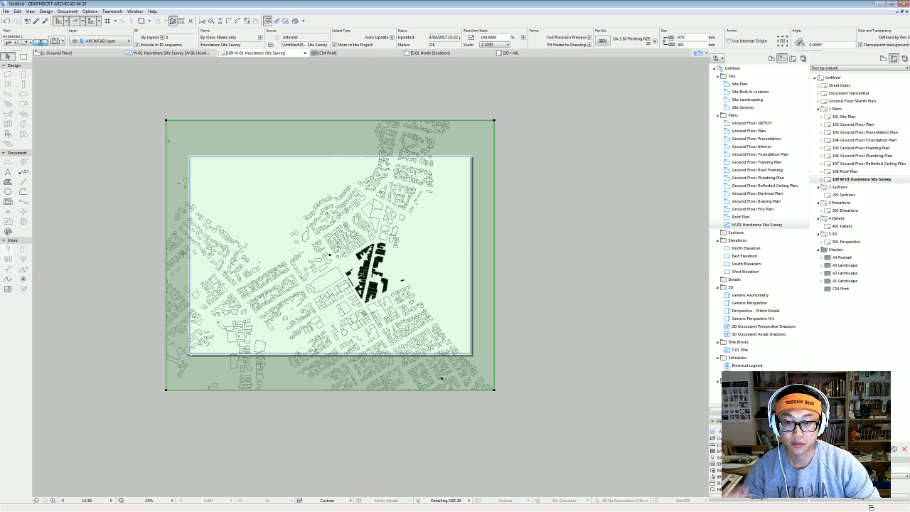
Pull the survey frame's right edge inward and offset its left edge in to narrow it.
scroll(426, 252, up, 3)
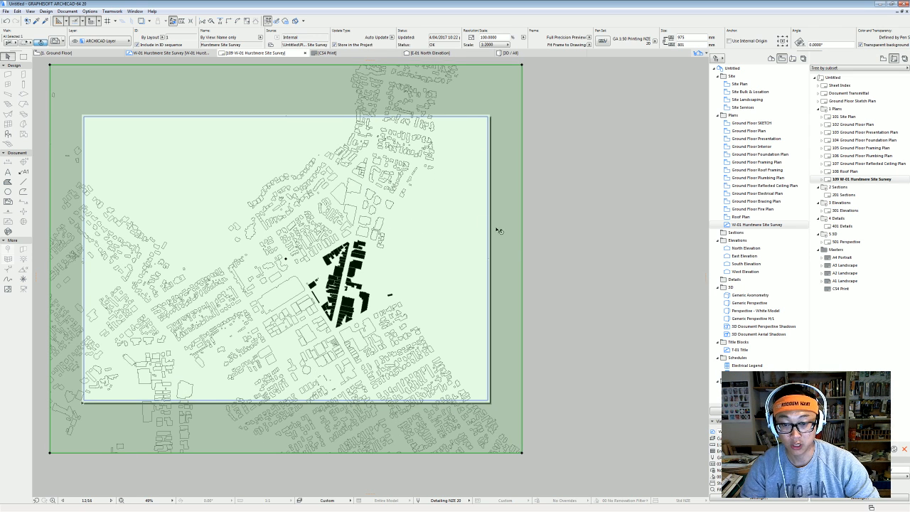
drag(523, 244, 407, 257)
scroll(315, 263, down, 3)
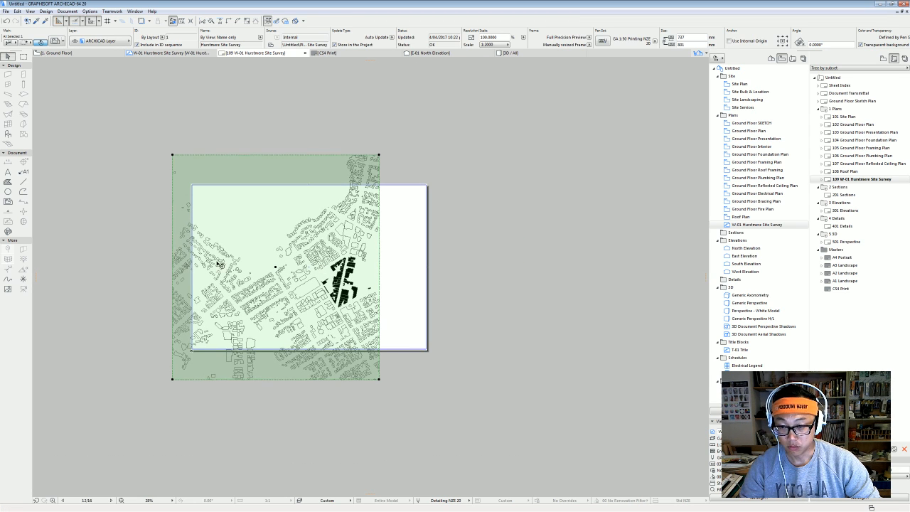
click(173, 233)
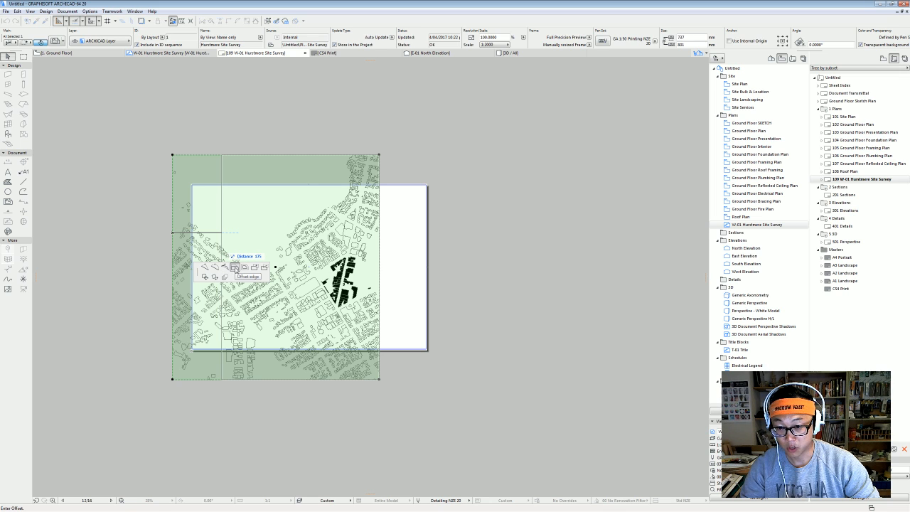
click(300, 254)
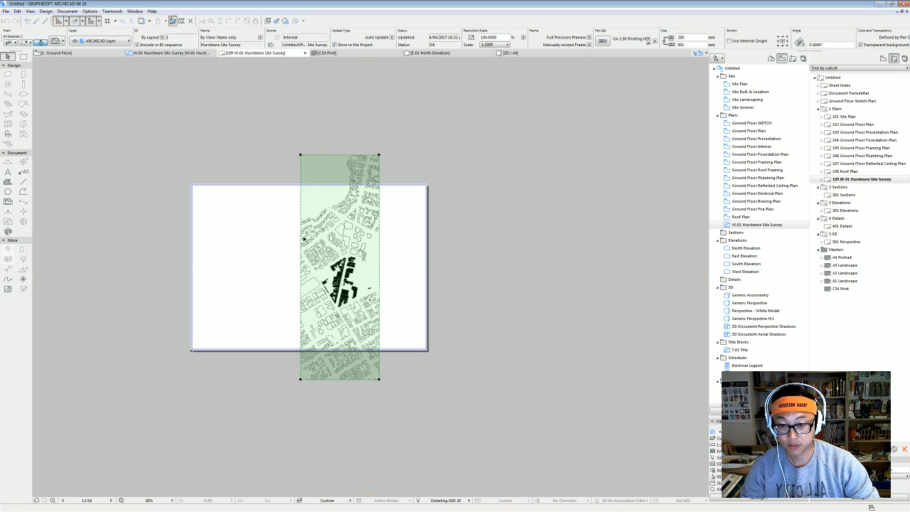
Offset the top edge down and the bottom edge up, finishing the 280 × 400 crop.
click(339, 155)
click(341, 224)
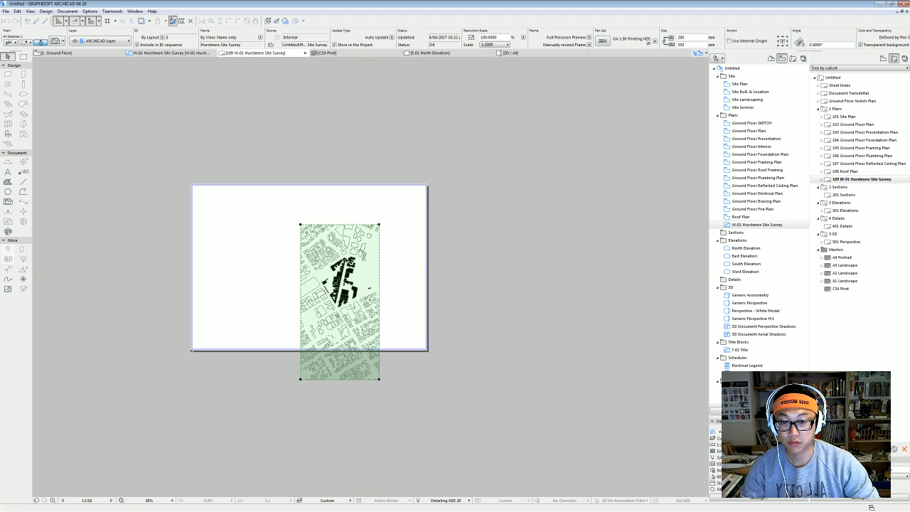
scroll(358, 387, up, 2)
click(373, 390)
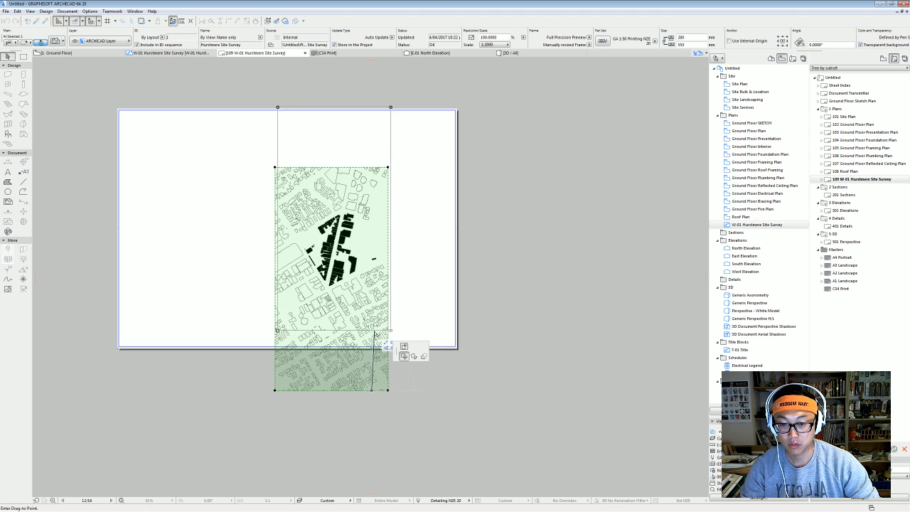
key(Escape)
click(318, 390)
click(333, 328)
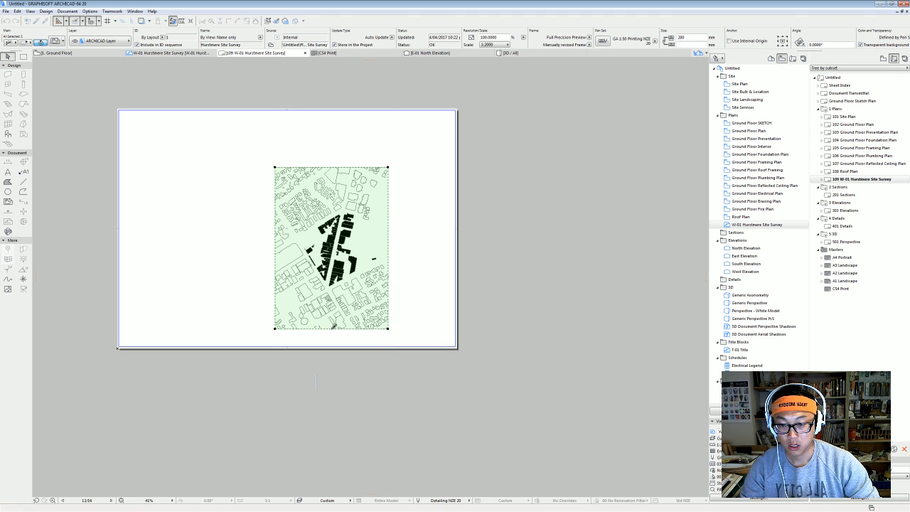
click(345, 262)
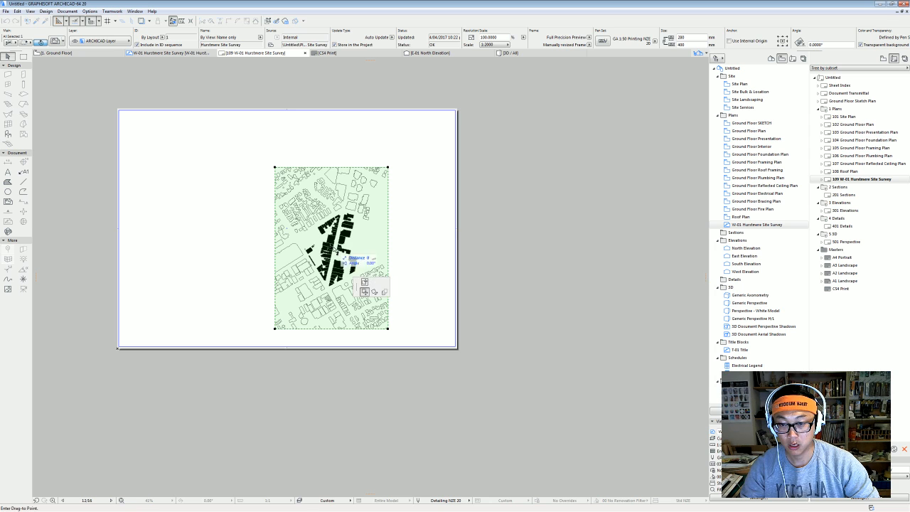
Drop the cropped survey drawing on the left side of the layout sheet.
click(199, 245)
middle_drag(217, 231, 227, 243)
key(ctrl+shift+d)
click(199, 252)
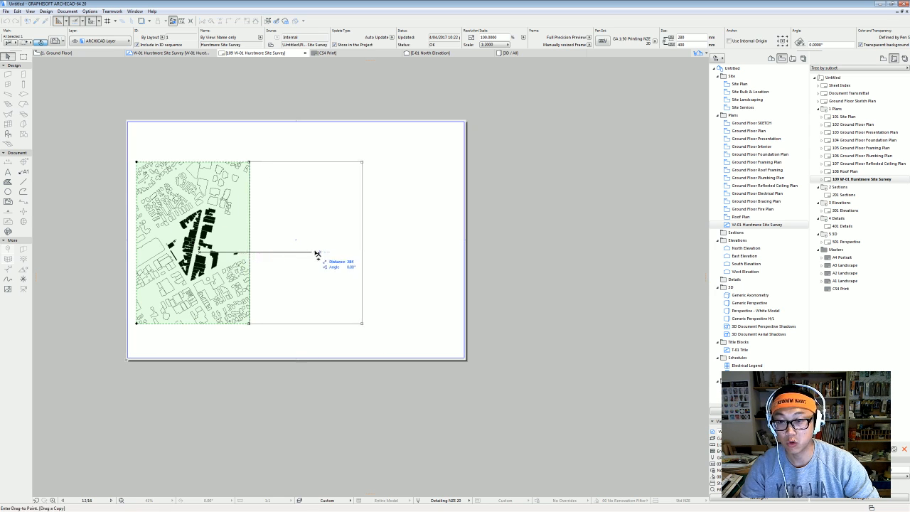
key(Escape)
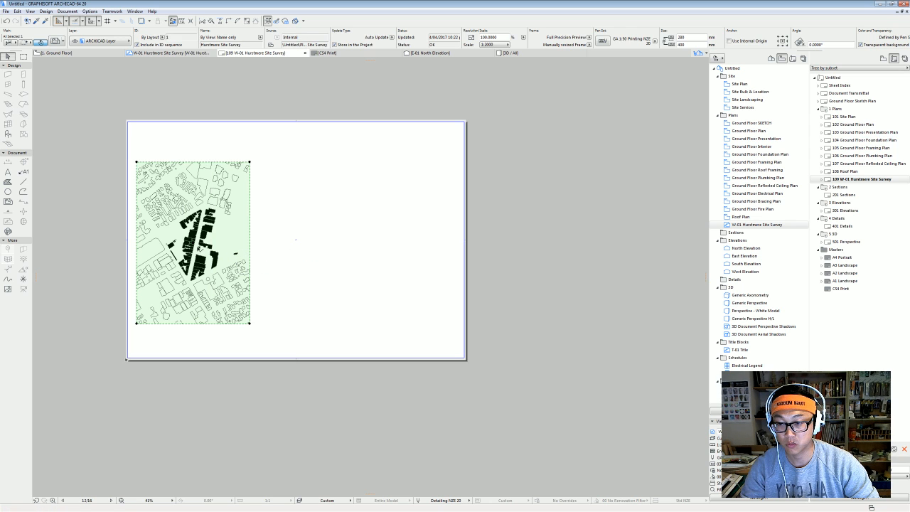
Copy the drawing with Ctrl and place the duplicate on the sheet's right side.
click(218, 258)
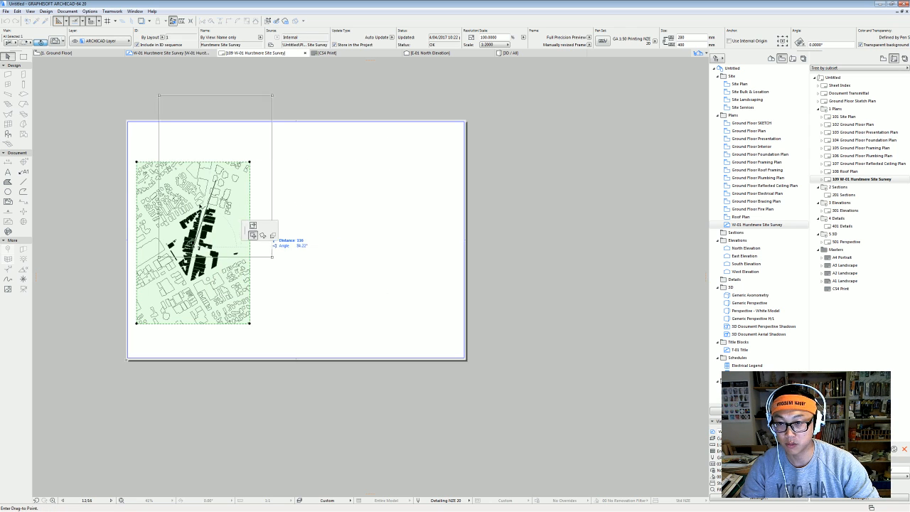
key(Escape)
click(186, 245)
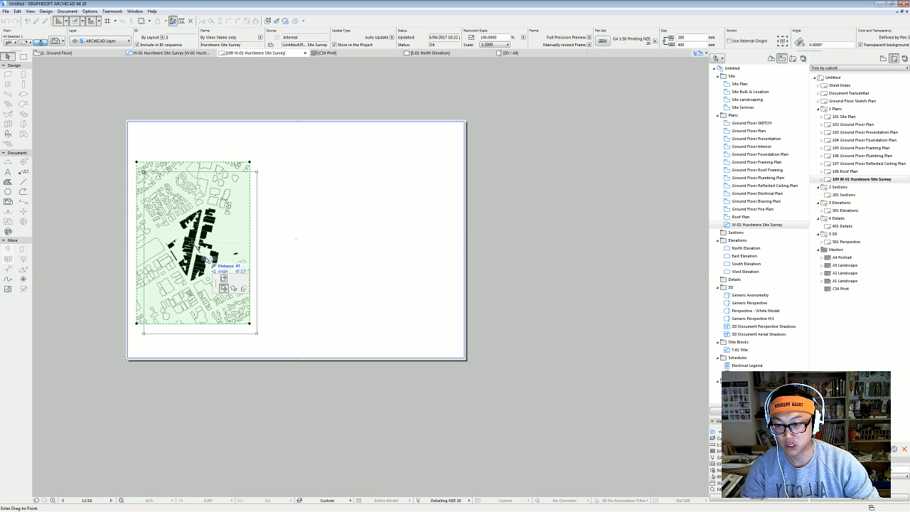
key(ctrl)
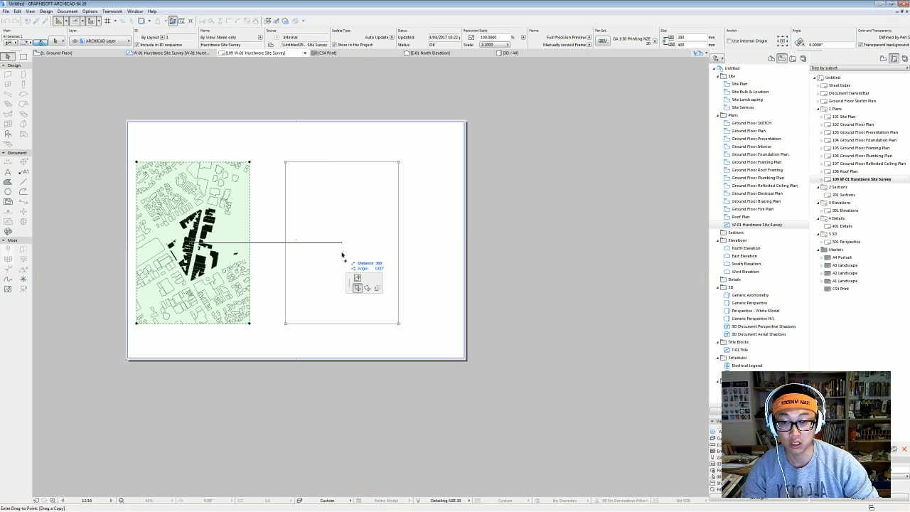
click(343, 255)
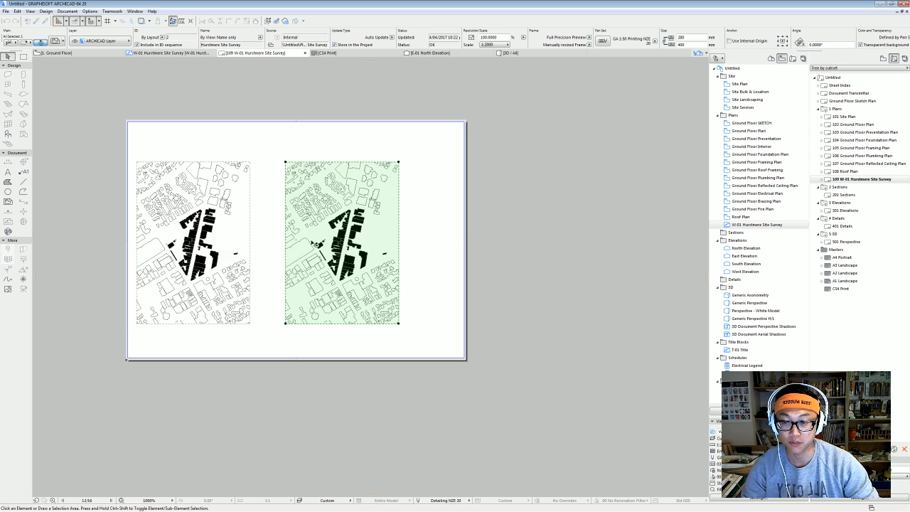
scroll(354, 233, up, 3)
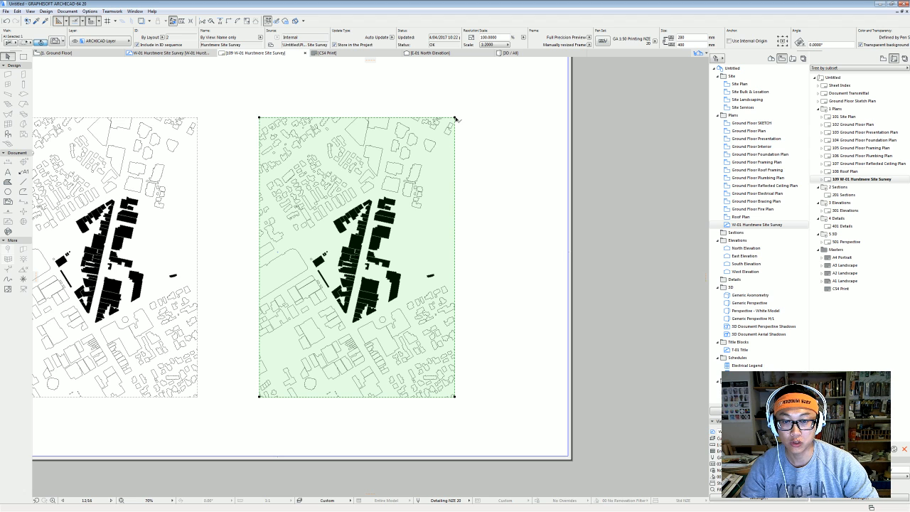
scroll(383, 287, up, 2)
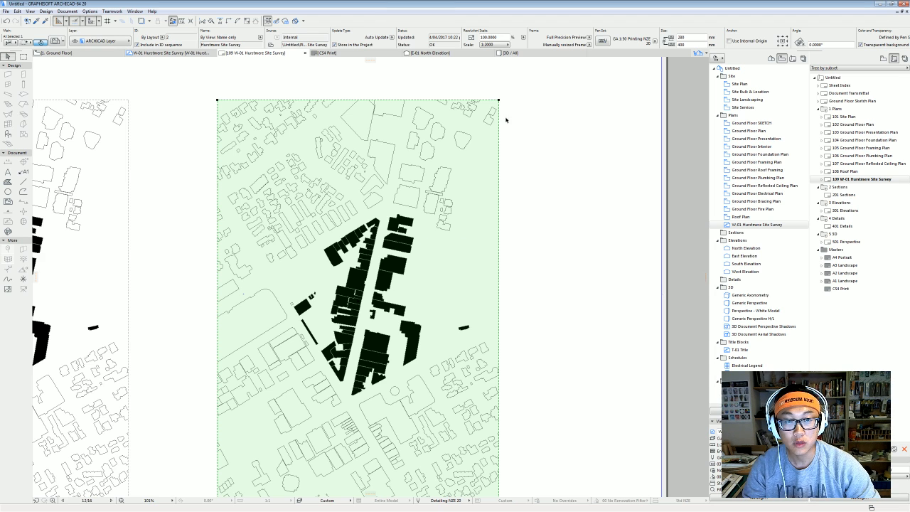
scroll(498, 114, down, 2)
Rotate the right-hand drawing copy 12° about its middle with the pet palette Rotate, then deselect it.
click(467, 110)
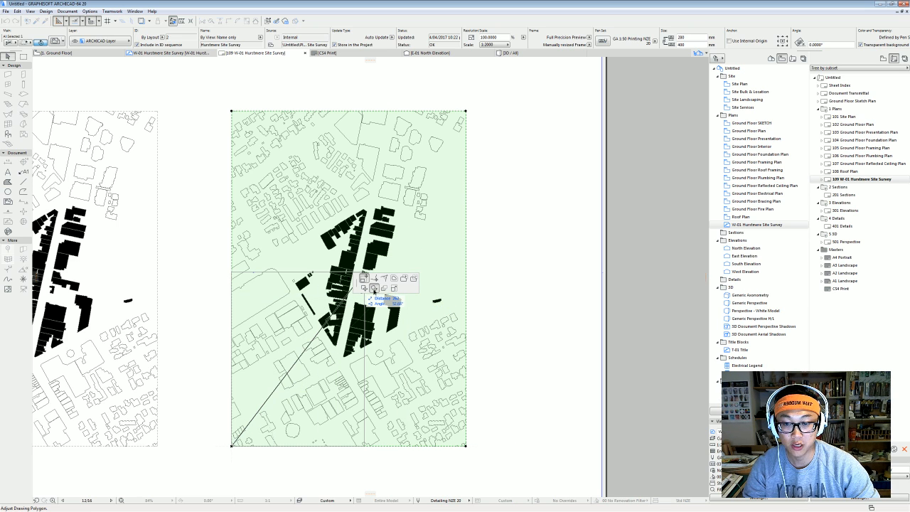
click(375, 289)
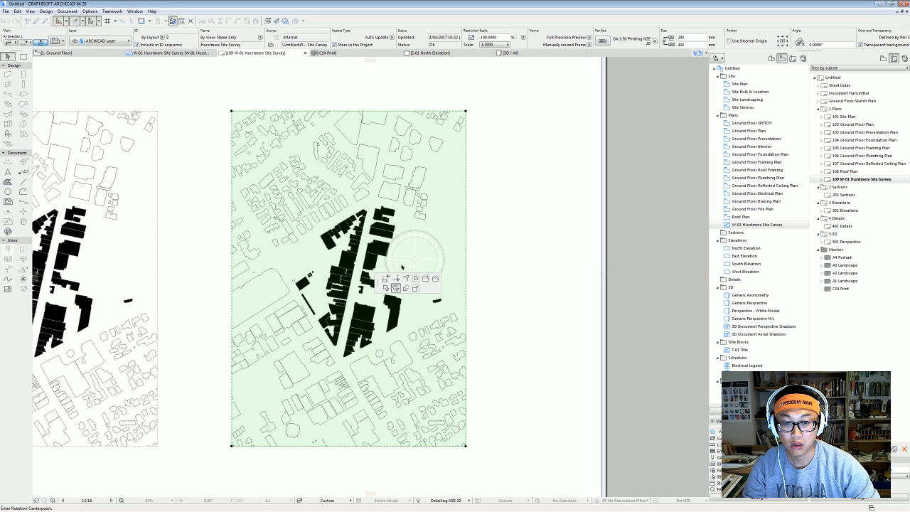
click(353, 279)
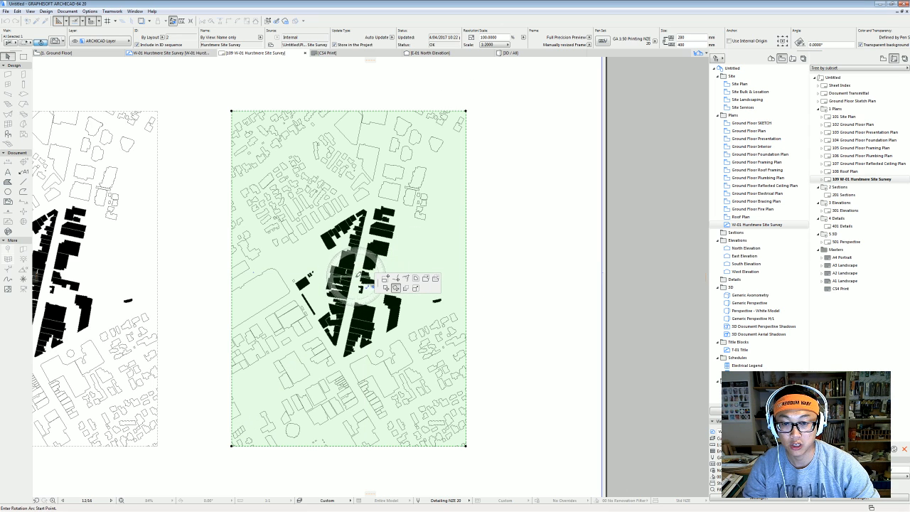
click(494, 276)
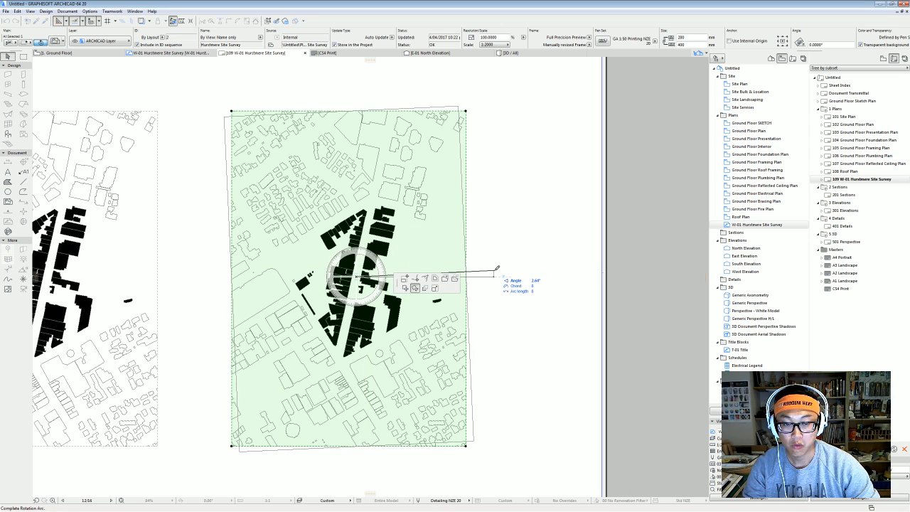
click(525, 242)
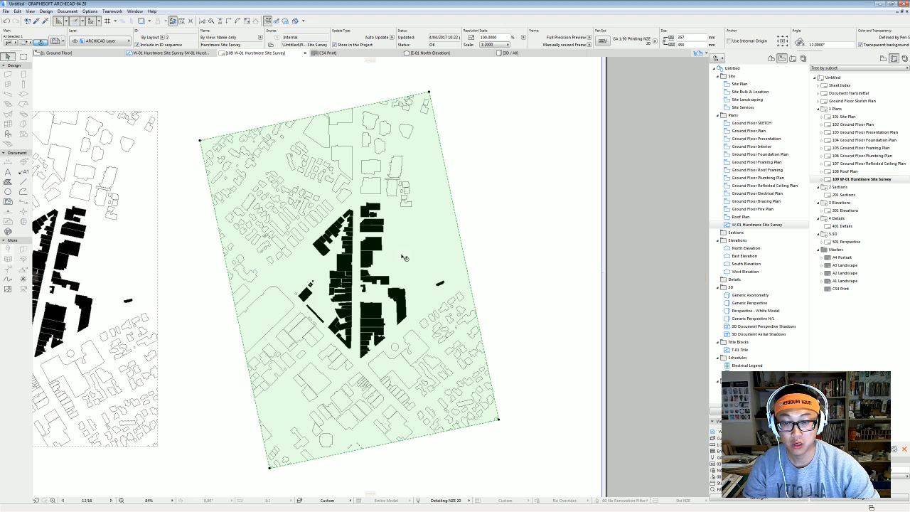
scroll(403, 258, up, 4)
scroll(327, 241, down, 4)
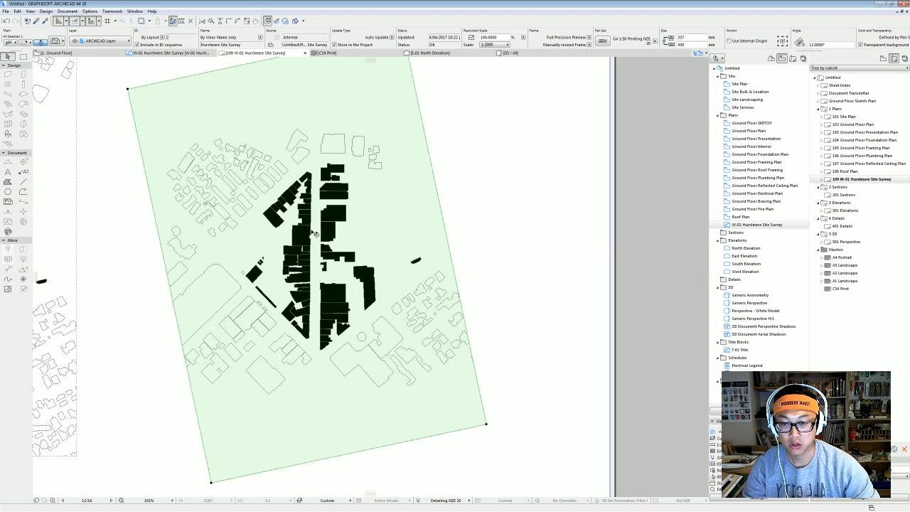
click(498, 266)
scroll(399, 261, down, 1)
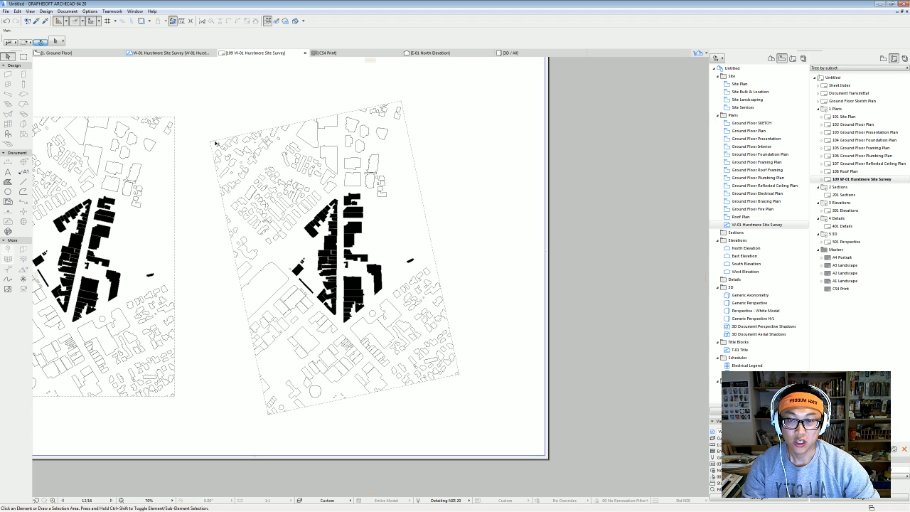
Snap the rotated drawing's bottom-right corner to the sheet's bottom-right corner.
scroll(410, 307, down, 3)
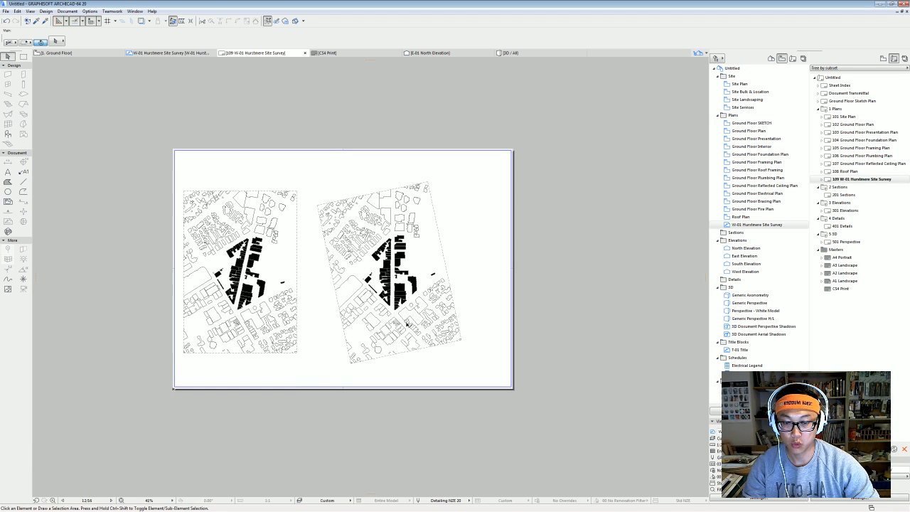
click(459, 339)
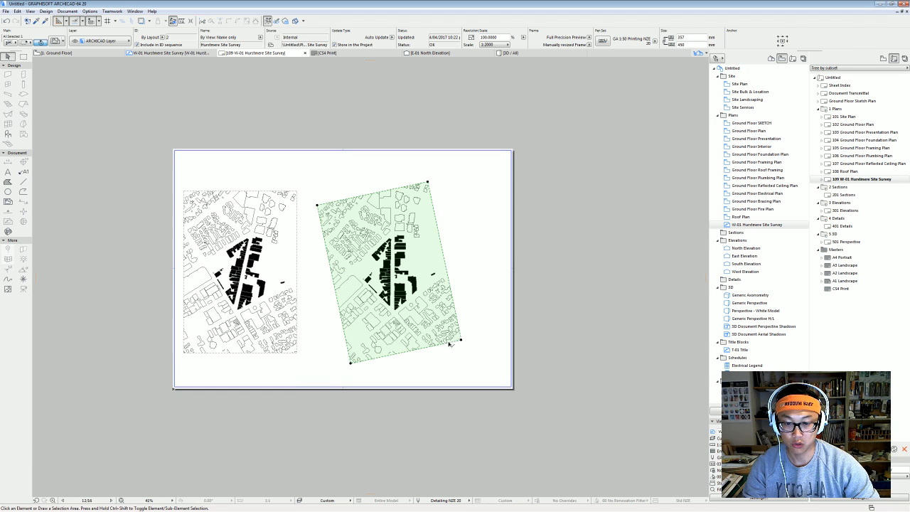
click(514, 388)
scroll(514, 389, up, 2)
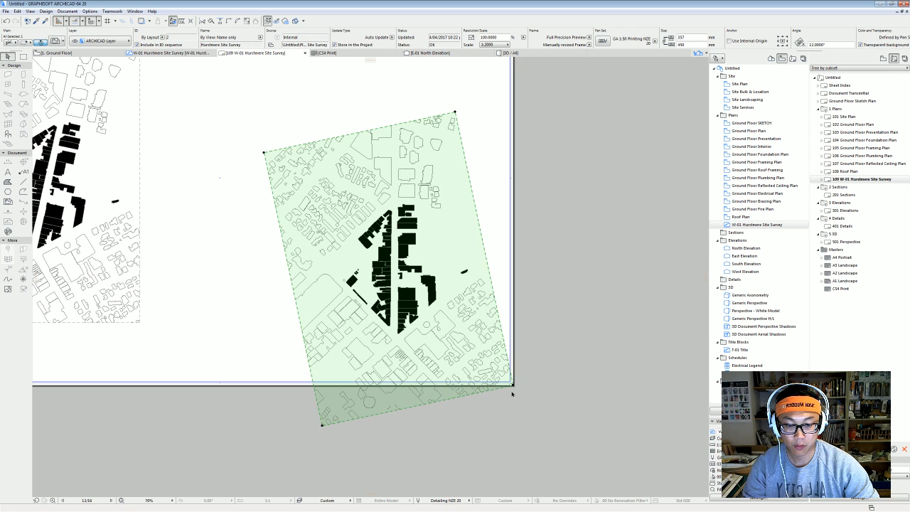
click(514, 387)
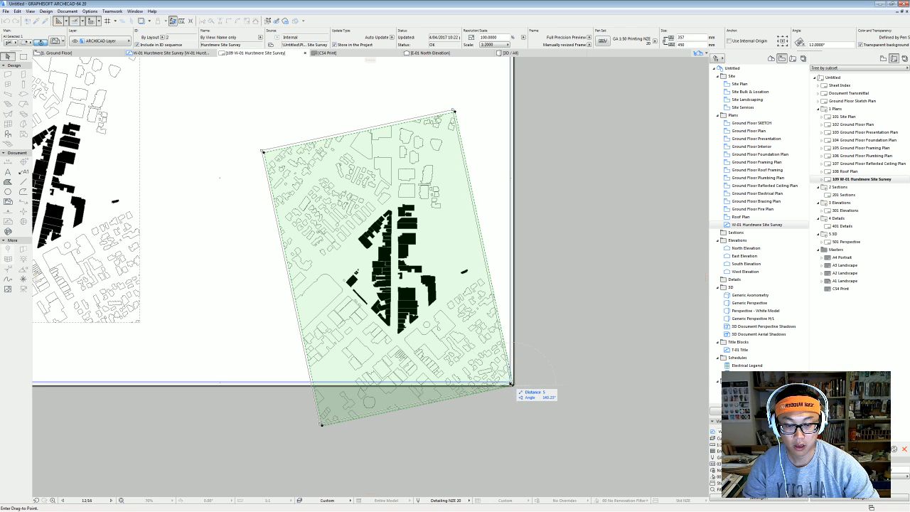
click(511, 381)
scroll(510, 382, down, 2)
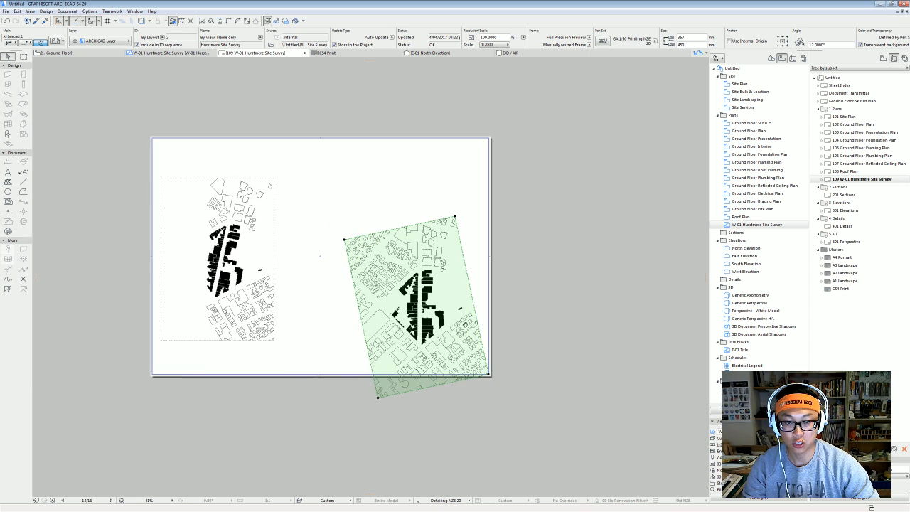
Move the boundary's top-right node onto the sheet margin's top-right corner.
click(455, 217)
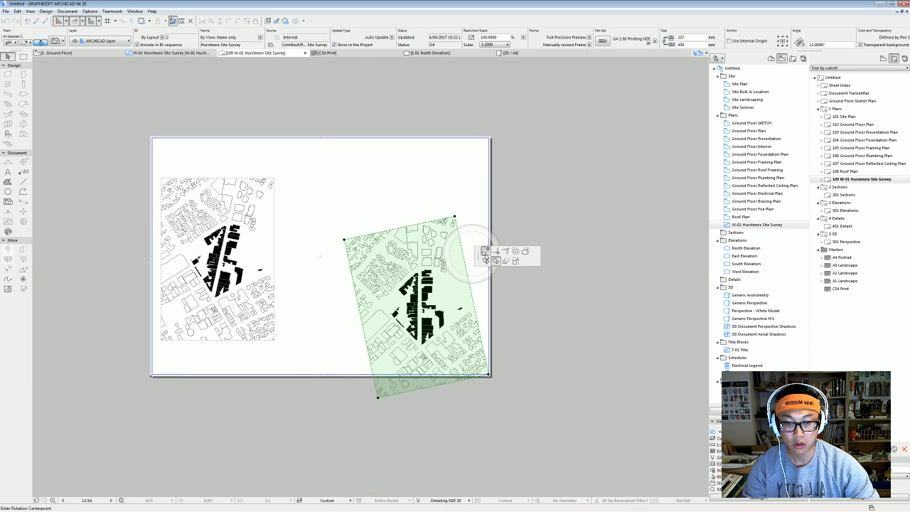
click(485, 252)
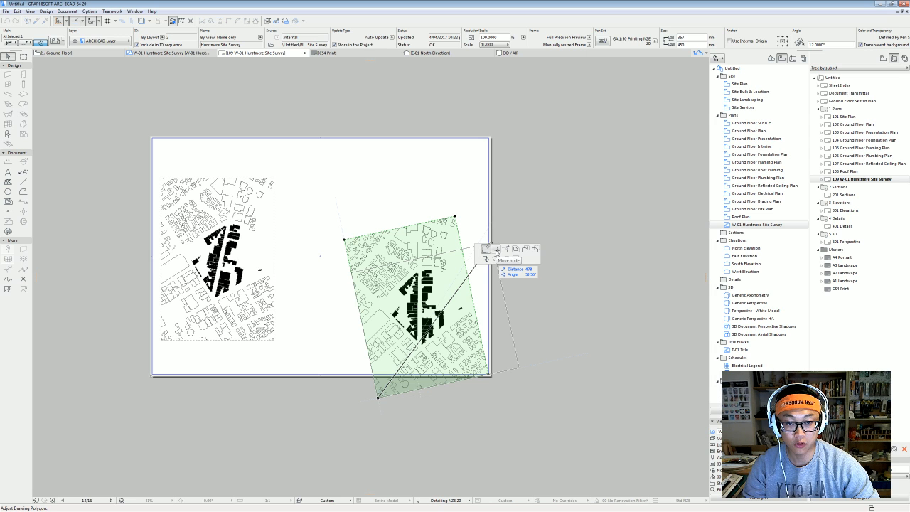
click(497, 252)
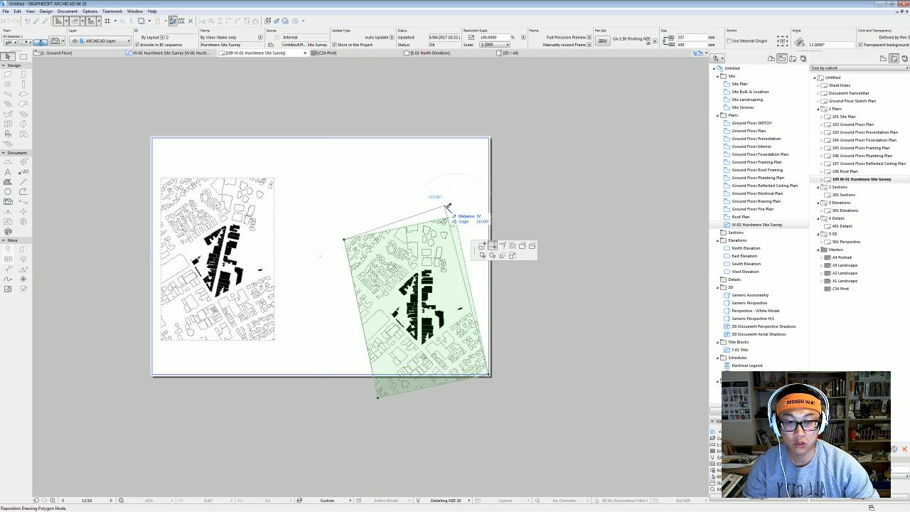
click(490, 137)
click(490, 138)
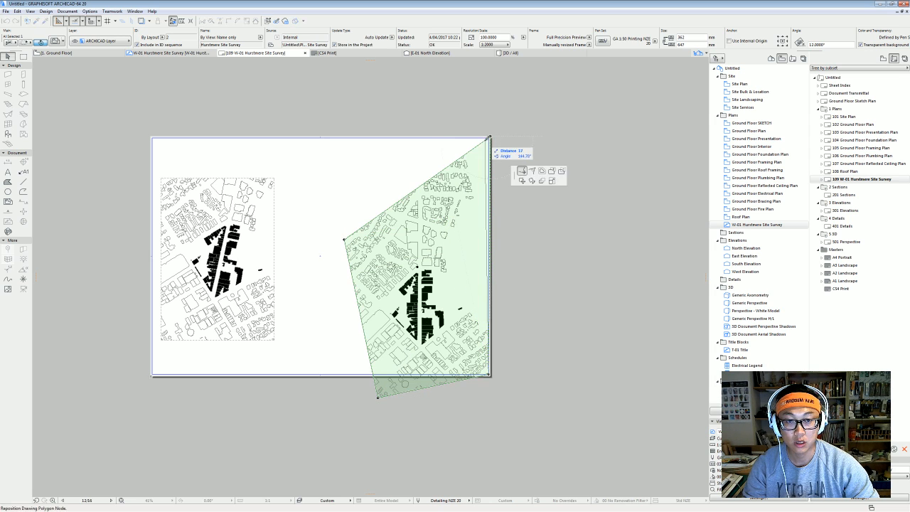
click(488, 138)
scroll(485, 186, up, 5)
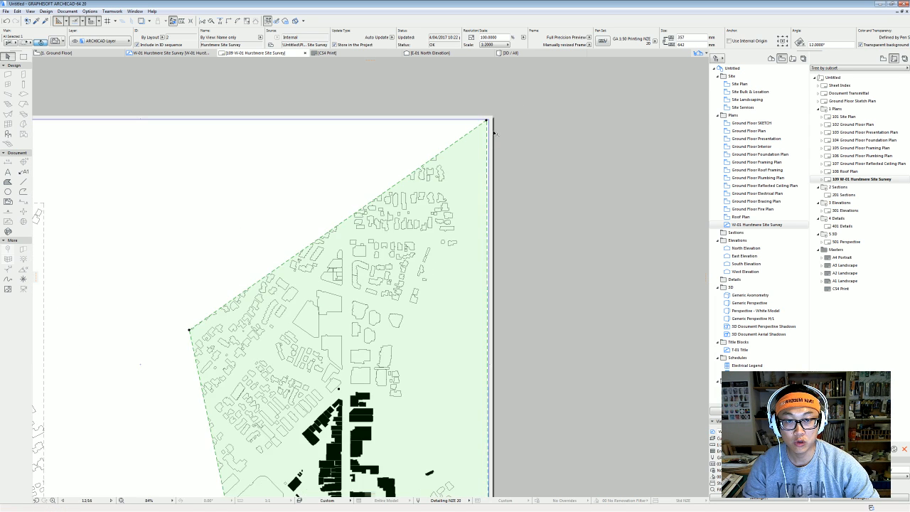
click(481, 113)
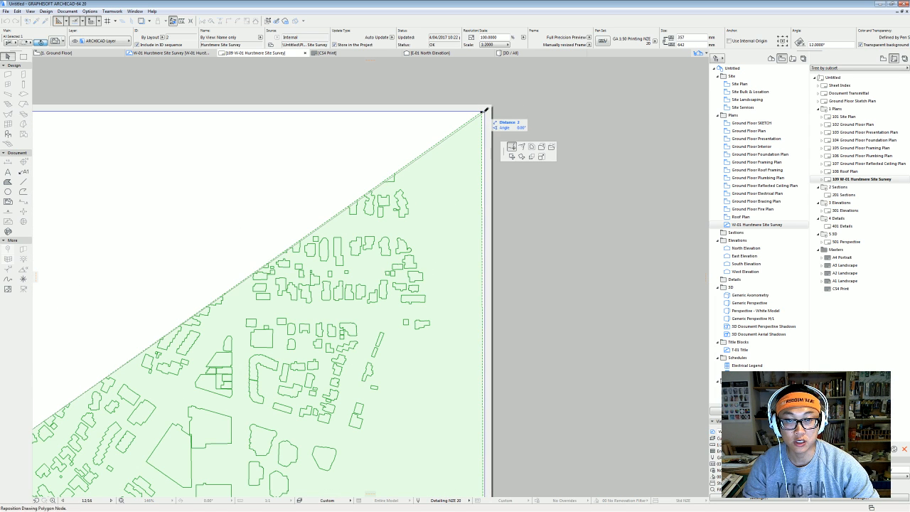
click(485, 110)
scroll(470, 128, down, 3)
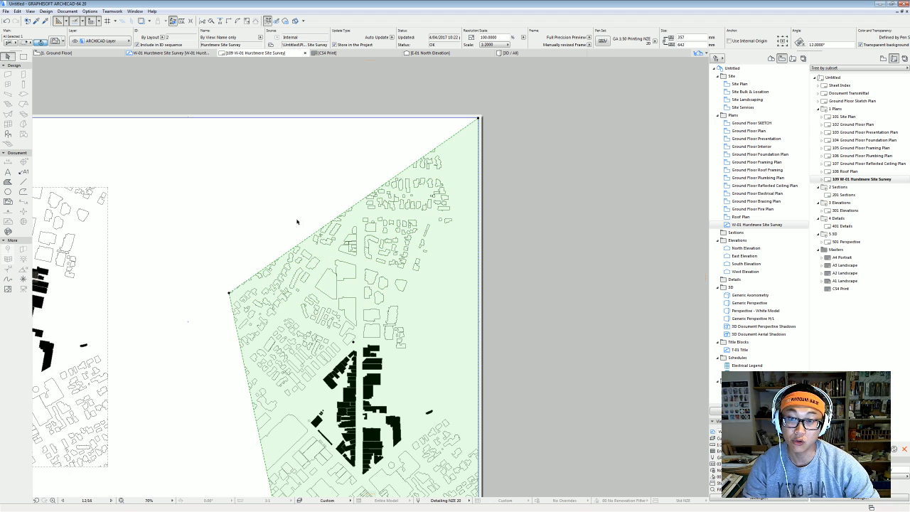
Move the left, lower-left and top boundary nodes onto the sheet edges, forming an upright frame.
click(229, 292)
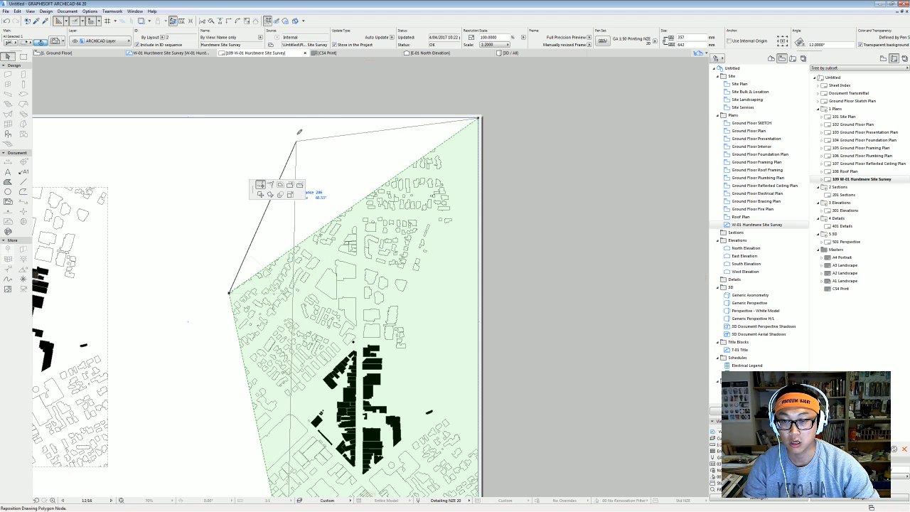
click(267, 119)
scroll(282, 166, down, 1)
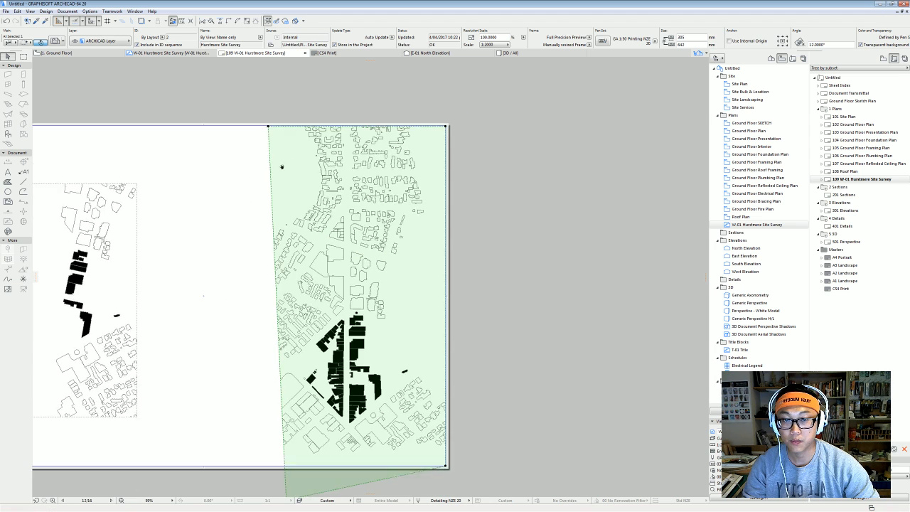
middle_drag(282, 166, 300, 108)
click(306, 441)
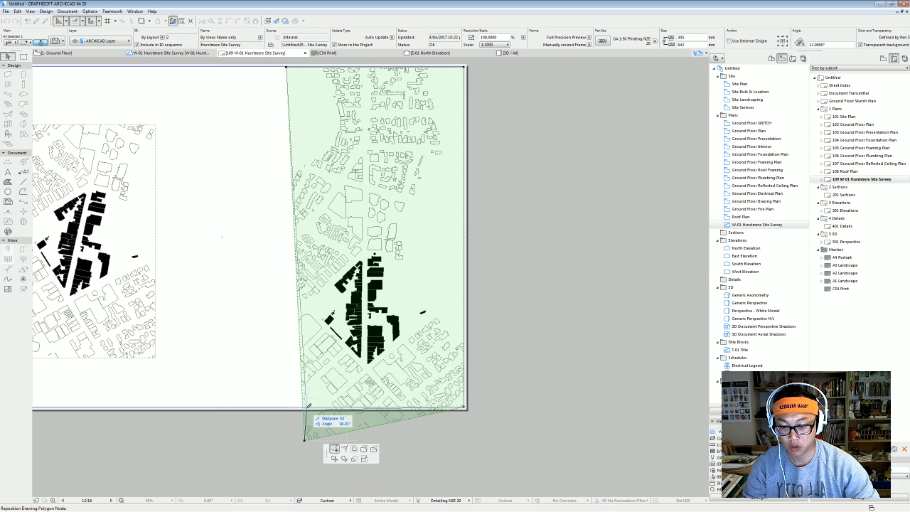
click(308, 407)
click(308, 408)
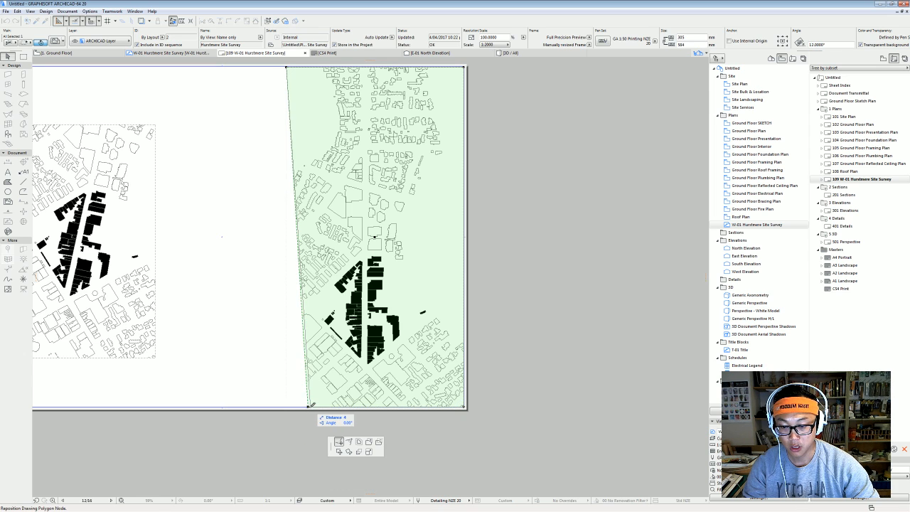
scroll(277, 412, down, 3)
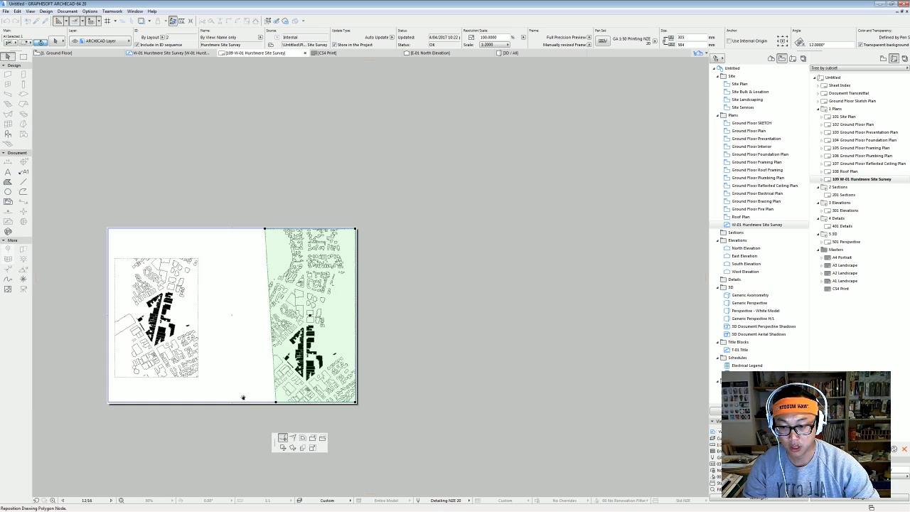
click(276, 417)
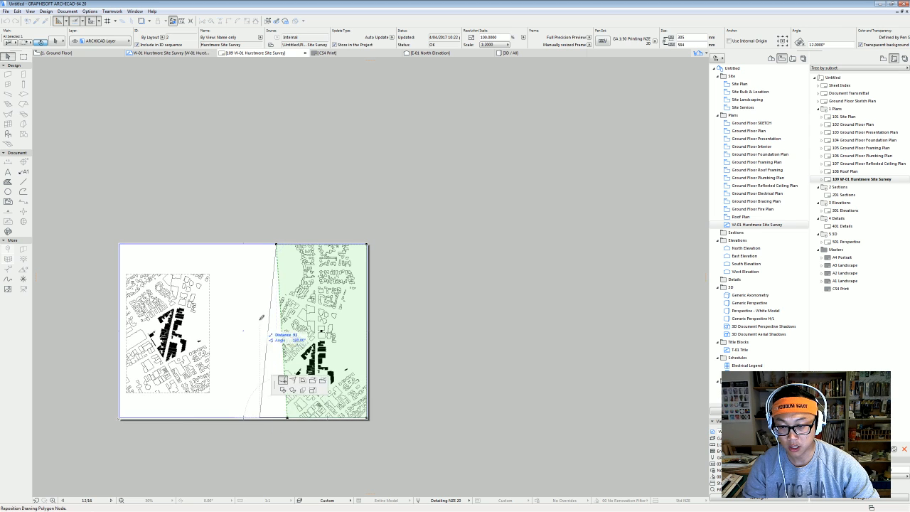
click(277, 244)
click(277, 243)
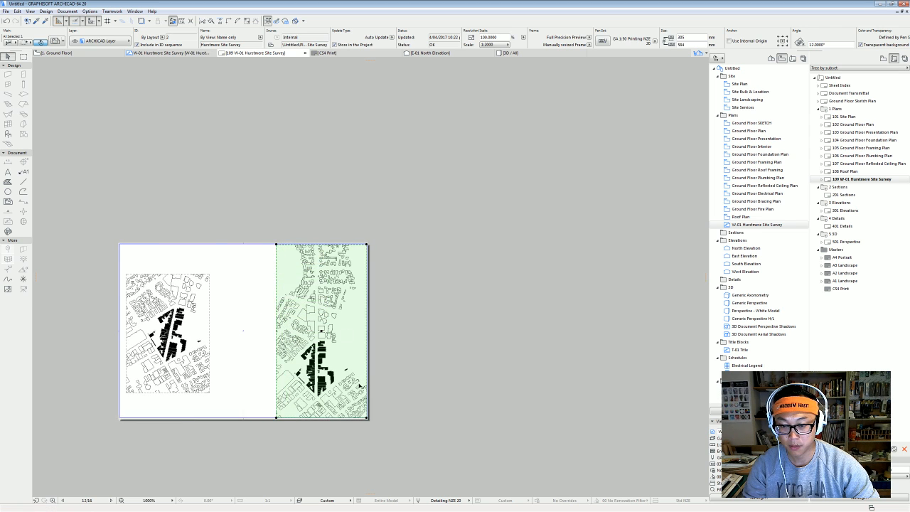
scroll(359, 384, up, 2)
middle_drag(358, 178, 407, 171)
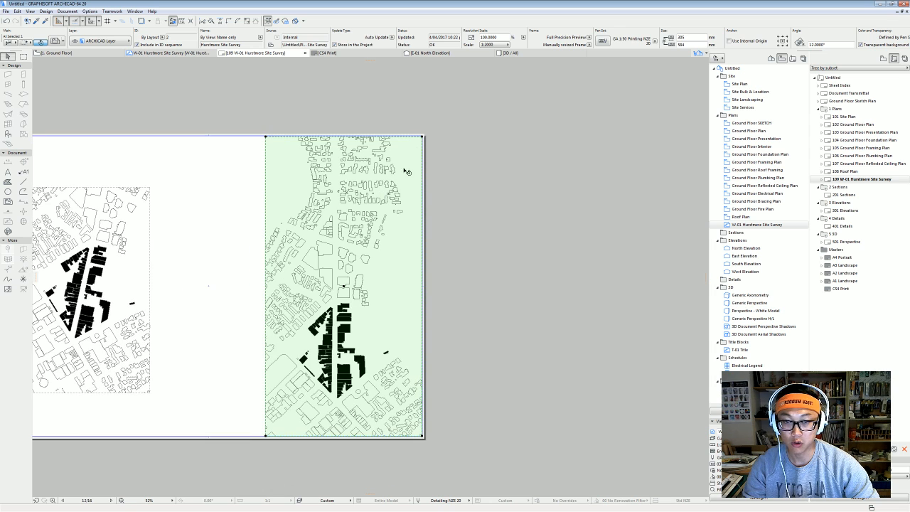
Trim the right drawing's top, bottom and right edges, then move it higher on the sheet.
click(412, 137)
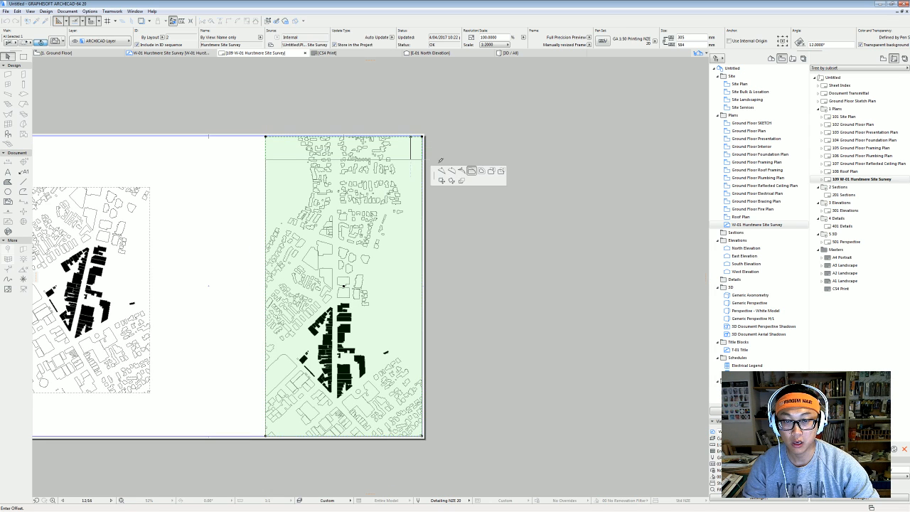
click(421, 272)
click(356, 436)
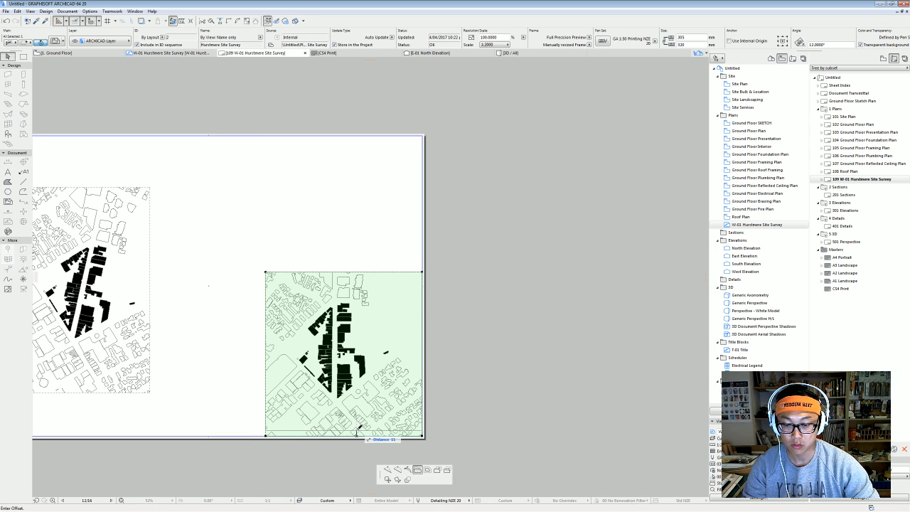
click(379, 424)
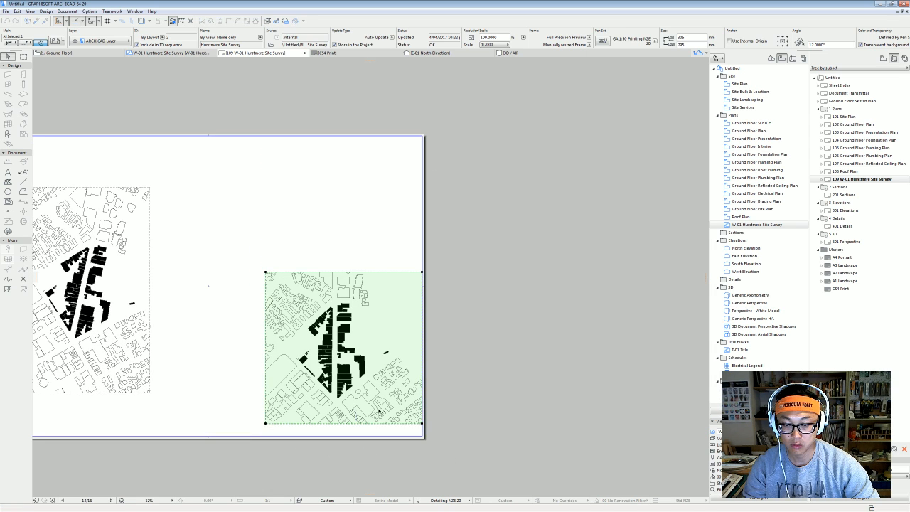
click(423, 350)
click(397, 346)
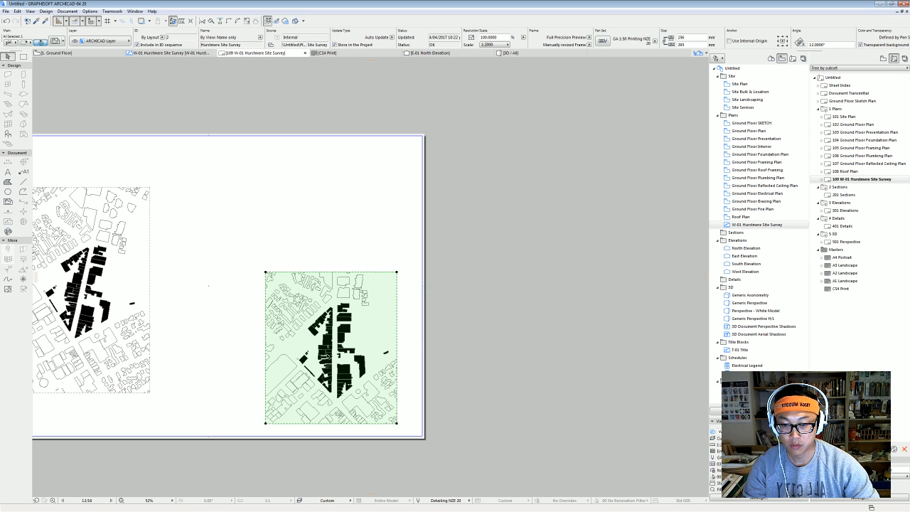
click(339, 355)
click(340, 325)
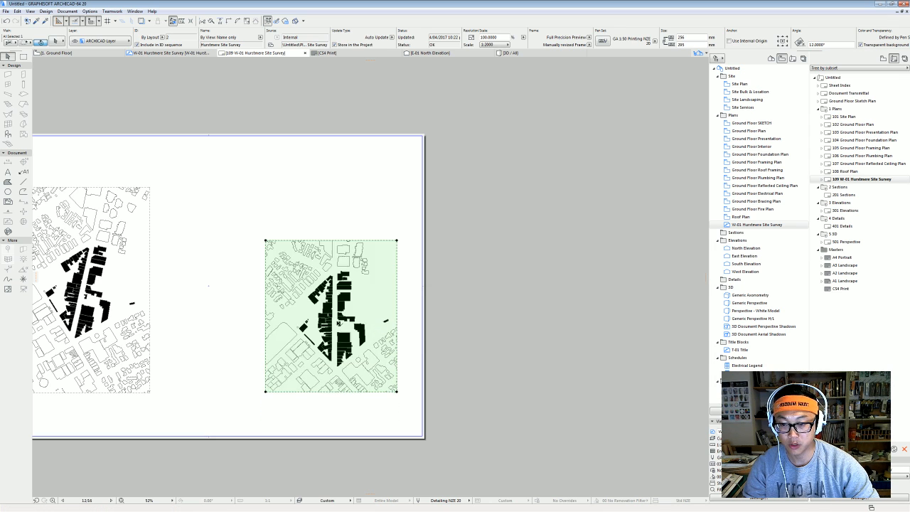
Drag the drawing with Ctrl+D so its bottom aligns with the left drawing.
key(ctrl+d)
click(266, 391)
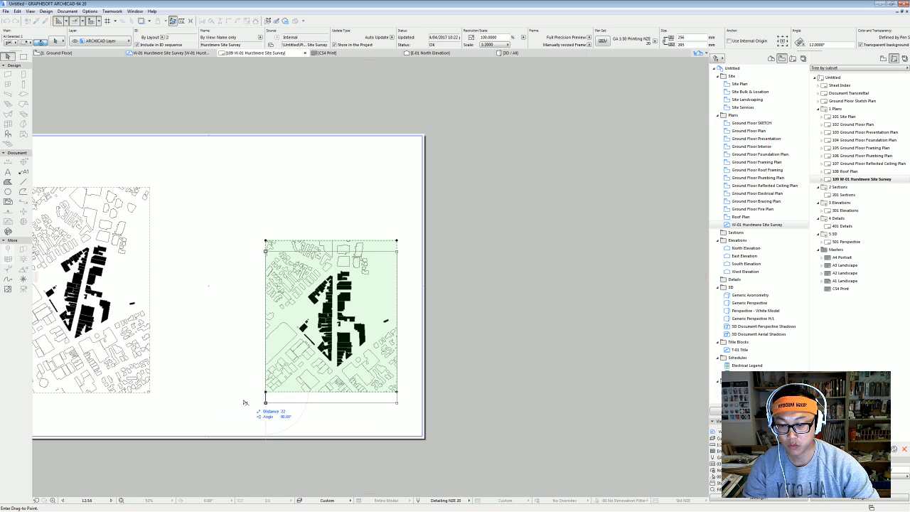
shift+click(150, 392)
click(397, 241)
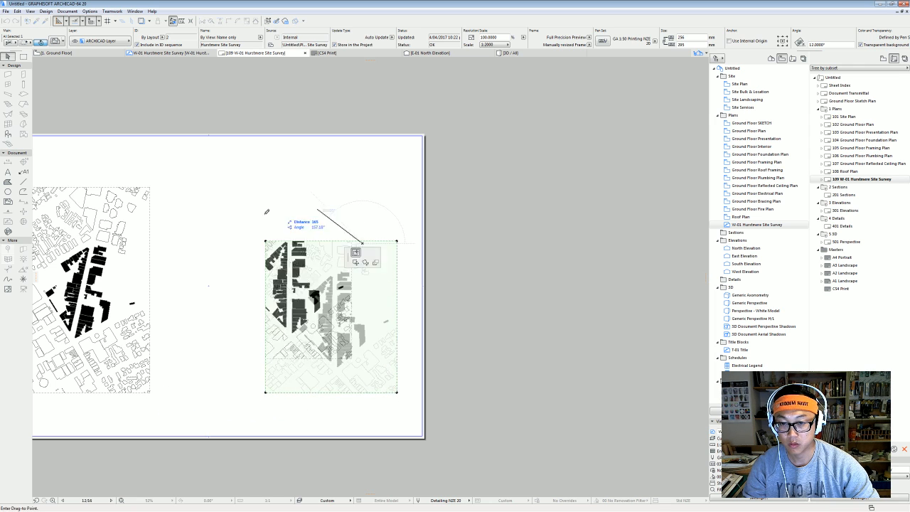
key(Escape)
key(Escape)
Extend the frame's top and left edges to about 402 × 400, then place it beside the left drawing.
click(378, 243)
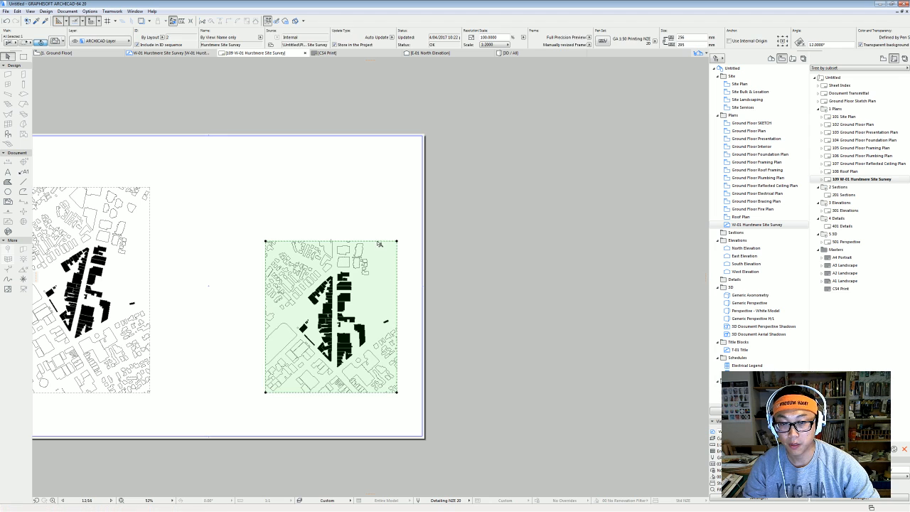
click(378, 242)
click(152, 184)
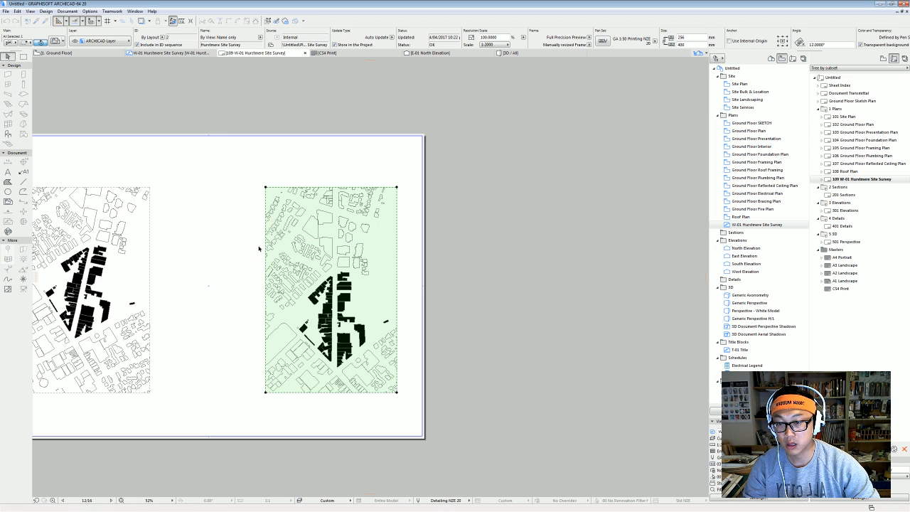
click(264, 266)
click(190, 275)
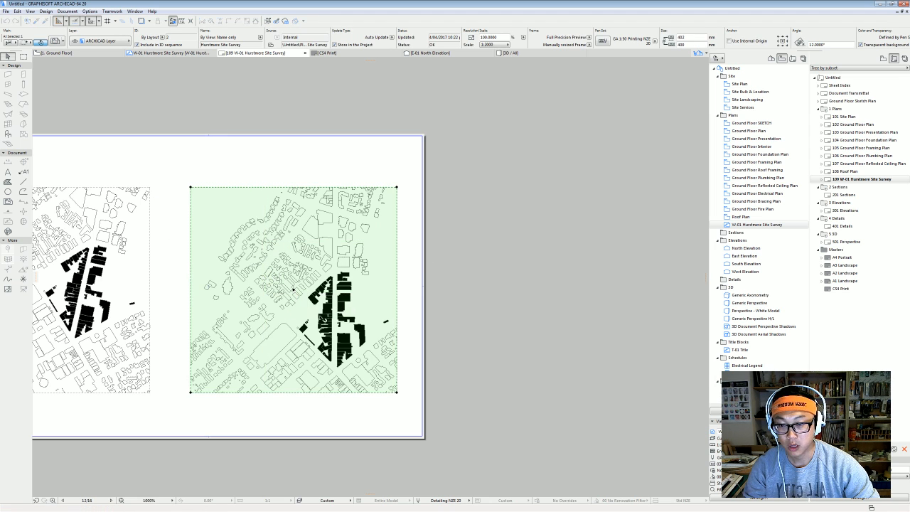
click(293, 291)
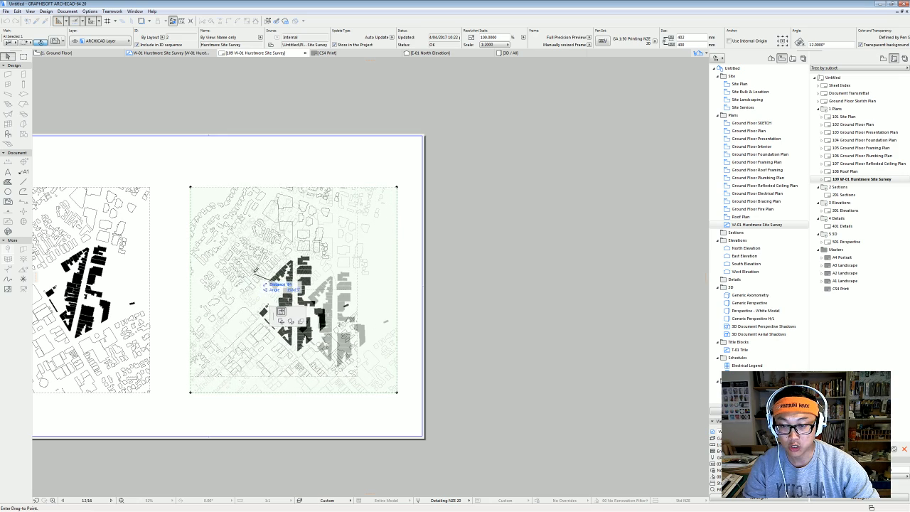
click(254, 272)
key(Escape)
scroll(358, 302, up, 3)
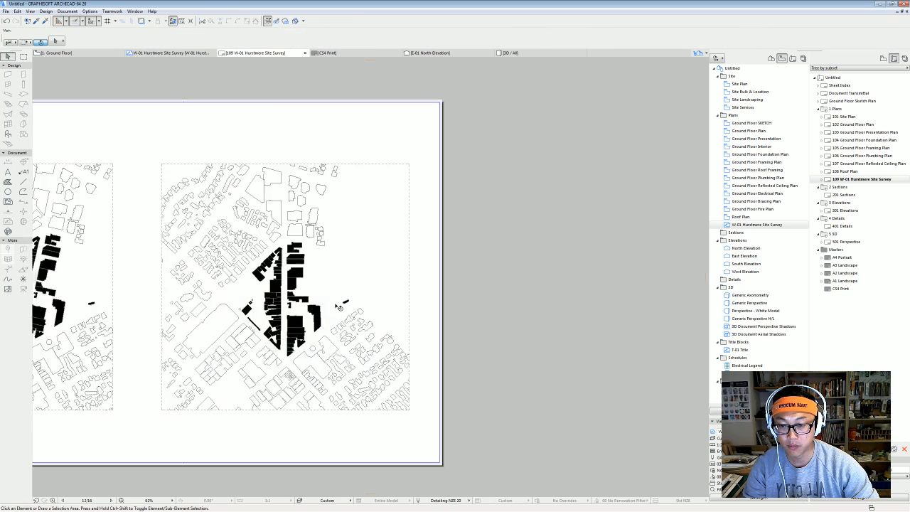
Check the full layout sheet with both drawings, then deselect the right-hand drawing.
scroll(460, 274, down, 4)
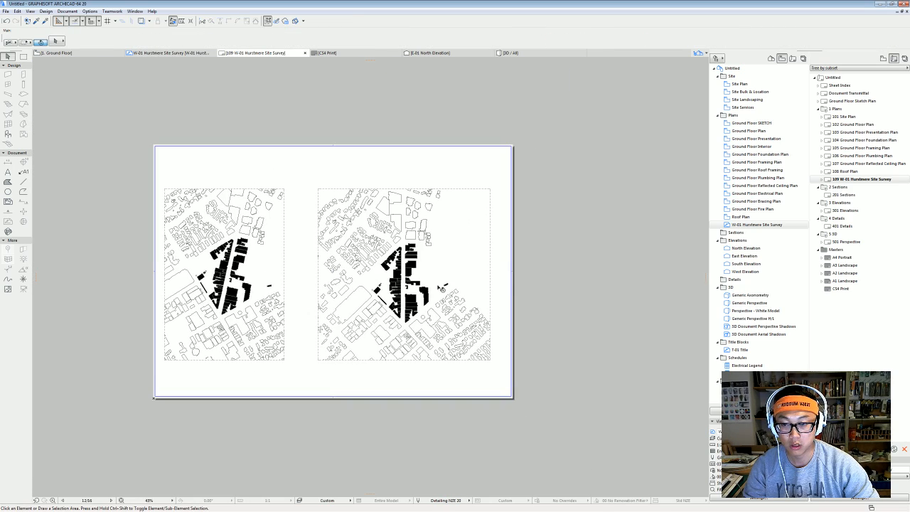
click(423, 290)
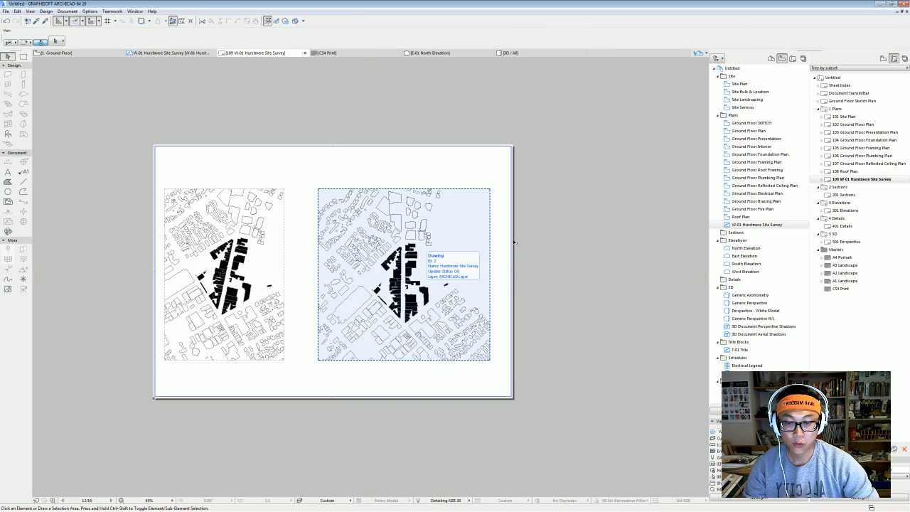
scroll(386, 289, up, 2)
mouse_move(441, 285)
middle_down()
mouse_move(400, 304)
mouse_move(393, 291)
middle_up()
scroll(427, 298, down, 3)
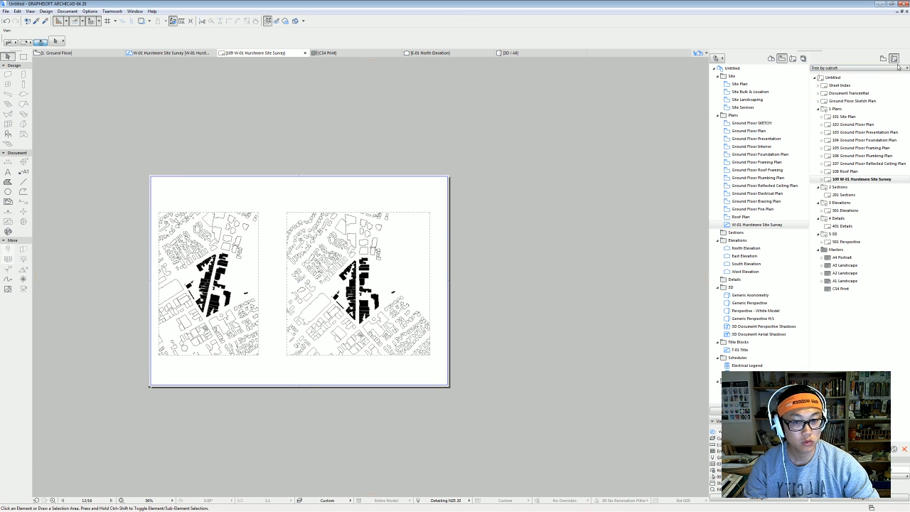
click(382, 252)
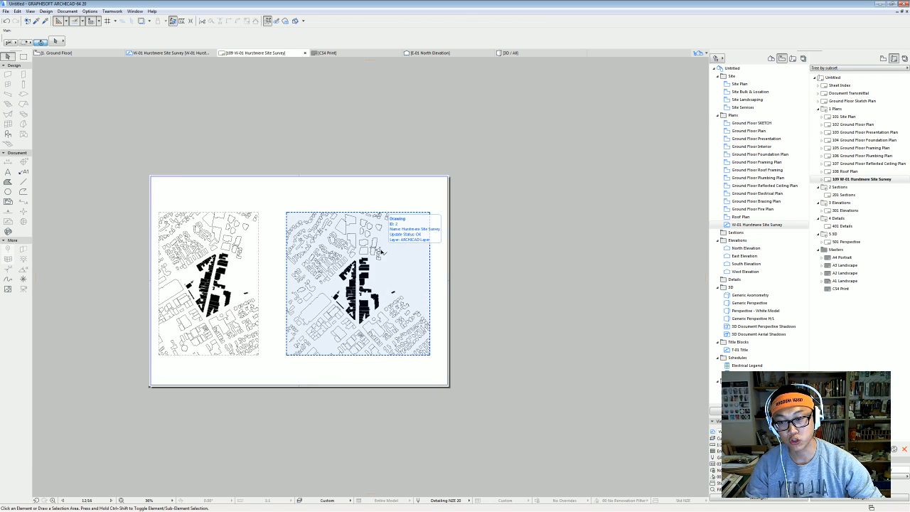
key(Escape)
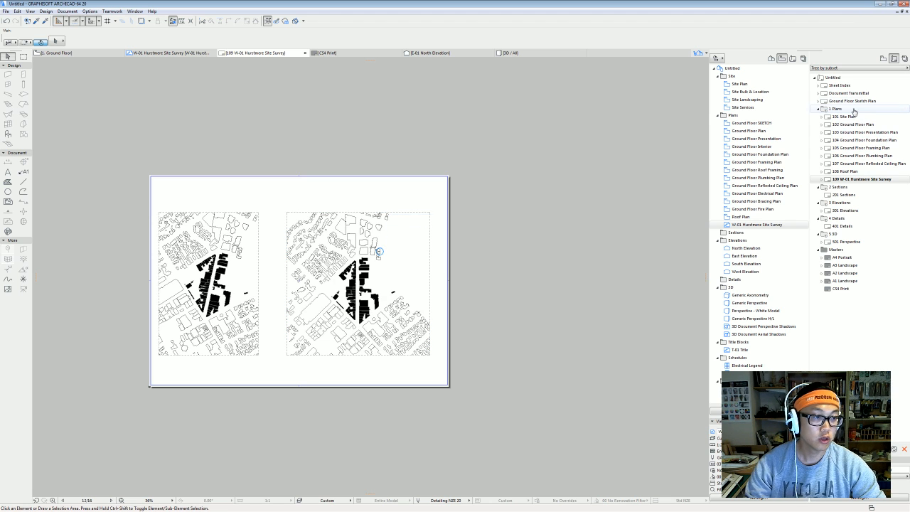
Publish the All Layouts to 1 PDF set and open its Publisher Set Properties from the warning.
click(904, 60)
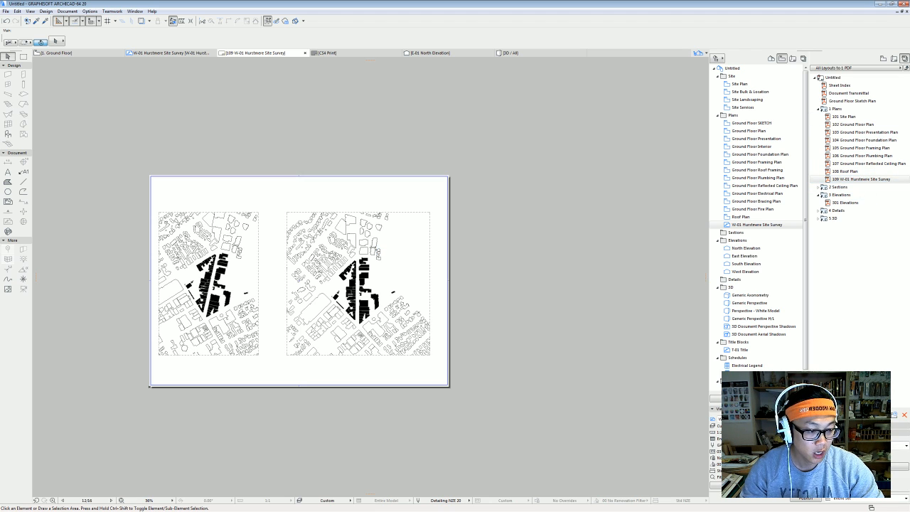
click(898, 467)
click(490, 211)
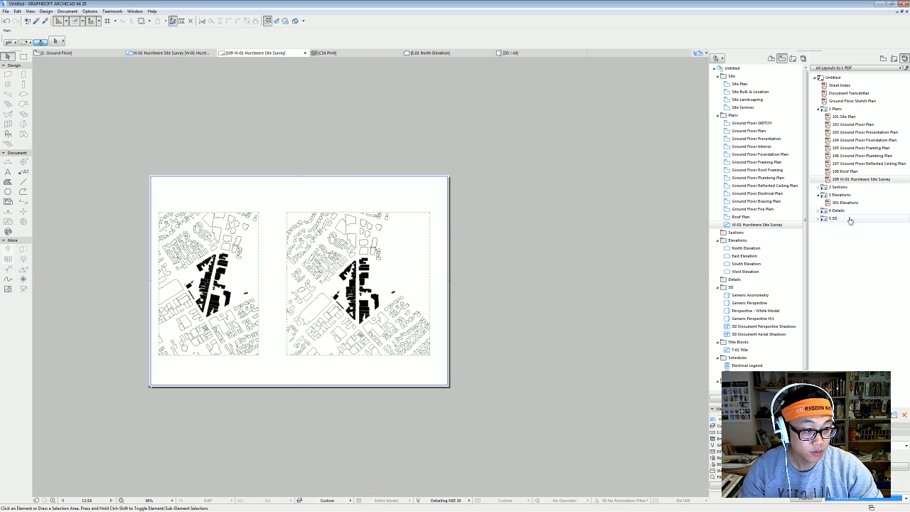
click(876, 179)
click(878, 179)
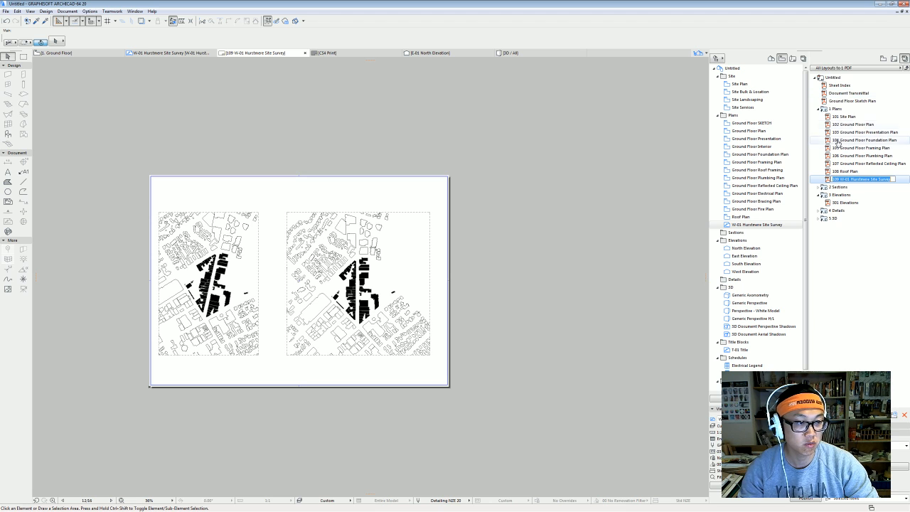
click(872, 173)
click(884, 180)
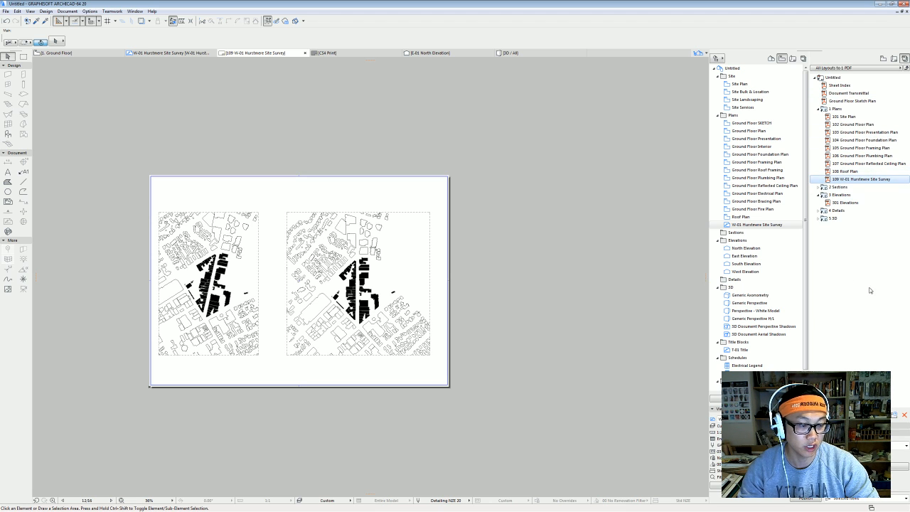
click(813, 500)
click(463, 197)
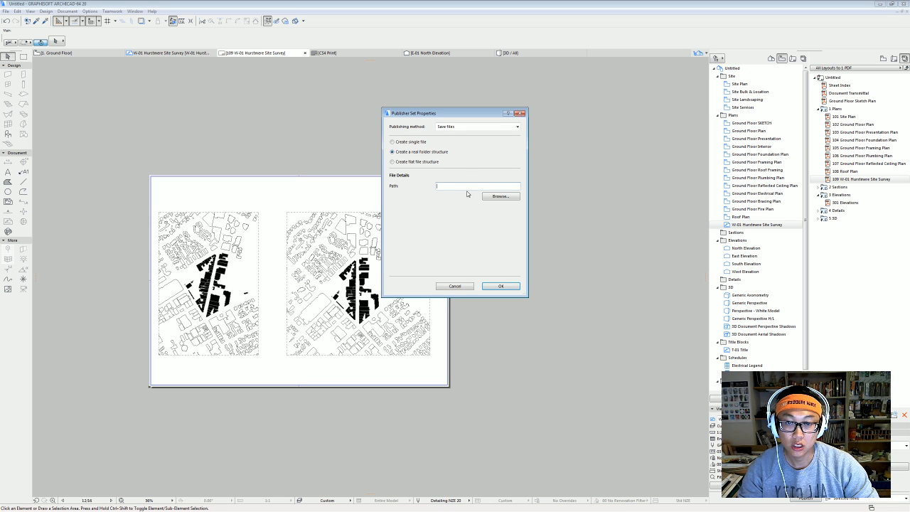
Set the publishing destination to the Desktop\dataset folder and confirm the properties.
click(503, 197)
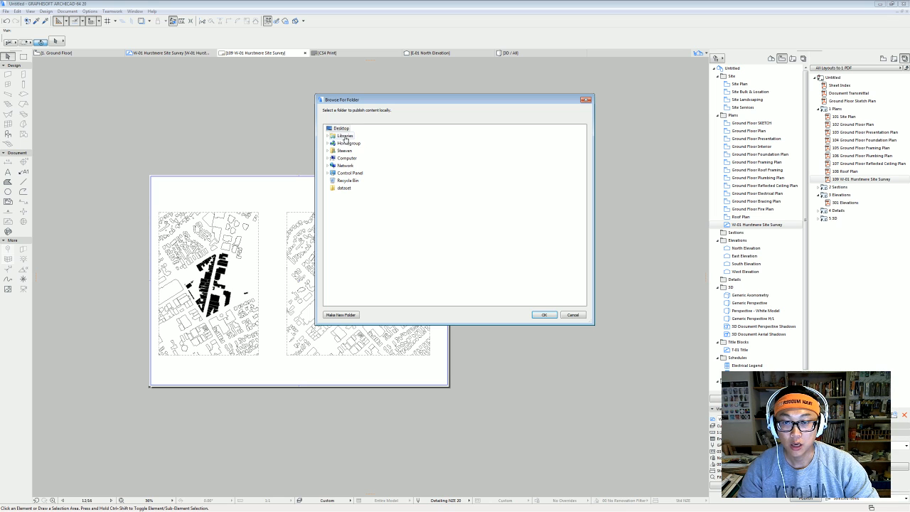
click(343, 188)
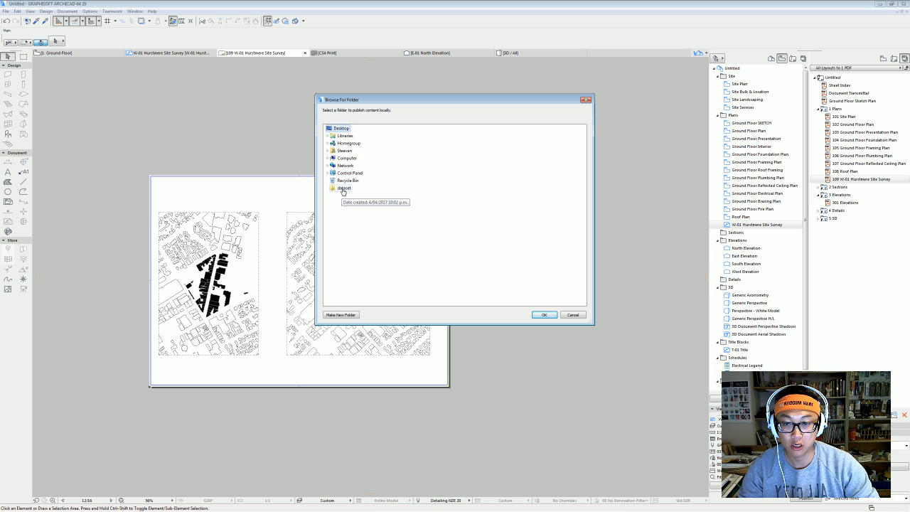
click(544, 315)
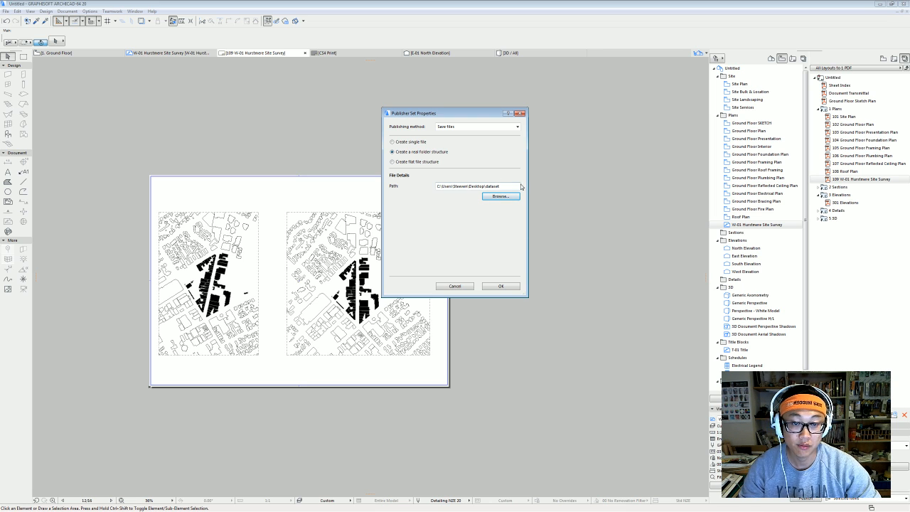
click(501, 286)
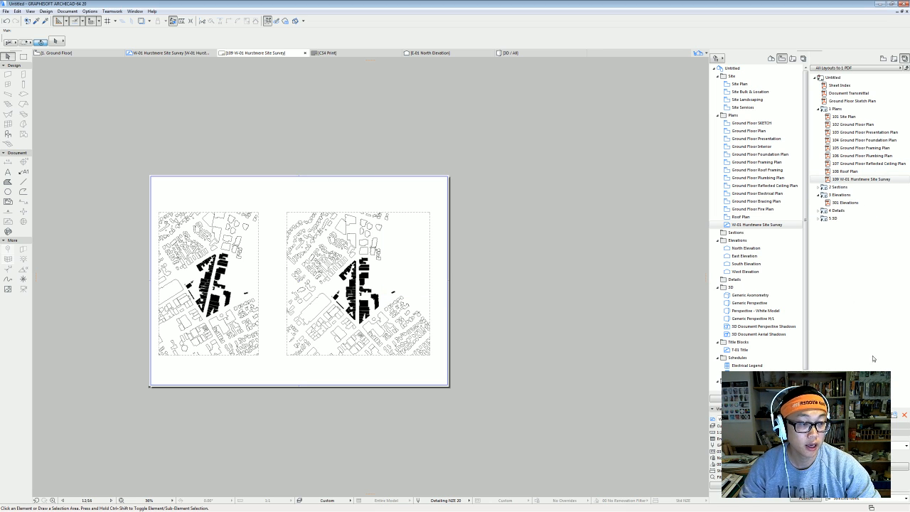
Publish layout 109 W-01 to PDF and open Untitled.pdf from the dataset folder in Acrobat.
click(876, 179)
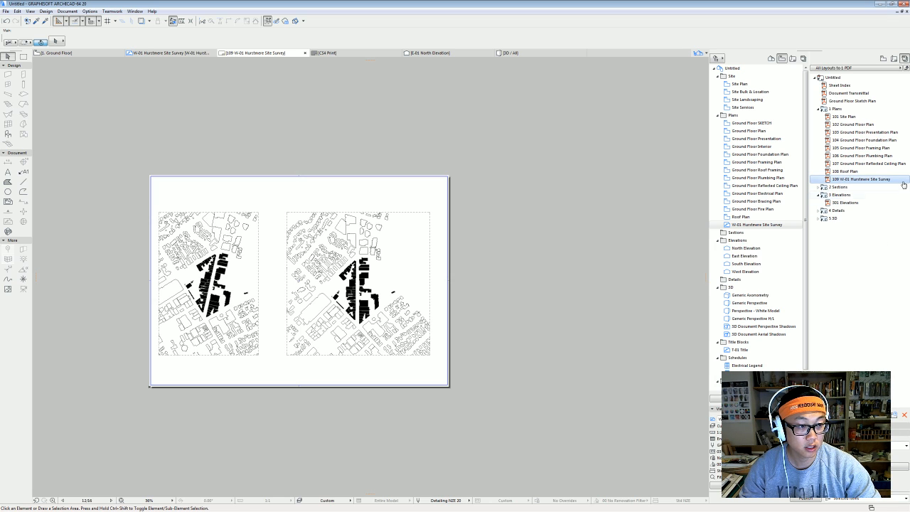
click(808, 497)
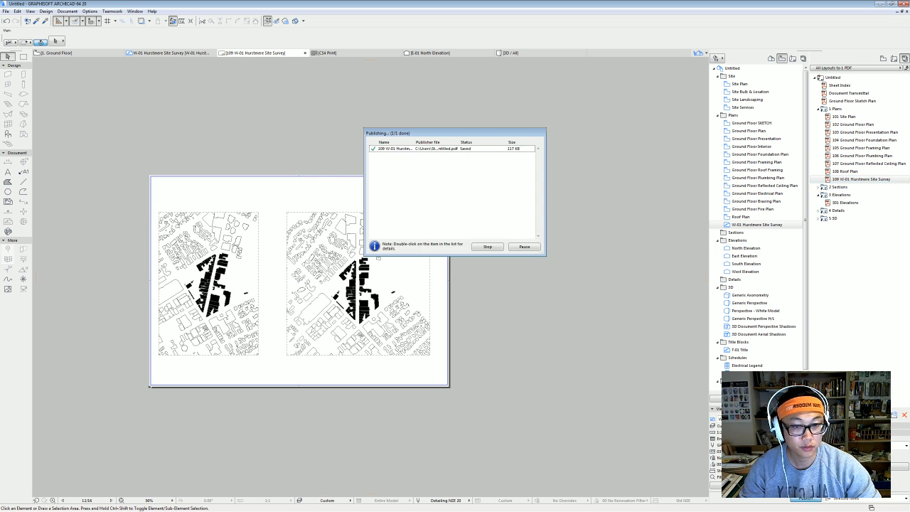
click(525, 247)
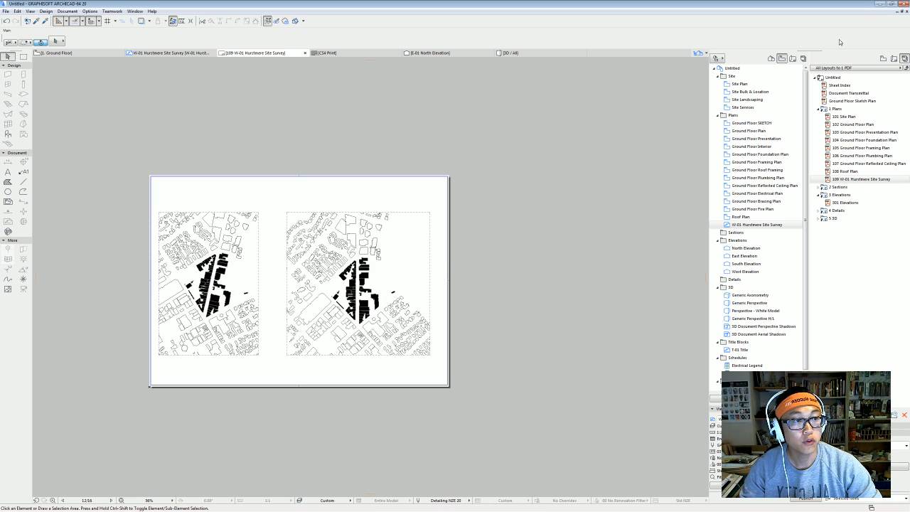
click(881, 3)
double_click(12, 12)
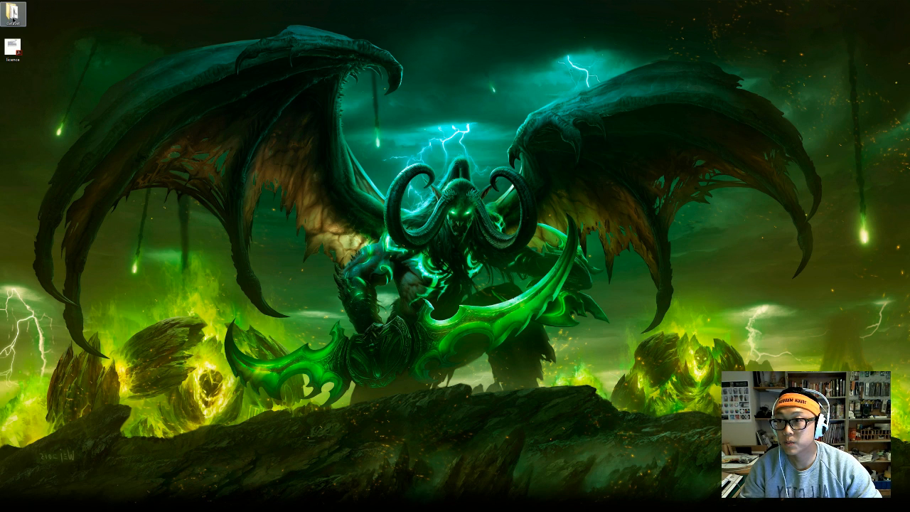
double_click(354, 189)
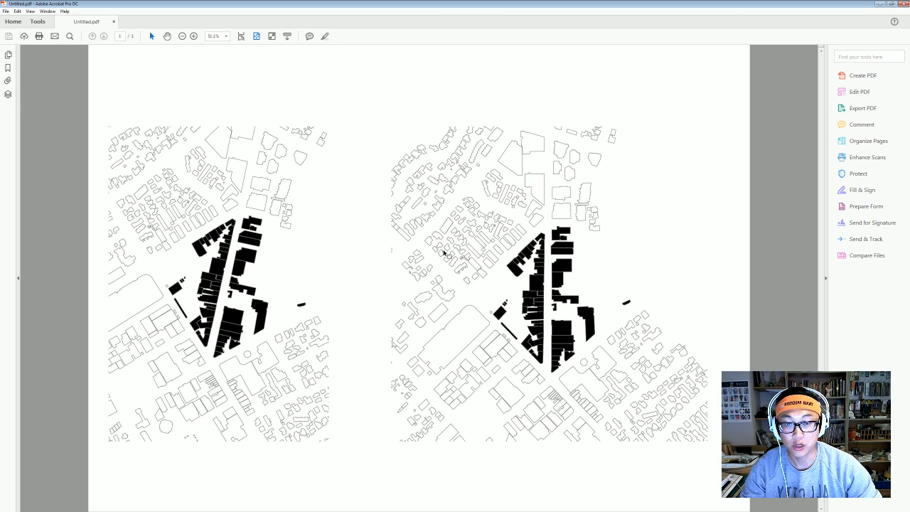
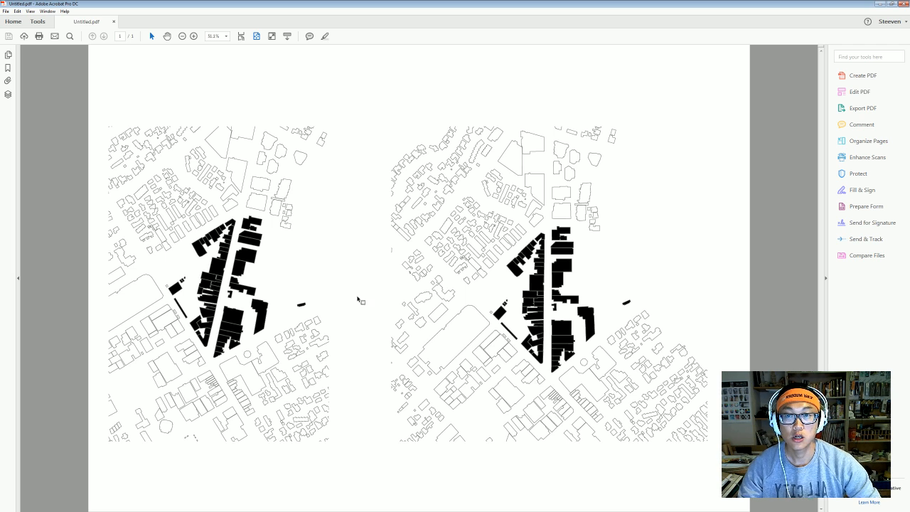
Minimize the Acrobat plan window and close the dataset folder window.
click(879, 3)
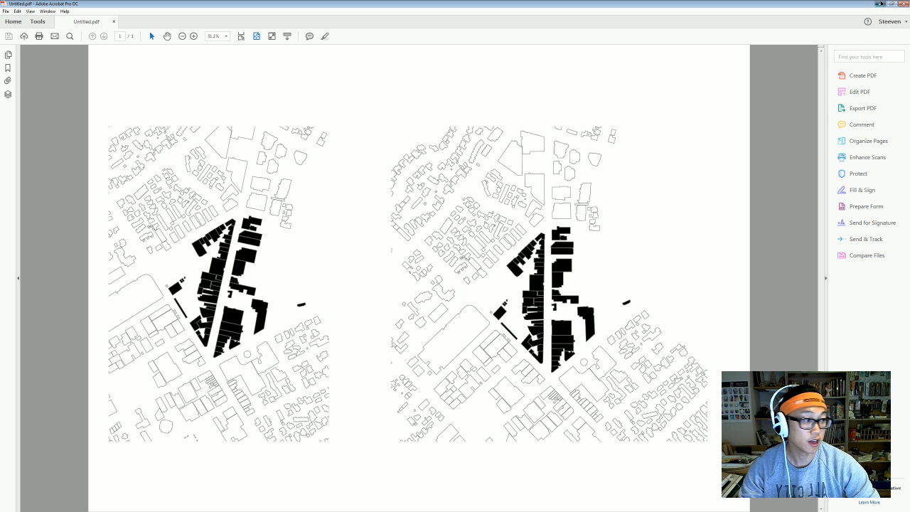
click(648, 141)
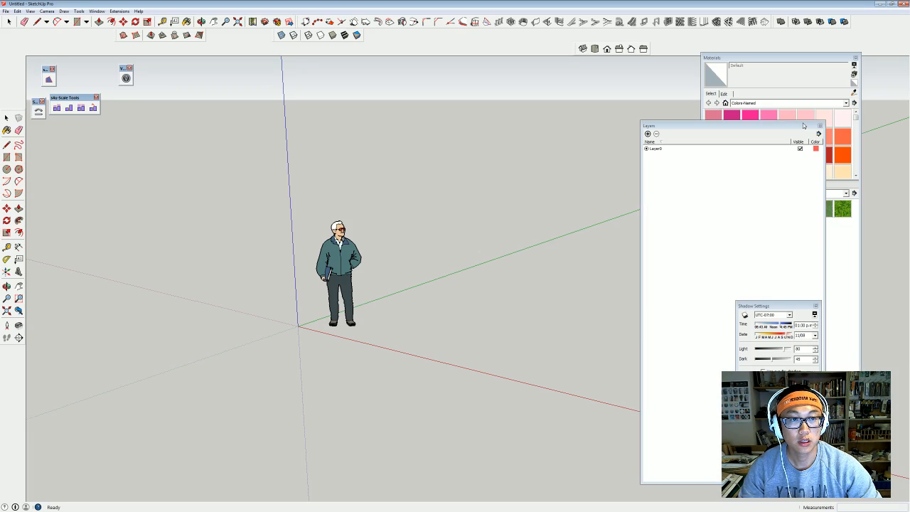
Close the Layers panel and delete the default person figure from the model.
click(820, 126)
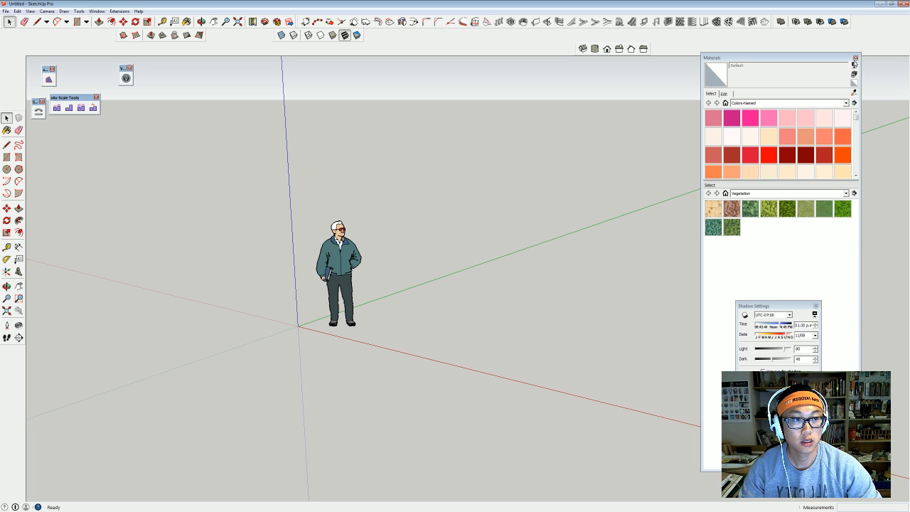
drag(830, 58, 827, 66)
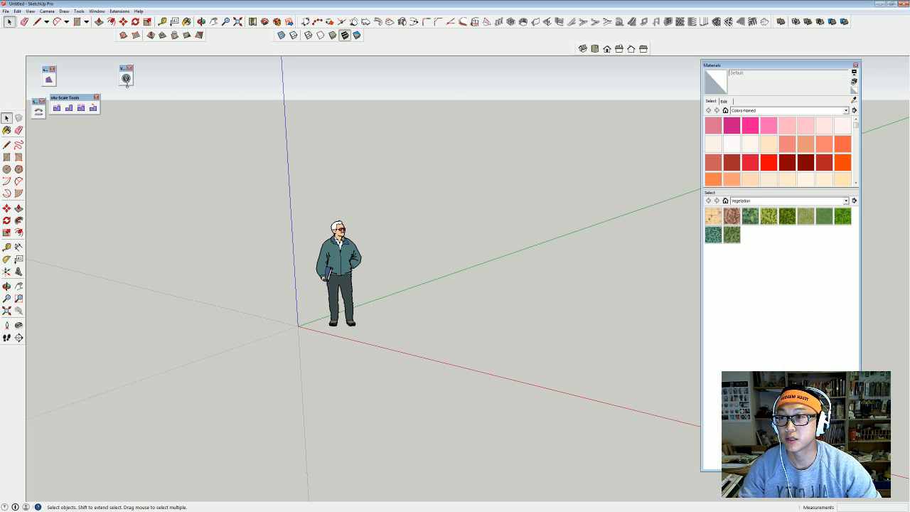
click(339, 257)
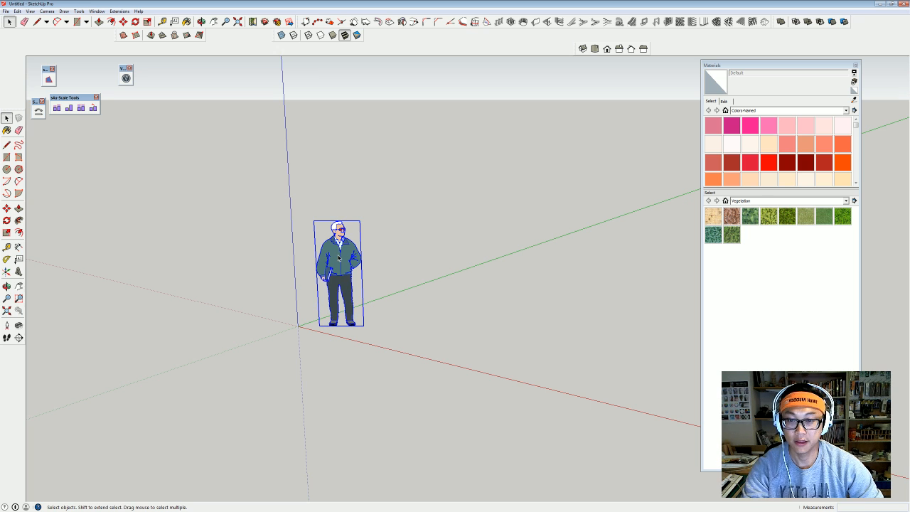
key(Delete)
shift+middle_drag(336, 254, 297, 271)
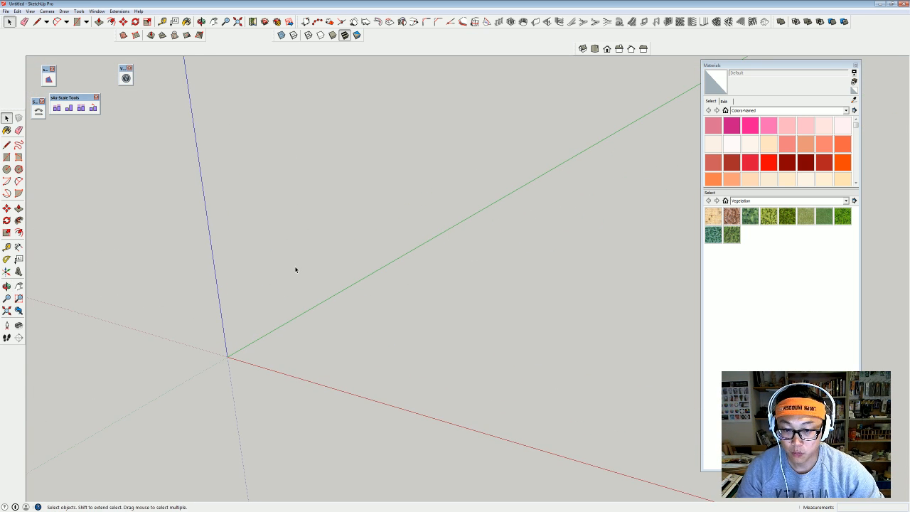
Change the Model Info length unit from mm to metres.
click(119, 12)
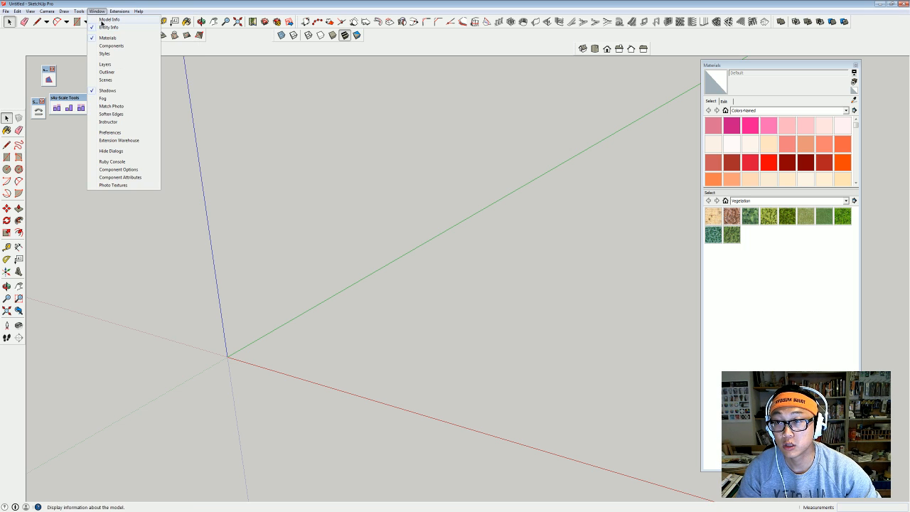
click(114, 22)
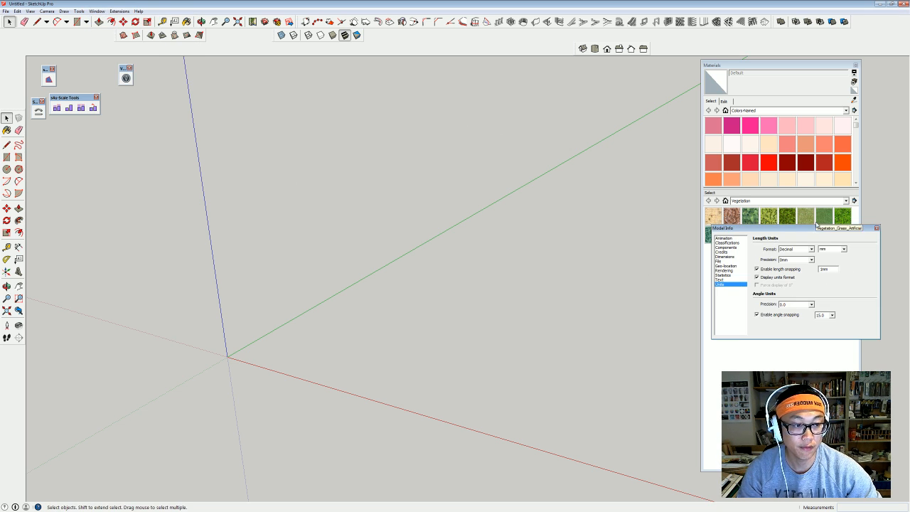
drag(815, 228, 535, 236)
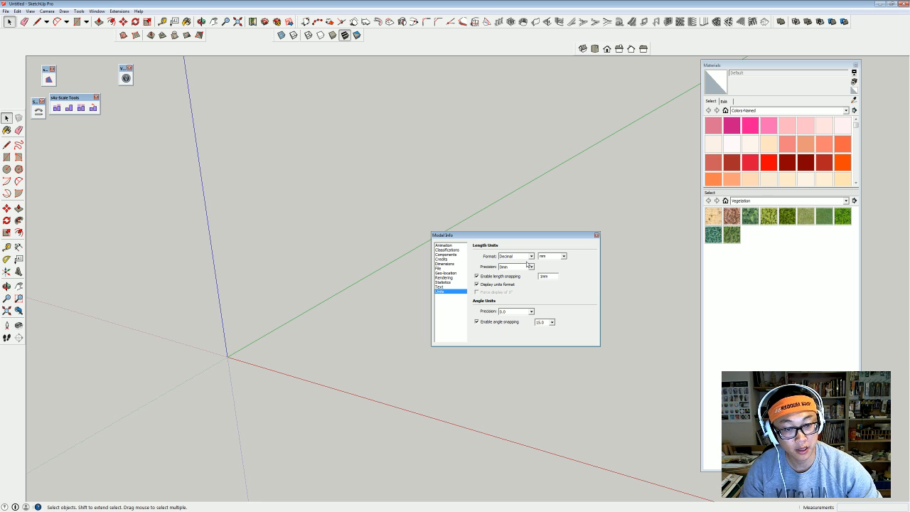
click(563, 256)
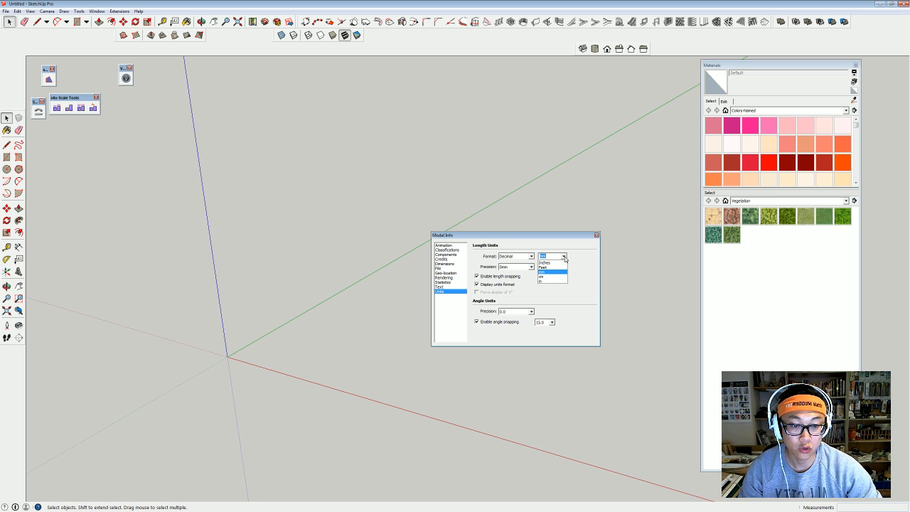
click(557, 283)
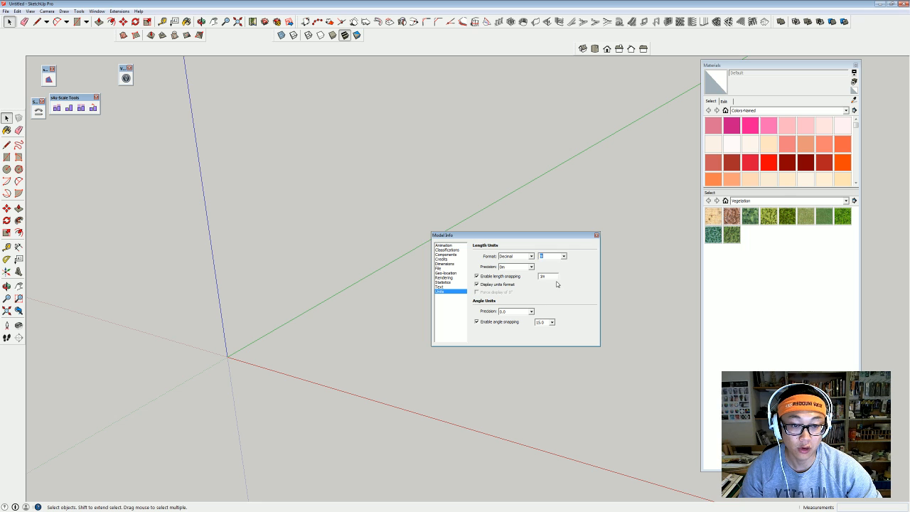
click(597, 235)
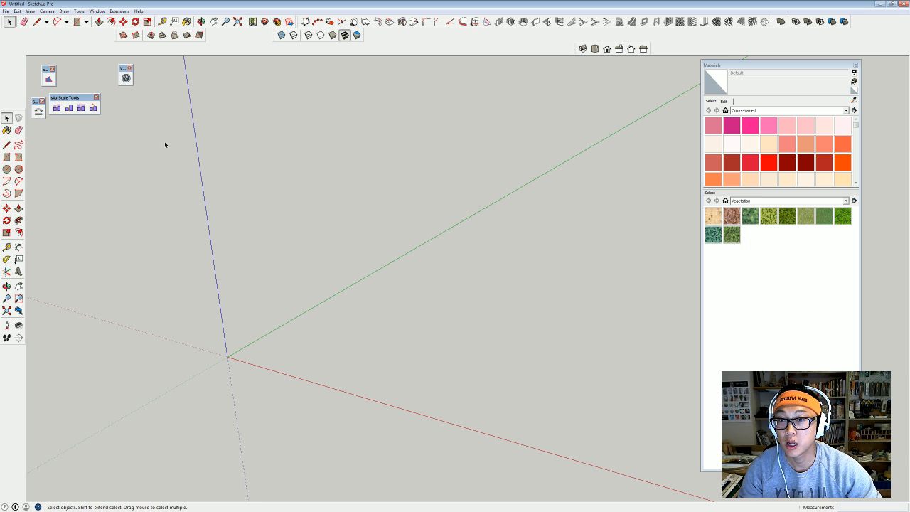
click(5, 12)
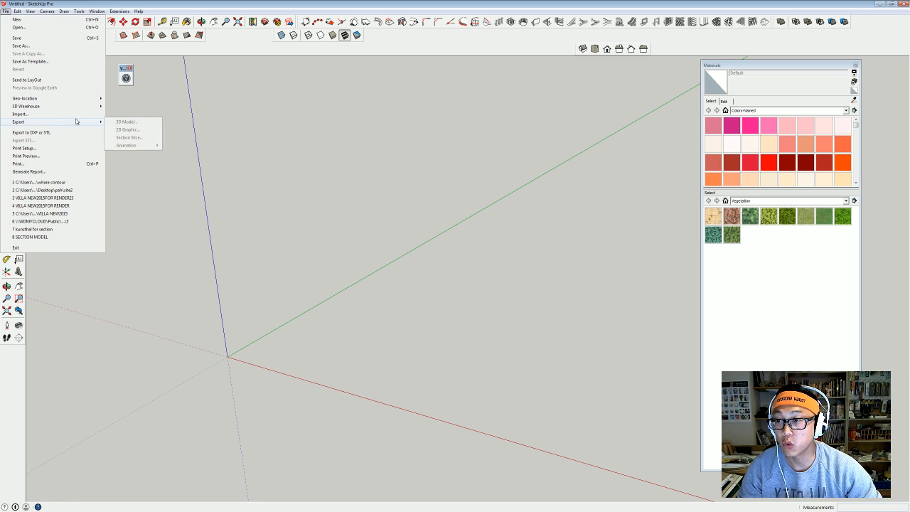
Import the AutoCAD survey DWG from Desktop\dataset and bring the whole map into view.
click(81, 114)
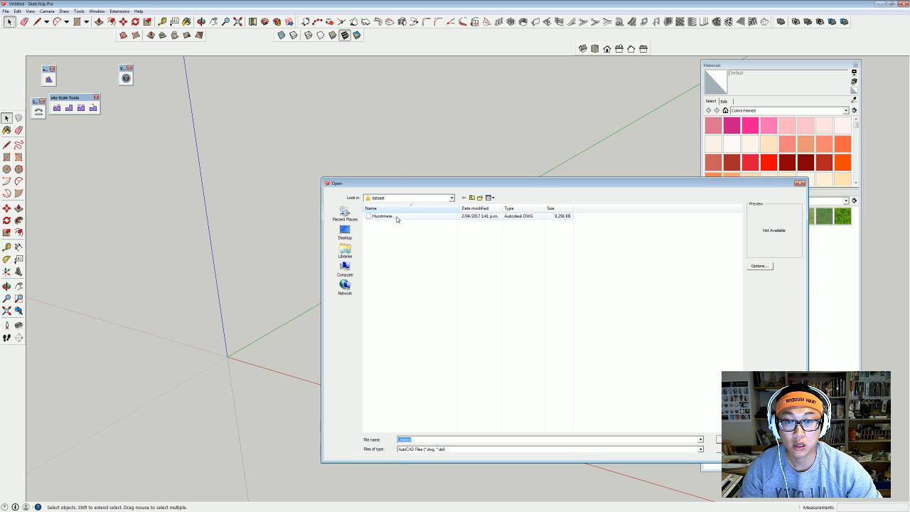
click(450, 198)
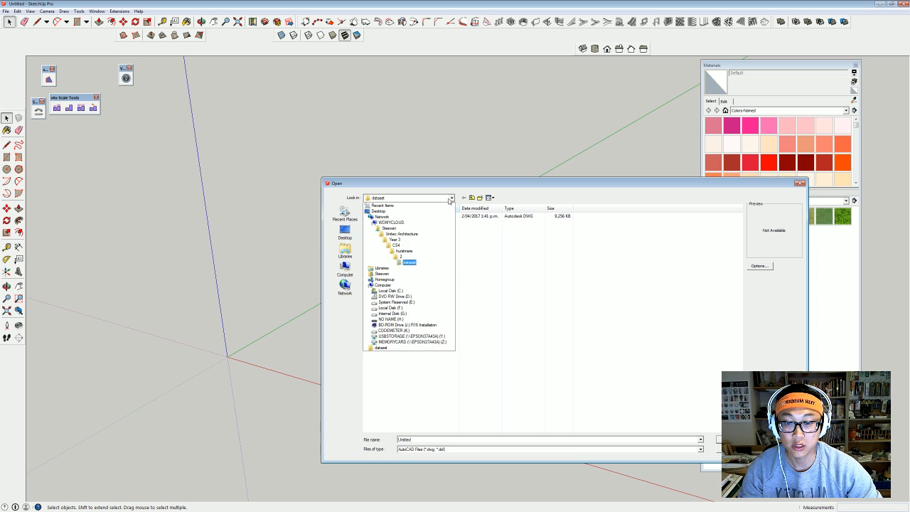
click(450, 199)
click(345, 231)
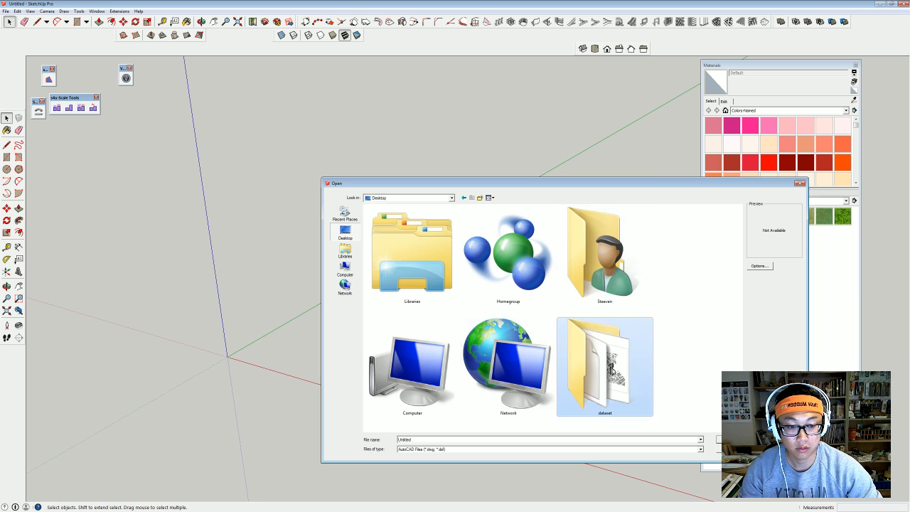
double_click(613, 370)
double_click(384, 228)
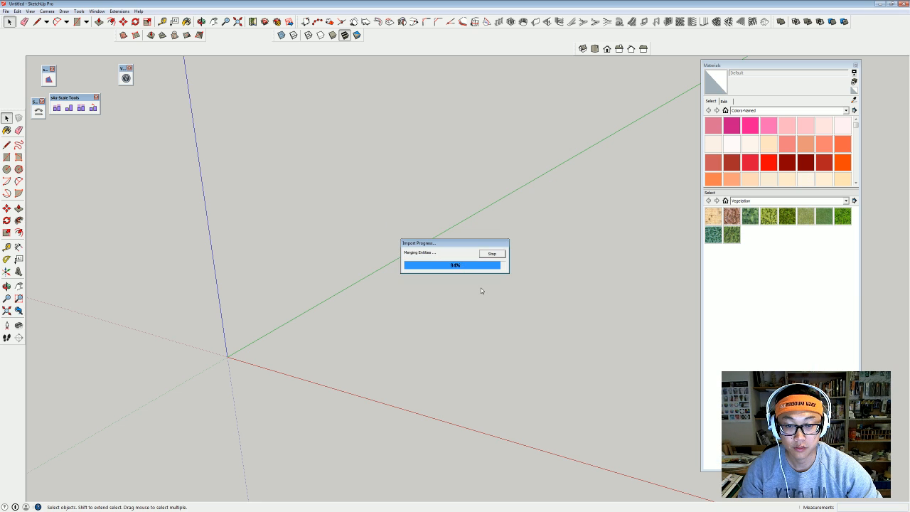
click(498, 313)
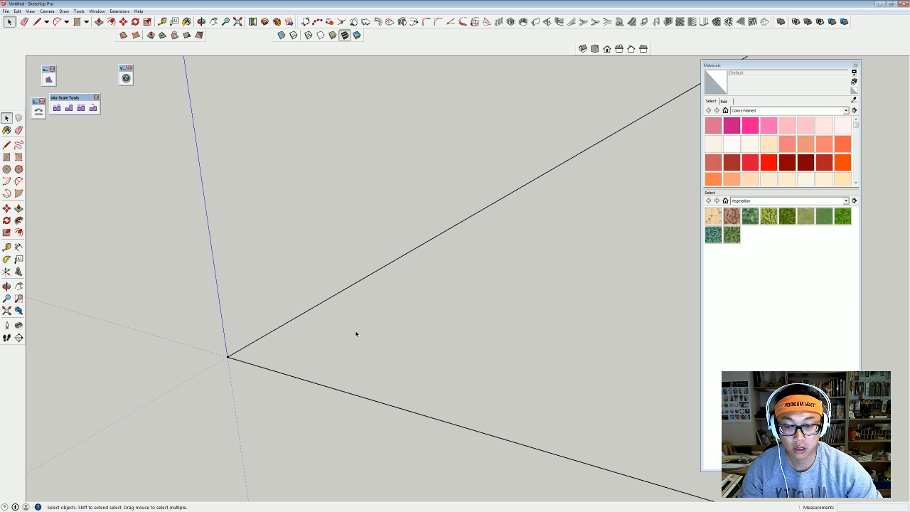
click(7, 311)
scroll(249, 327, down, 1)
middle_drag(342, 345, 398, 434)
middle_drag(355, 384, 342, 366)
Measure across a building lot with Tape Measure to confirm the roughly 12 m scale.
scroll(411, 309, up, 3)
middle_drag(411, 308, 405, 328)
scroll(444, 244, up, 3)
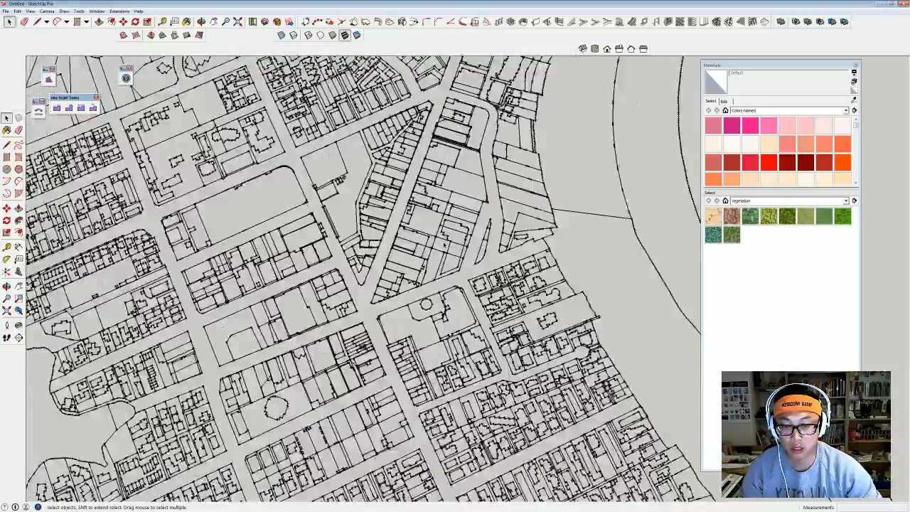
scroll(444, 243, up, 3)
key(t)
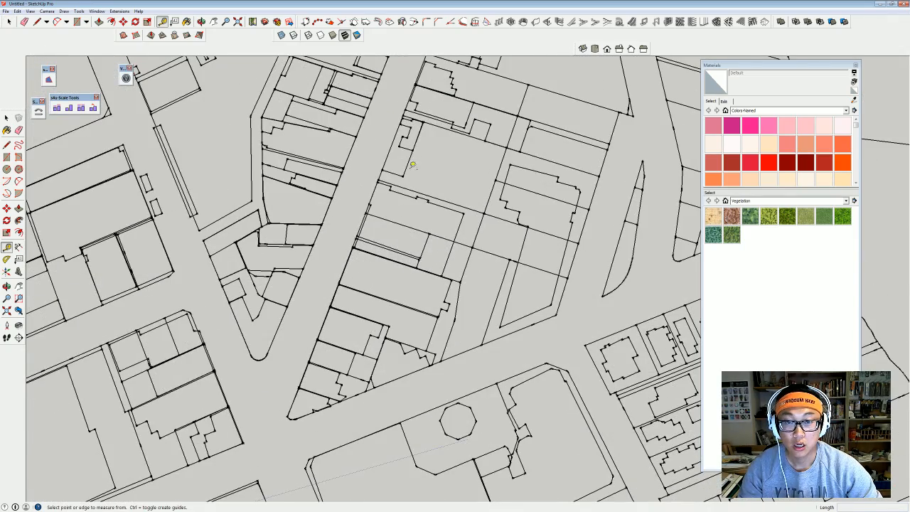
scroll(412, 165, up, 5)
click(317, 240)
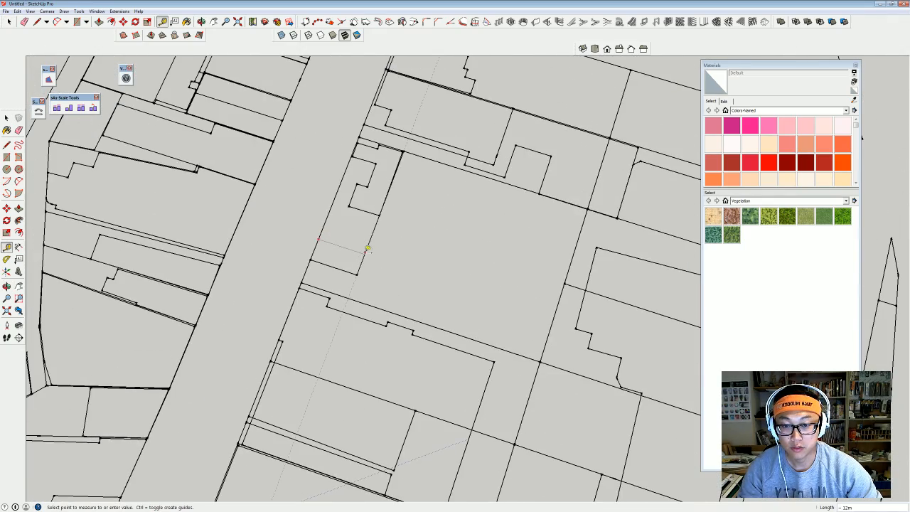
click(372, 253)
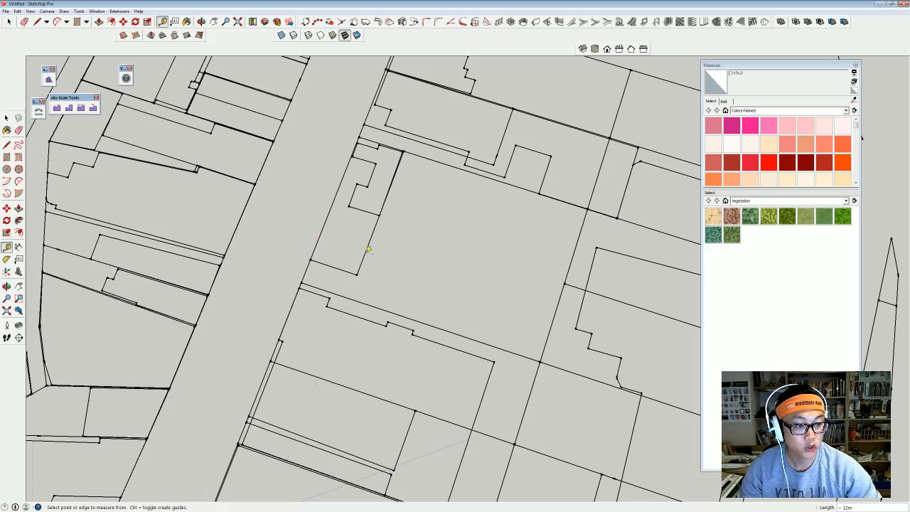
scroll(398, 249, down, 5)
scroll(409, 247, down, 8)
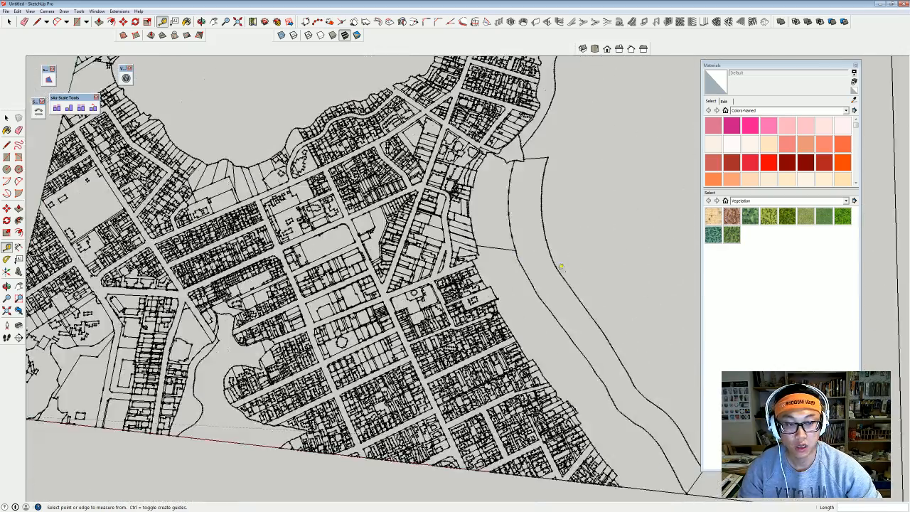
middle_drag(535, 269, 402, 259)
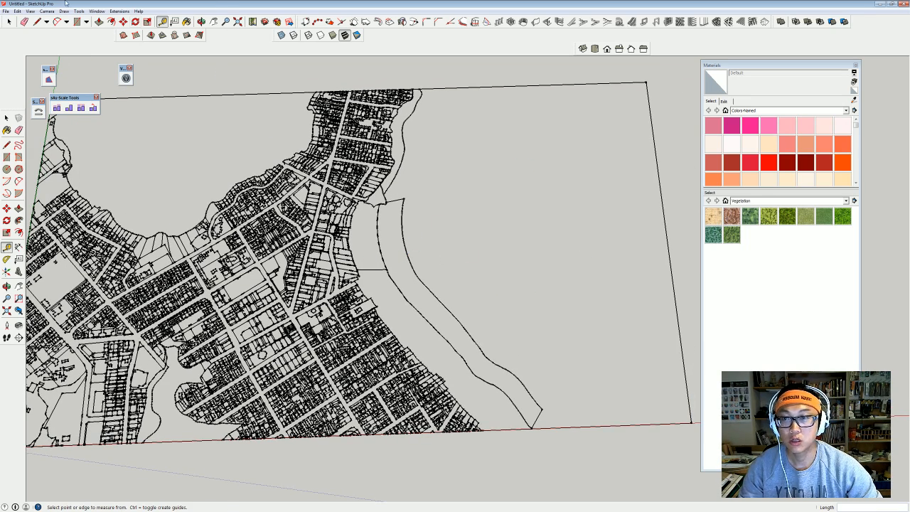
click(96, 10)
Hide the AC_Parcel and AreaSelected layers and zoom out to the whole map.
click(105, 64)
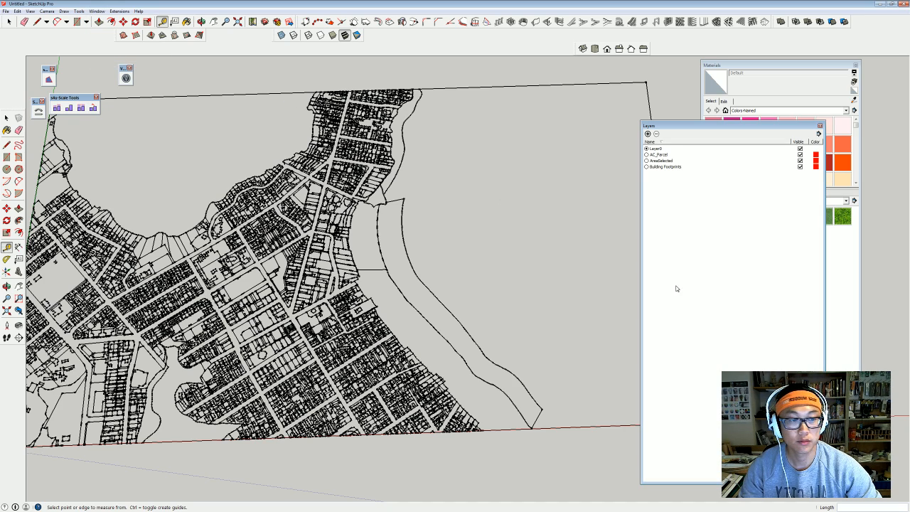
click(800, 155)
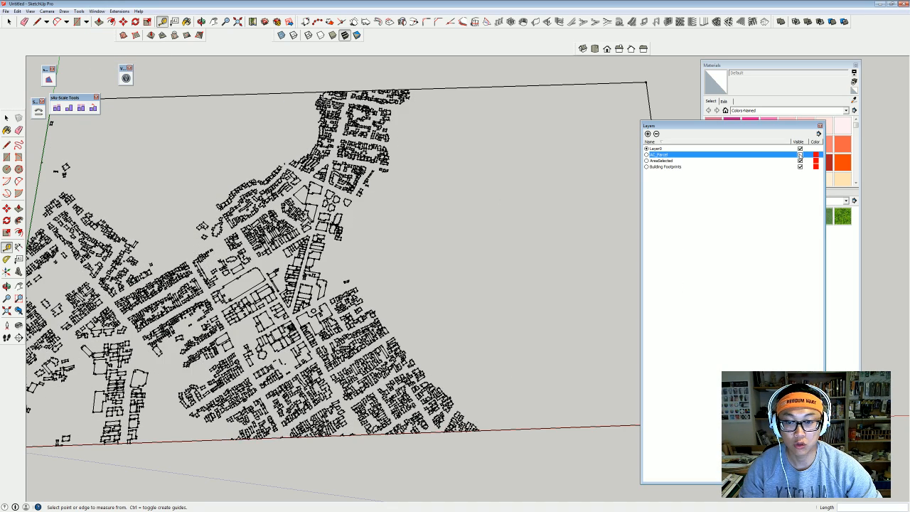
key(shift+z)
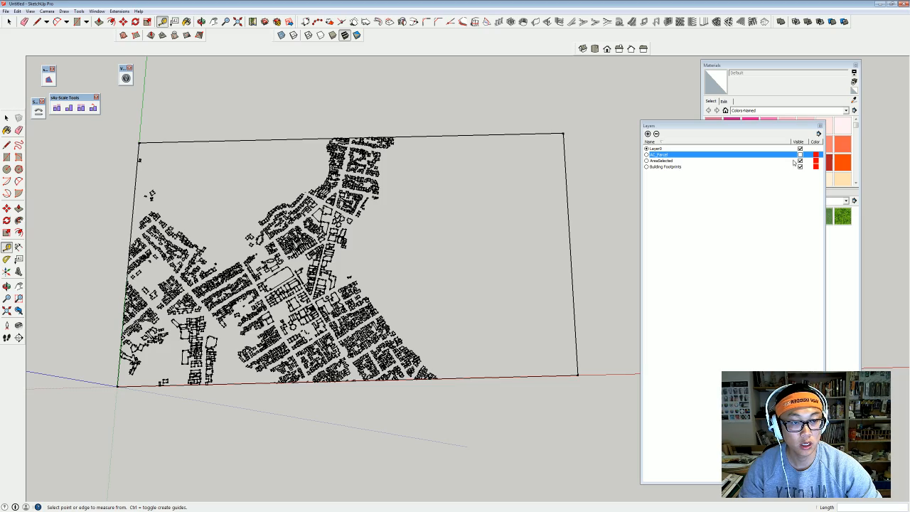
click(801, 161)
middle_drag(414, 233, 400, 293)
middle_drag(346, 231, 281, 301)
scroll(283, 300, up, 10)
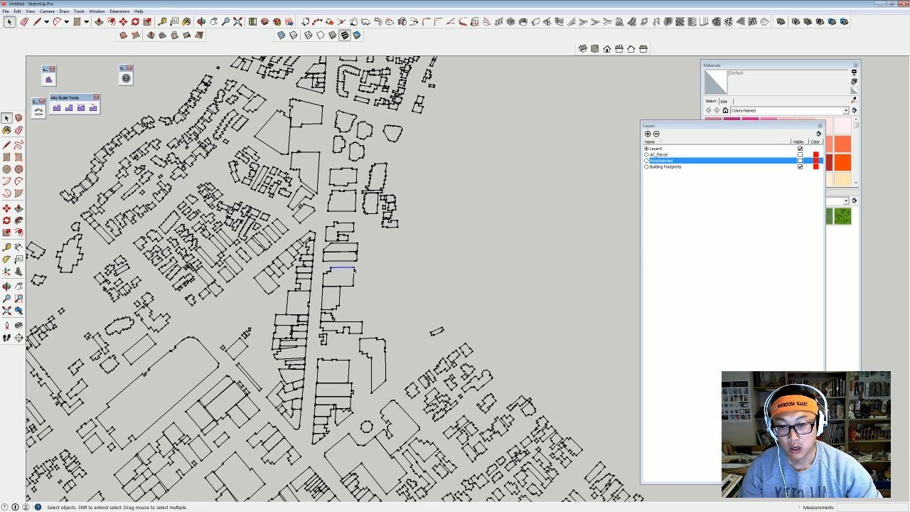
Draw the missing edge of one building footprint, then delete the face it creates.
key(space)
triple_click(354, 269)
scroll(353, 270, up, 1)
scroll(354, 271, up, 2)
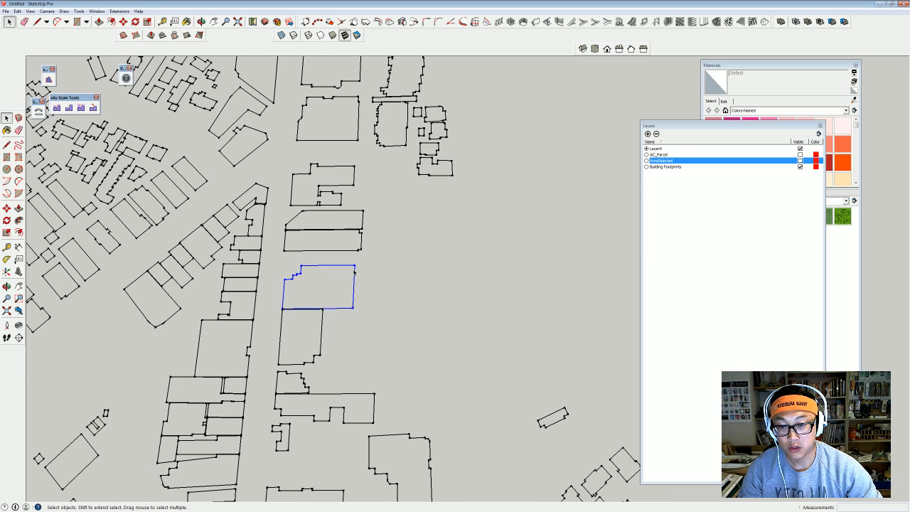
click(308, 287)
scroll(348, 271, up, 2)
key(l)
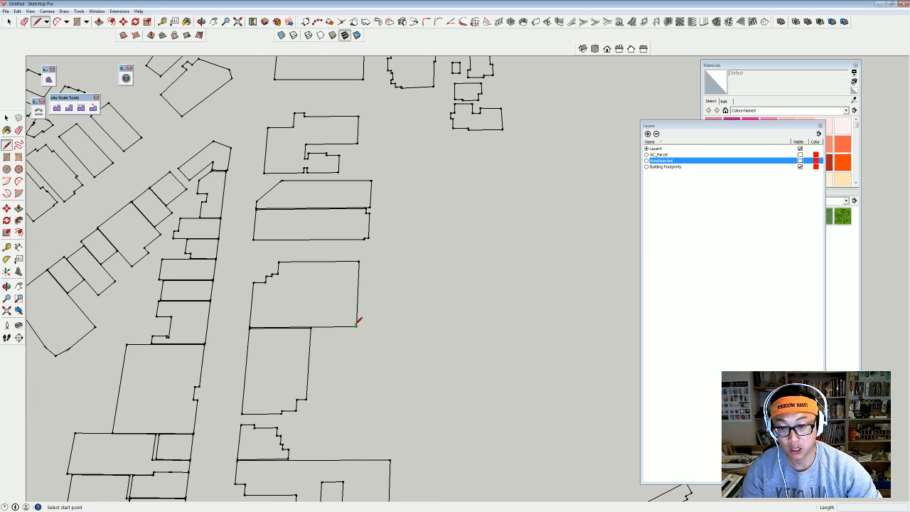
click(357, 326)
click(359, 262)
key(space)
click(325, 298)
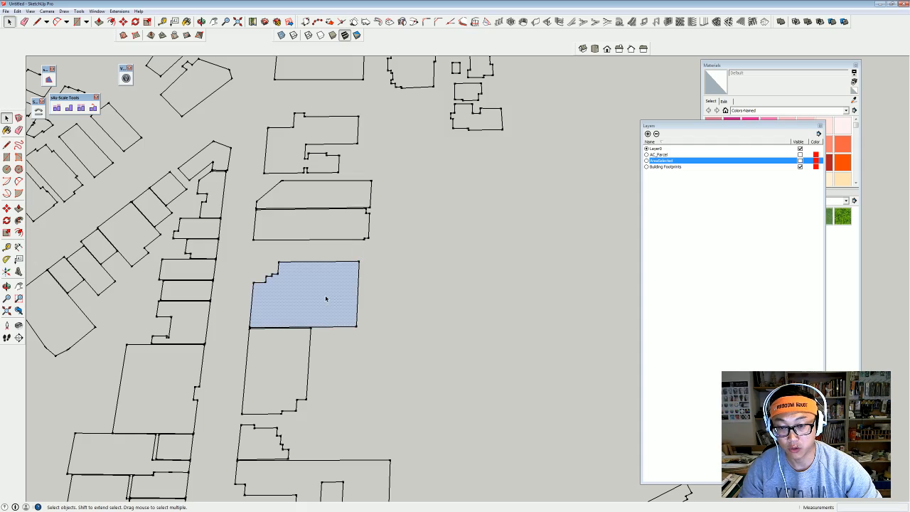
key(Delete)
scroll(328, 294, down, 10)
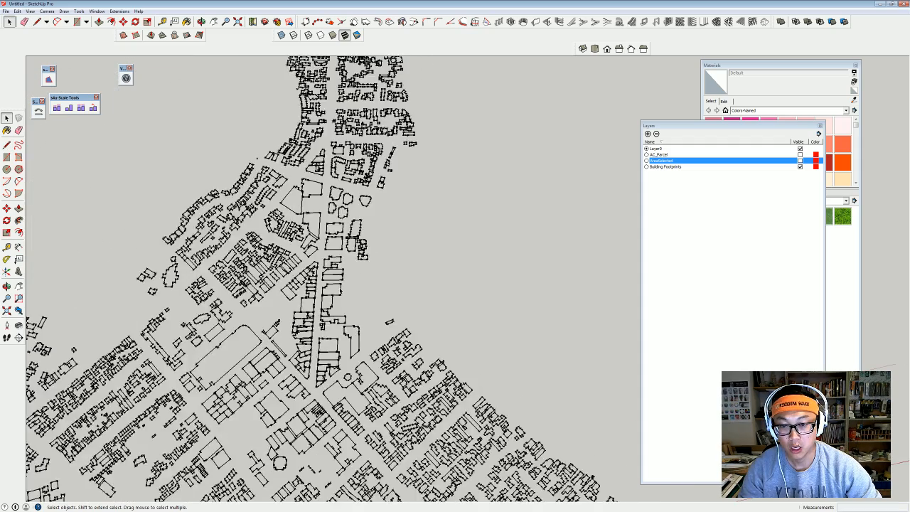
middle_drag(377, 298, 355, 283)
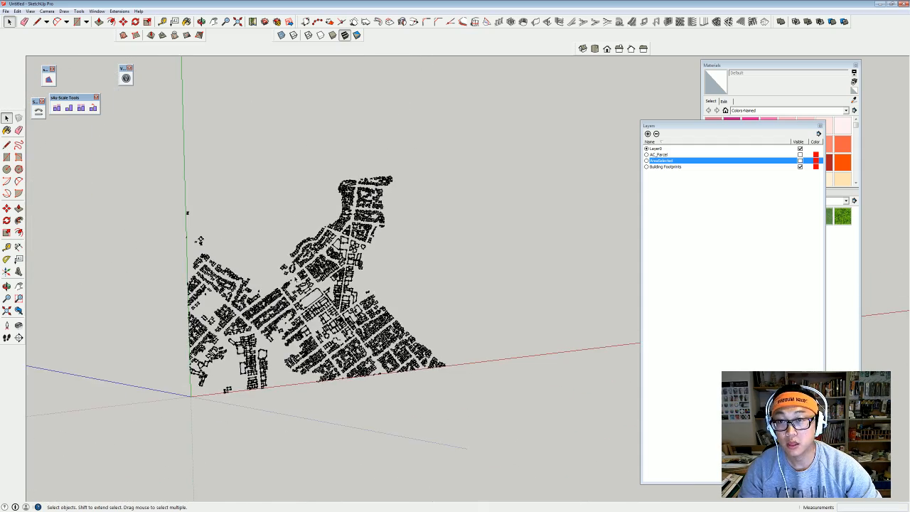
Select all footprint outlines and run Suforyou Make Face to fill them.
click(115, 12)
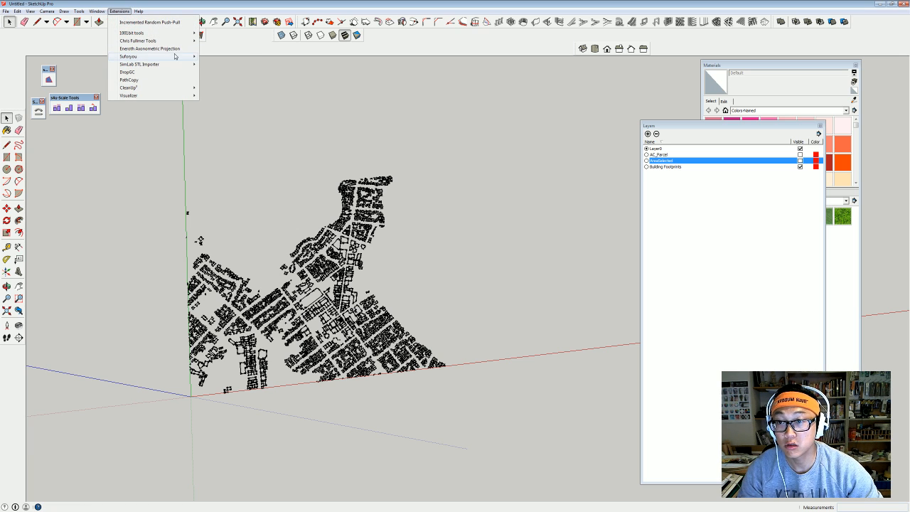
mouse_move(178, 57)
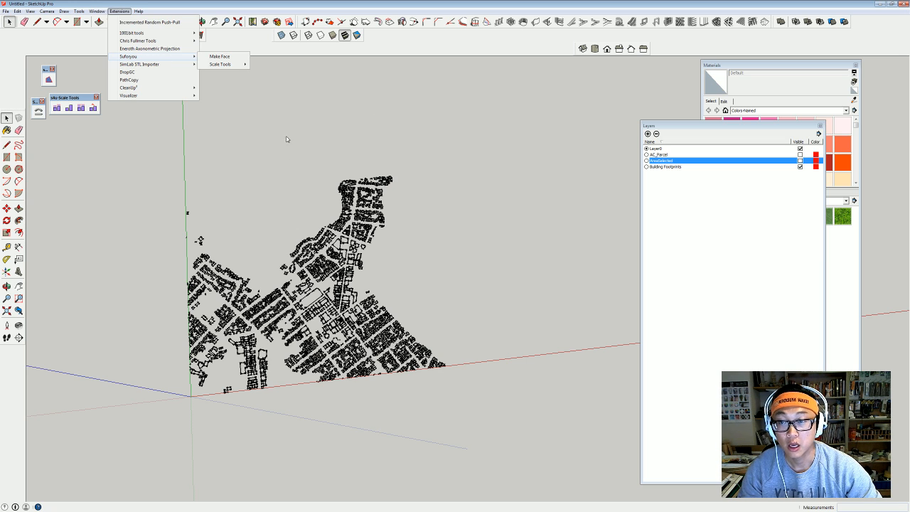
click(398, 294)
scroll(410, 310, up, 4)
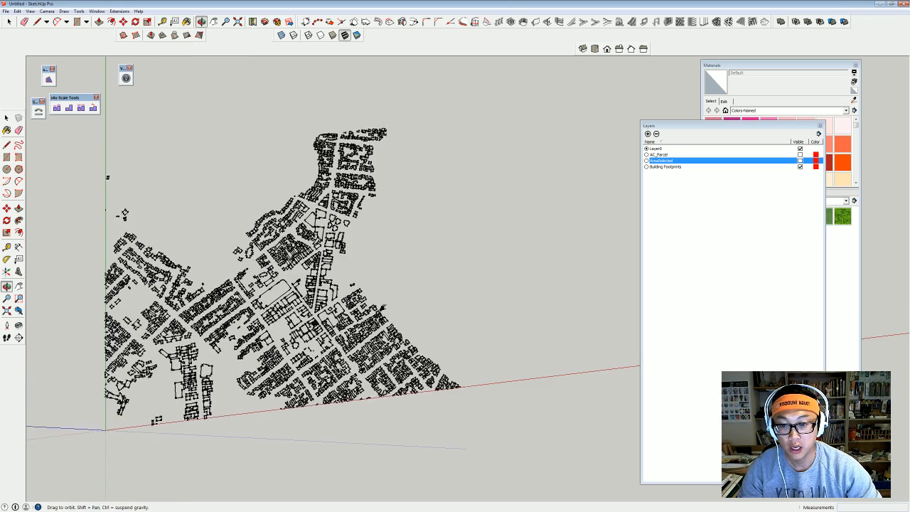
middle_drag(221, 210, 112, 142)
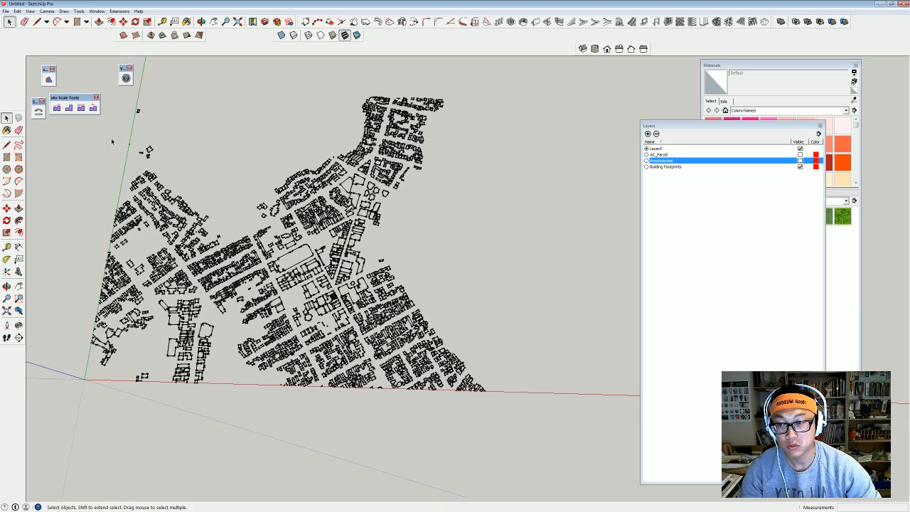
drag(91, 74, 590, 502)
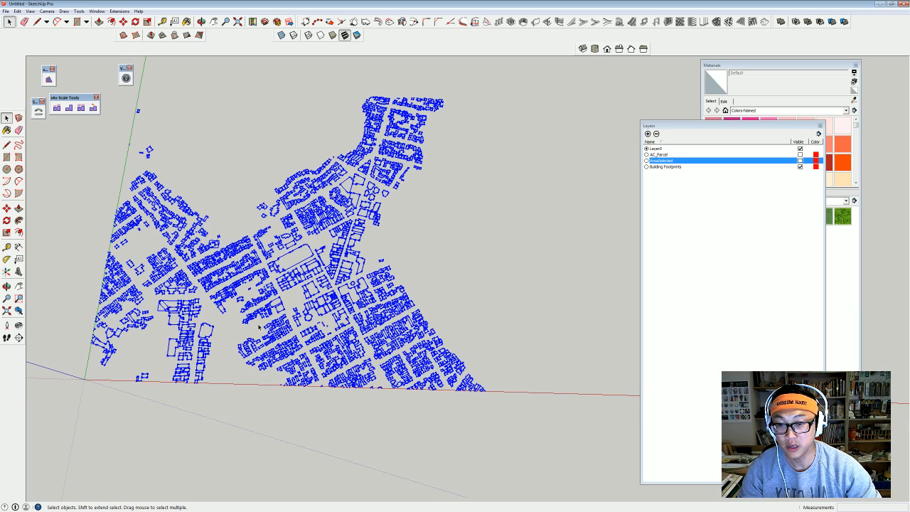
mouse_move(259, 327)
shift+middle_down()
mouse_move(357, 337)
mouse_move(306, 335)
mouse_move(286, 343)
shift+middle_up()
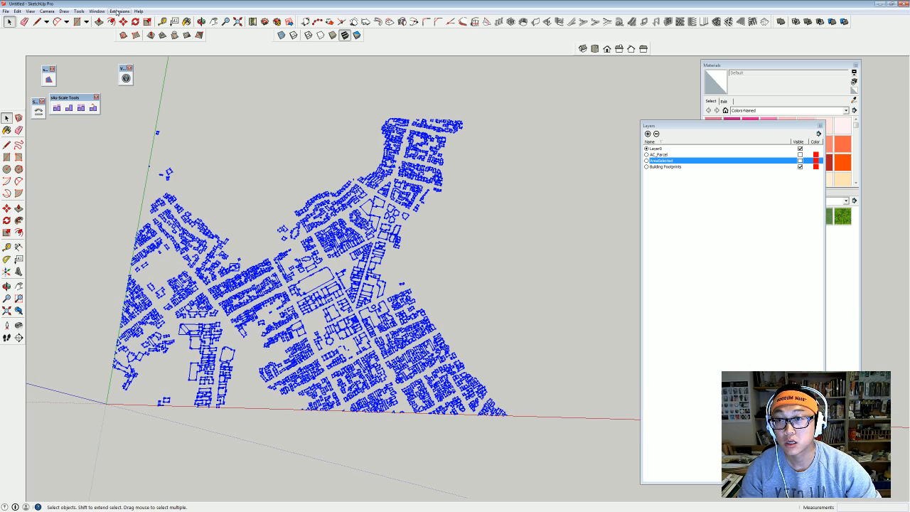
click(119, 11)
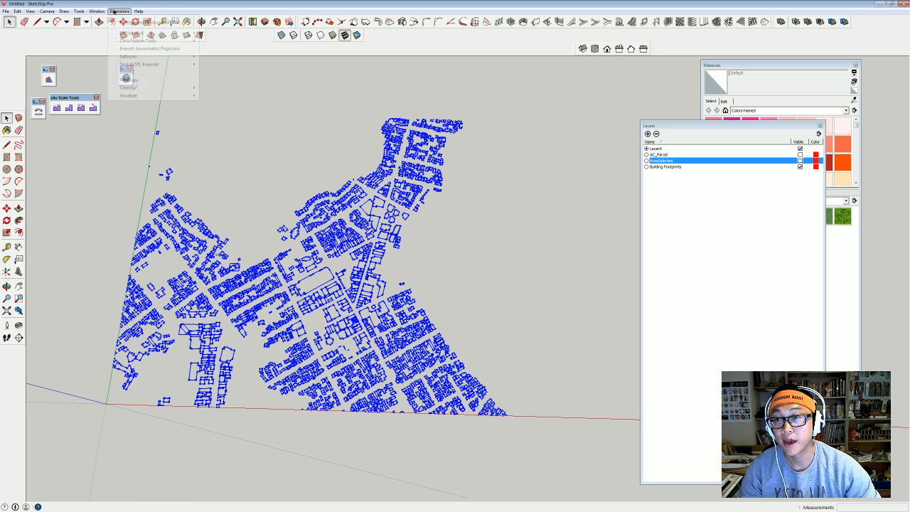
mouse_move(165, 60)
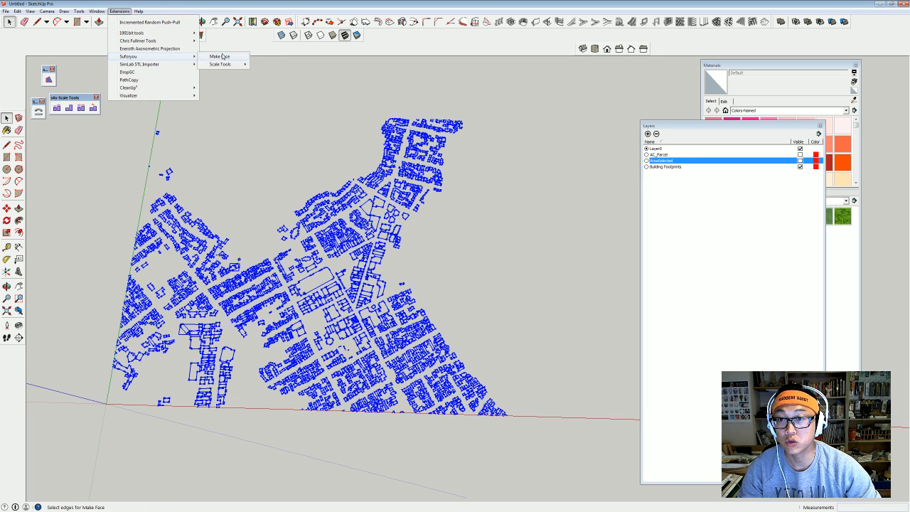
click(222, 56)
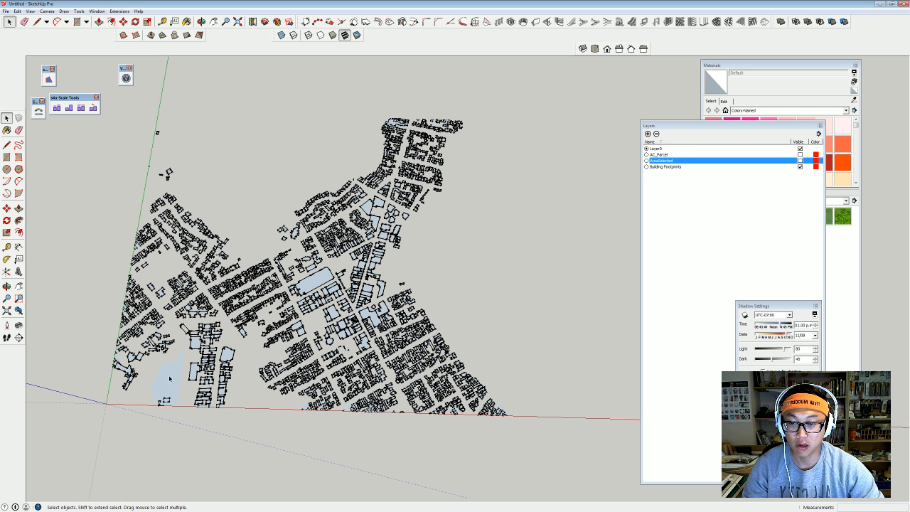
Delete the outlying buildings on the west, the south and the northern tip.
drag(272, 97, 64, 458)
key(Delete)
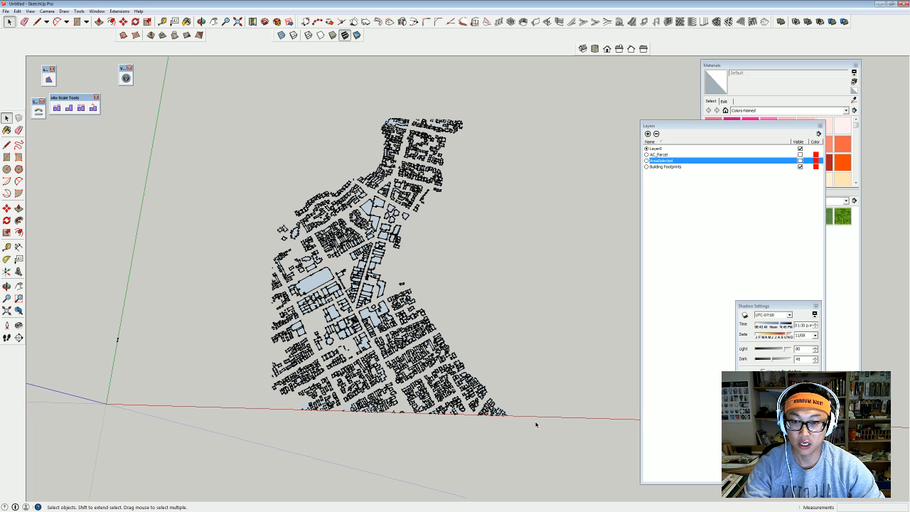
drag(463, 428, 201, 371)
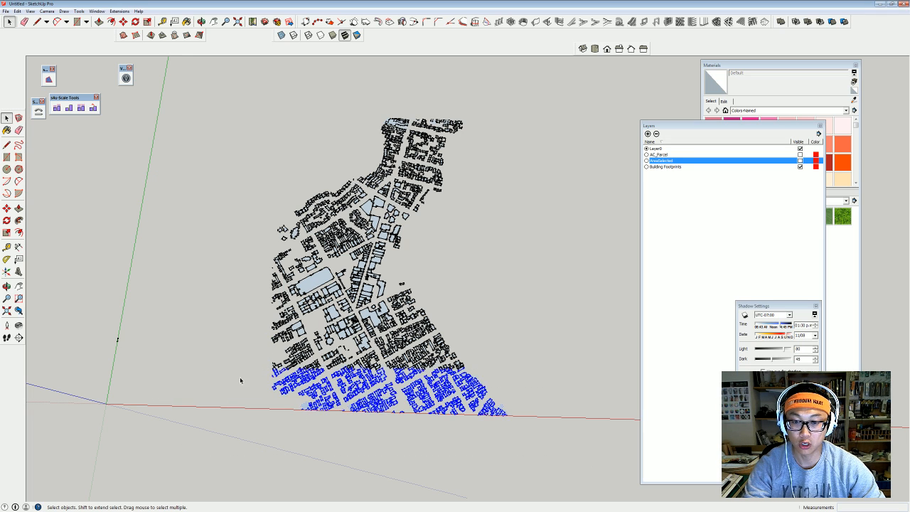
key(Delete)
drag(402, 134, 403, 134)
key(Delete)
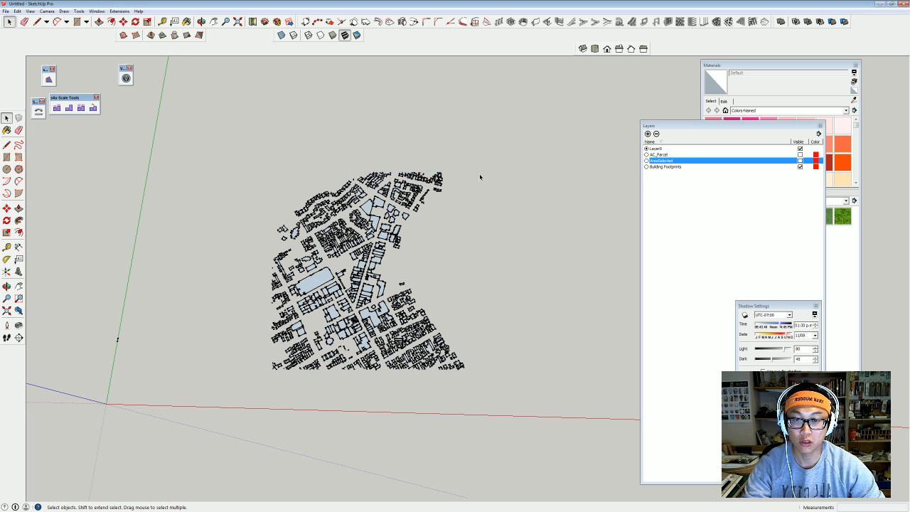
Reorient the view and select all the remaining building footprints.
drag(506, 408, 451, 243)
scroll(405, 291, up, 5)
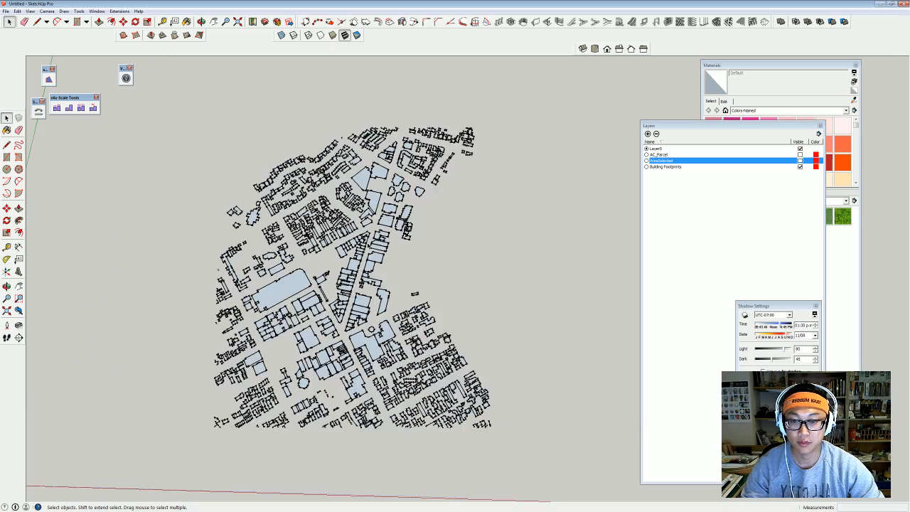
middle_drag(403, 409, 355, 264)
shift+middle_drag(365, 325, 429, 263)
scroll(428, 263, down, 3)
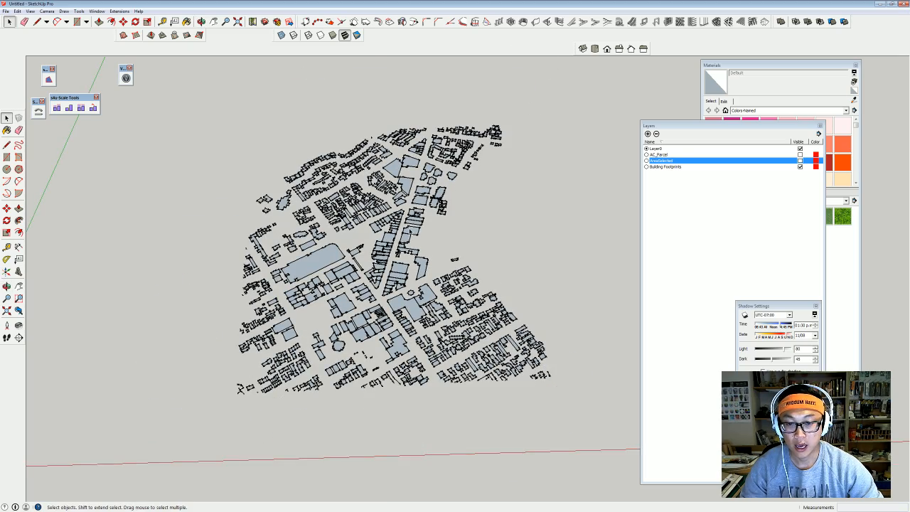
middle_drag(432, 240, 430, 267)
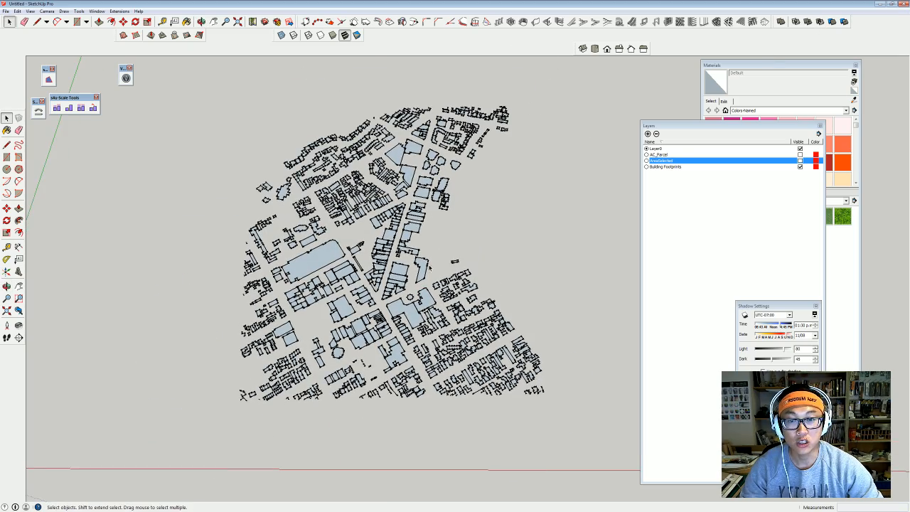
middle_drag(467, 197, 413, 250)
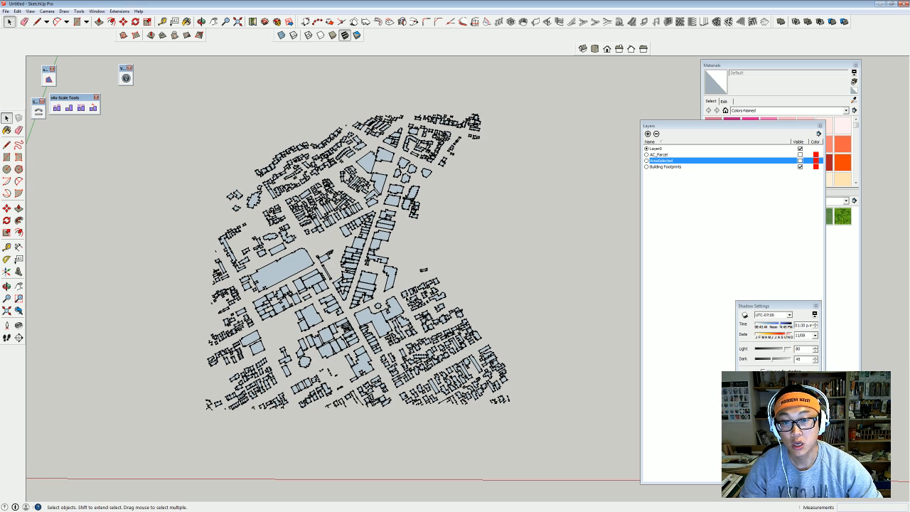
drag(176, 133, 563, 428)
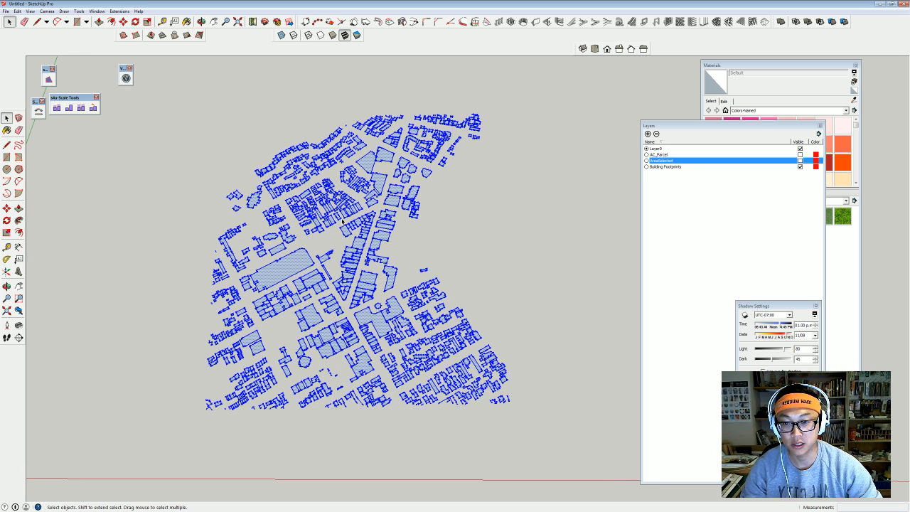
Reverse the selected footprint faces, make them one group, and deselect.
right_click(295, 260)
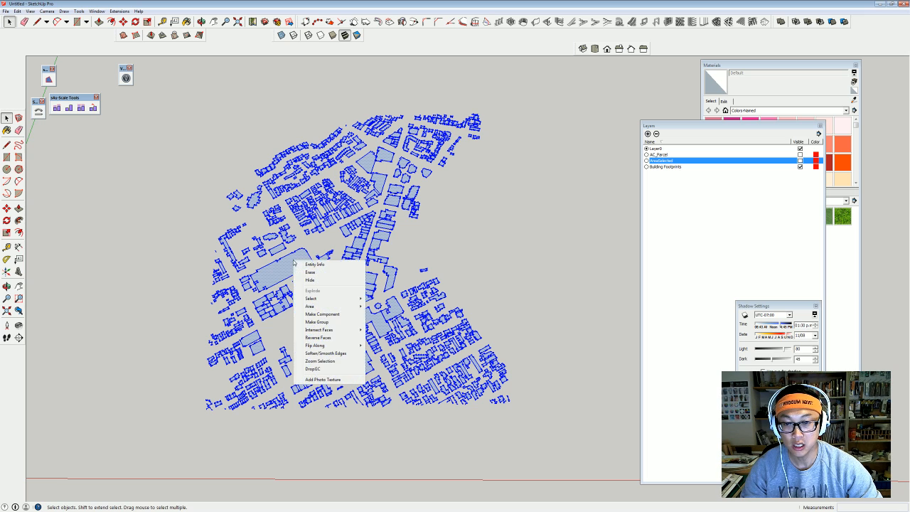
click(328, 336)
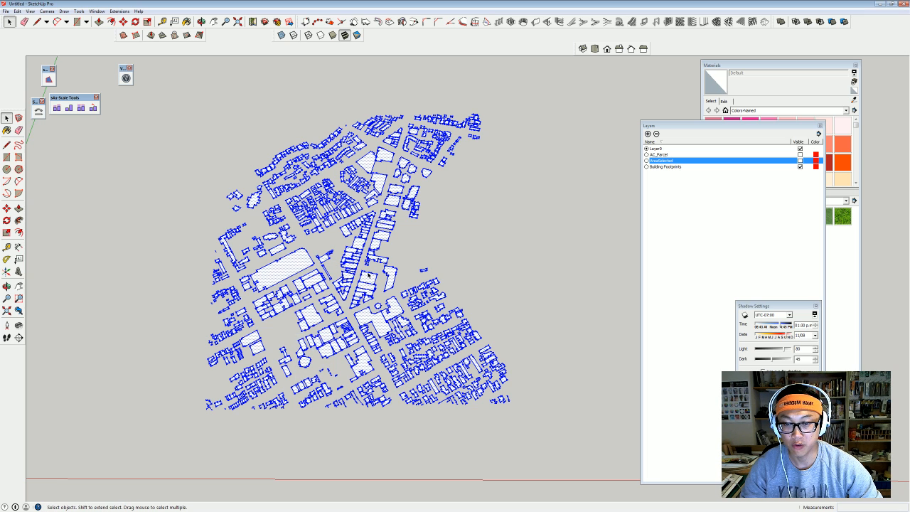
right_click(286, 272)
click(325, 334)
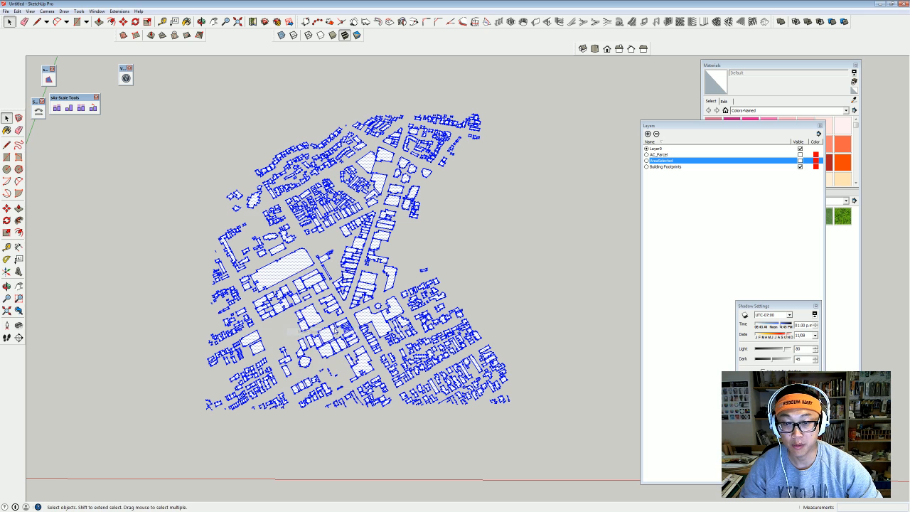
click(539, 261)
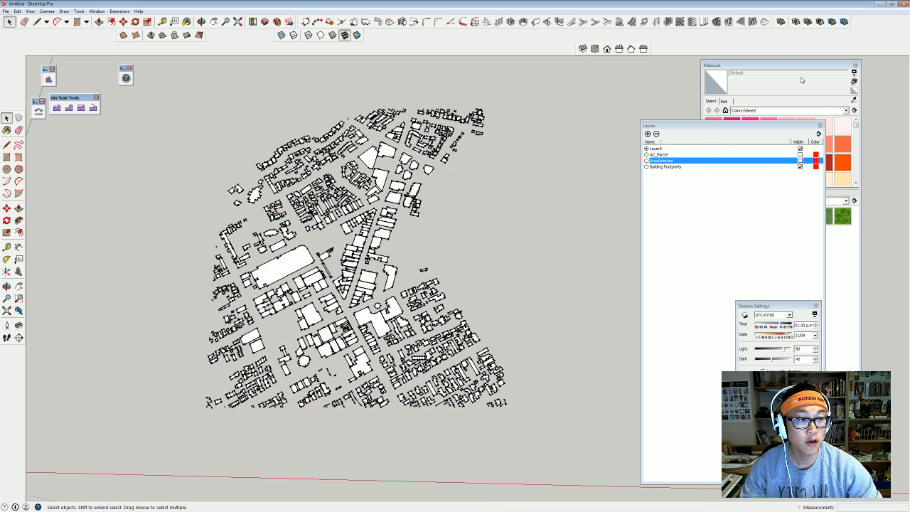
Paint the footprint group with the black material and switch the camera to Parallel Projection.
click(802, 65)
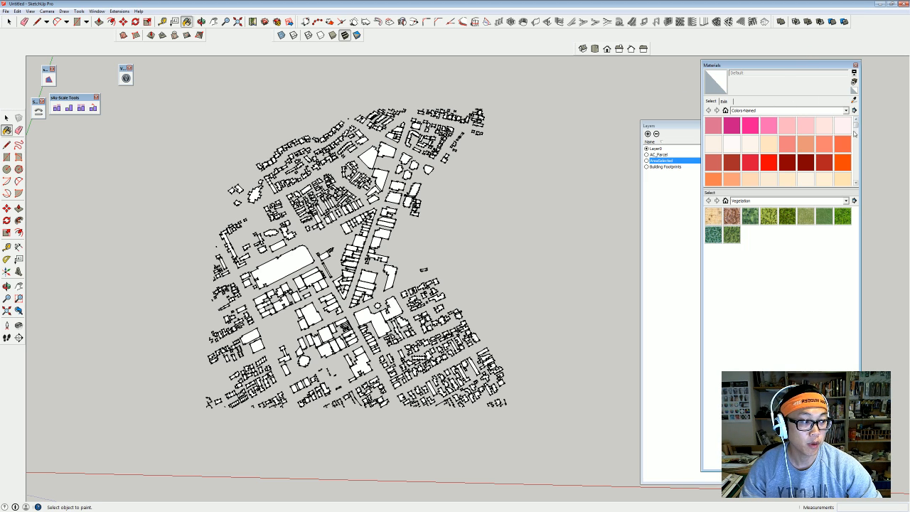
drag(857, 126, 857, 176)
click(713, 143)
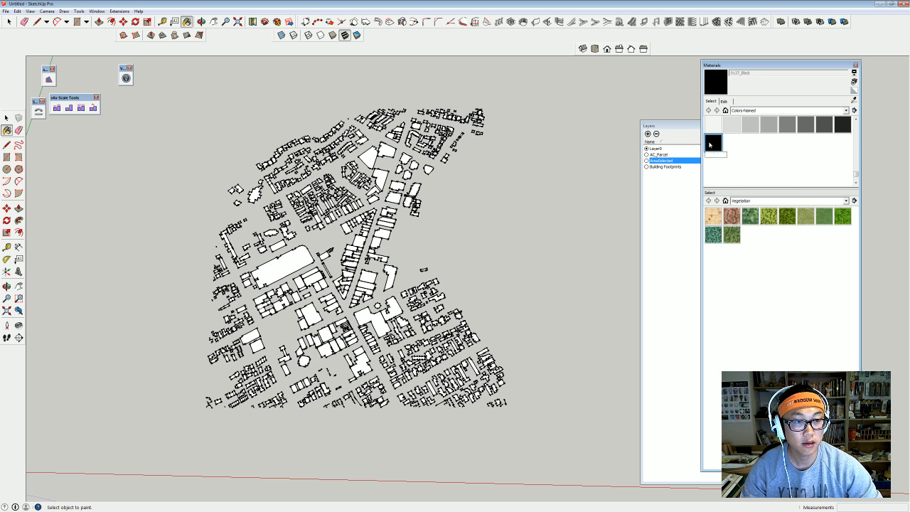
click(283, 258)
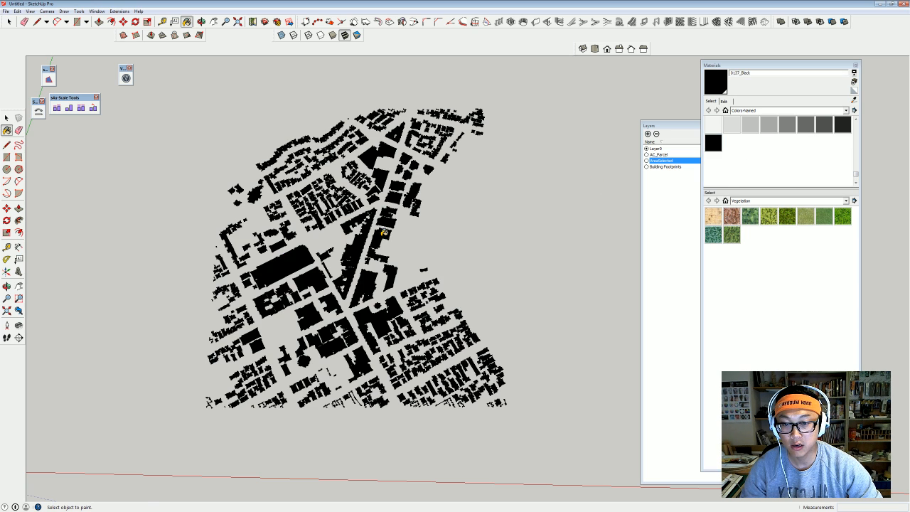
middle_drag(383, 233, 377, 317)
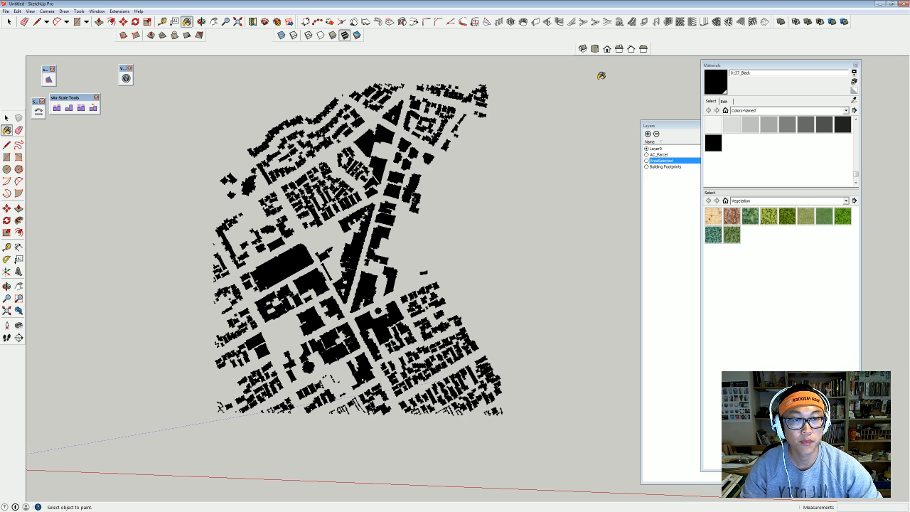
middle_drag(490, 260, 502, 263)
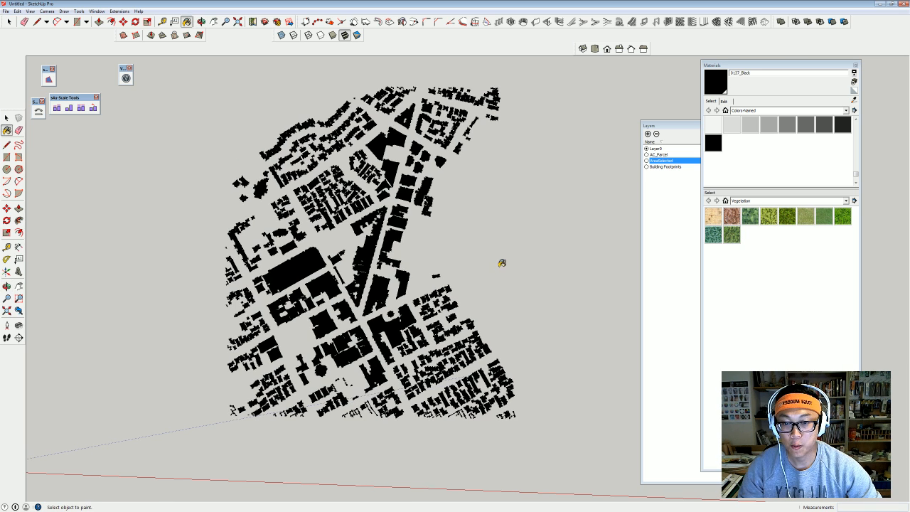
click(50, 11)
click(75, 45)
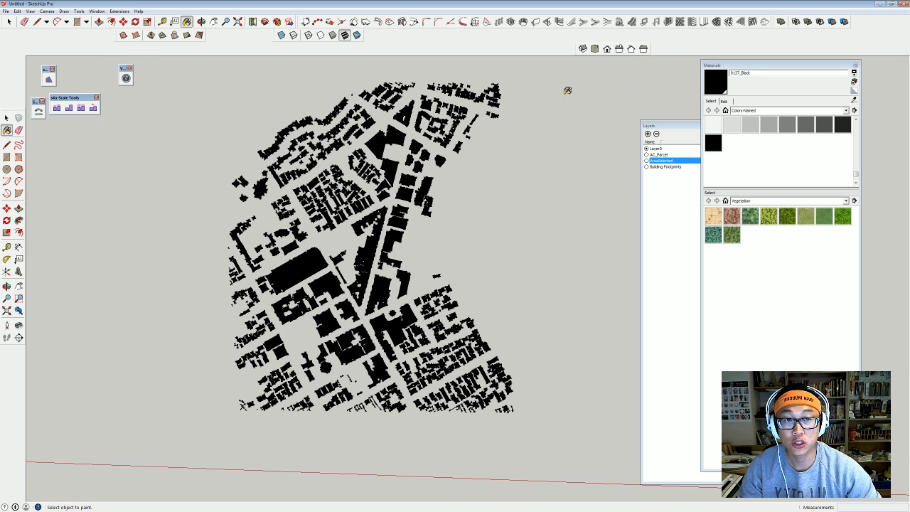
Switch to Top view and dock the Views toolbar into the second toolbar row.
click(595, 49)
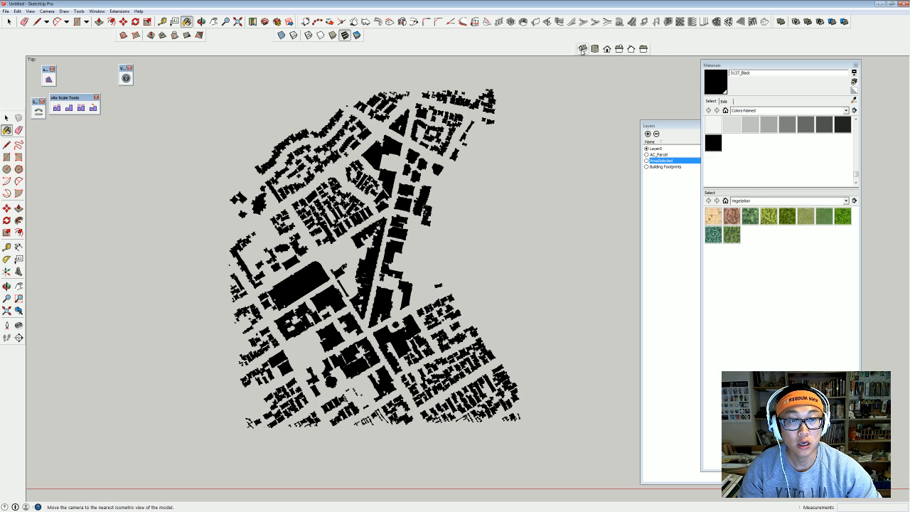
click(79, 11)
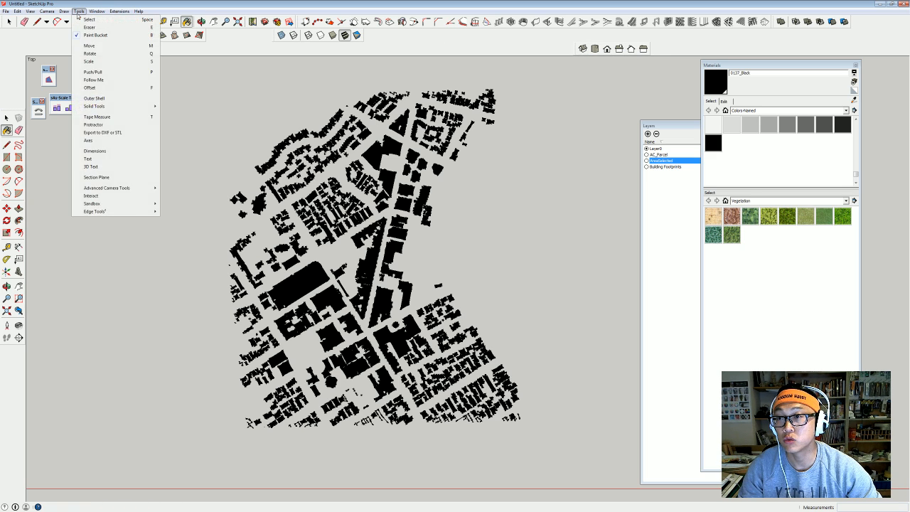
click(41, 20)
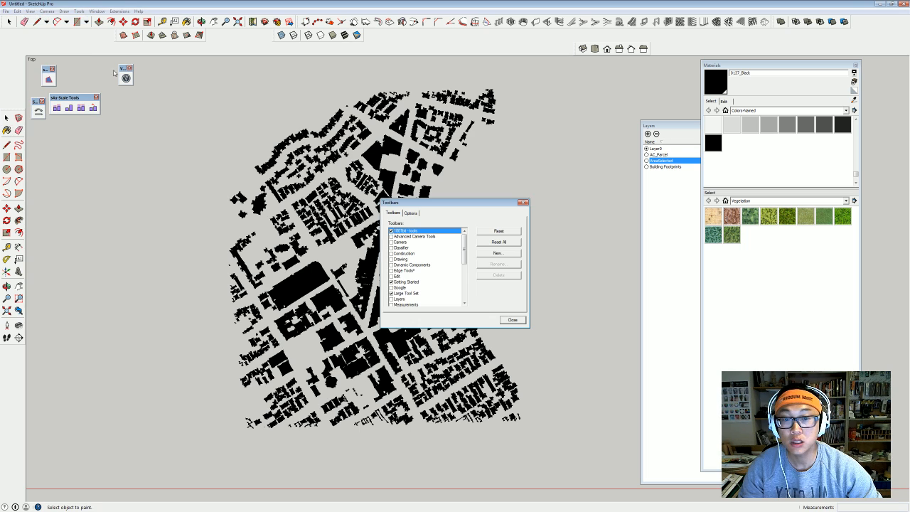
scroll(467, 245, down, 6)
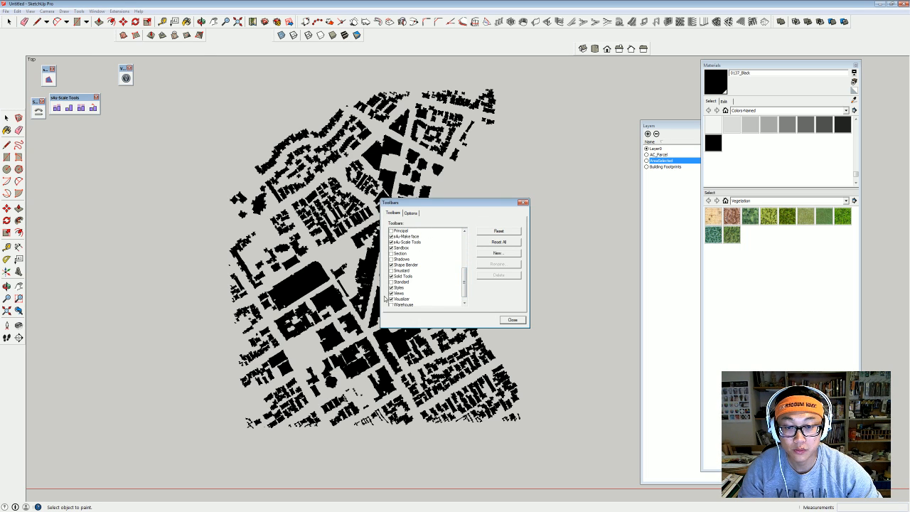
click(392, 293)
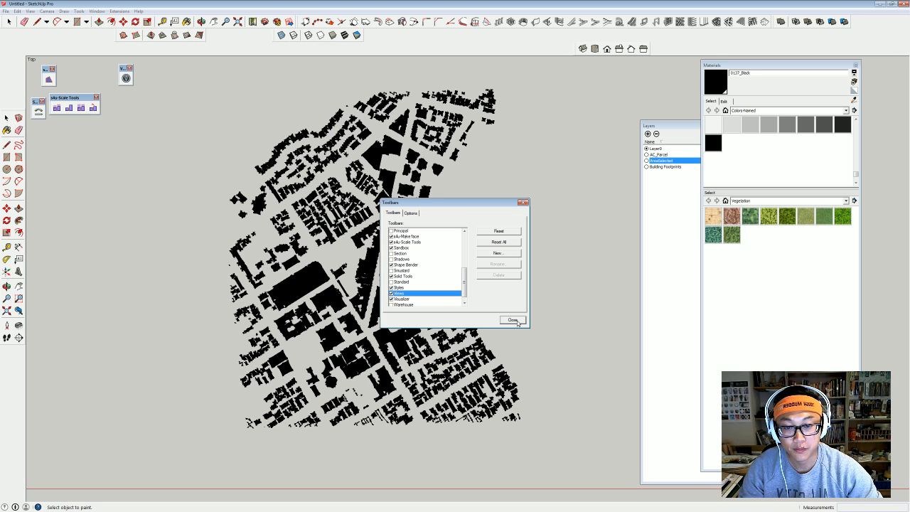
click(512, 320)
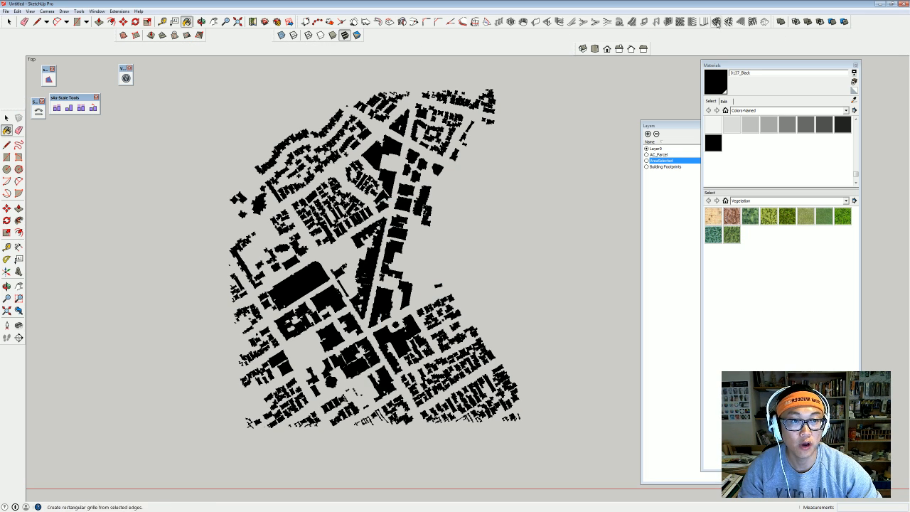
drag(580, 48, 556, 36)
Zoom and pan to frame the whole black footprint map.
scroll(357, 319, up, 1)
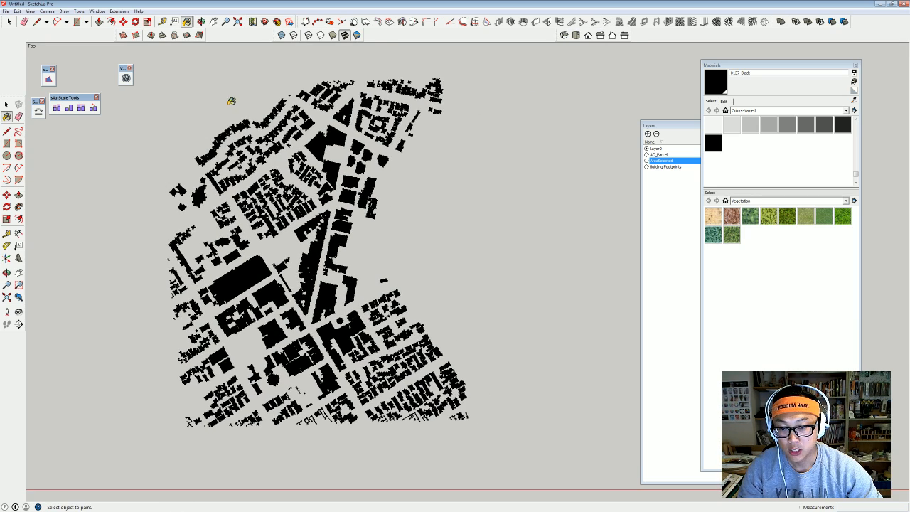
scroll(318, 299, up, 3)
scroll(318, 299, up, 6)
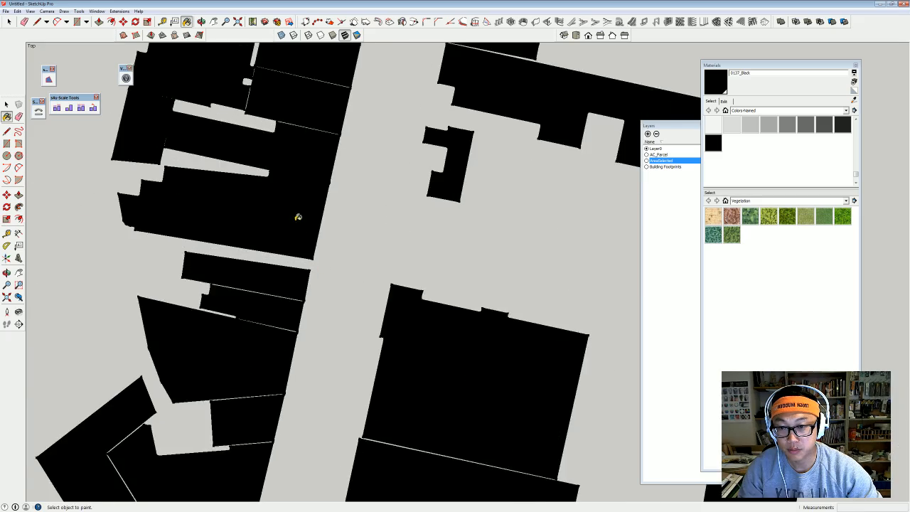
scroll(315, 138, down, 10)
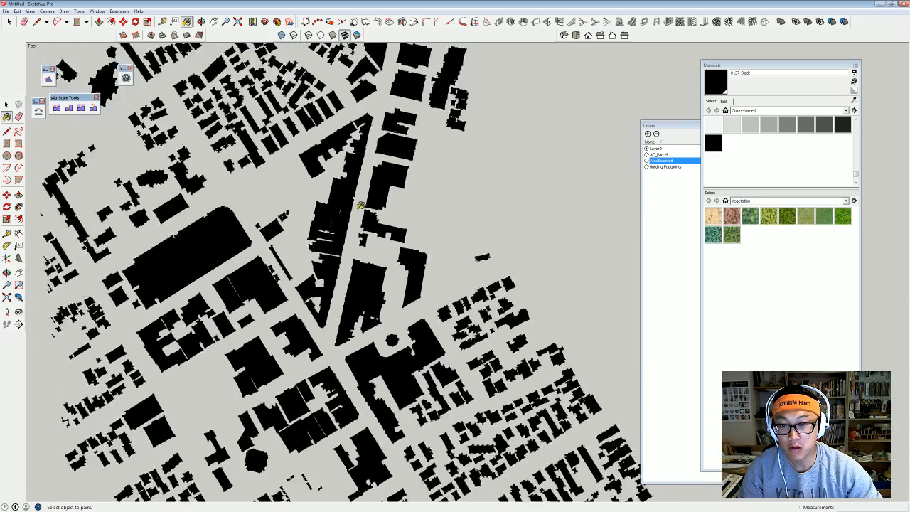
key(b)
shift+middle_drag(364, 219, 344, 269)
scroll(398, 262, down, 2)
shift+middle_drag(402, 246, 398, 257)
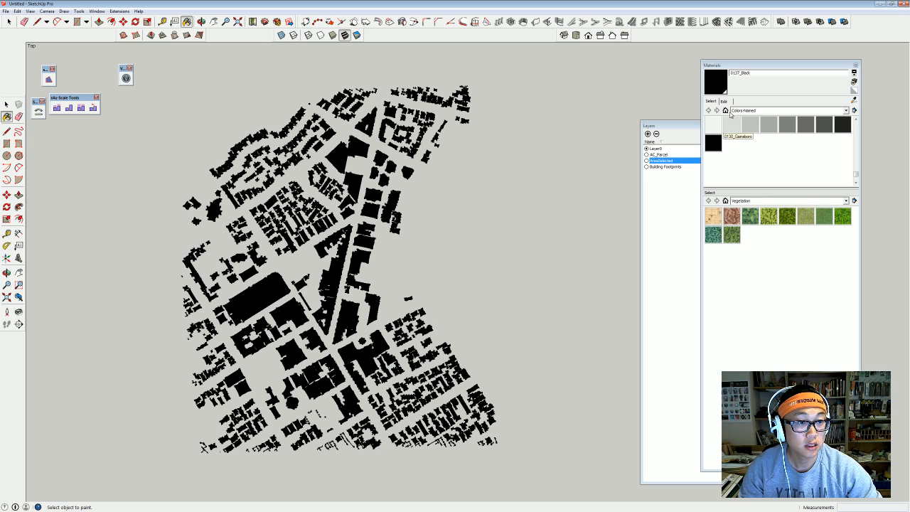
Apply the HiddenLine style with Shaded with Textures, and move the Styles panel below Materials.
click(97, 11)
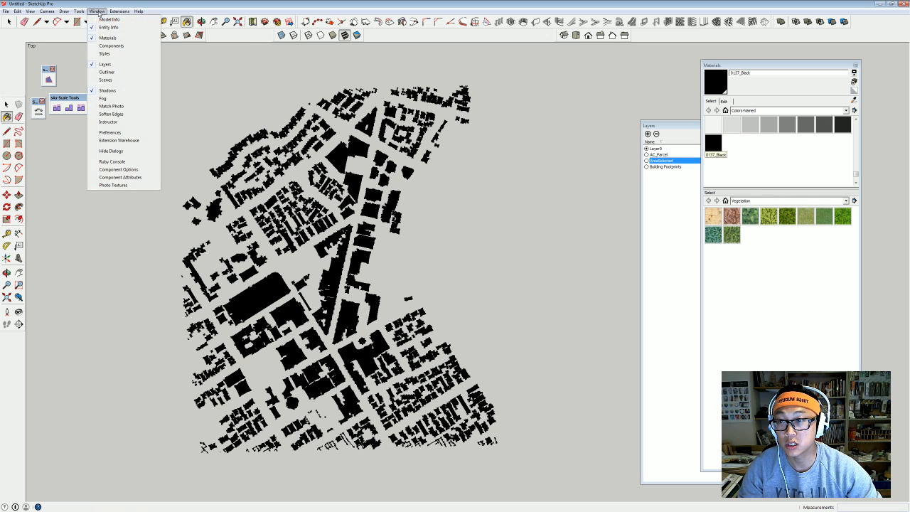
click(107, 54)
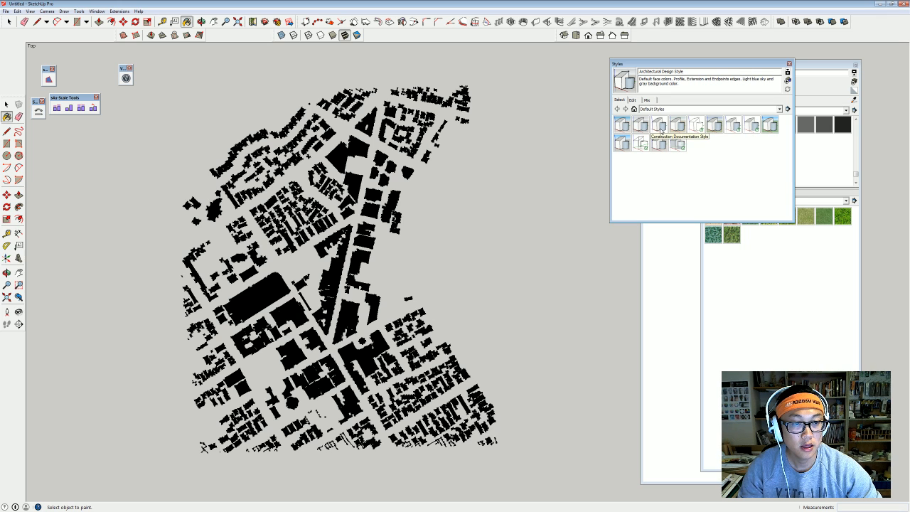
click(700, 126)
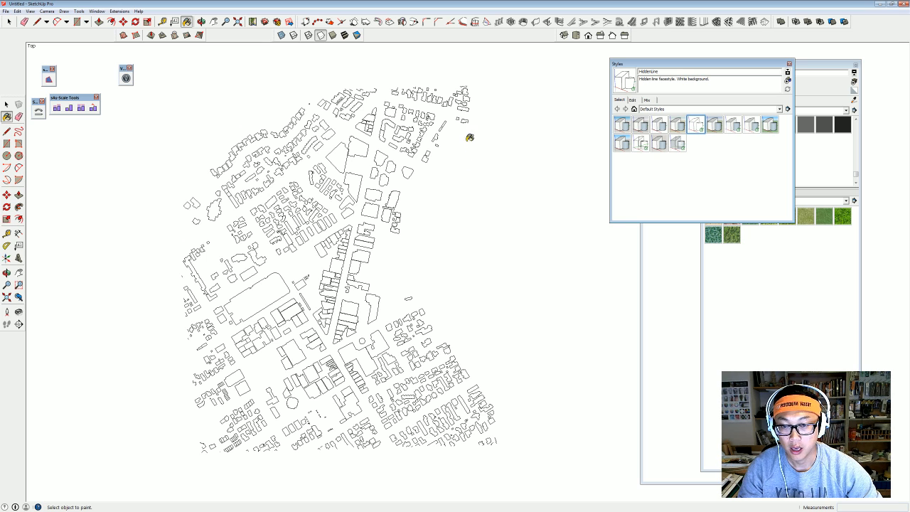
click(345, 36)
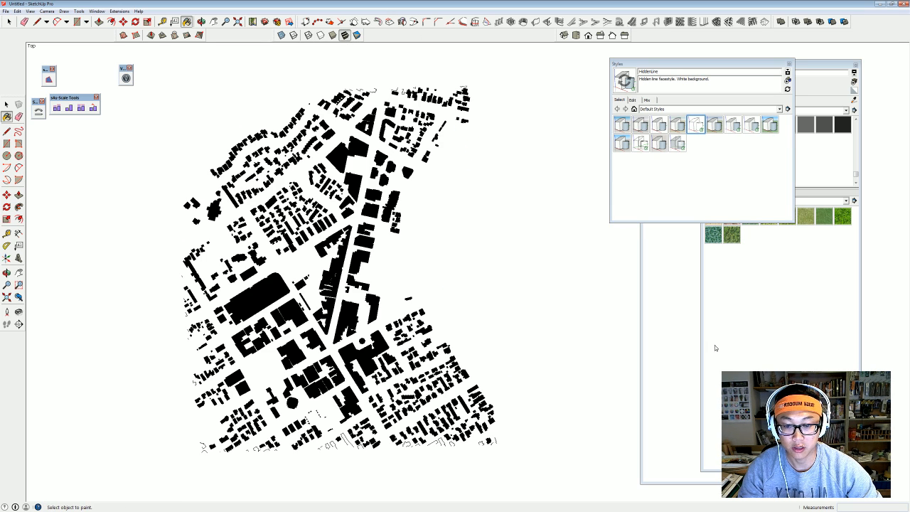
shift+middle_drag(457, 384, 476, 387)
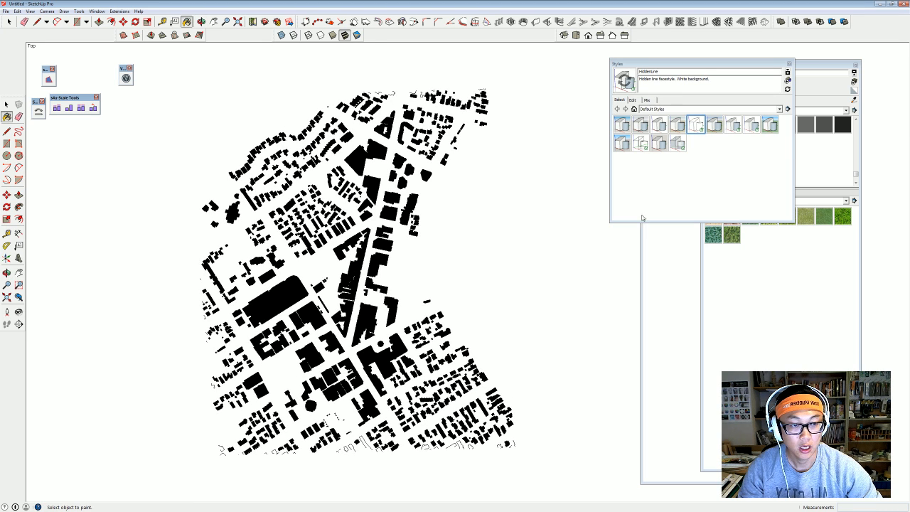
drag(747, 65, 796, 246)
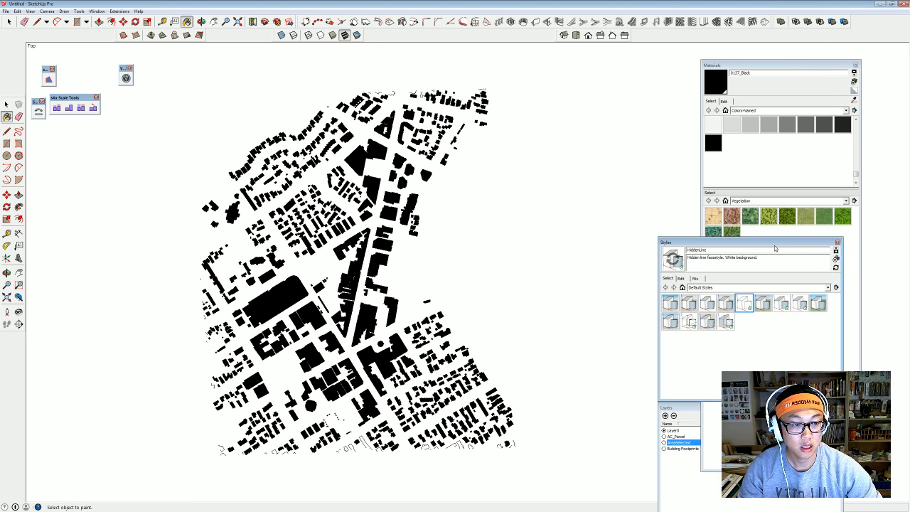
Add a scene named 'Figure Ground' for the top view, then start Save As.
click(116, 12)
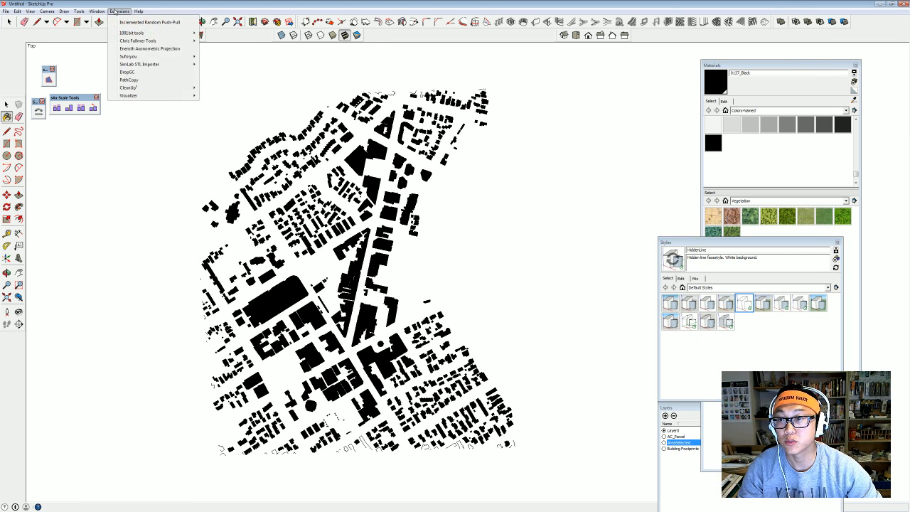
click(97, 12)
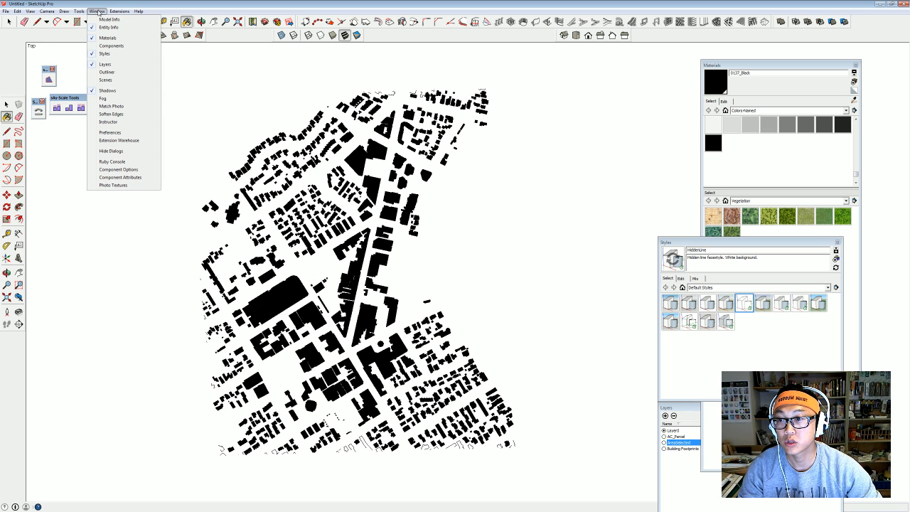
click(114, 80)
click(715, 201)
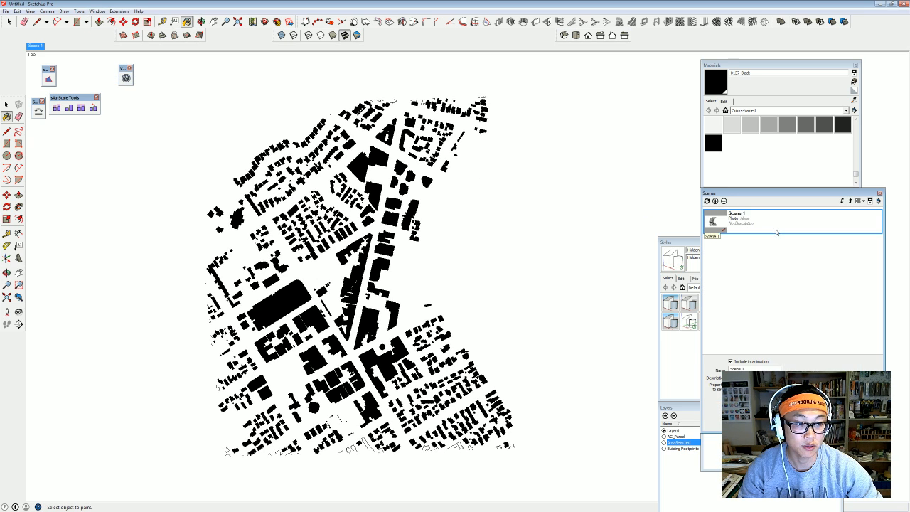
drag(766, 370, 702, 375)
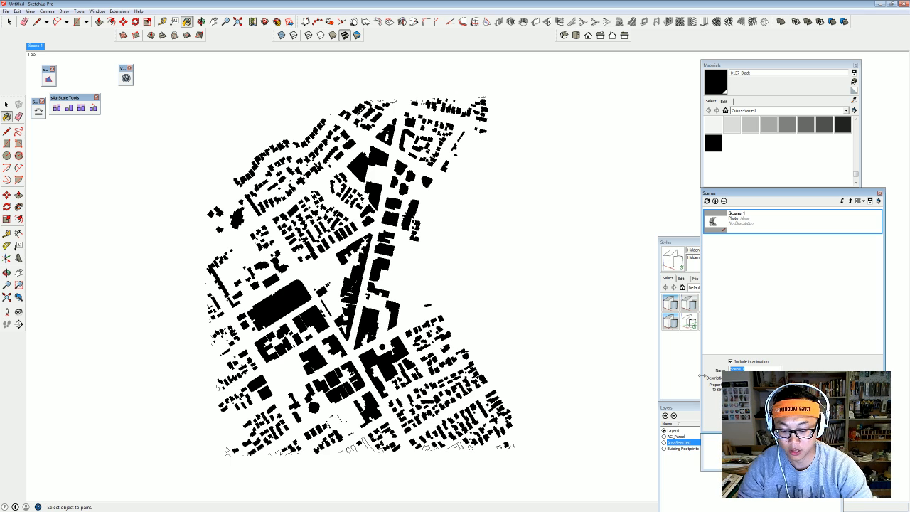
text(Figure Grou)
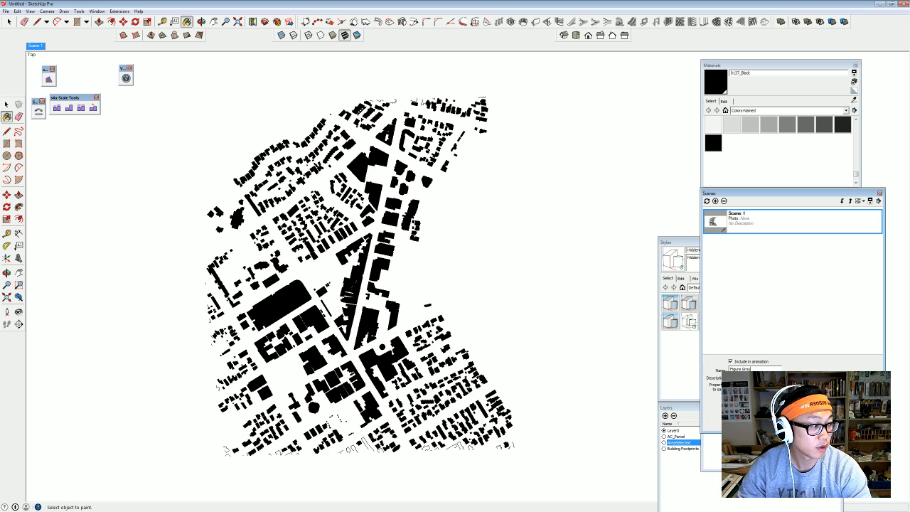
text(nd)
key(Return)
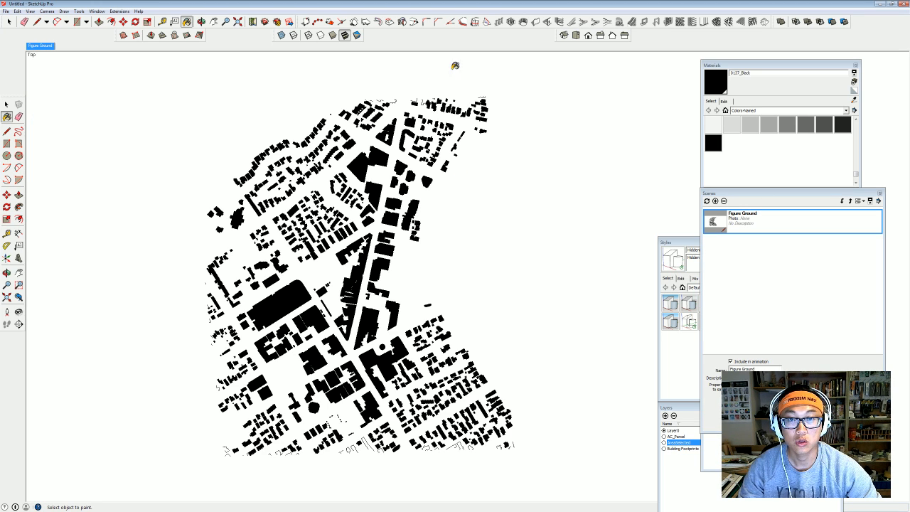
middle_drag(451, 256, 438, 276)
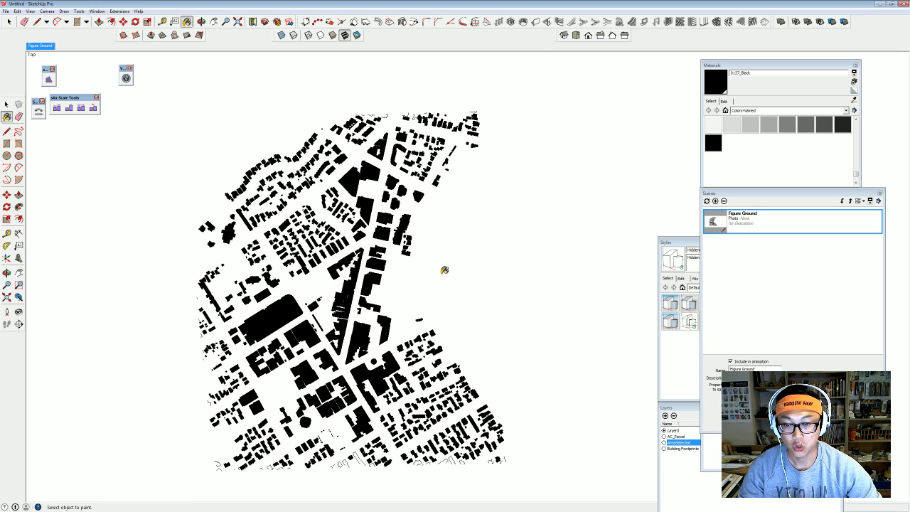
key(ctrl+s)
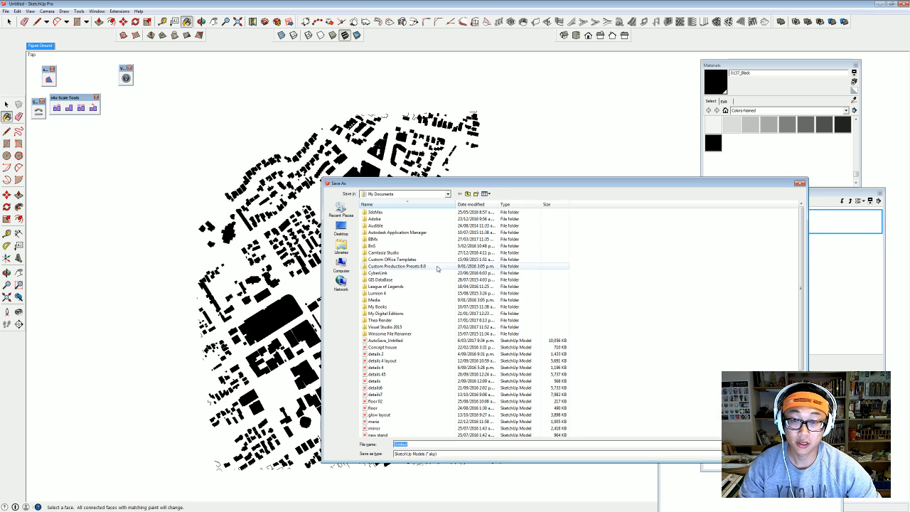
Save the model as 'figure sketchup' in the dataset folder on the Desktop.
click(341, 228)
double_click(505, 355)
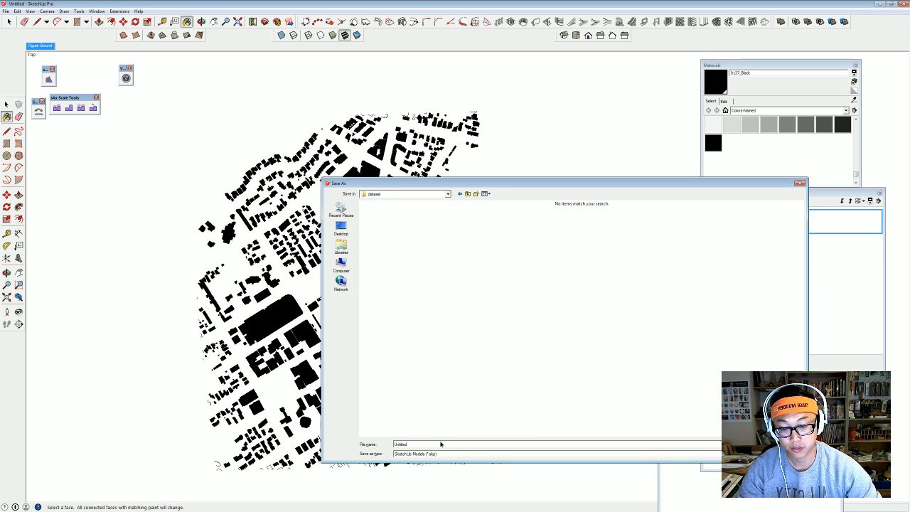
double_click(440, 443)
text(figure sketchup)
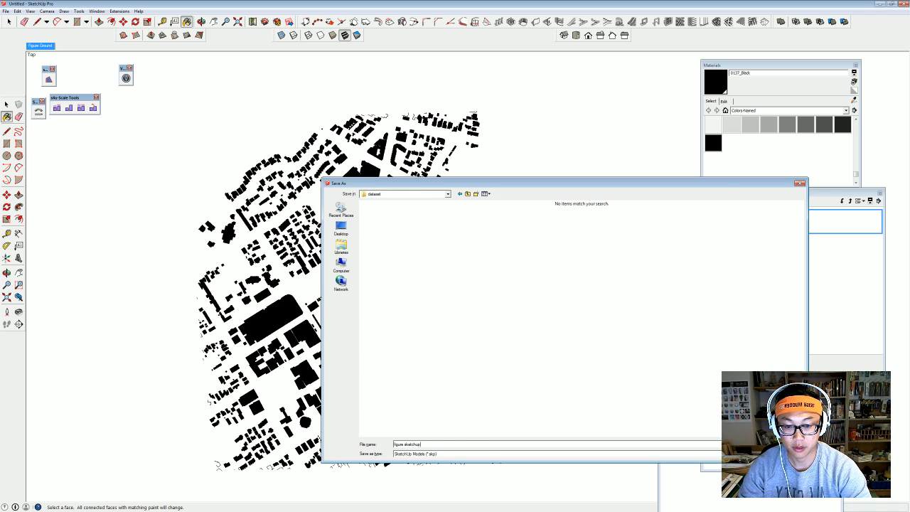
key(Return)
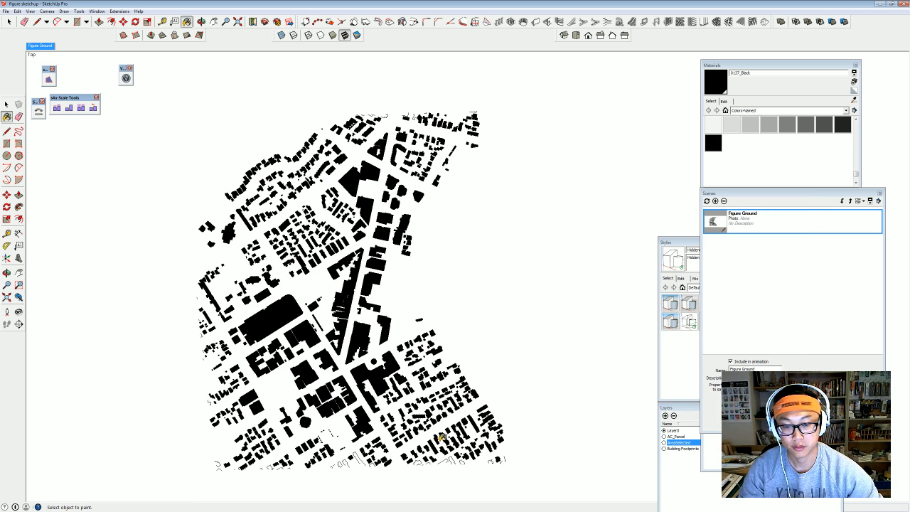
Send the saved model to LayOut from the File menu.
shift+middle_drag(443, 240, 442, 222)
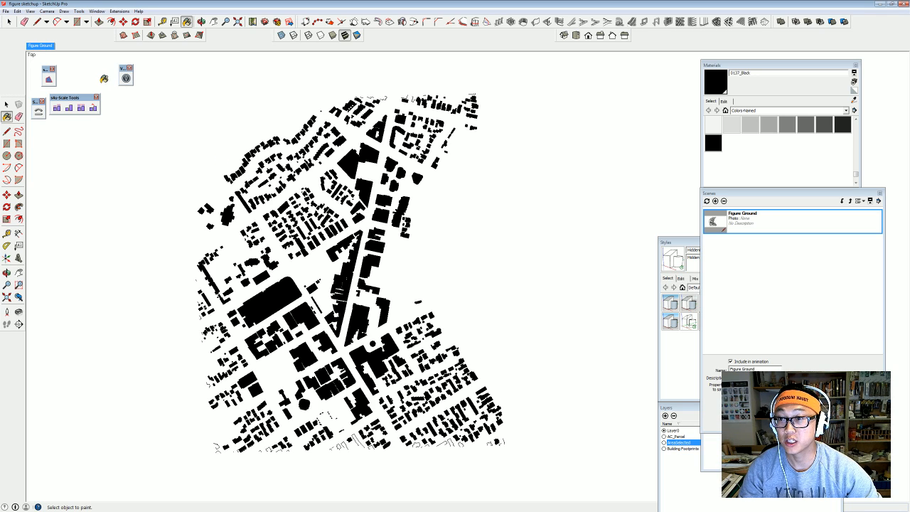
click(7, 11)
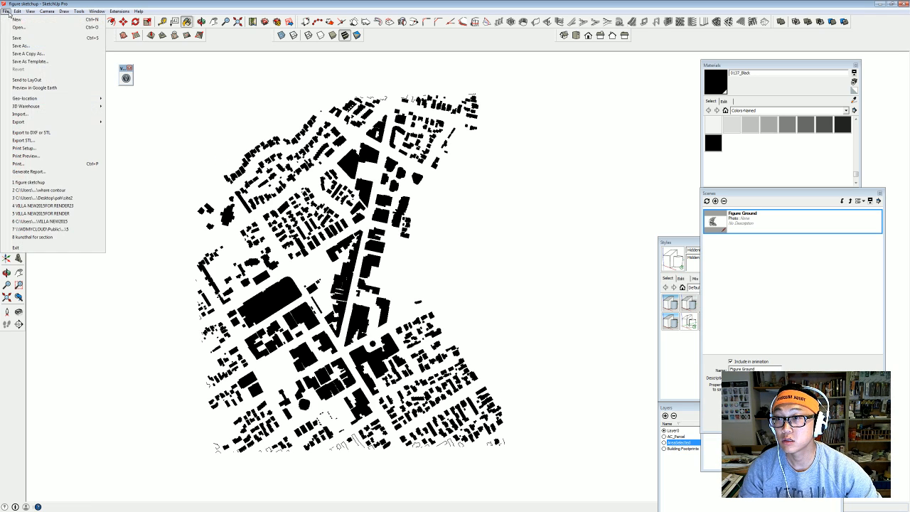
click(68, 79)
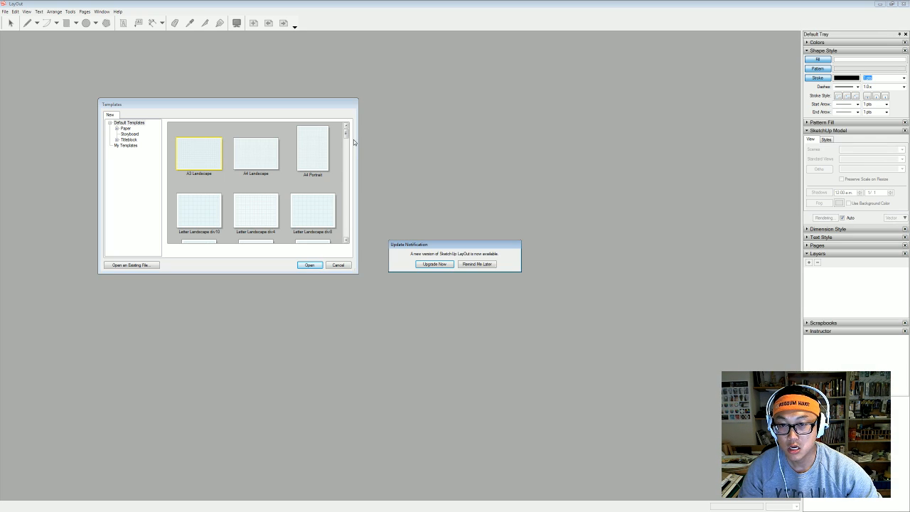
Postpone the update notice and start a document from the A1 Landscape Sidebar template.
click(477, 264)
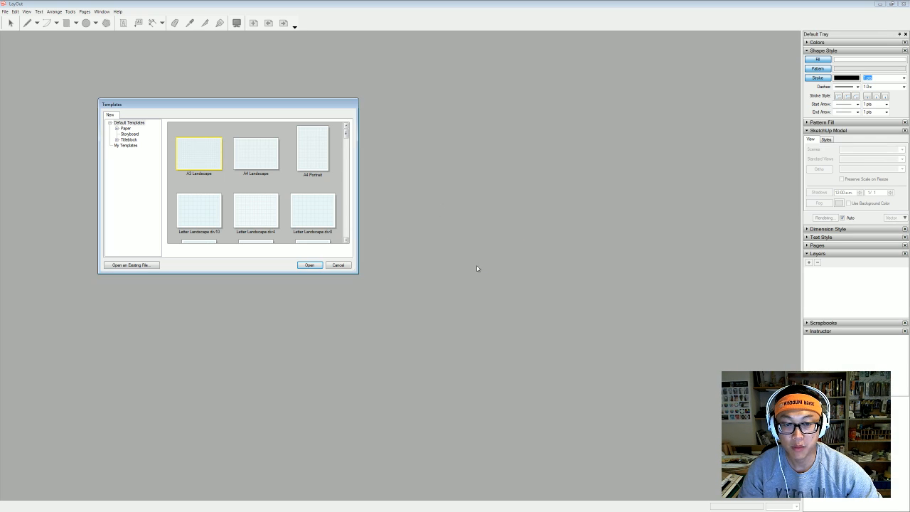
drag(347, 135, 358, 205)
drag(358, 213, 358, 226)
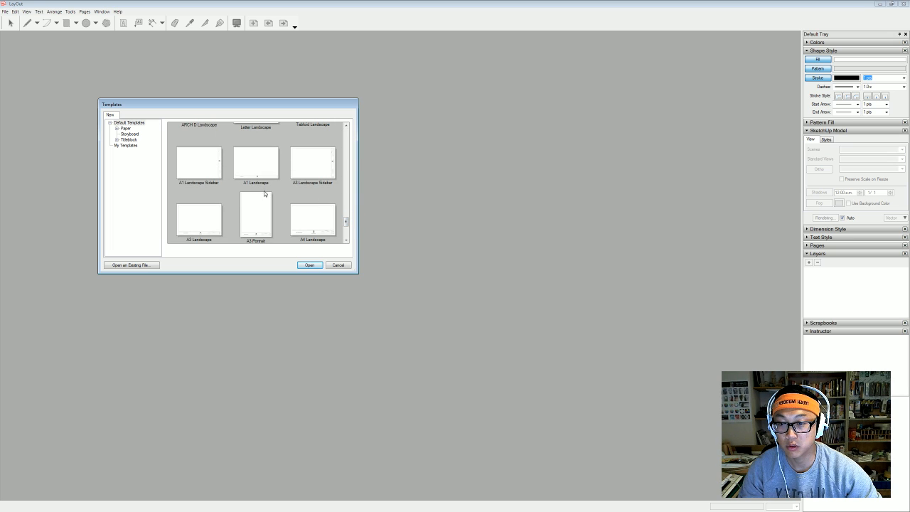
click(263, 170)
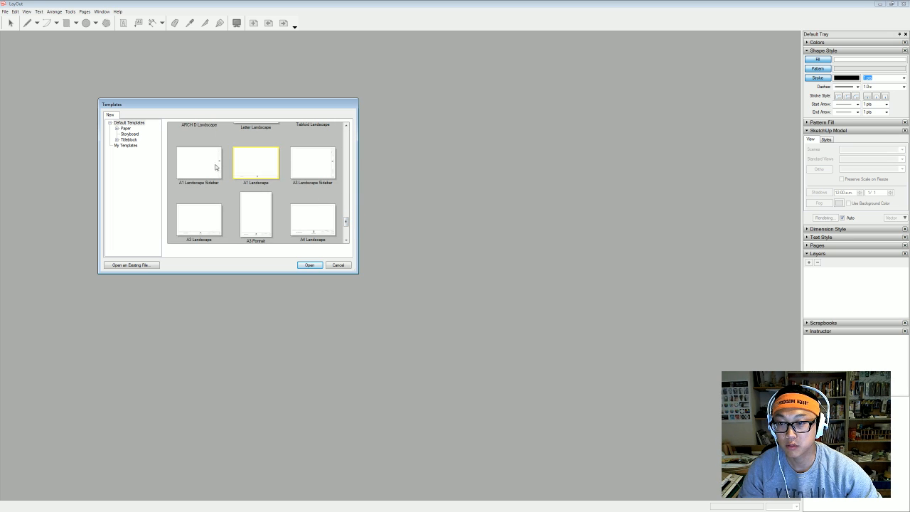
double_click(191, 156)
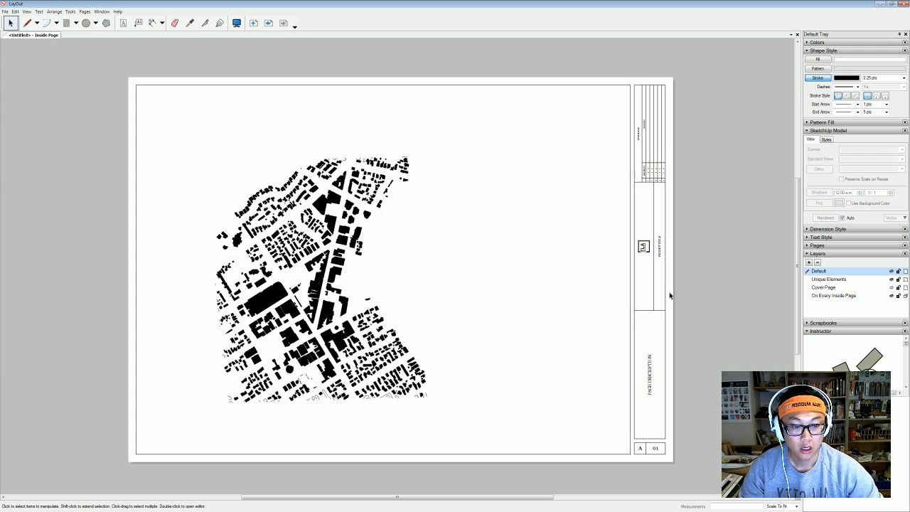
Delete the title block sidebar along with its leftover thin line and vertical text box.
drag(715, 472, 642, 79)
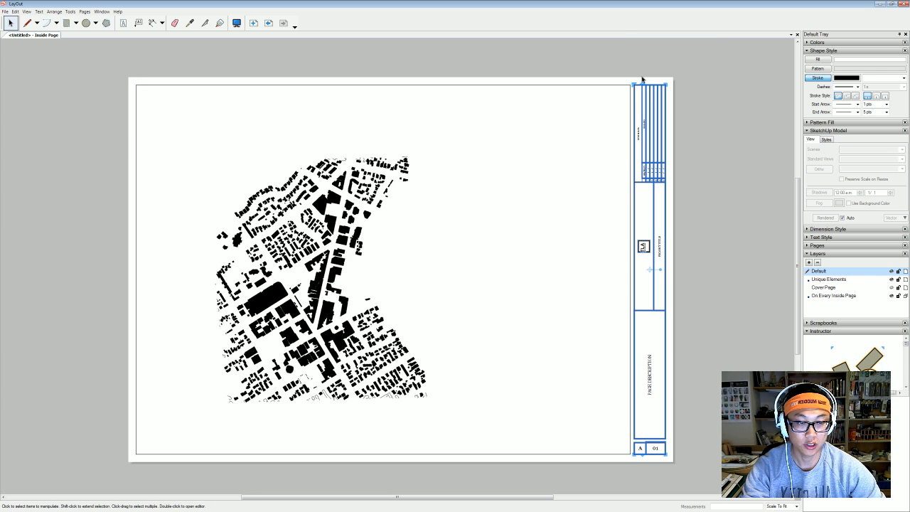
key(Delete)
click(642, 130)
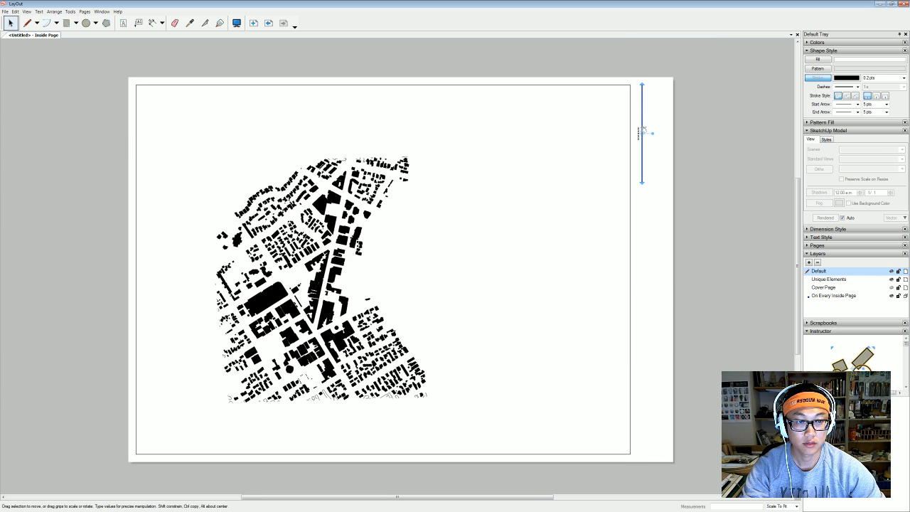
key(Delete)
click(638, 133)
key(Delete)
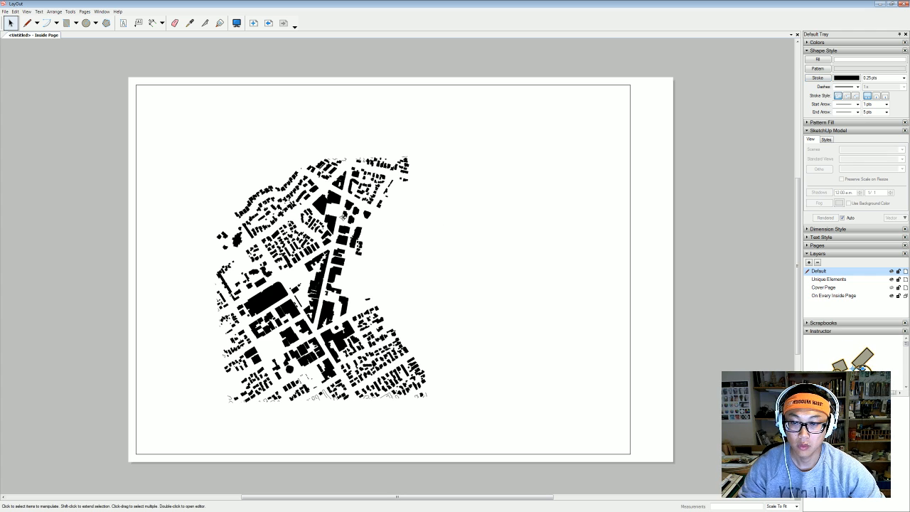
Delete the black page border rectangle, leaving the map viewport selected.
click(518, 169)
click(630, 90)
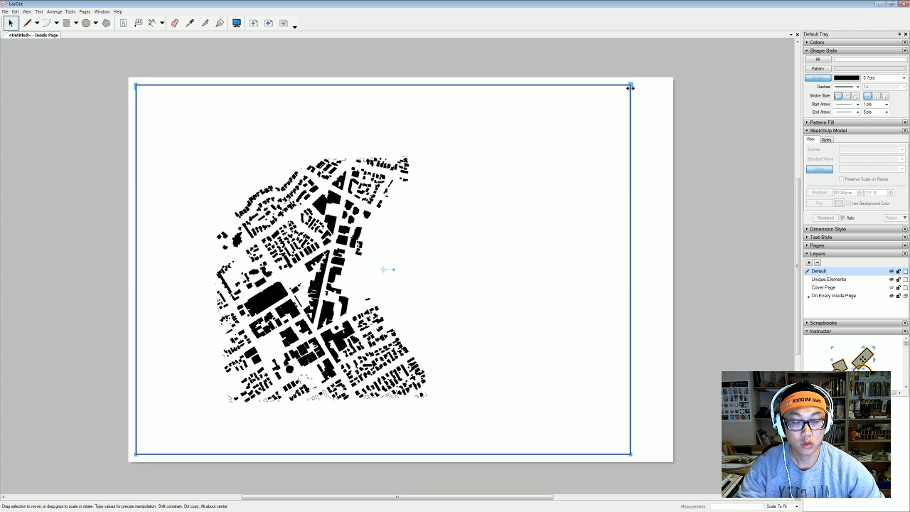
key(Delete)
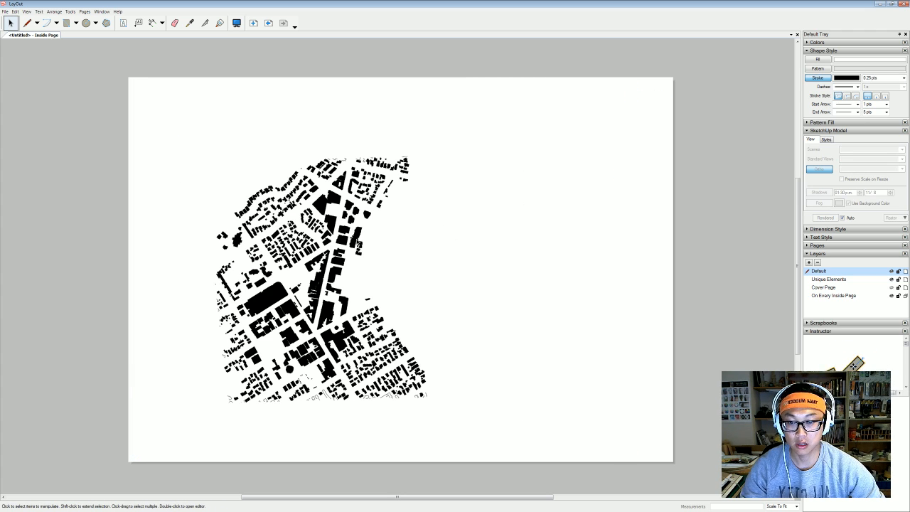
click(280, 318)
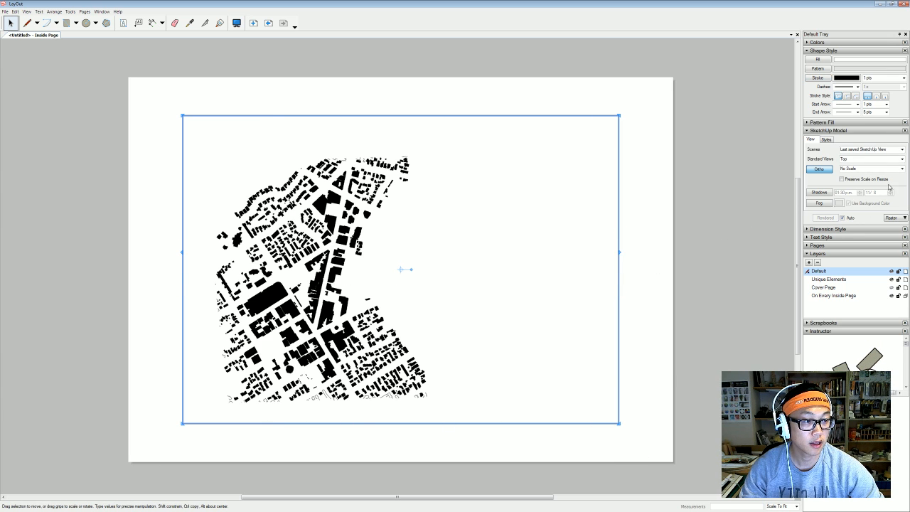
Create a custom 1 mm : 2000 mm scale, with mm for both paper and model units.
click(901, 169)
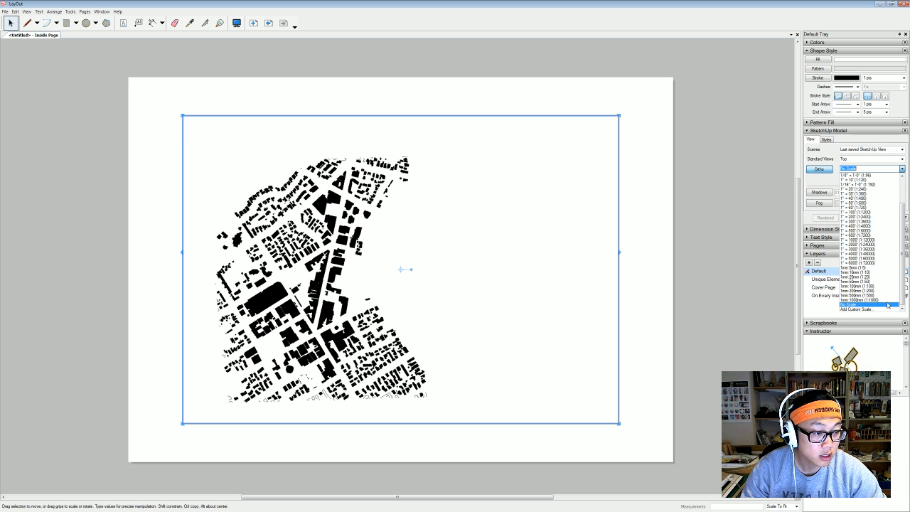
click(861, 308)
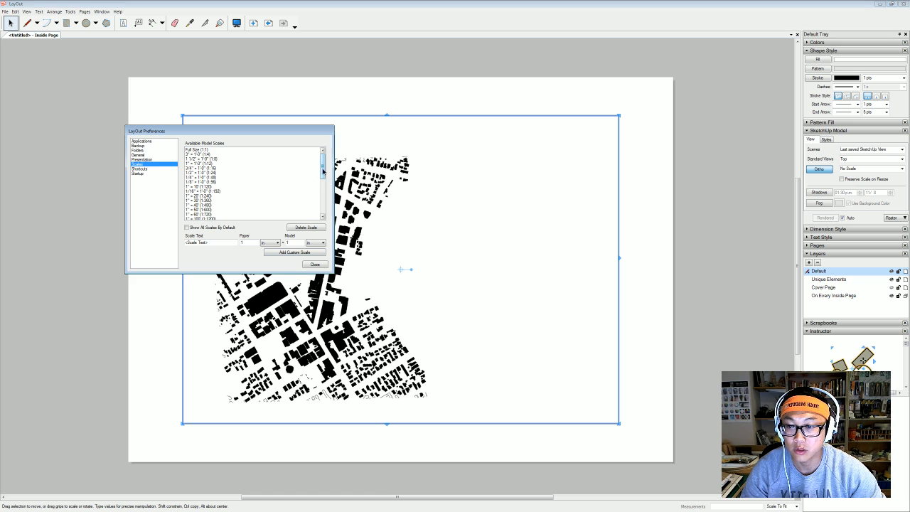
scroll(308, 190, down, 1)
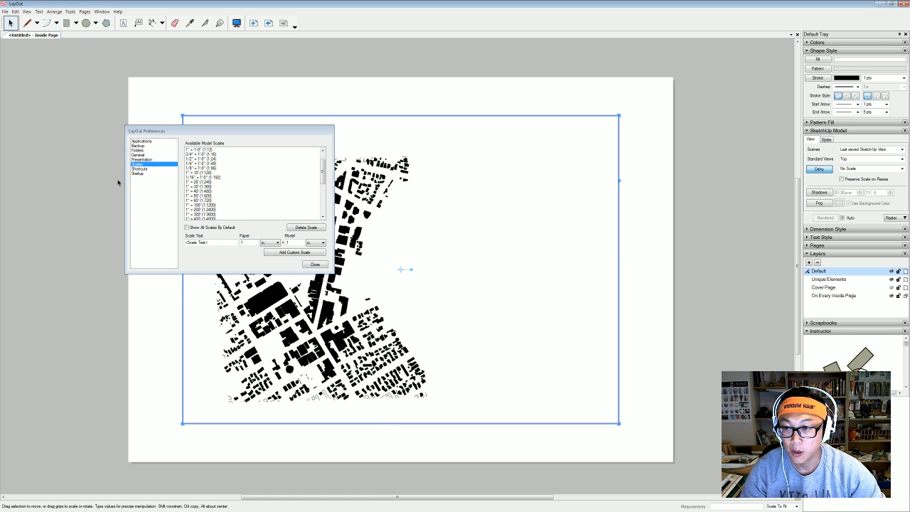
click(275, 243)
click(270, 257)
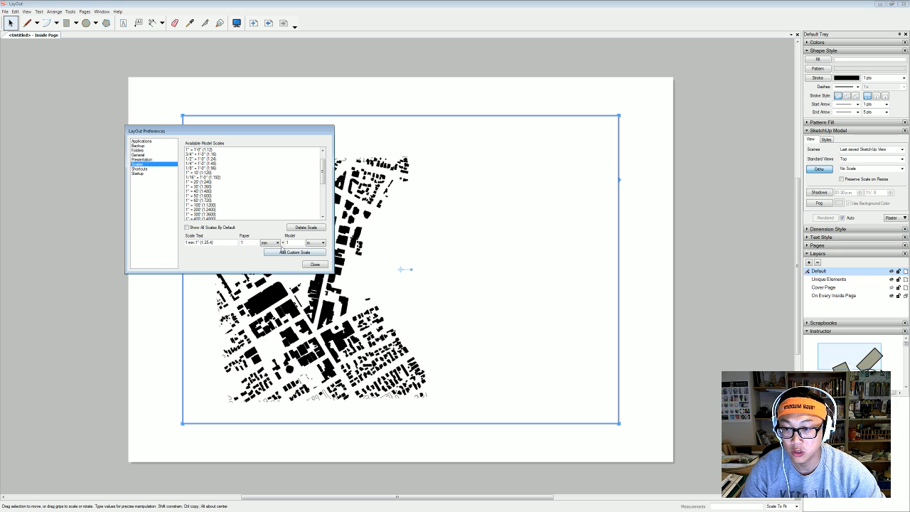
click(319, 243)
click(313, 256)
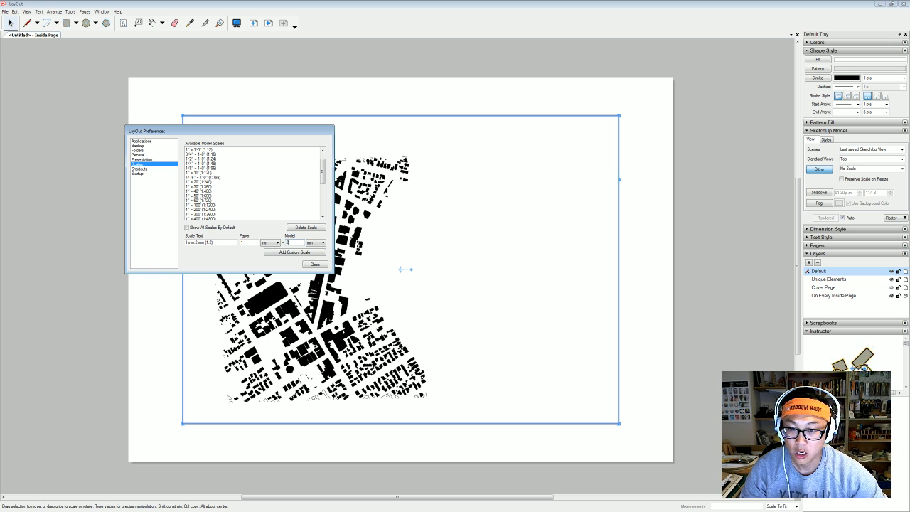
text(2000)
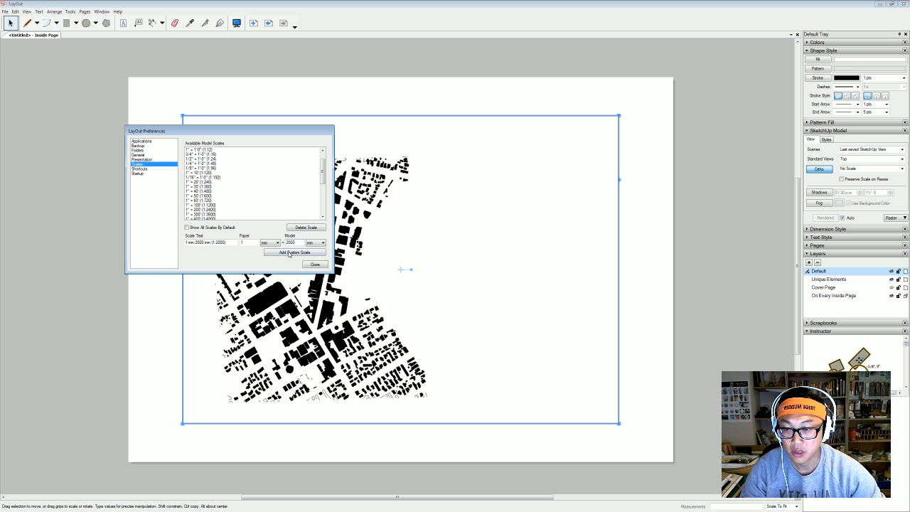
click(288, 255)
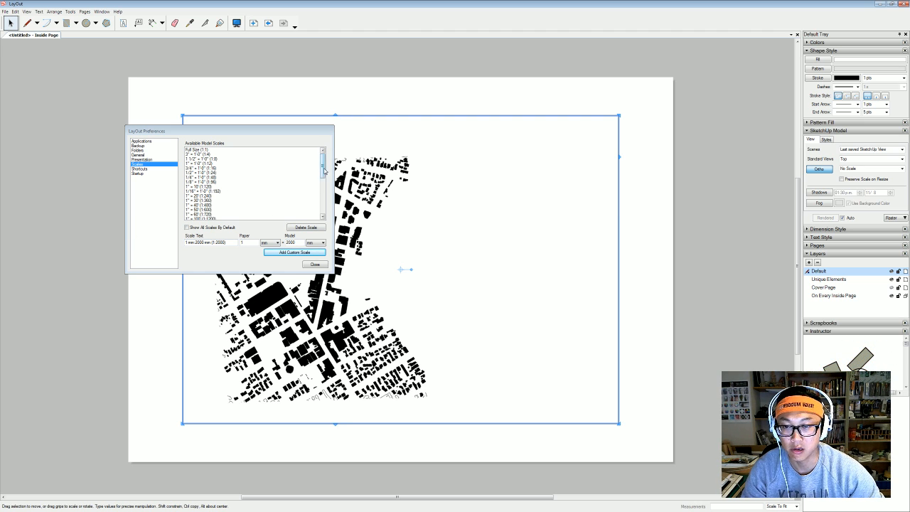
drag(322, 168, 328, 207)
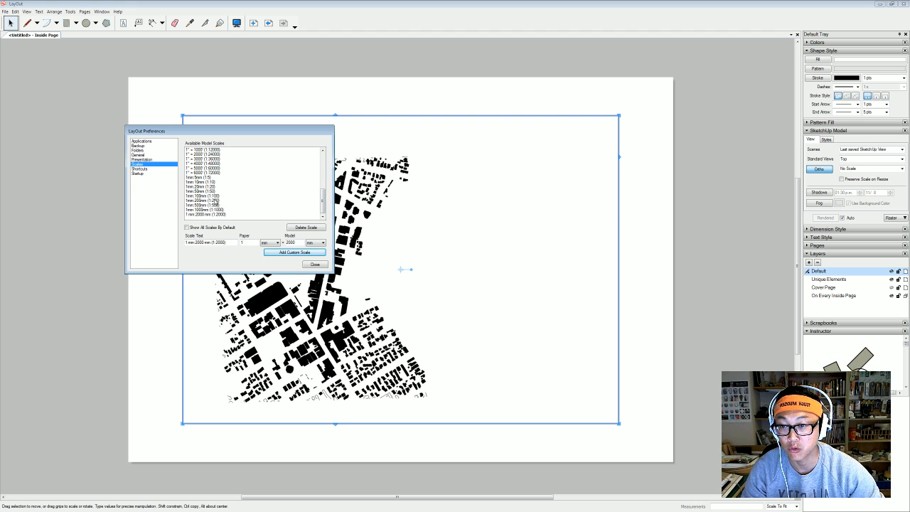
click(315, 265)
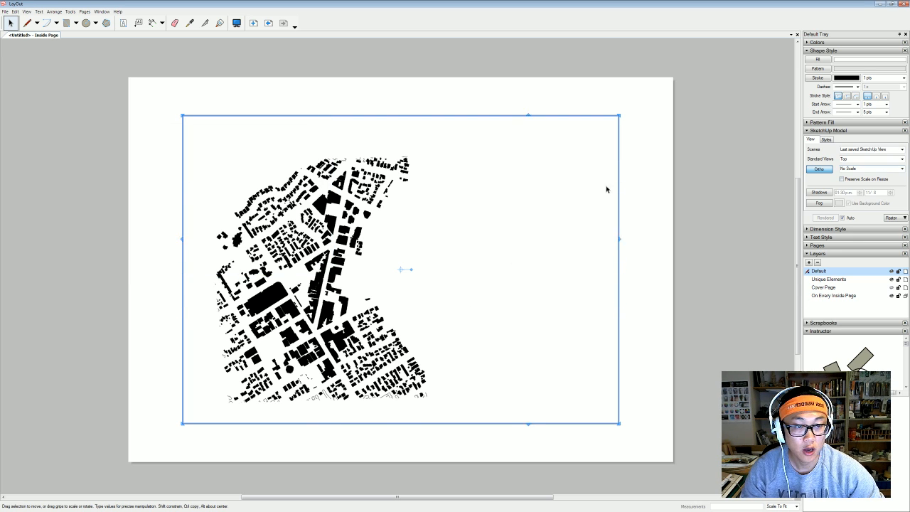
Set the map viewport's scale to 1 mm:2000 mm (1:2000).
click(644, 180)
click(322, 195)
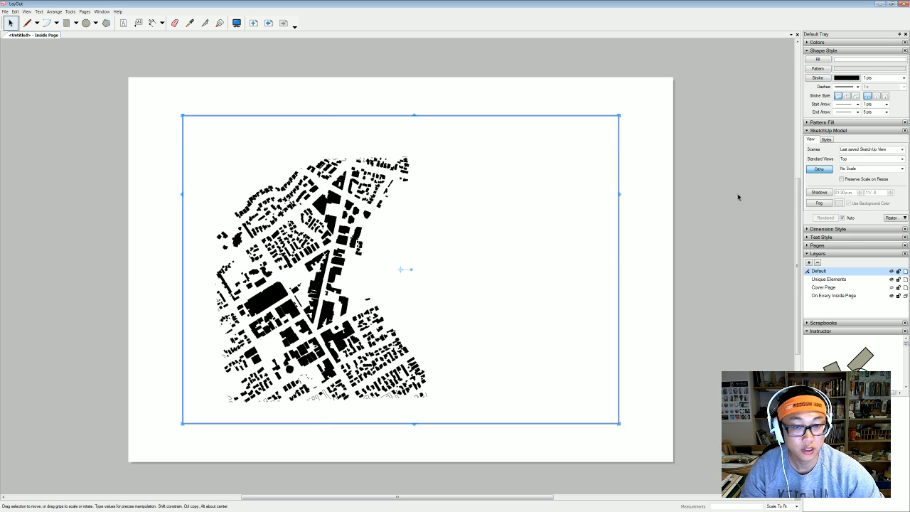
click(902, 171)
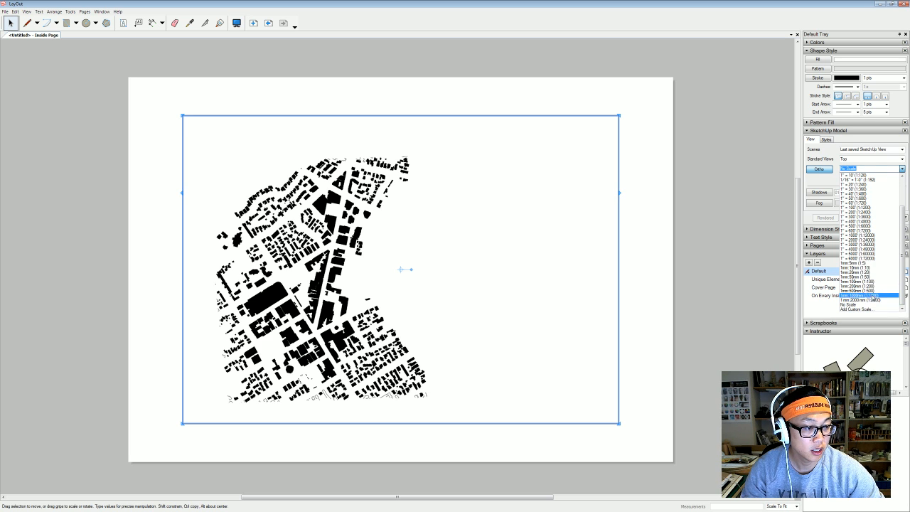
click(873, 299)
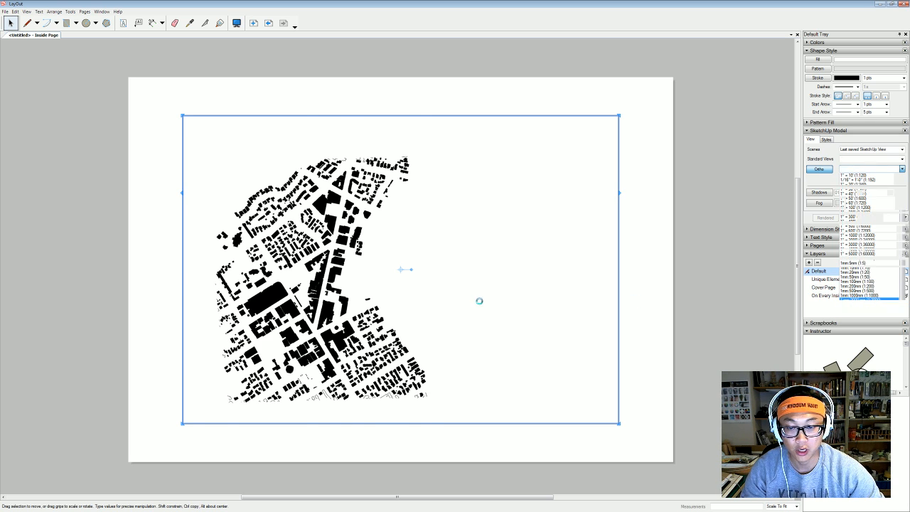
scroll(448, 304, down, 3)
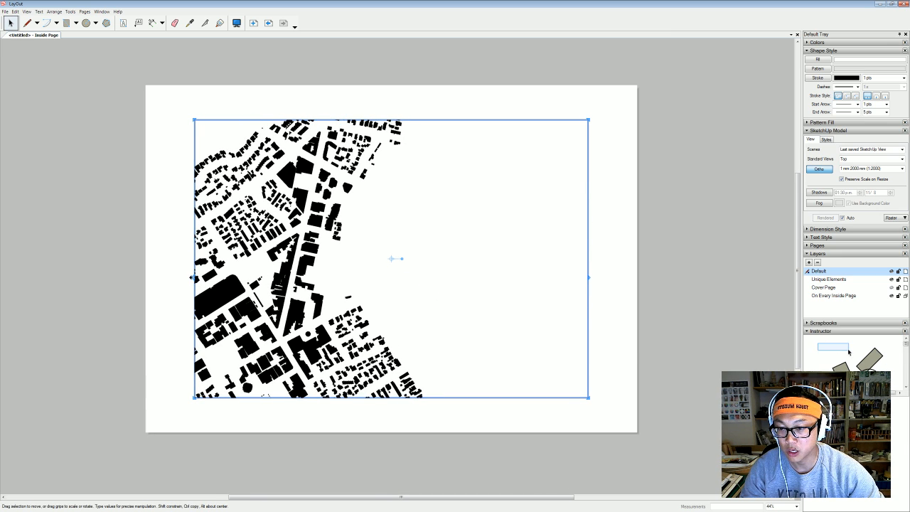
Crop the map frame by dragging its left and right edges inward around the footprints.
drag(194, 283, 171, 272)
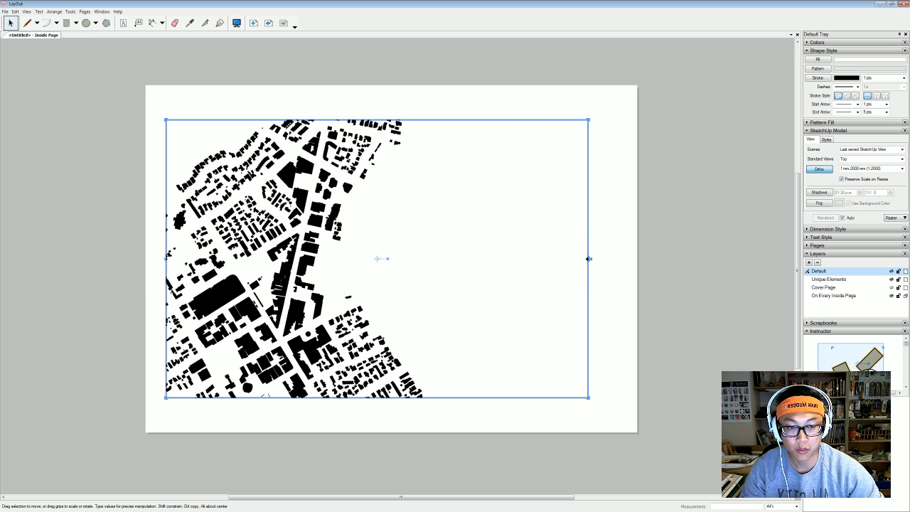
drag(588, 259, 451, 269)
click(572, 285)
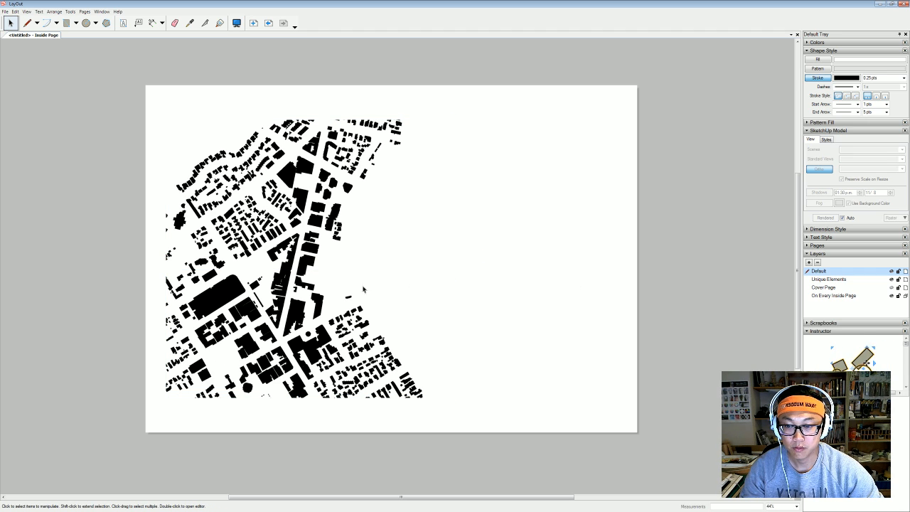
scroll(362, 289, up, 2)
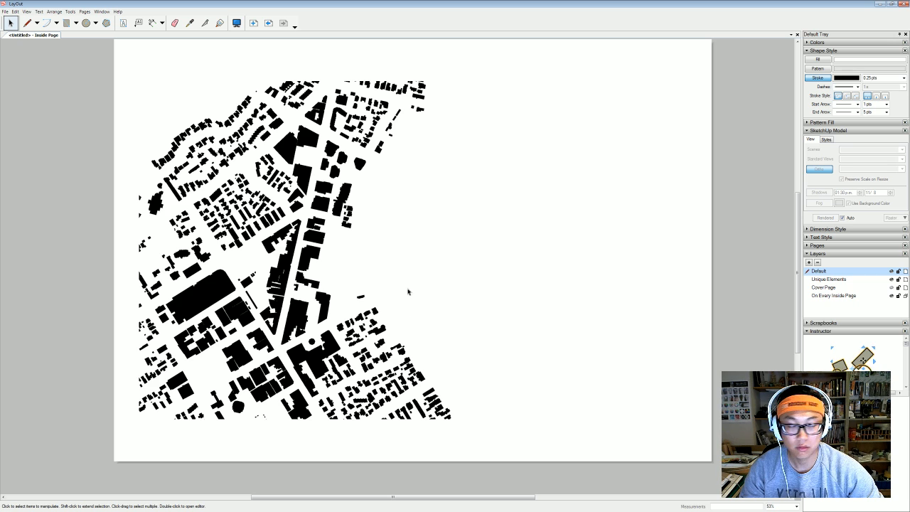
scroll(424, 290, down, 1)
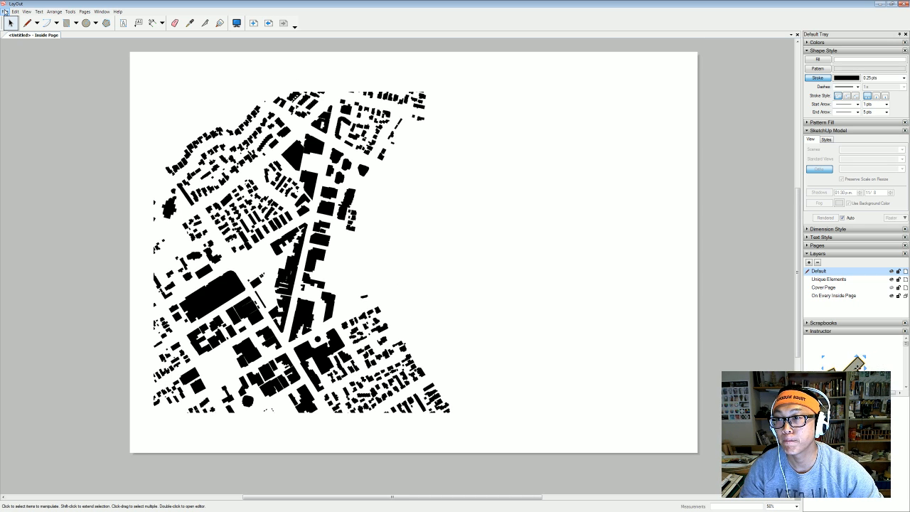
click(5, 12)
Export the sheet as figure sketchup.pdf with High output quality.
mouse_move(55, 126)
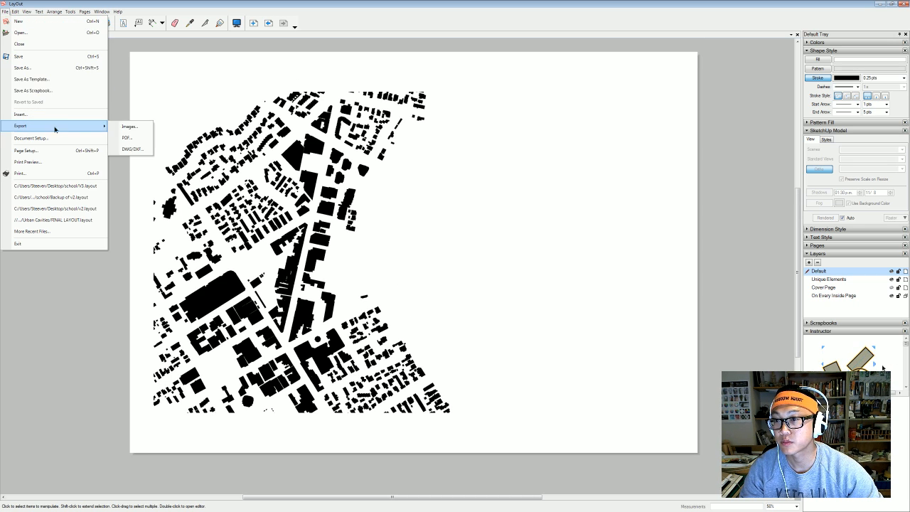
click(142, 143)
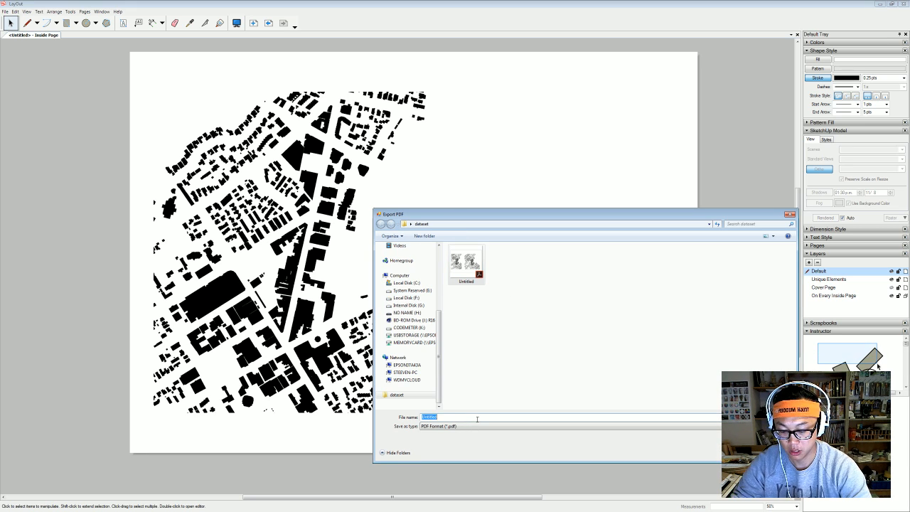
text(figure sketchup)
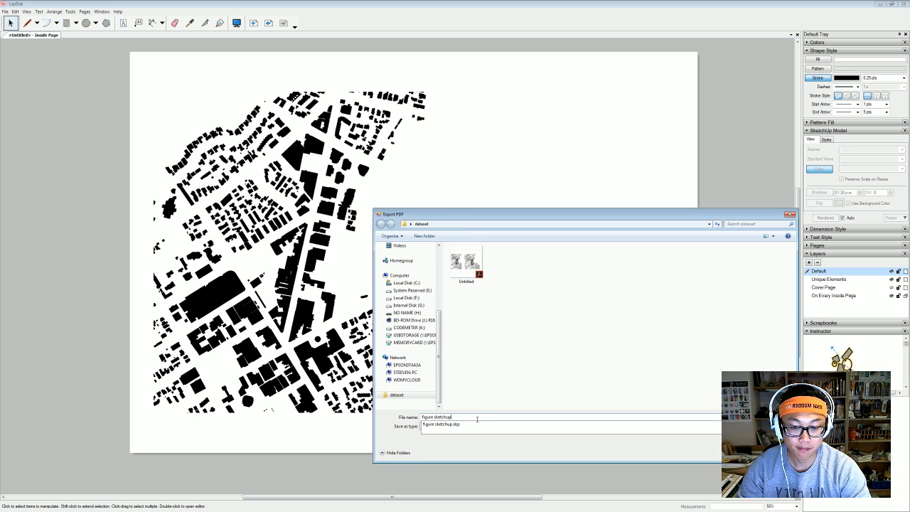
key(Return)
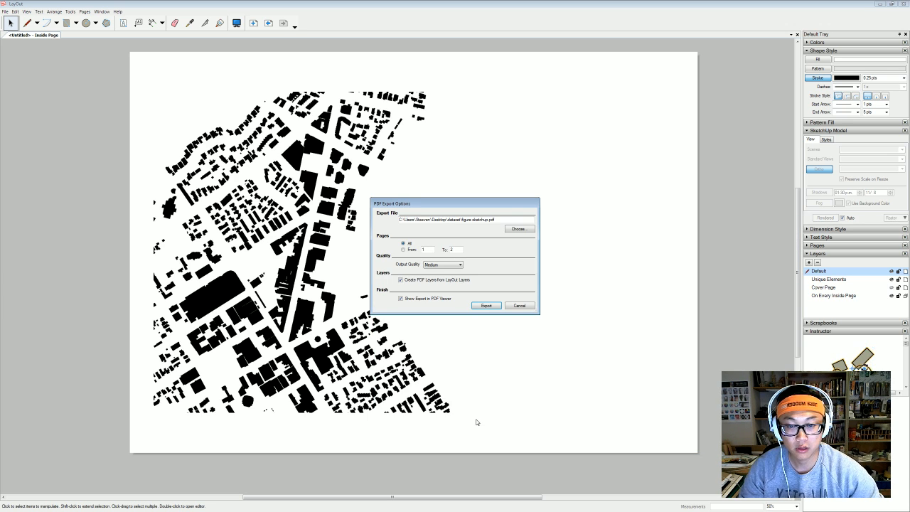
click(438, 264)
click(453, 280)
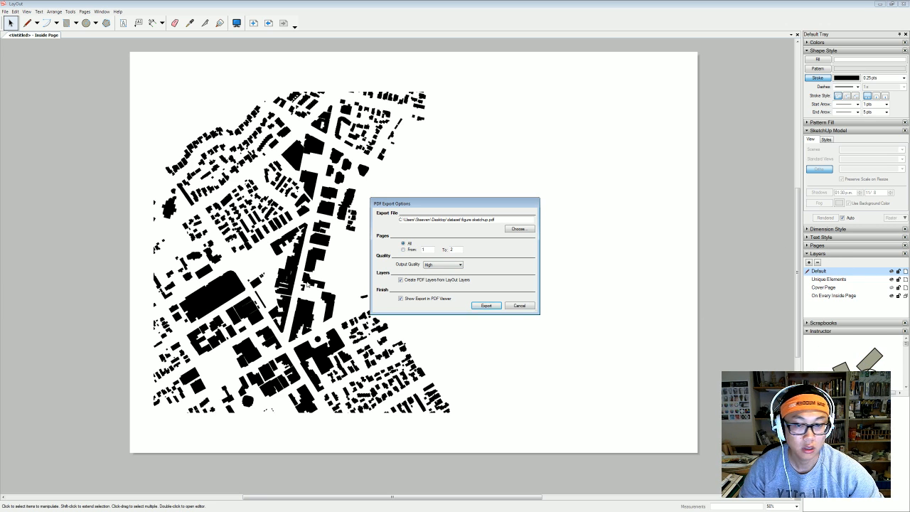
Limit the export to page 1, export it, then close the blank PDF and minimise Acrobat.
drag(459, 250, 424, 253)
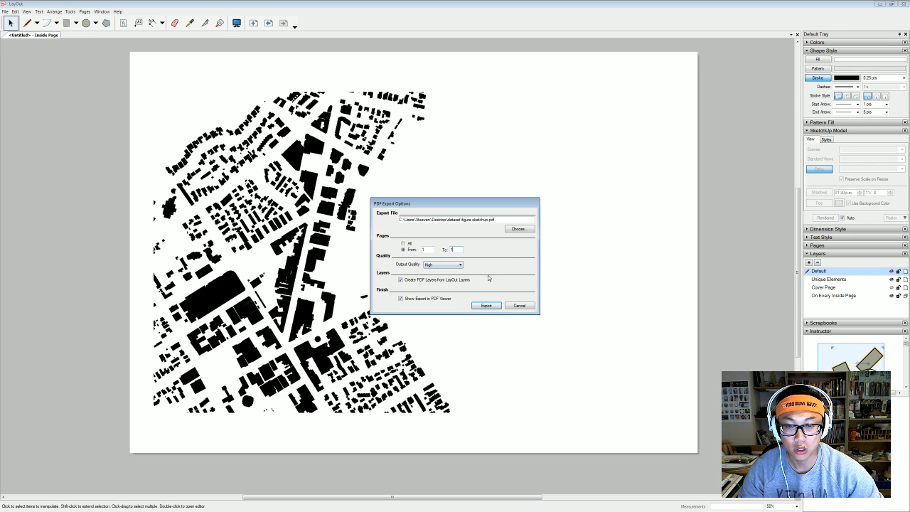
text(1)
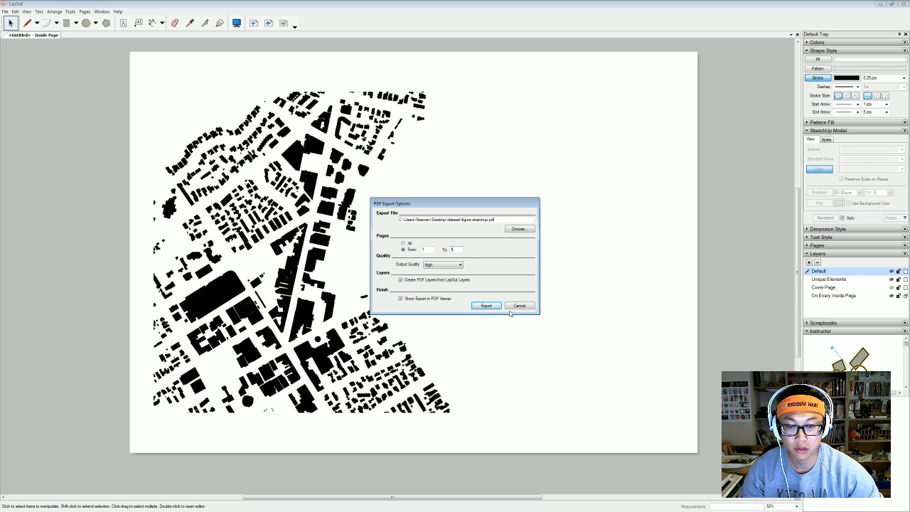
click(486, 306)
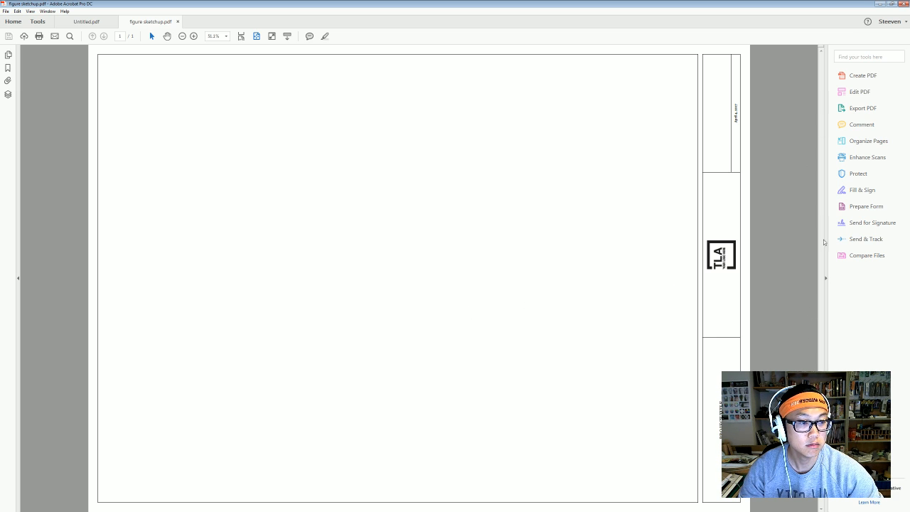
click(178, 22)
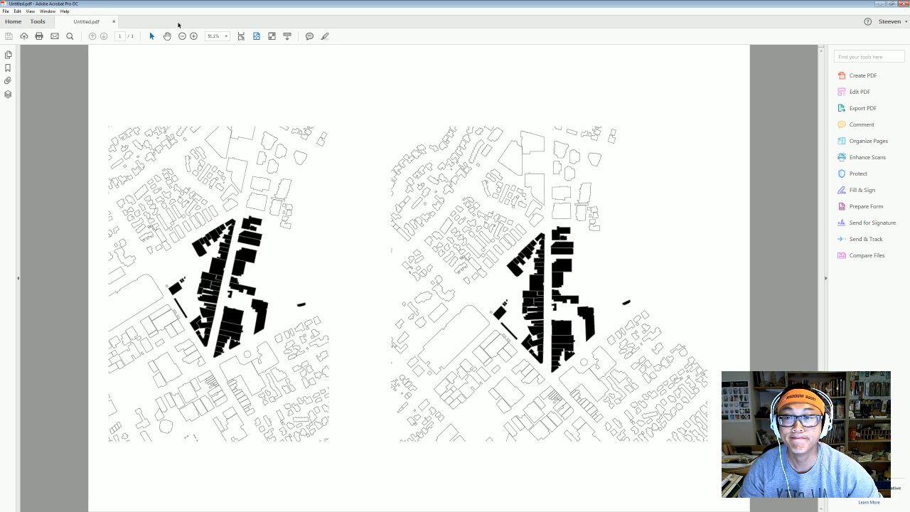
click(880, 4)
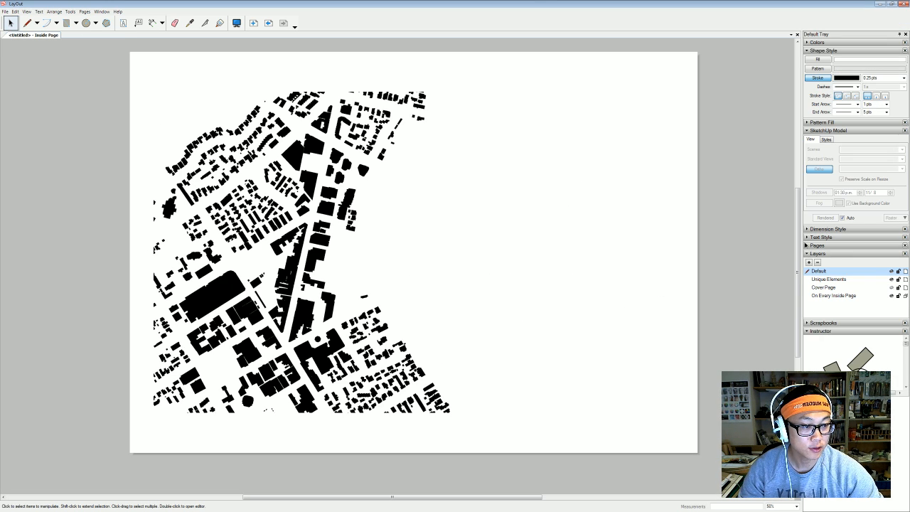
Check the cover page and site map page in the Pages panel.
click(807, 245)
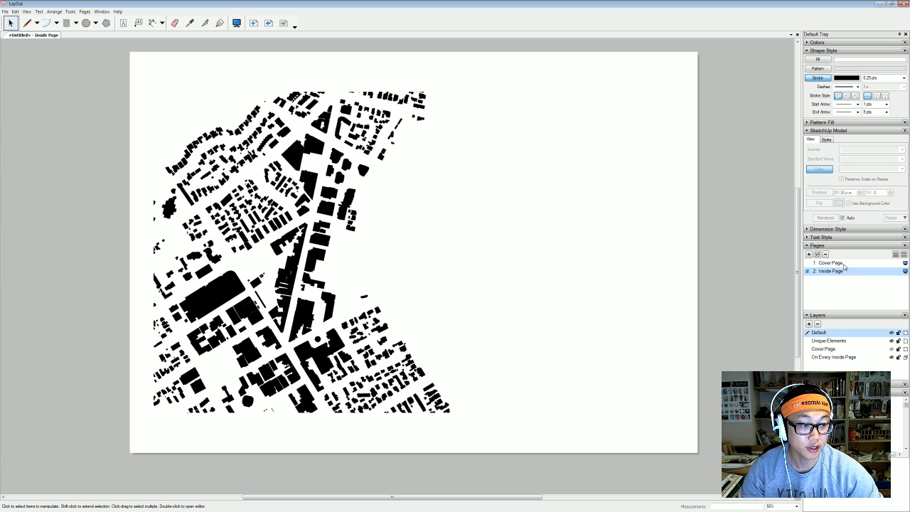
click(844, 263)
click(856, 272)
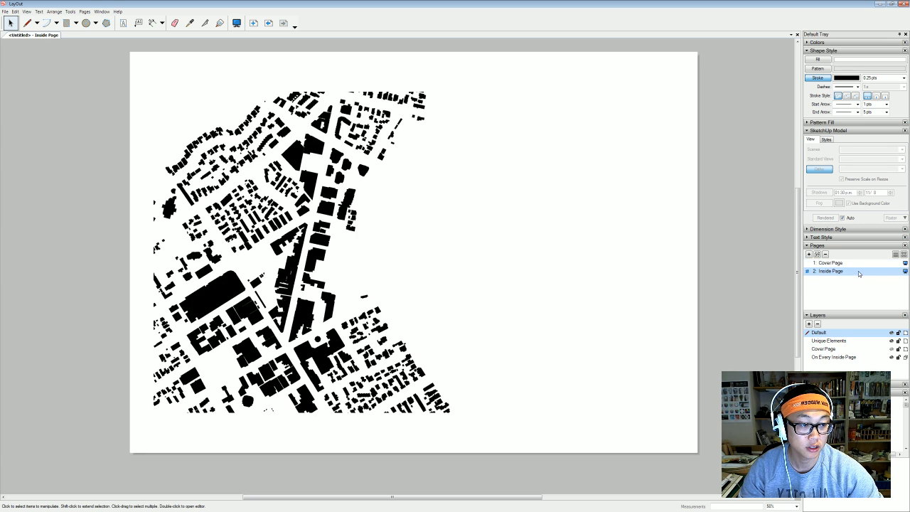
Export page 2 to PDF as figure sketchup, overwriting the existing file.
click(5, 11)
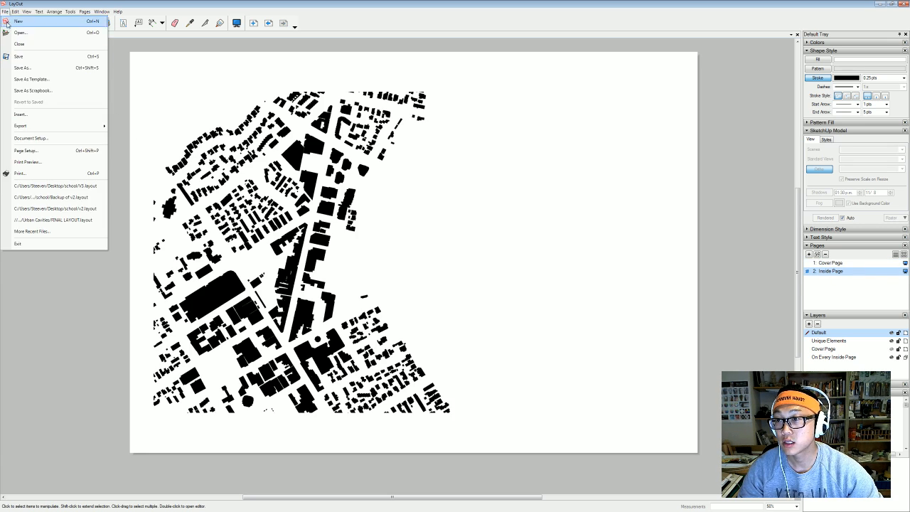
mouse_move(38, 129)
click(132, 138)
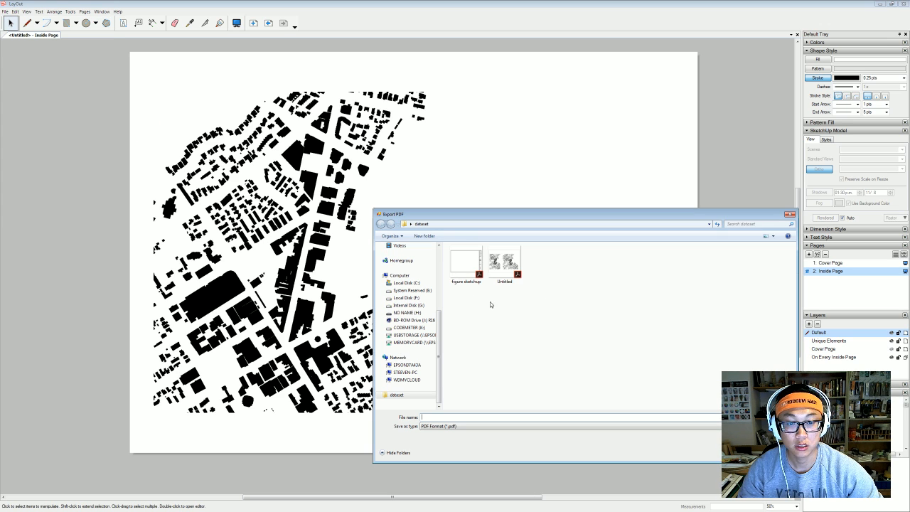
click(479, 265)
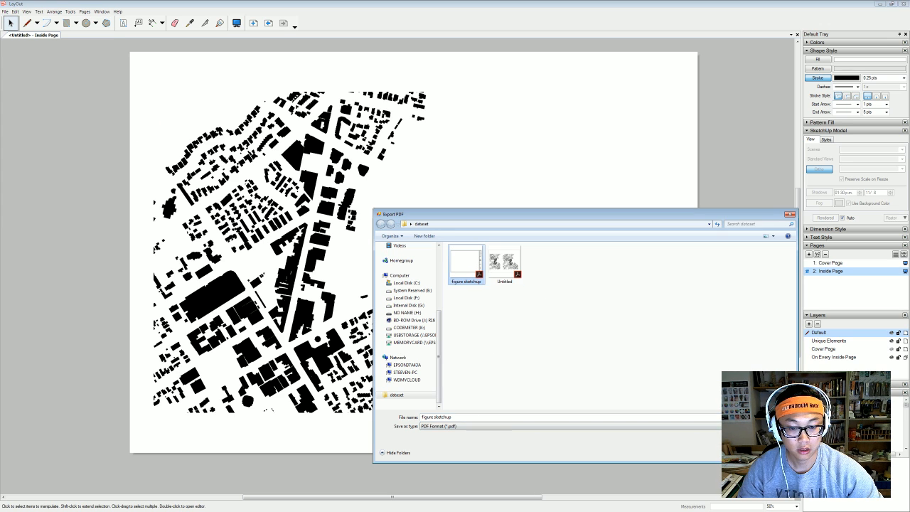
key(Return)
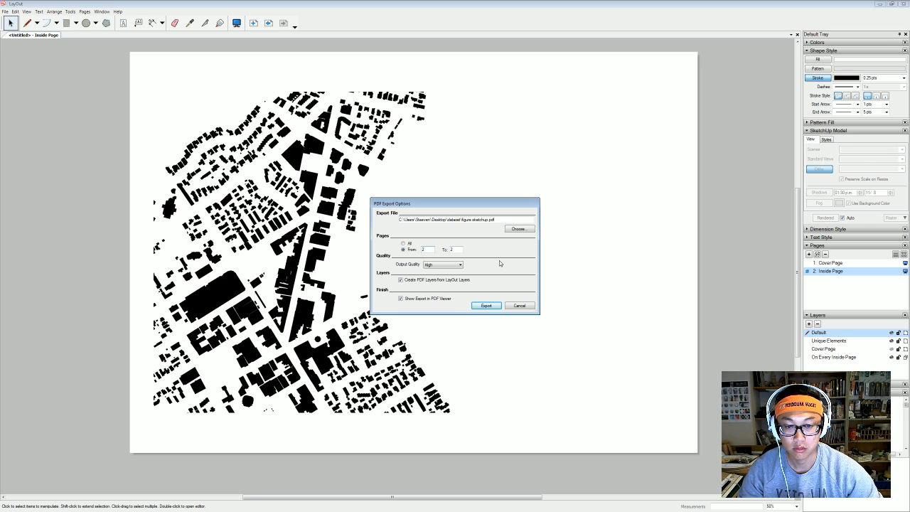
click(491, 305)
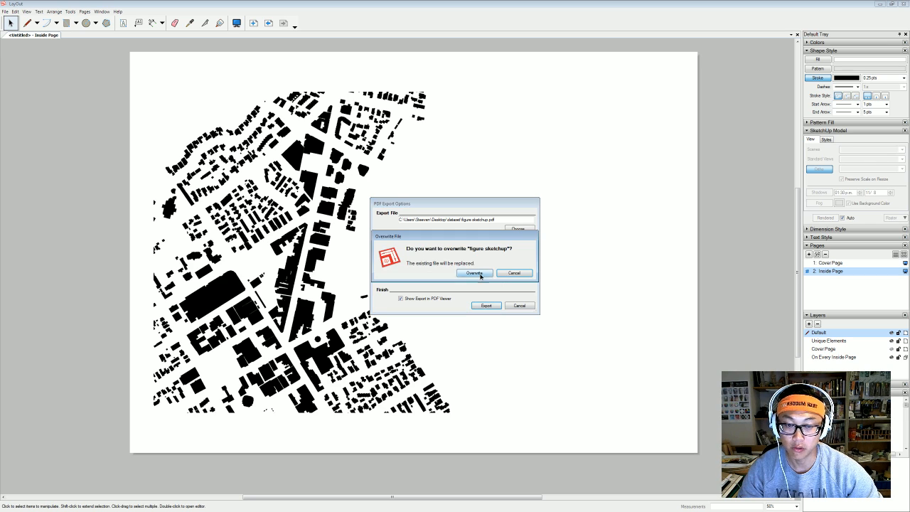
click(481, 277)
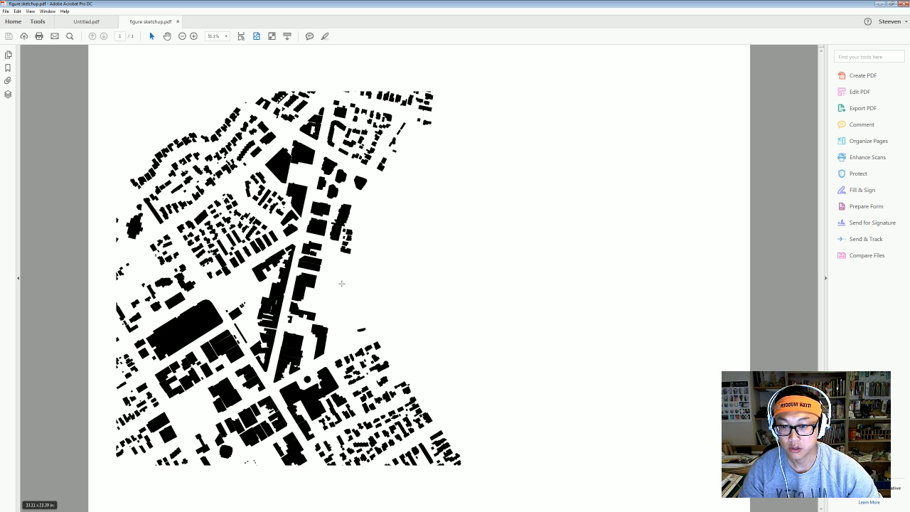
Compare Untitled.pdf's two site plans with the figure sketchup.pdf site map in Acrobat.
click(86, 21)
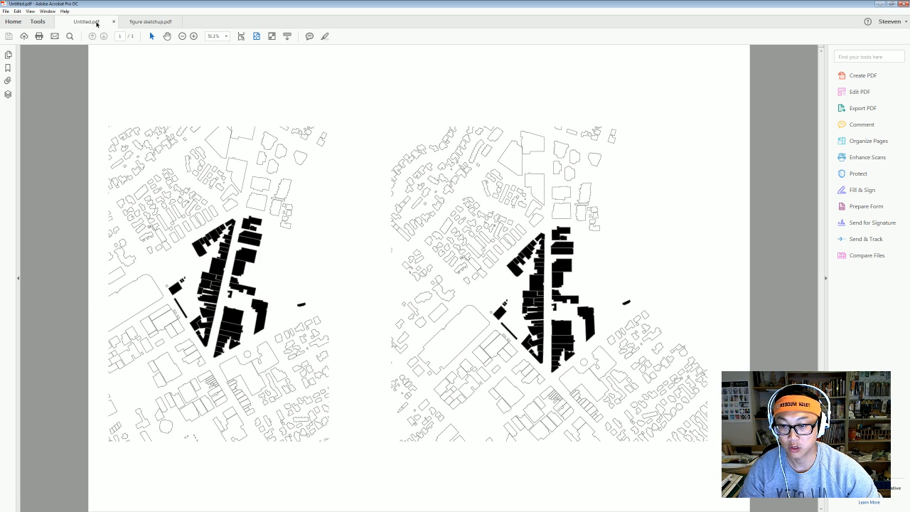
click(148, 22)
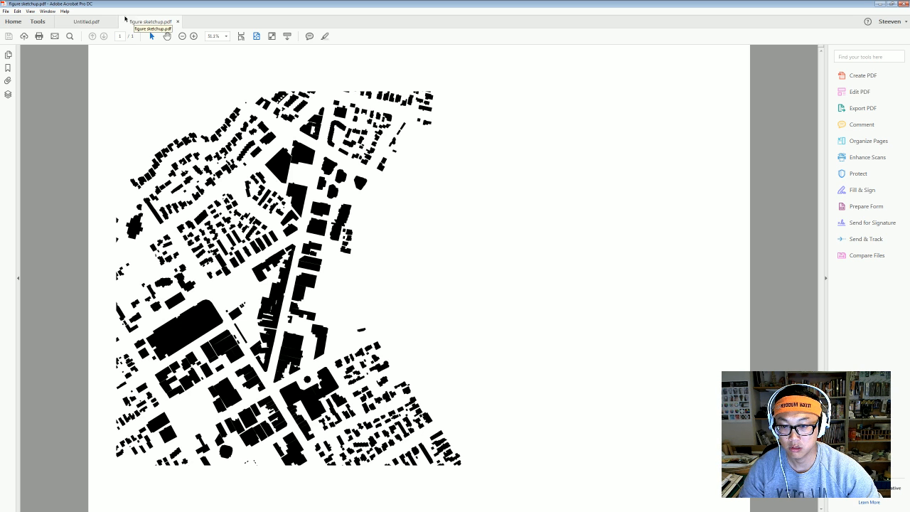
click(86, 21)
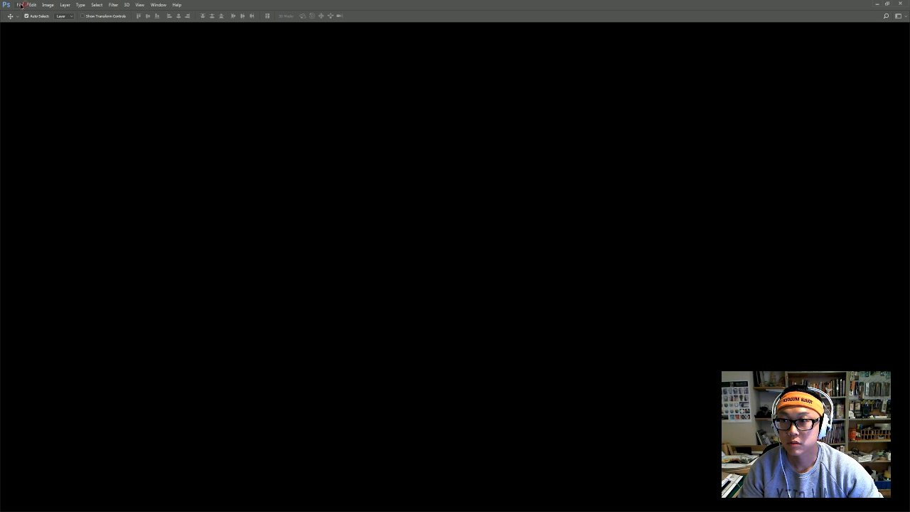
Open figure sketchup.pdf and Untitled.pdf from the dataset folder with the default 300 ppi grayscale import.
click(22, 5)
click(44, 21)
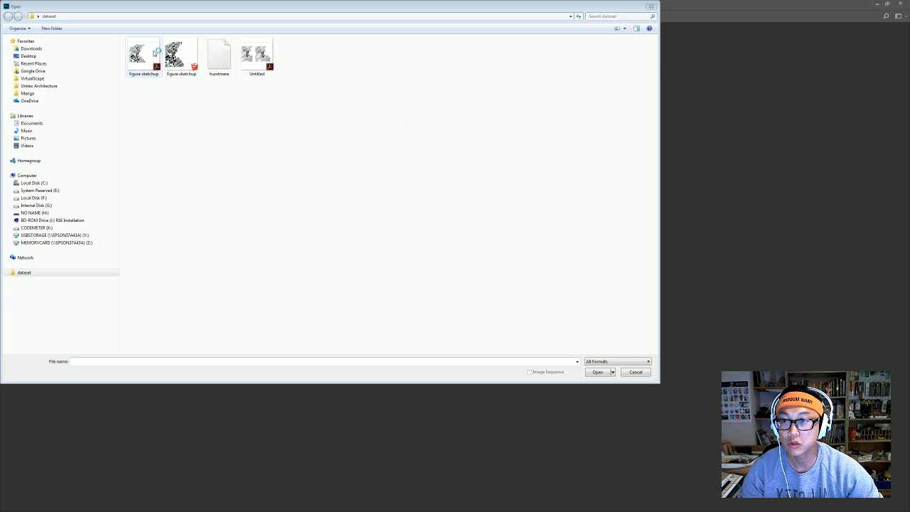
click(138, 55)
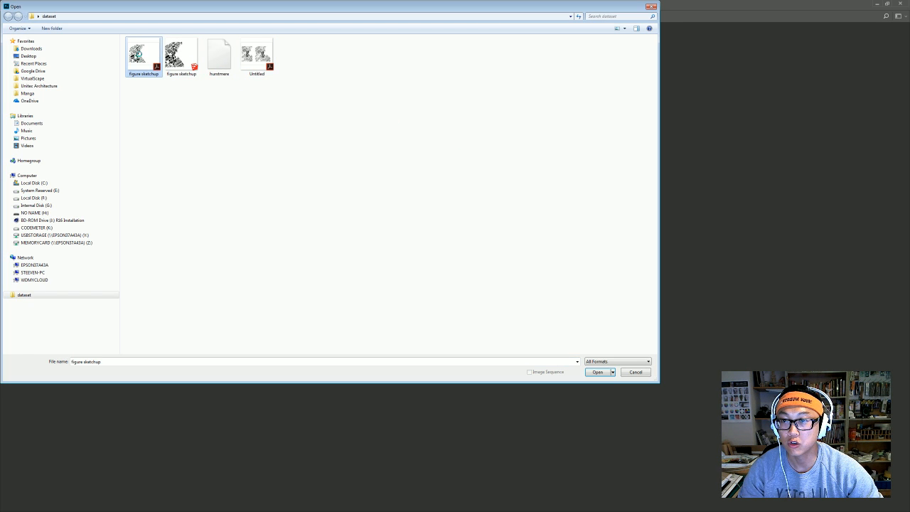
ctrl+click(271, 62)
click(609, 373)
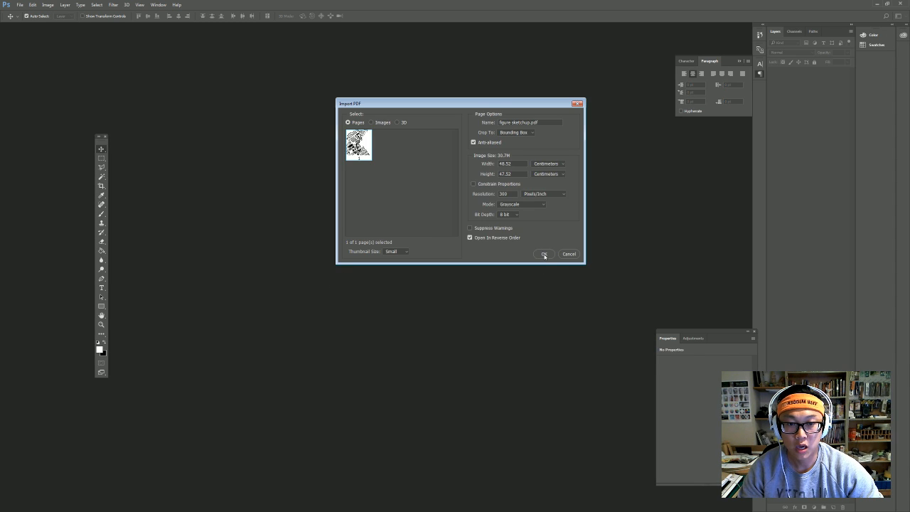
click(545, 254)
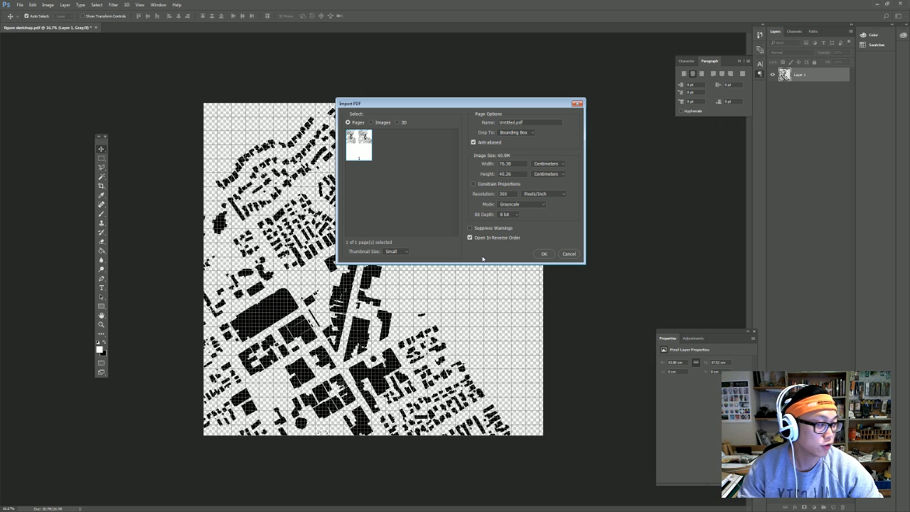
click(544, 253)
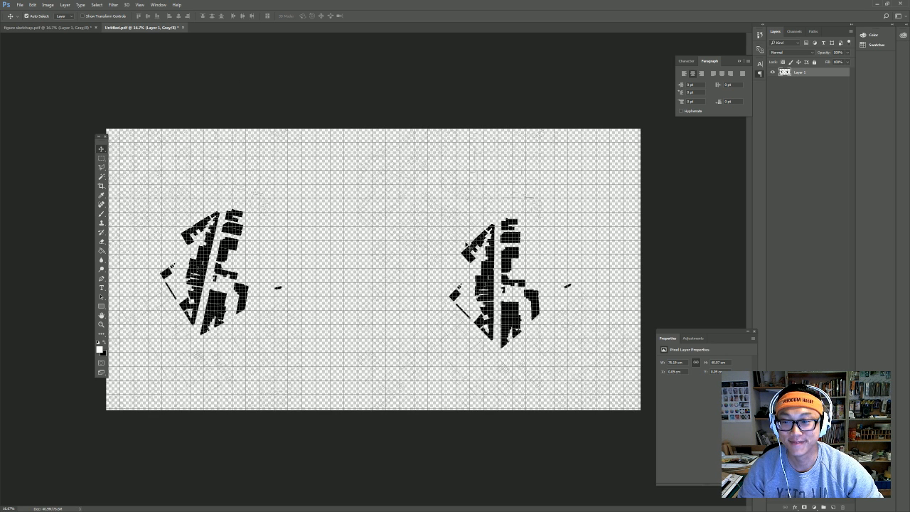
click(101, 158)
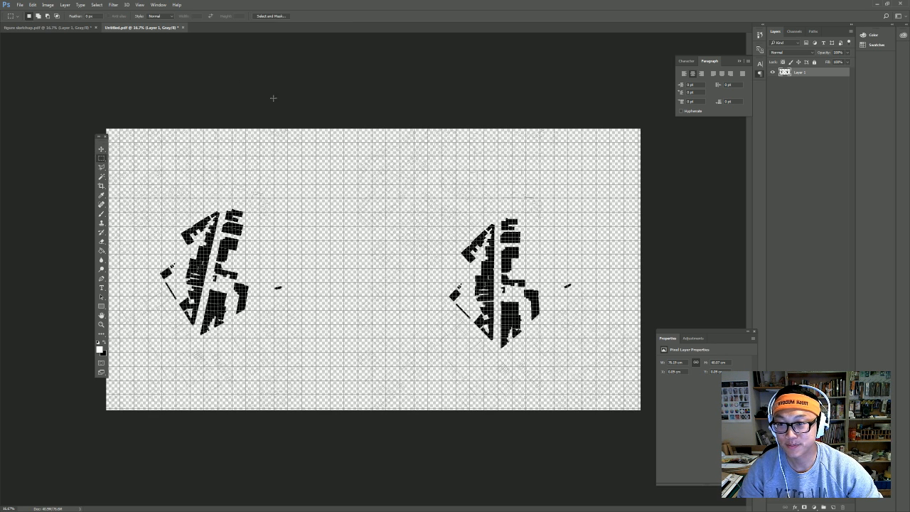
Hide the grid and marquee-select the left half of the Untitled canvas.
drag(103, 139, 31, 113)
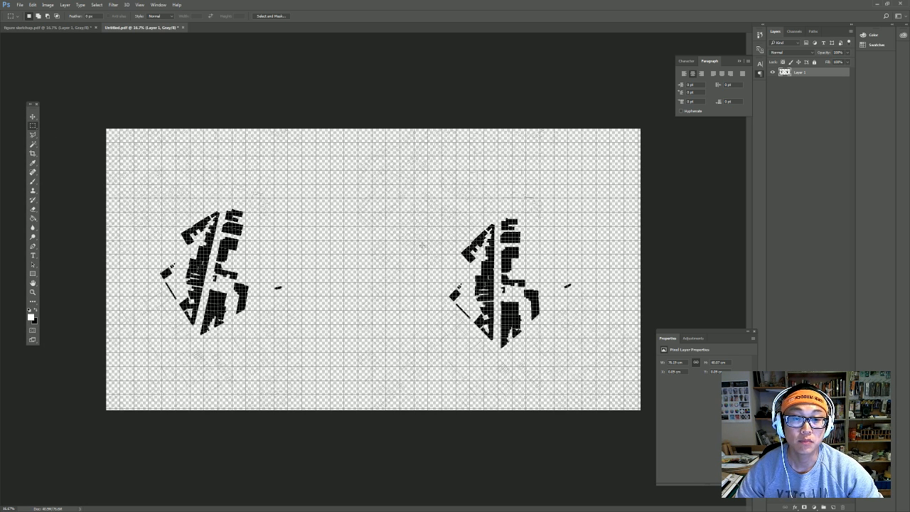
key(ctrl+apostrophe)
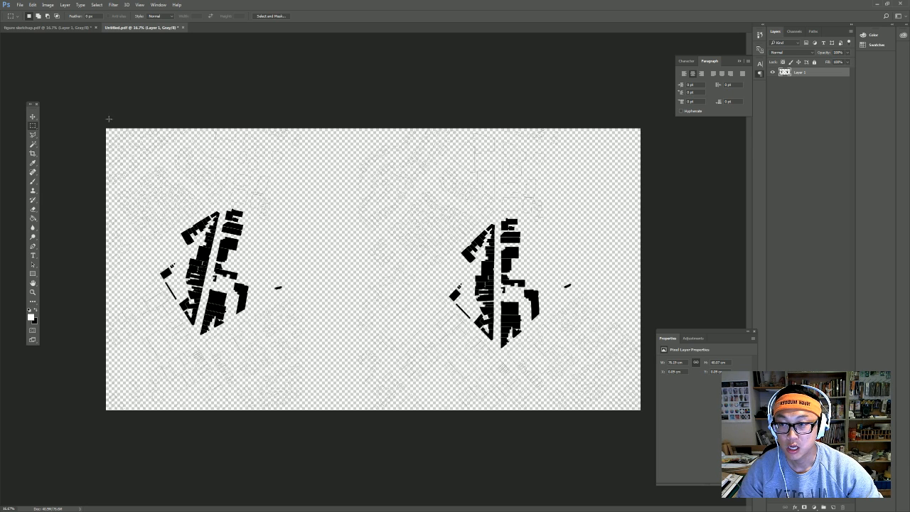
drag(109, 119, 362, 426)
drag(380, 442, 380, 439)
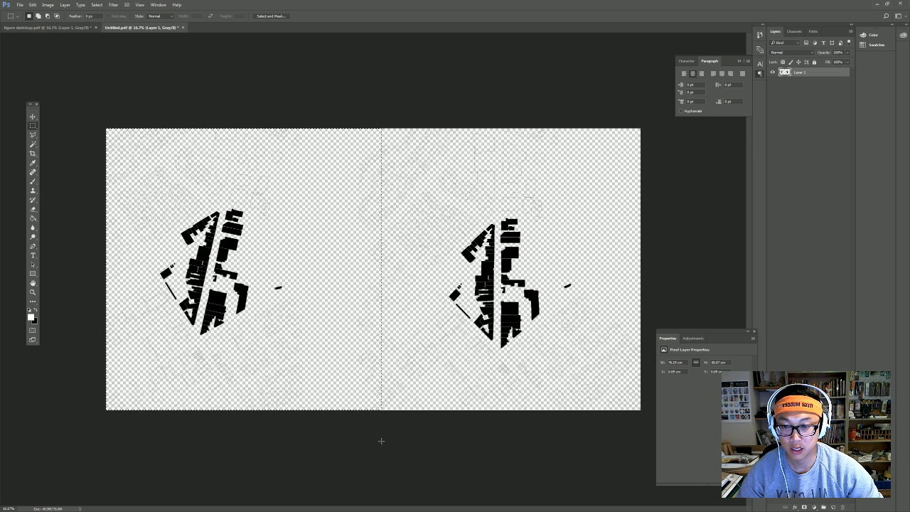
In figure sketchup.pdf, hide the grid, paste the copied buildings, then undo the paste.
click(79, 28)
key(ctrl+apostrophe)
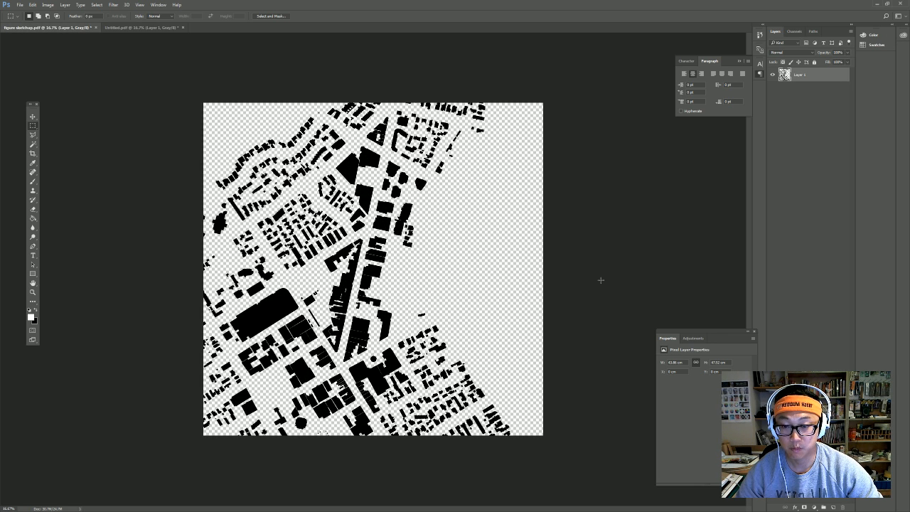
key(ctrl+v)
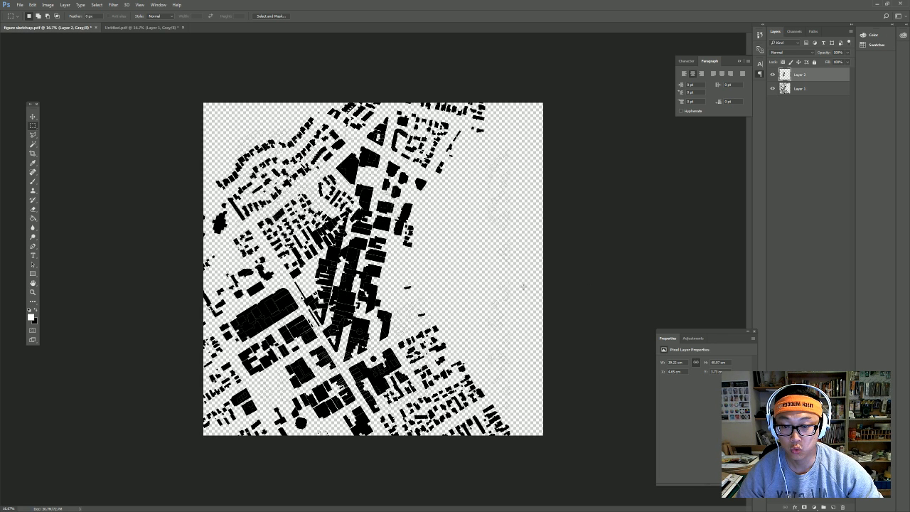
key(ctrl+z)
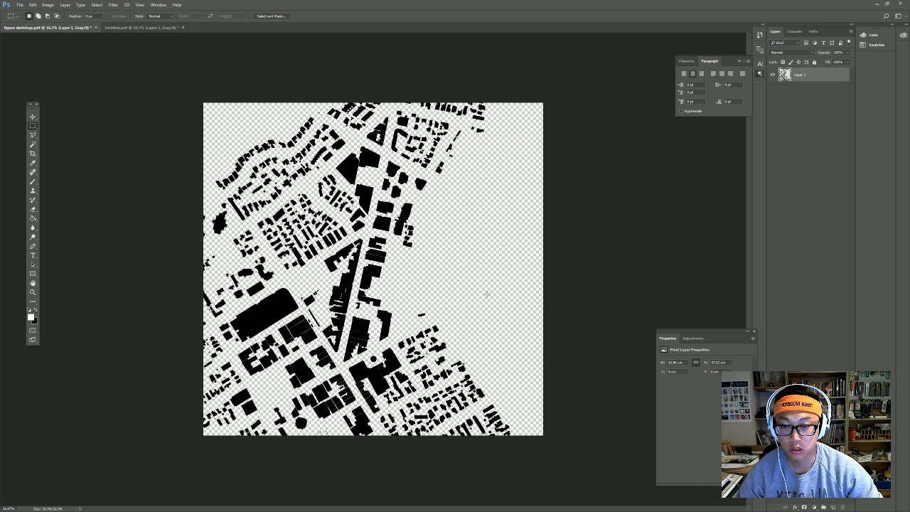
key(alt+f)
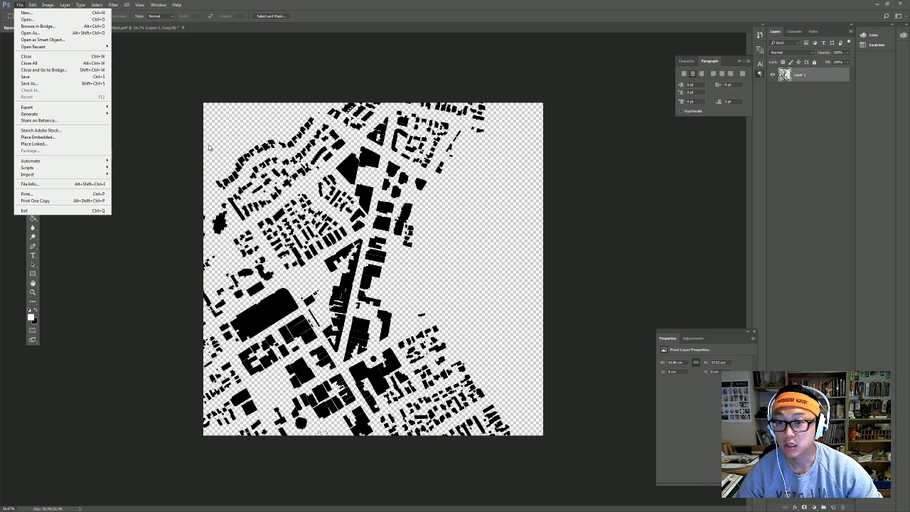
Create a blank A3 document and paste the copied site plan onto it.
click(58, 13)
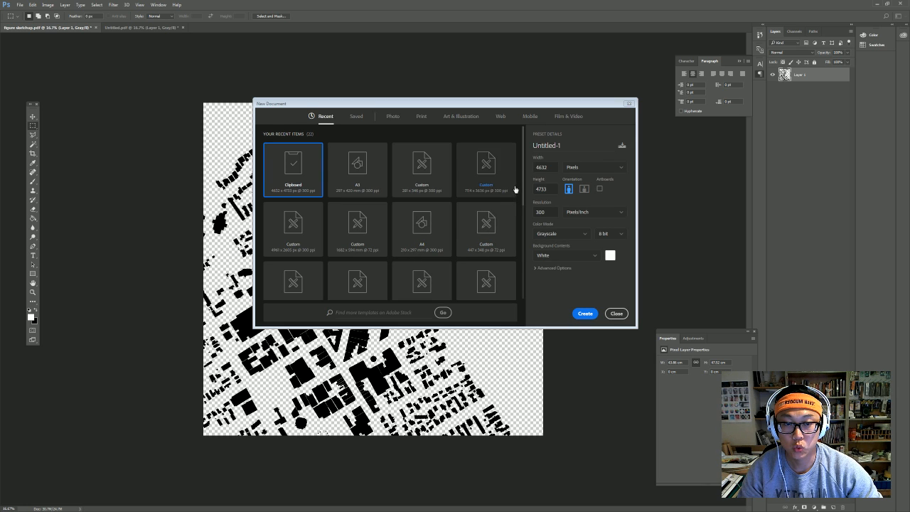
double_click(361, 179)
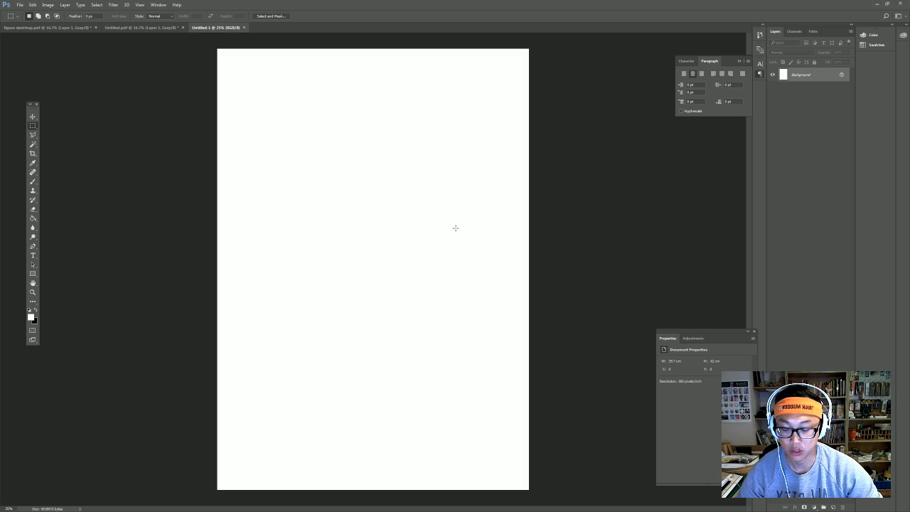
key(ctrl+v)
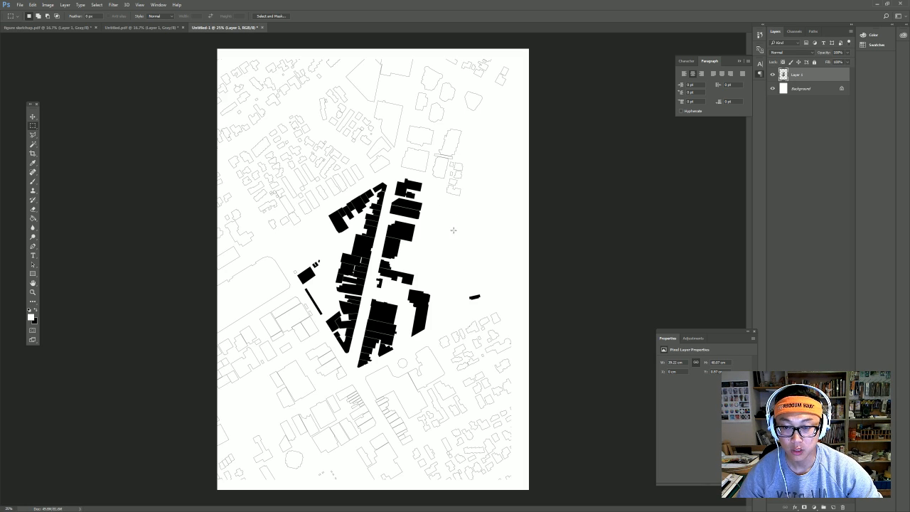
Select the figure sketchup.pdf map, test-paste it onto the A3 sheet, undo, then deselect Untitled.pdf.
click(127, 28)
click(85, 28)
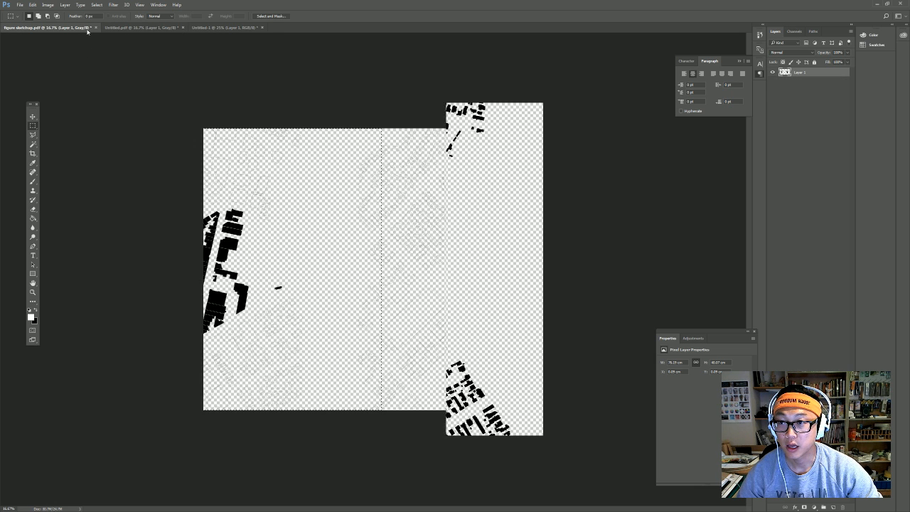
drag(194, 93, 585, 465)
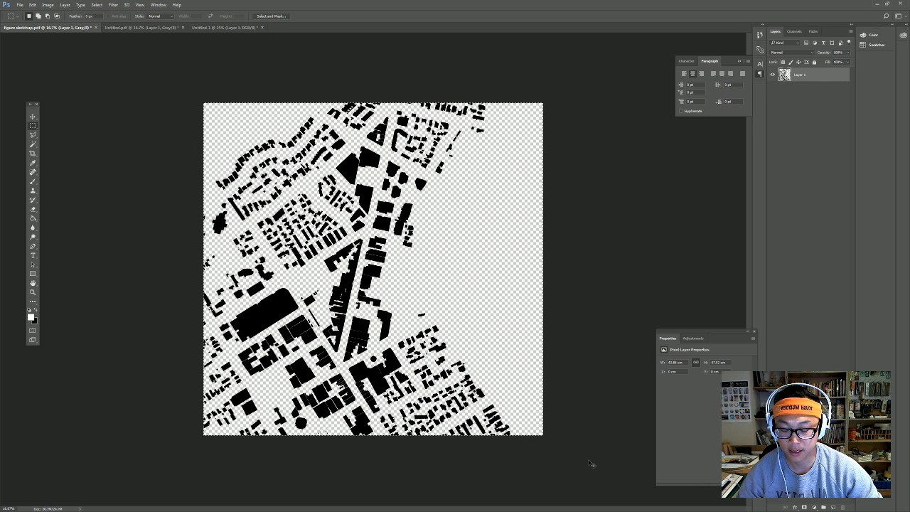
click(239, 27)
key(ctrl+v)
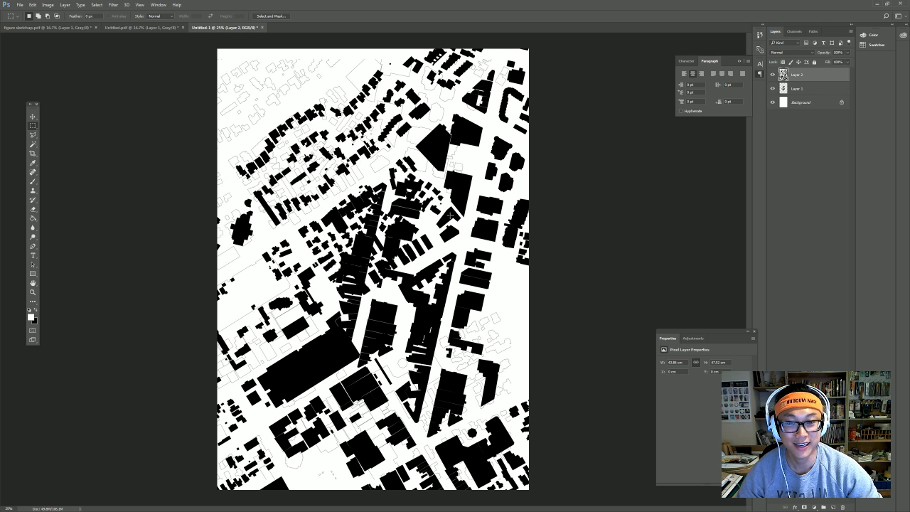
key(ctrl+z)
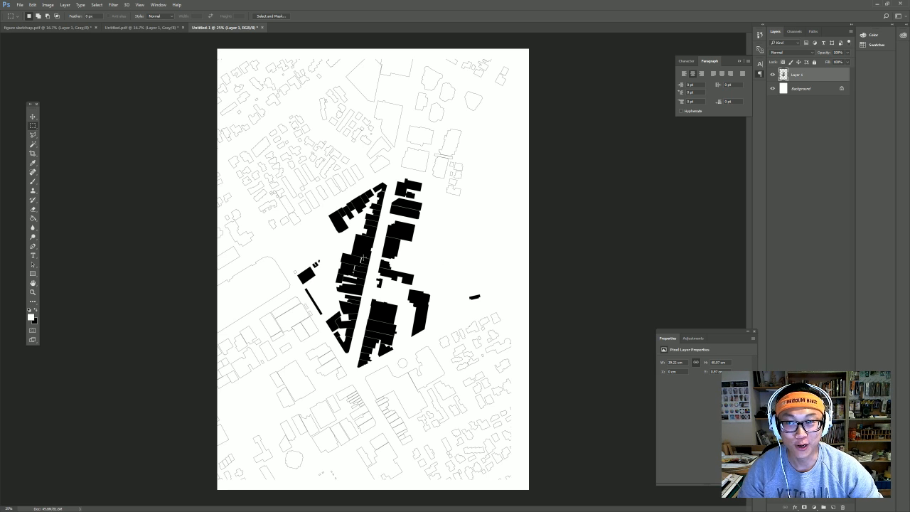
click(154, 29)
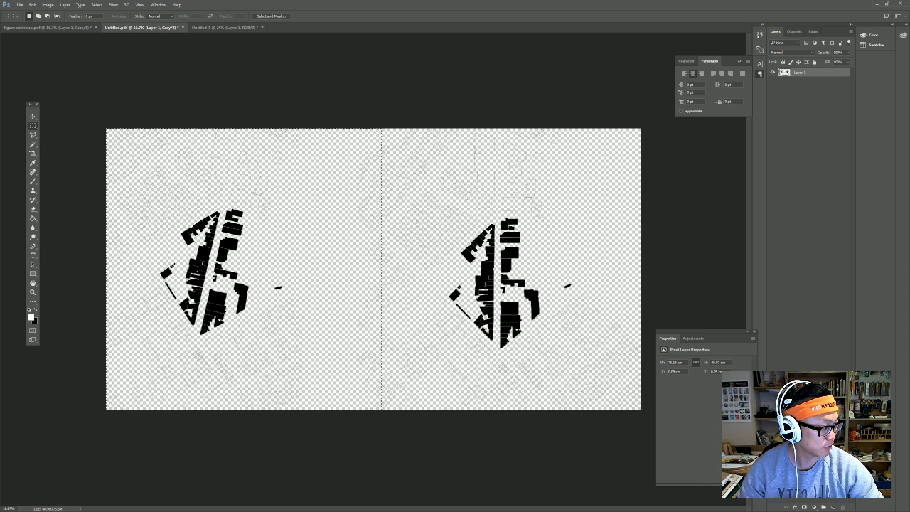
key(ctrl+d)
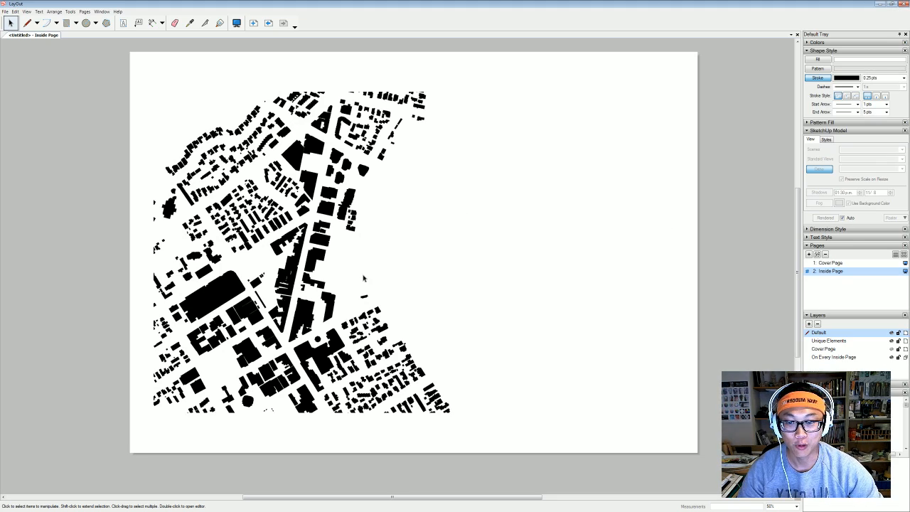
Export the selected map viewport as a JPEG image named 'figure sketchup'.
click(291, 112)
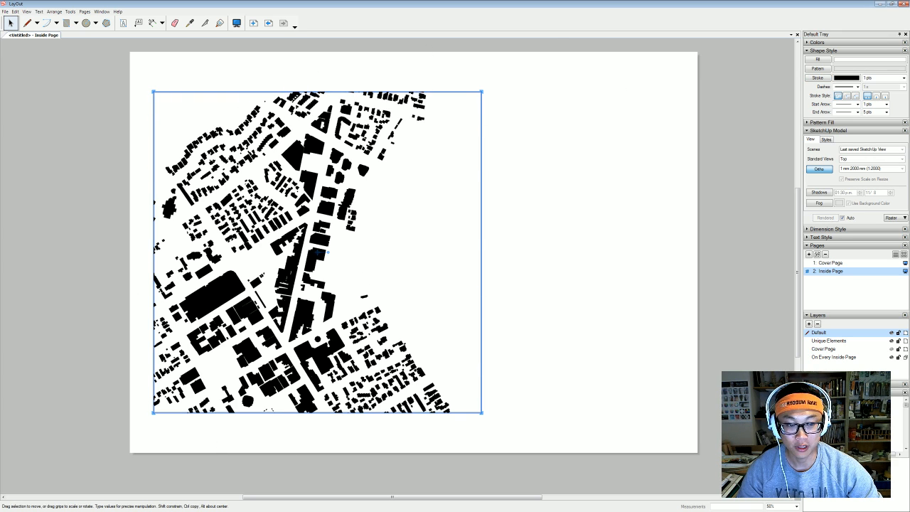
click(5, 11)
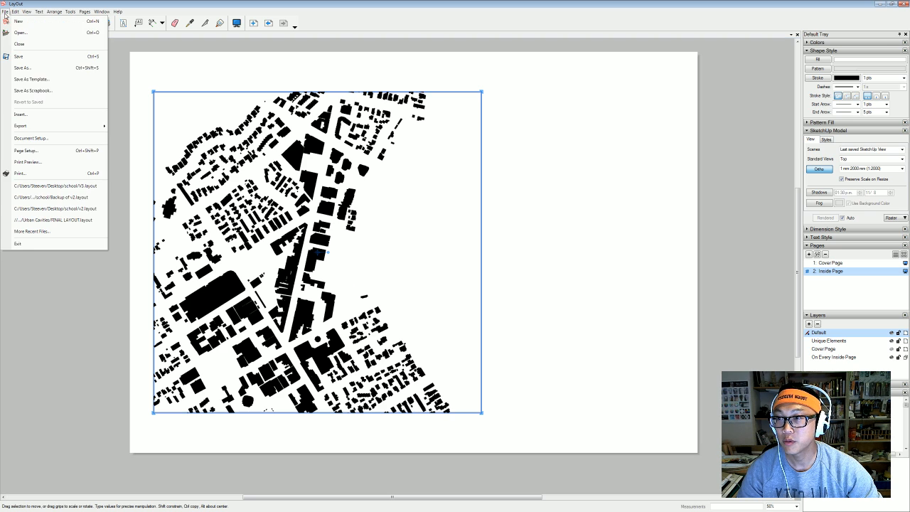
mouse_move(44, 126)
click(125, 126)
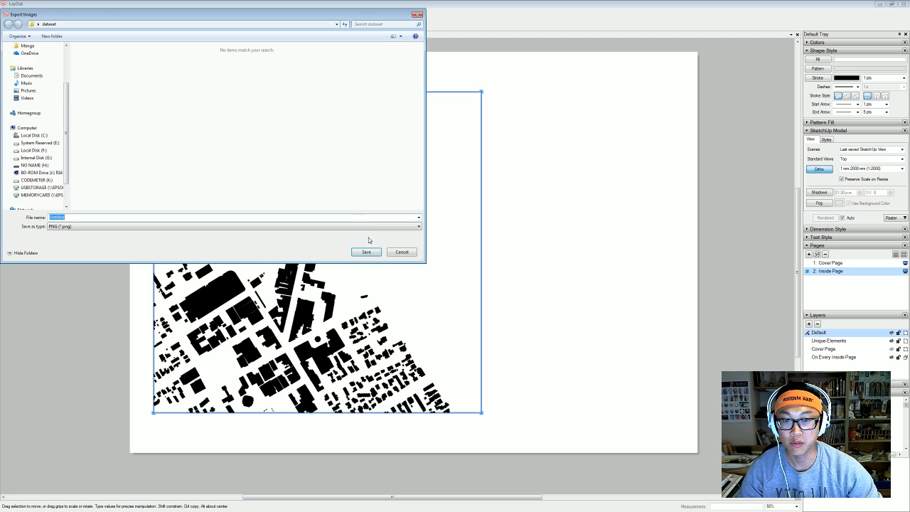
click(161, 226)
click(139, 239)
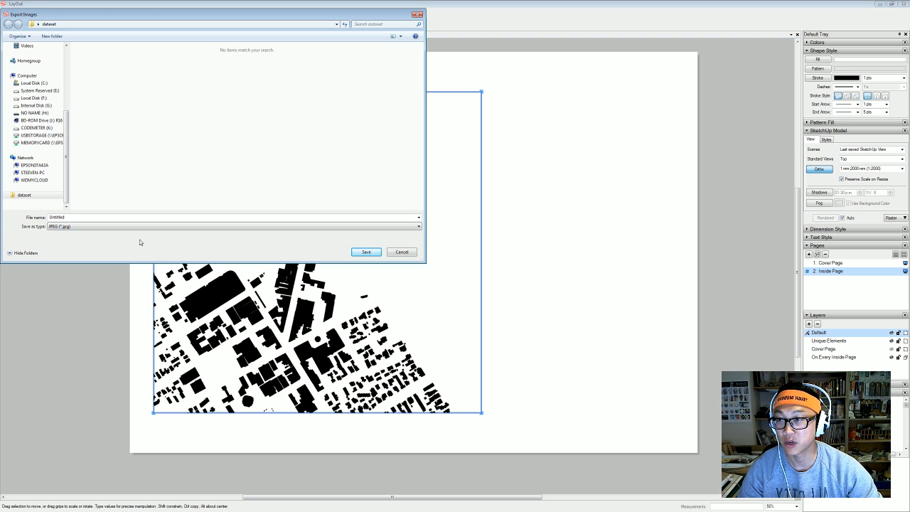
double_click(105, 216)
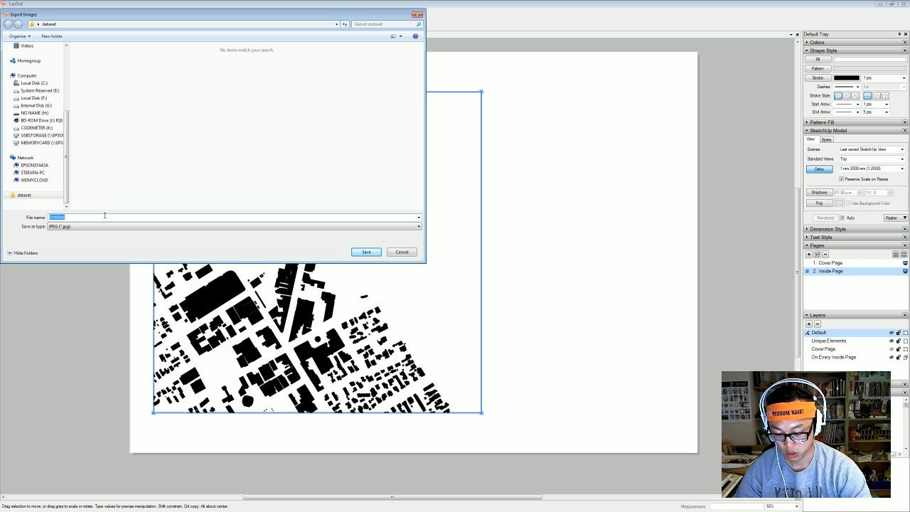
text(figure sketchu)
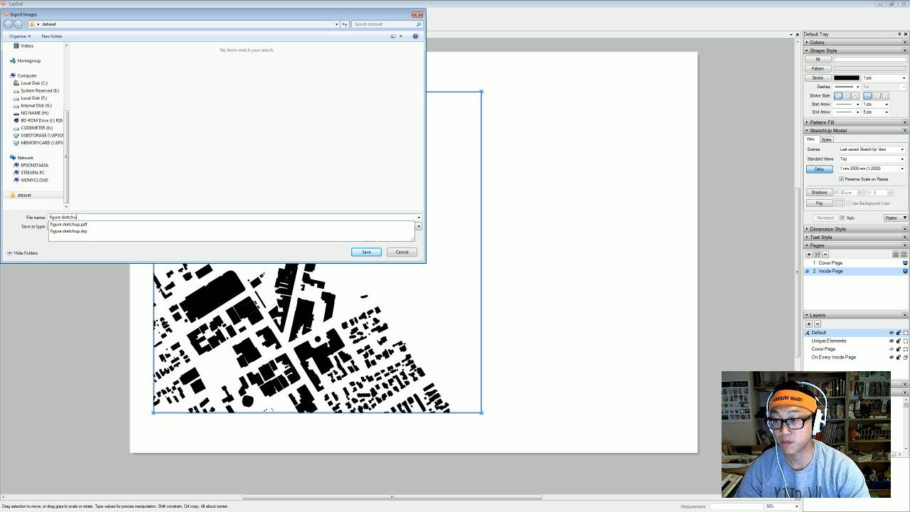
text(p)
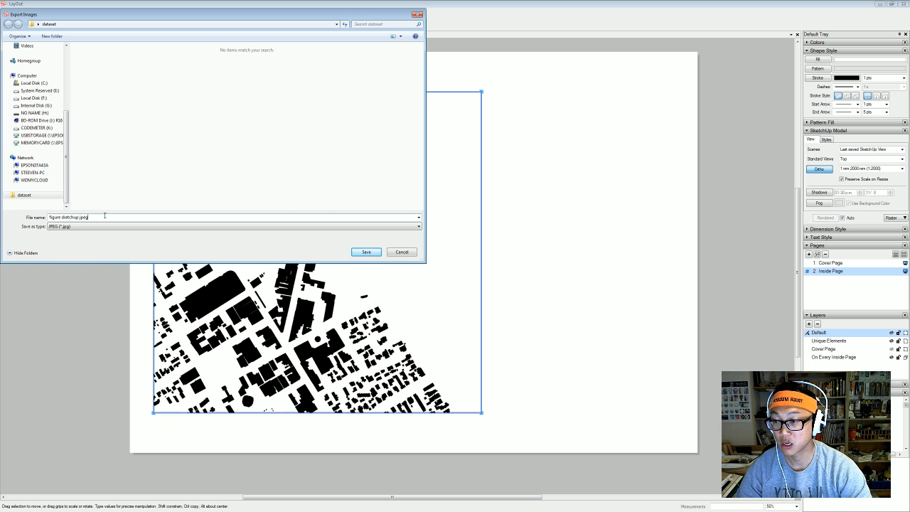
key(Return)
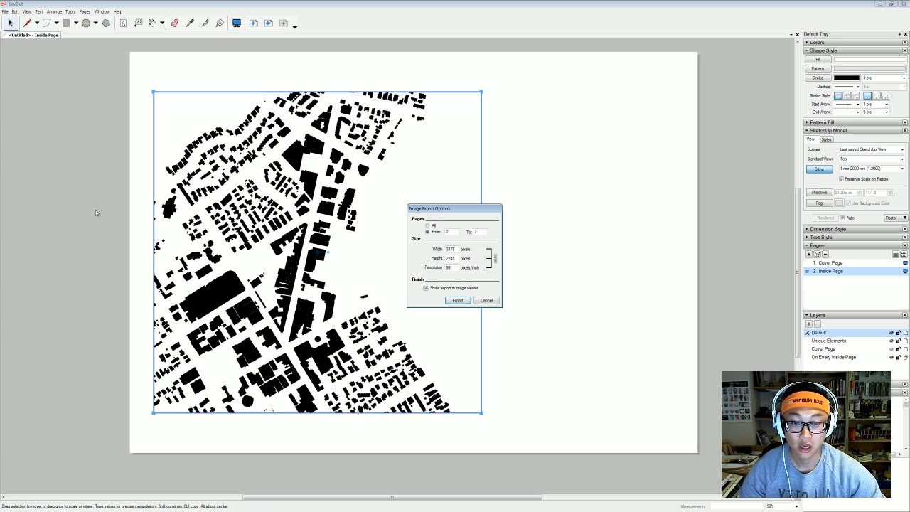
click(457, 301)
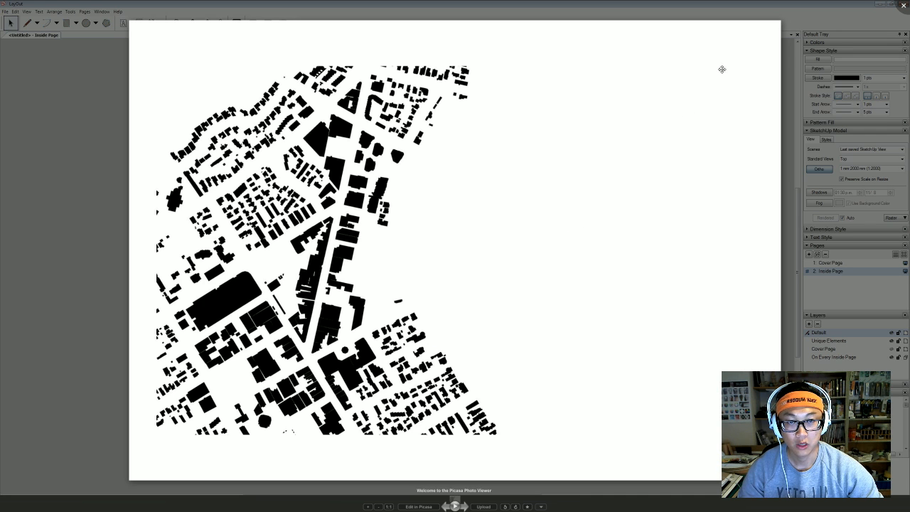
Close the Picasa preview of the exported figure-ground map.
key(Escape)
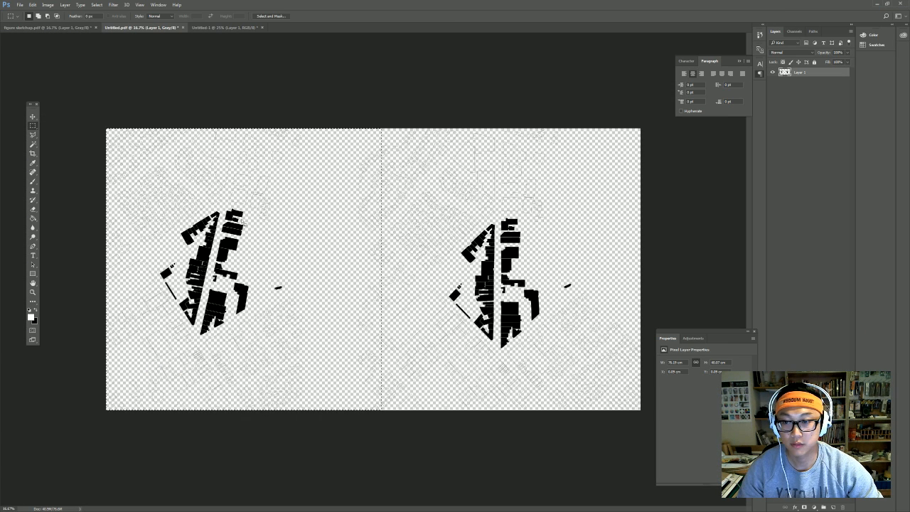
Open figure sketchup jpeg_2 and paste its selected map onto the A3 sheet, shifted up-left.
click(17, 5)
click(27, 19)
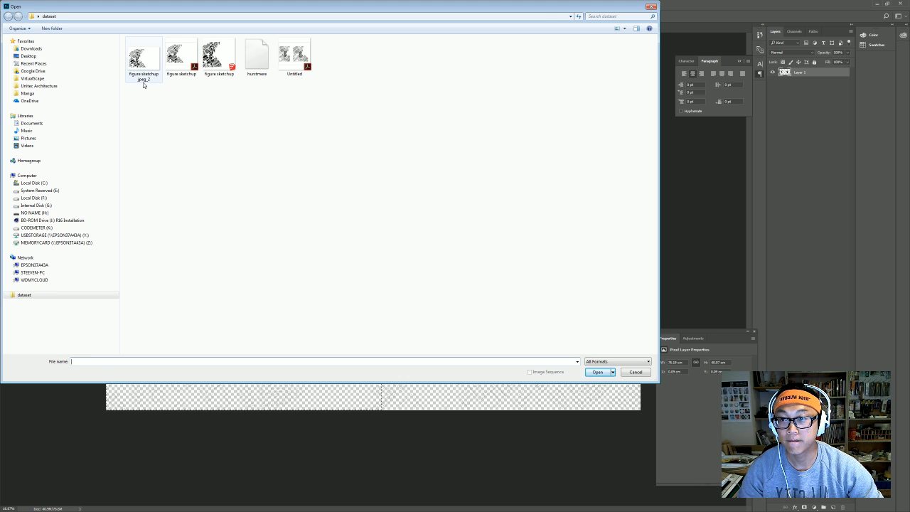
double_click(143, 71)
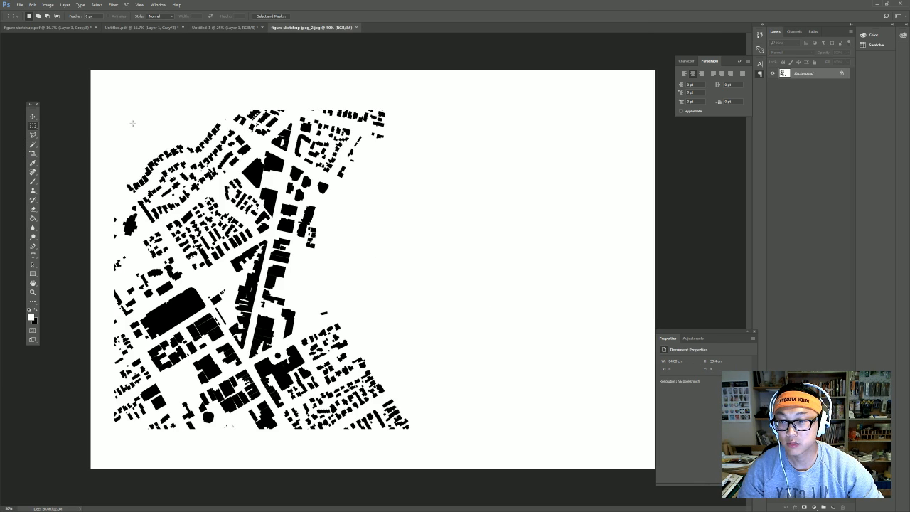
drag(78, 62, 462, 489)
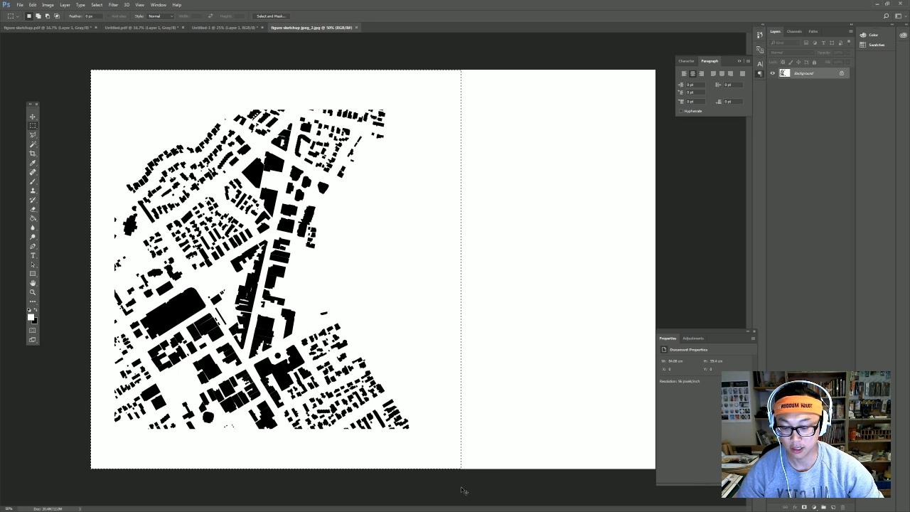
click(223, 28)
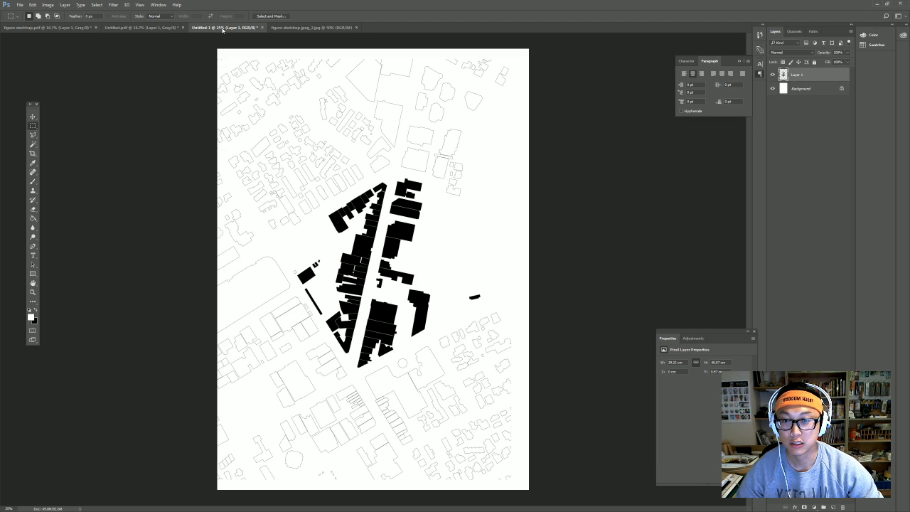
key(ctrl+v)
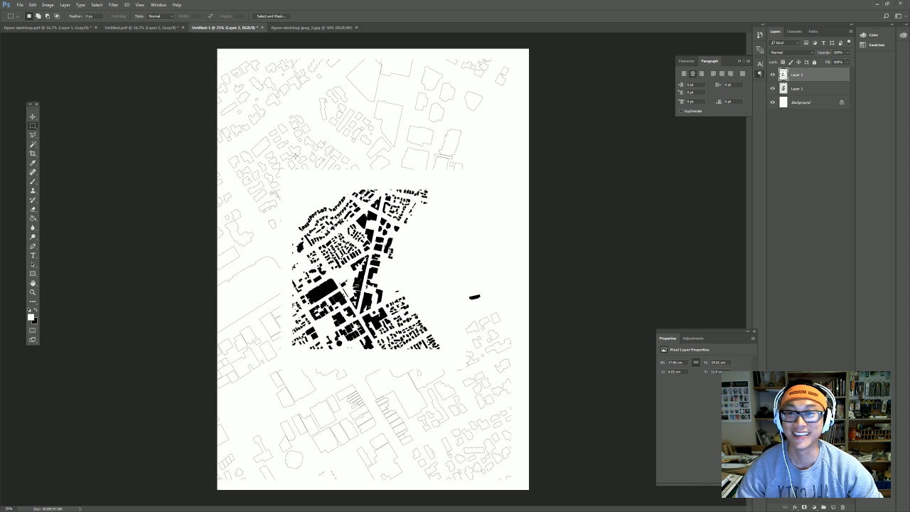
click(32, 116)
drag(405, 301, 381, 269)
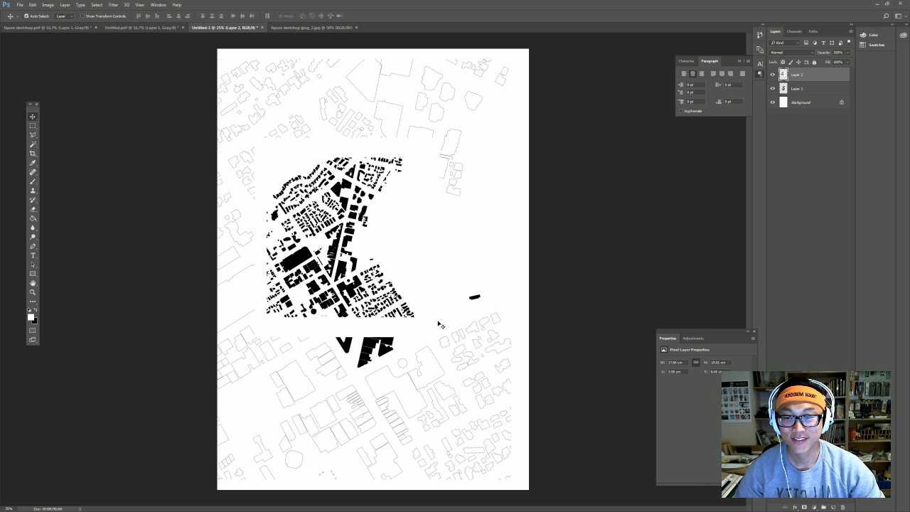
Deselect the jpeg_2 image and bring up its Image Size settings.
click(294, 29)
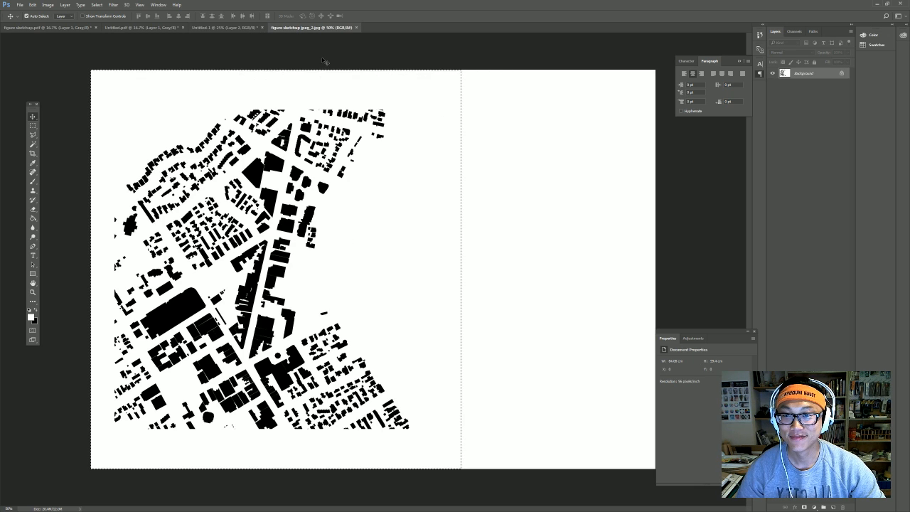
click(32, 125)
click(63, 84)
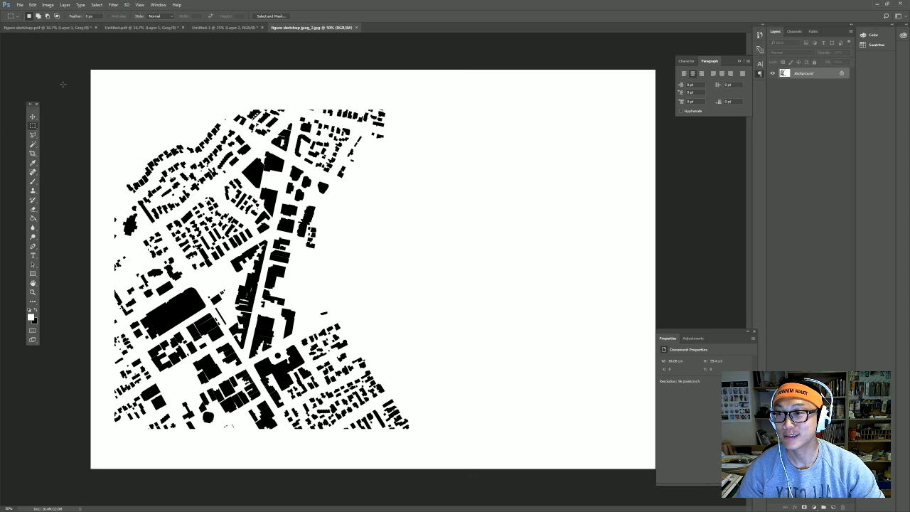
click(48, 5)
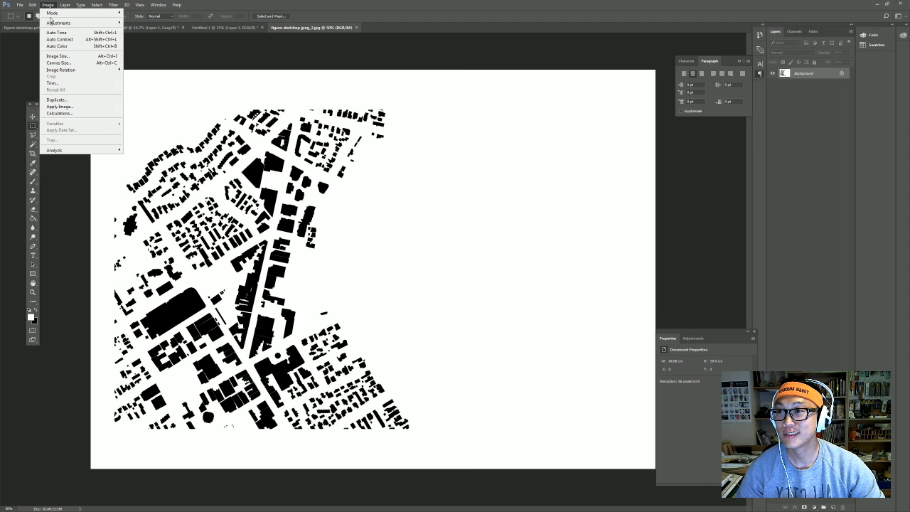
click(79, 60)
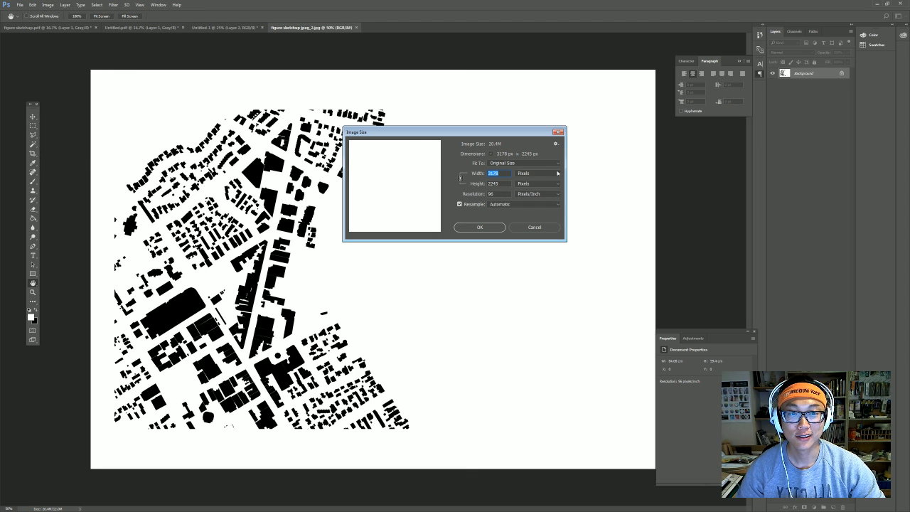
Read the image size in centimetres (84.08 × 59.4), cancel, and return to Untitled-1.
click(539, 173)
click(550, 195)
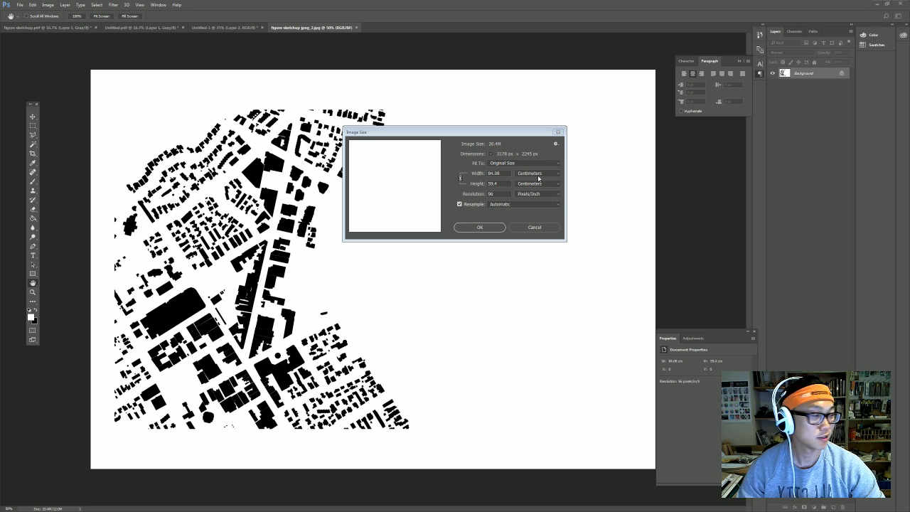
click(535, 229)
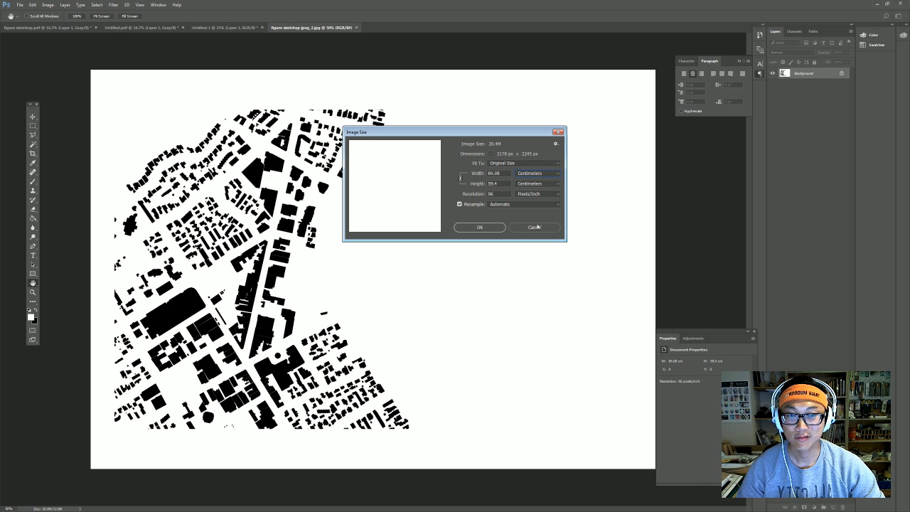
click(221, 29)
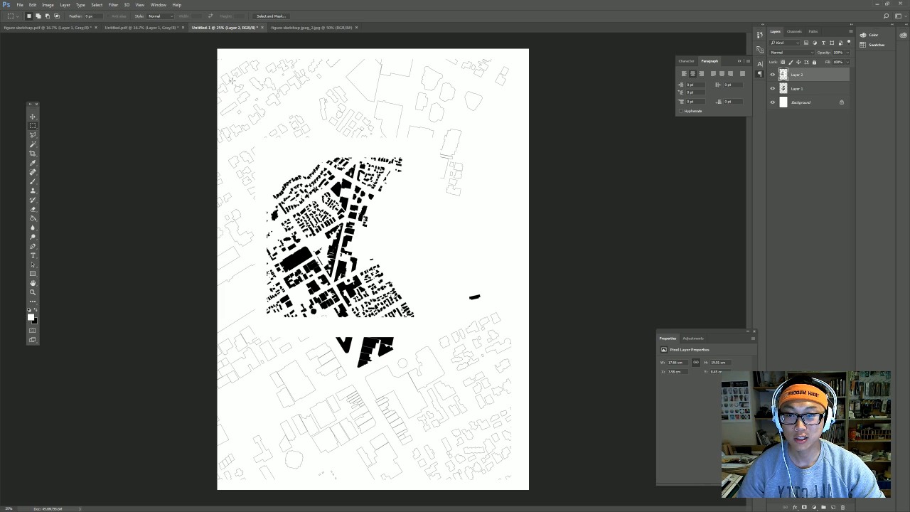
Deselect Untitled.pdf and read its size as 76.38 × 40.26 cm without resizing.
key(v)
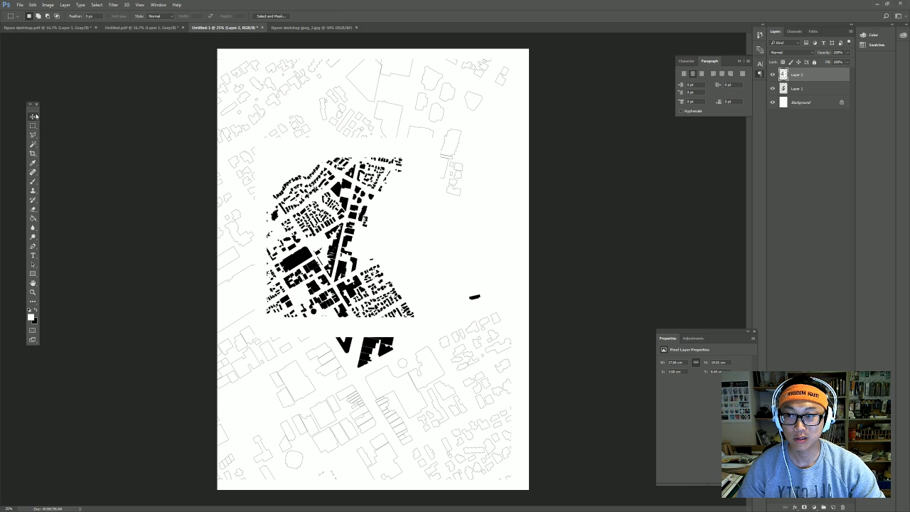
click(142, 27)
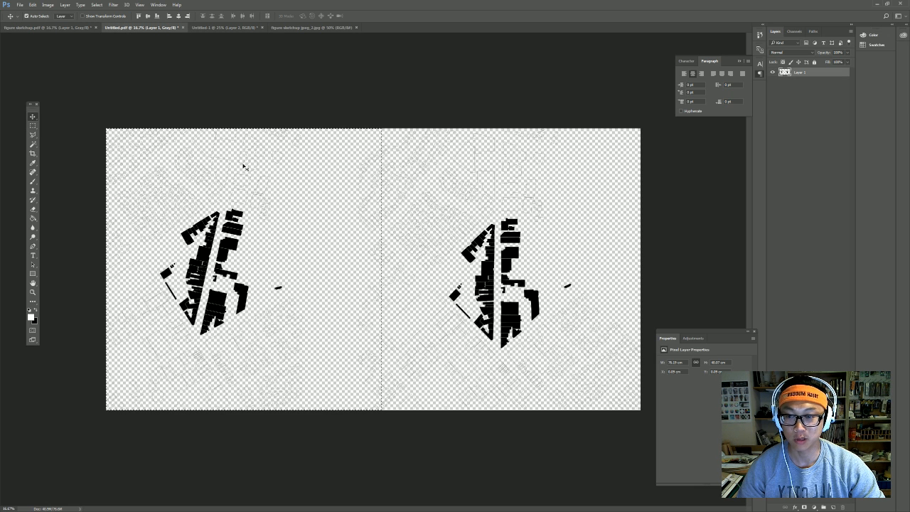
key(m)
key(ctrl+d)
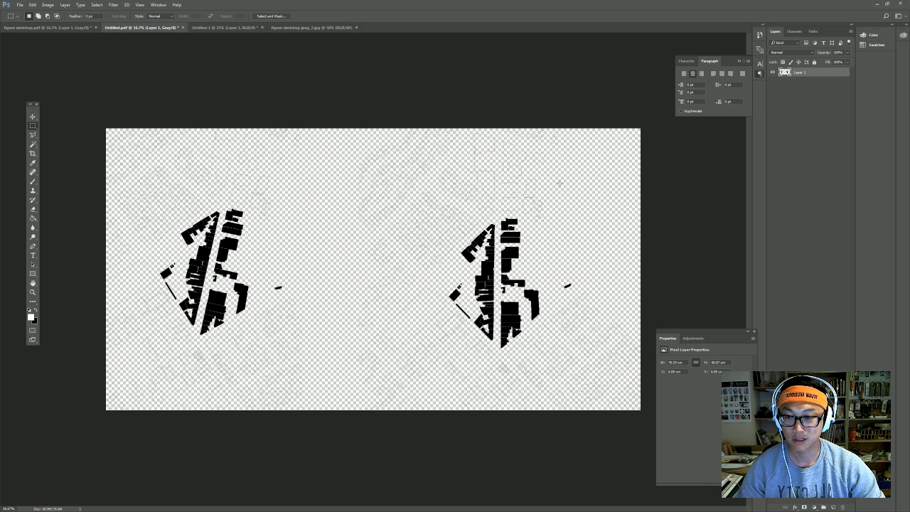
click(48, 4)
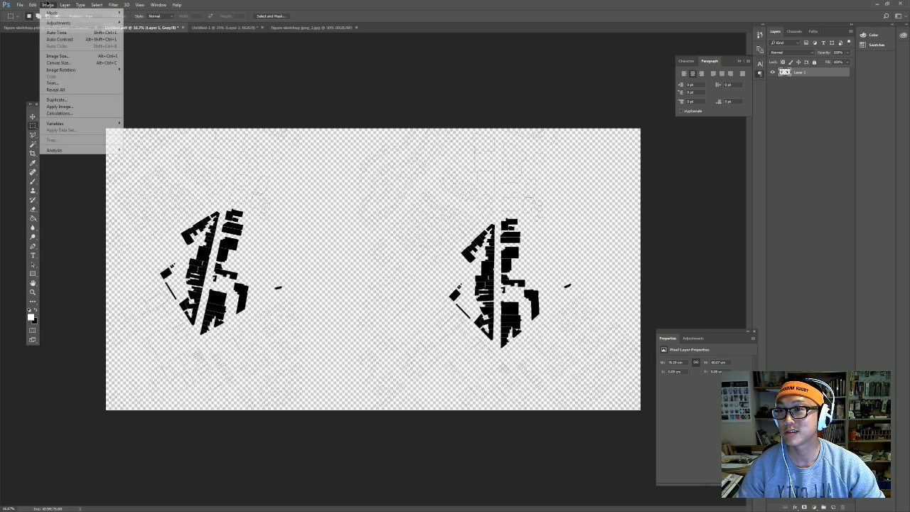
click(71, 56)
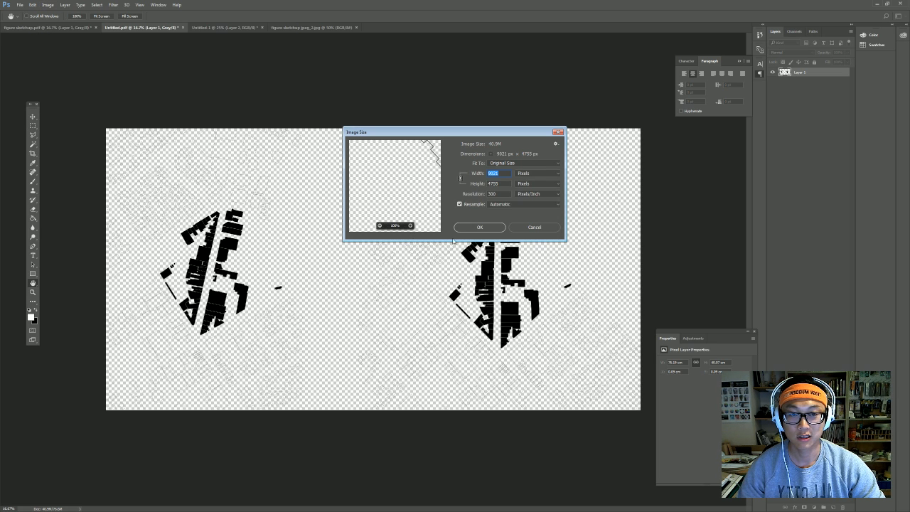
click(539, 174)
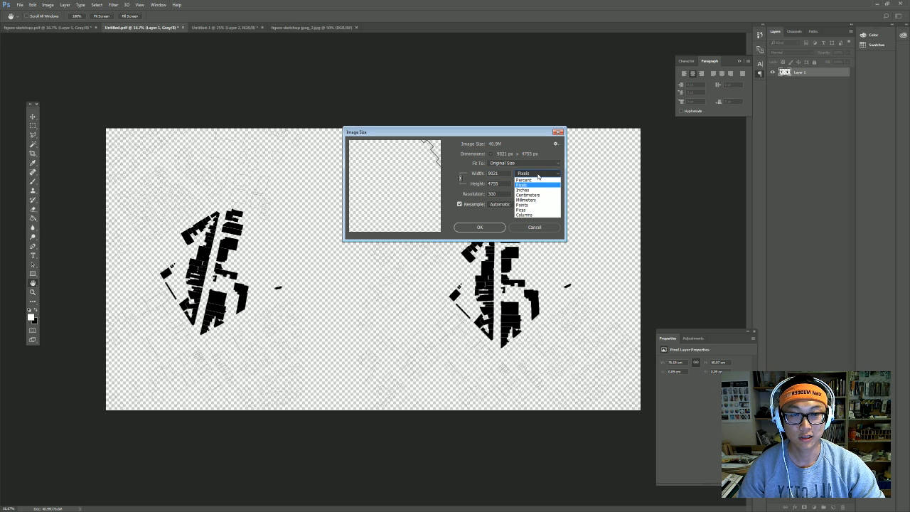
click(538, 196)
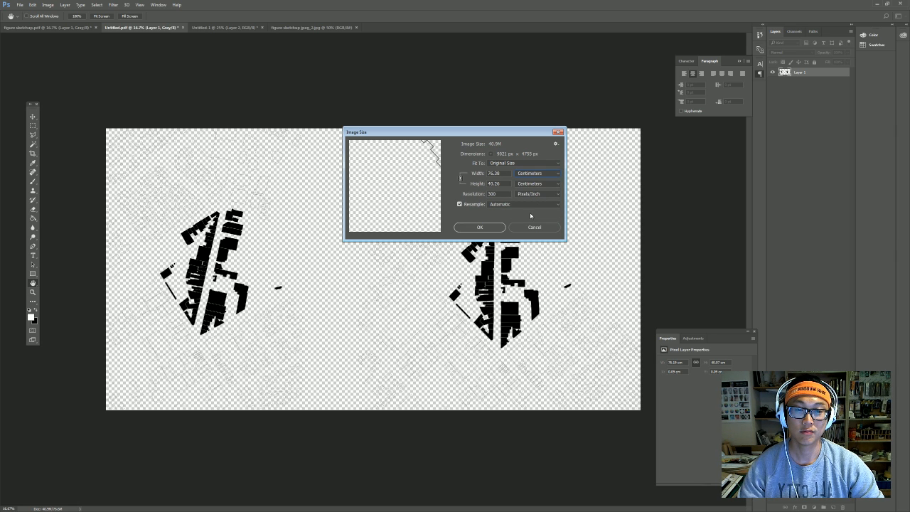
click(533, 229)
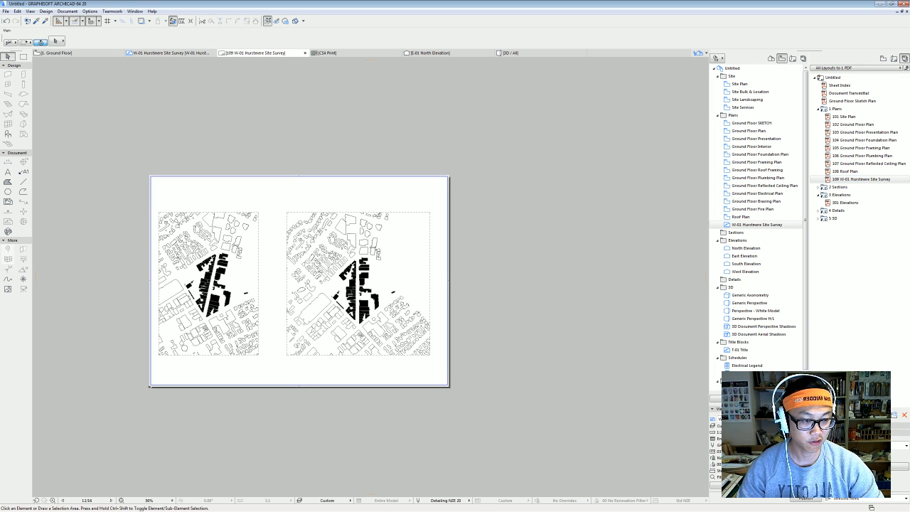
Set the CS4 Print master to A1 (ISO) - Metric paper, then reopen 109 W-01 Hurstmere Site Survey.
click(894, 59)
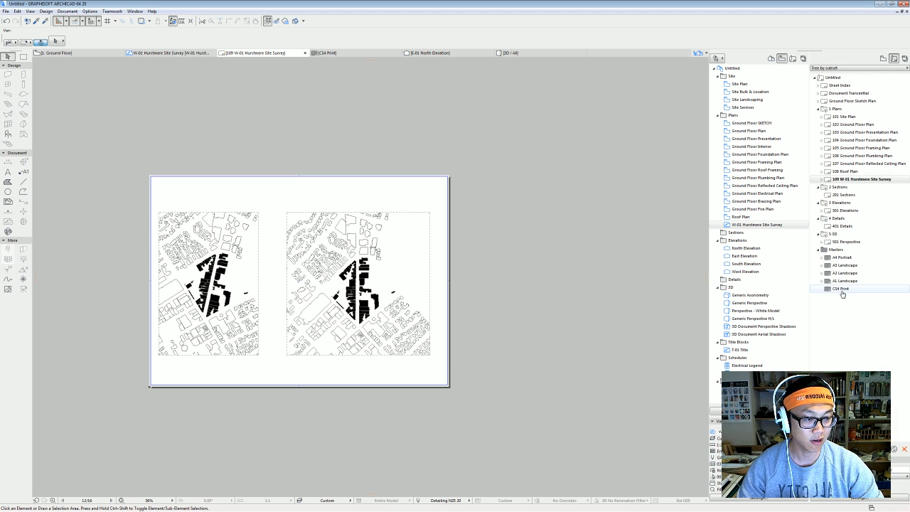
double_click(842, 292)
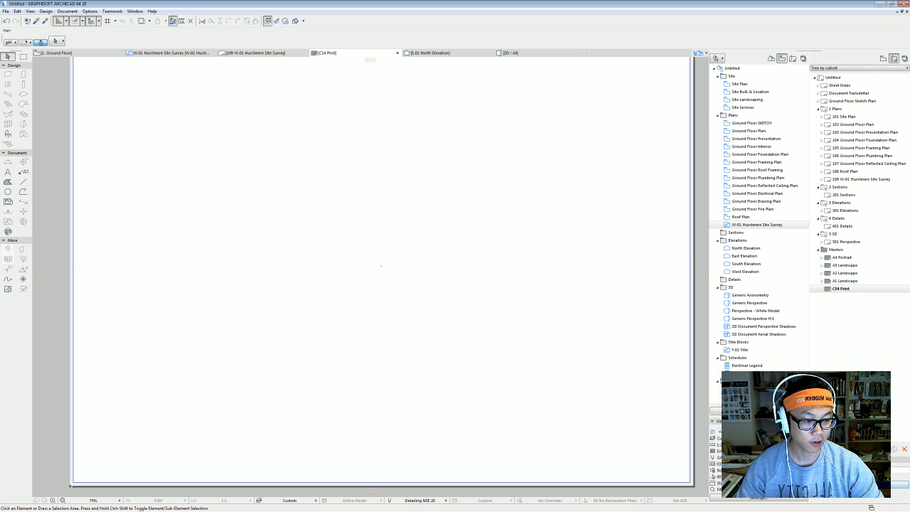
click(891, 485)
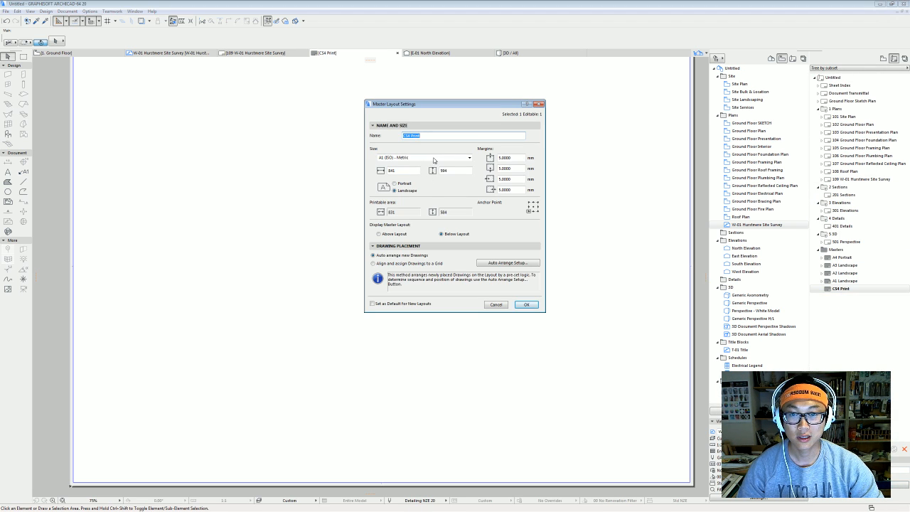
click(434, 157)
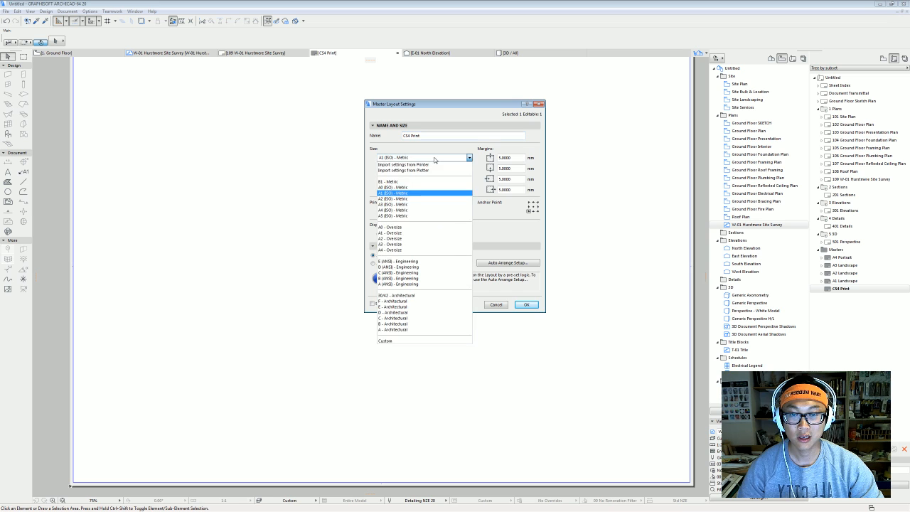
click(433, 193)
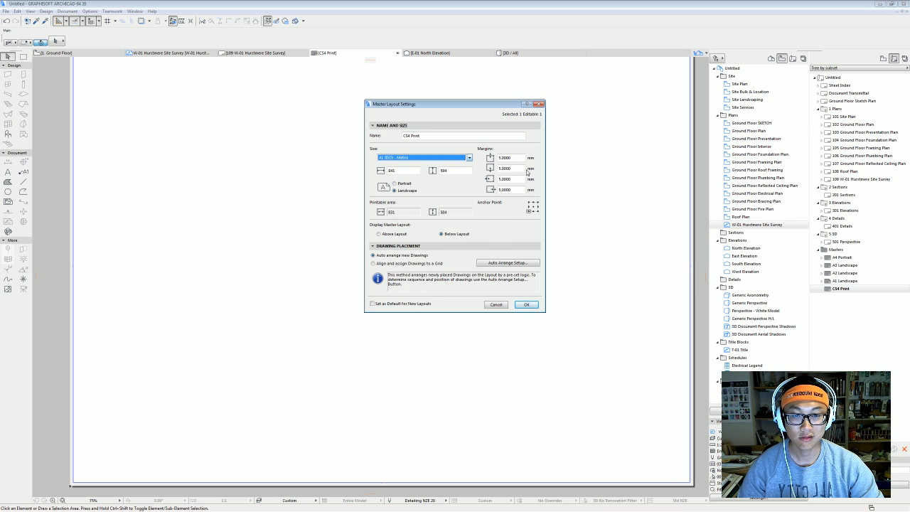
click(520, 305)
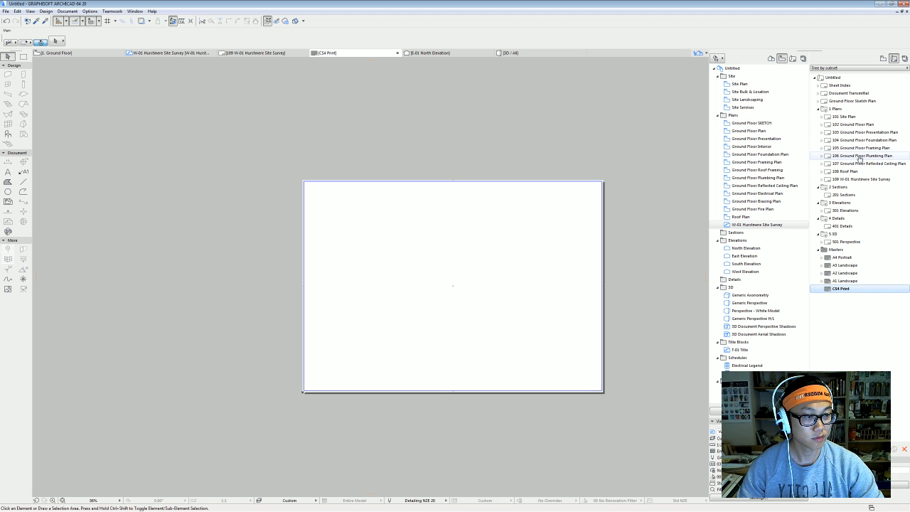
double_click(862, 181)
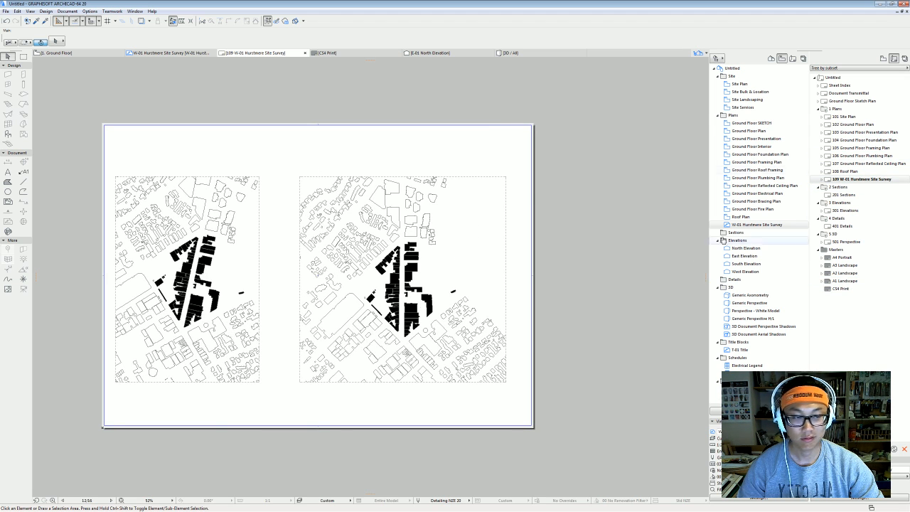
Select and then deselect the right-hand site drawing on the W-01 Hurstmere Site Survey view.
click(757, 225)
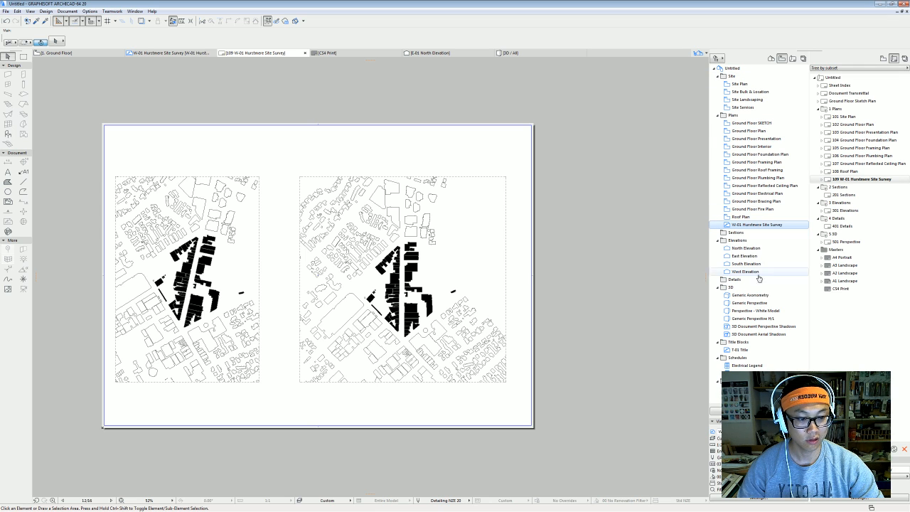
click(385, 352)
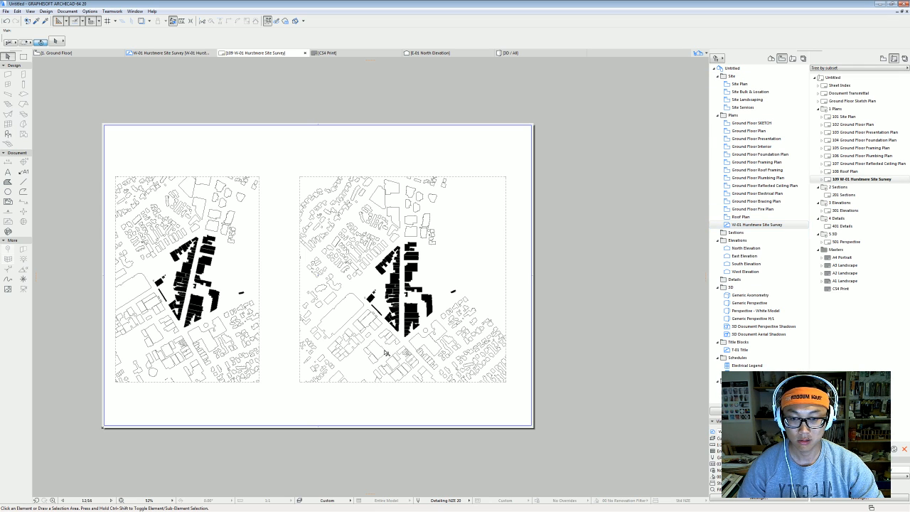
click(406, 411)
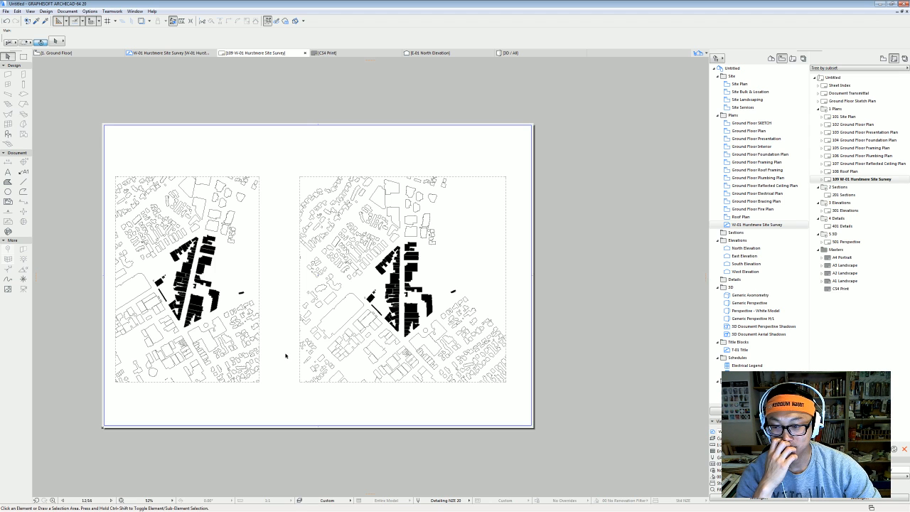
Publish the 109 Hurstmere layout as JPG instead of PDF, then minimise ARCHICAD and Photoshop.
click(874, 180)
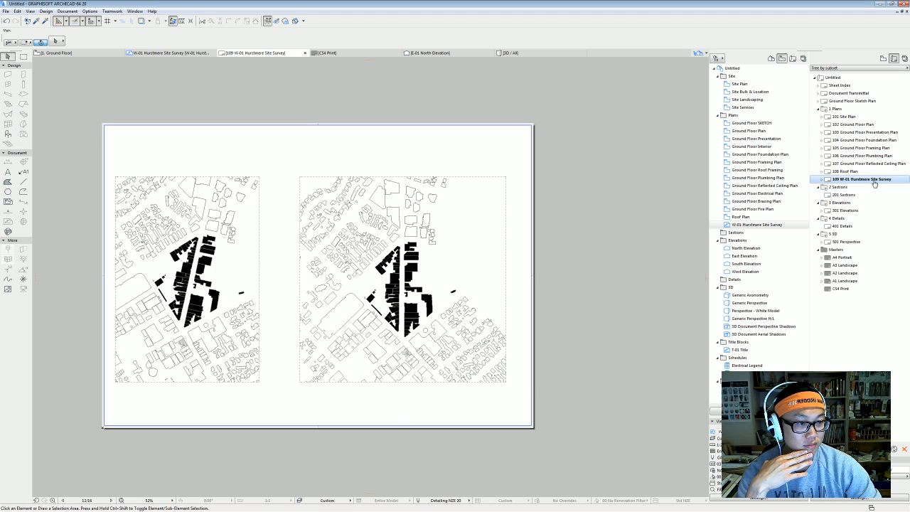
click(904, 59)
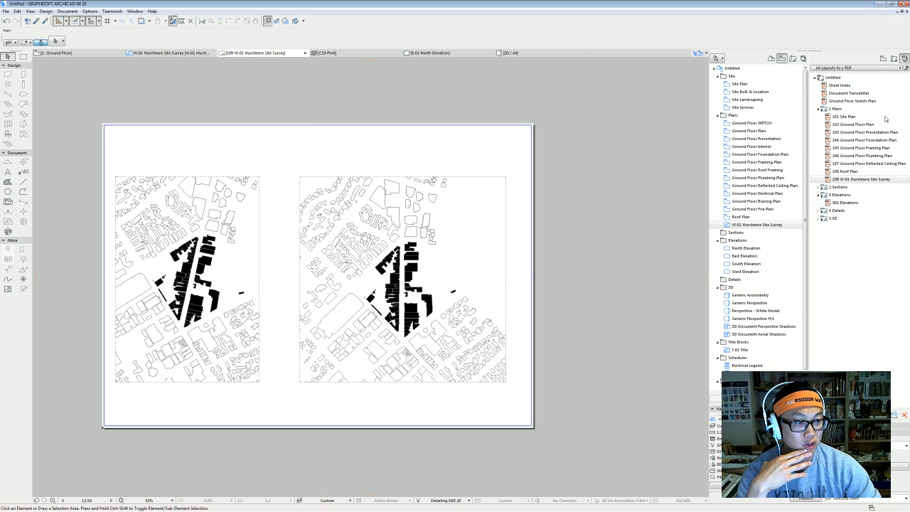
click(906, 445)
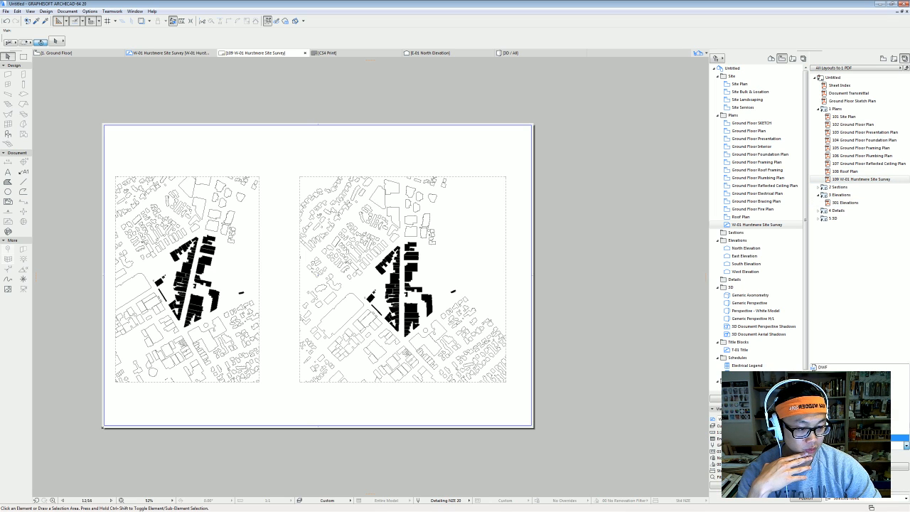
click(861, 406)
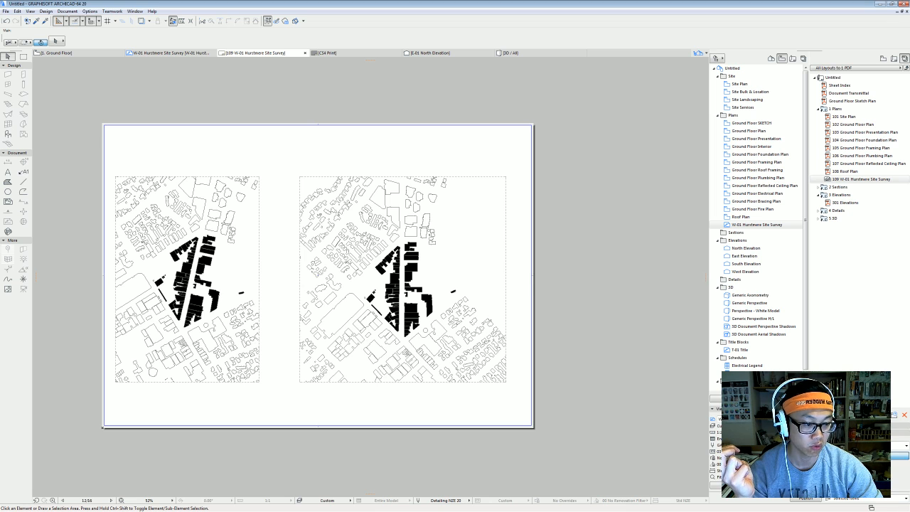
click(444, 211)
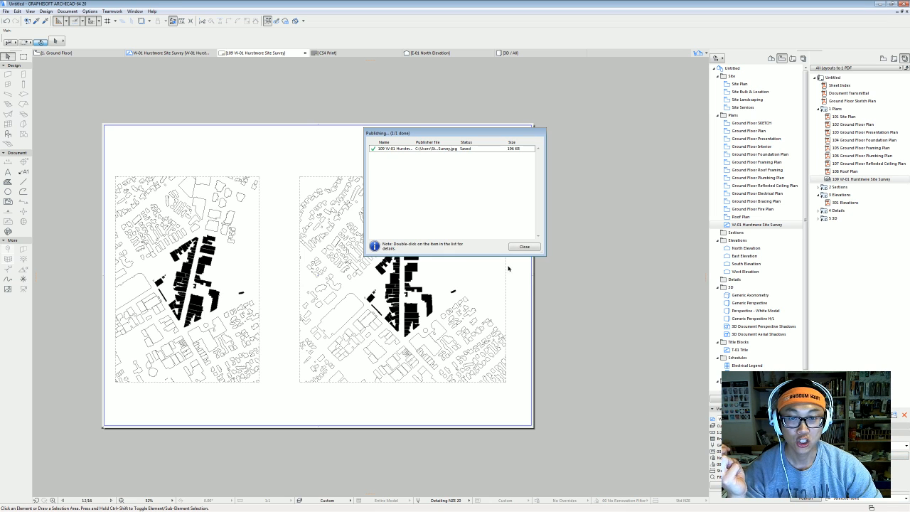
click(523, 249)
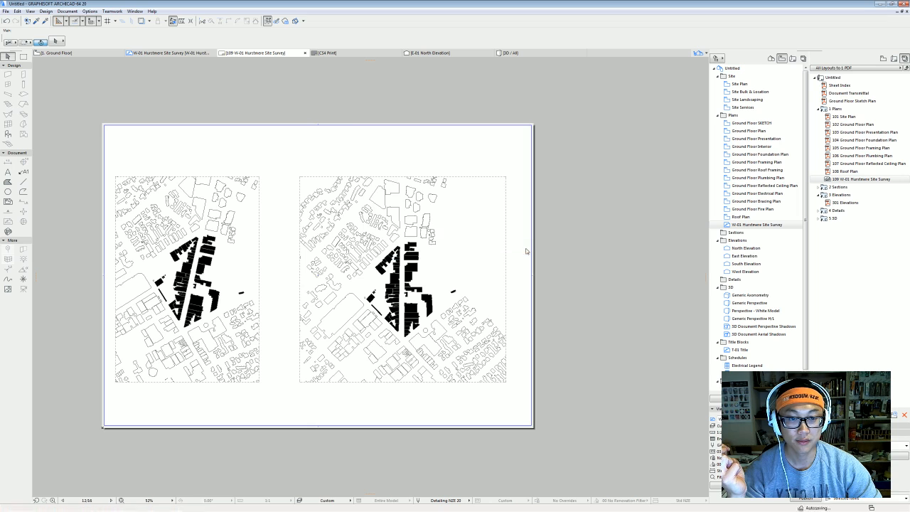
click(887, 6)
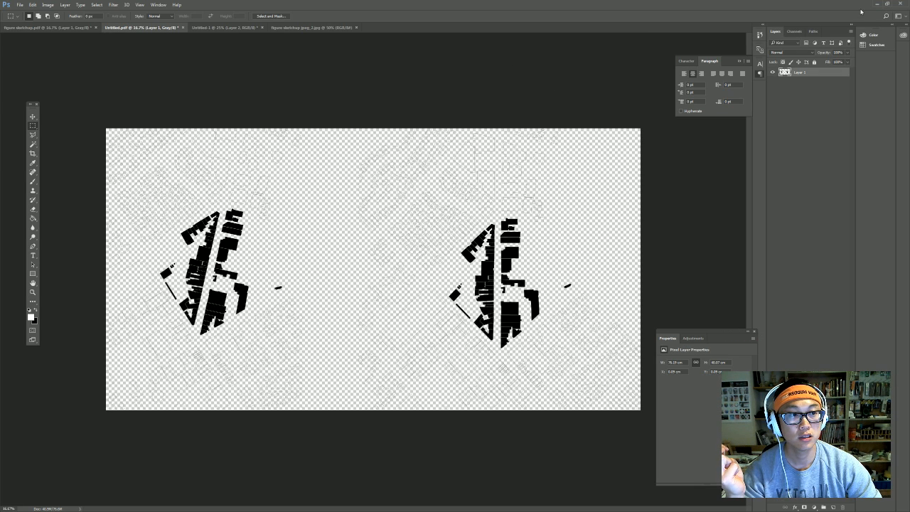
click(877, 4)
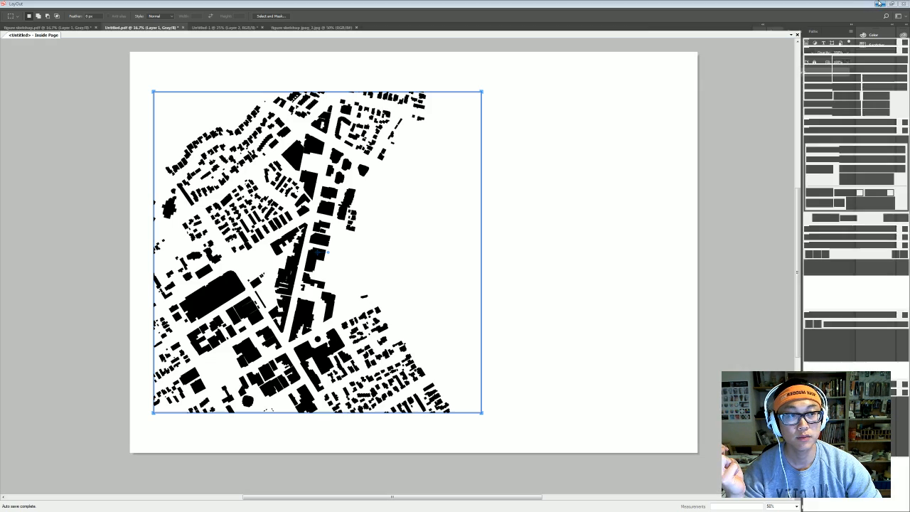
Minimise LayOut, Acrobat and SketchUp, then preview figure sketchup jpeg_2 from the dataset folder.
click(879, 3)
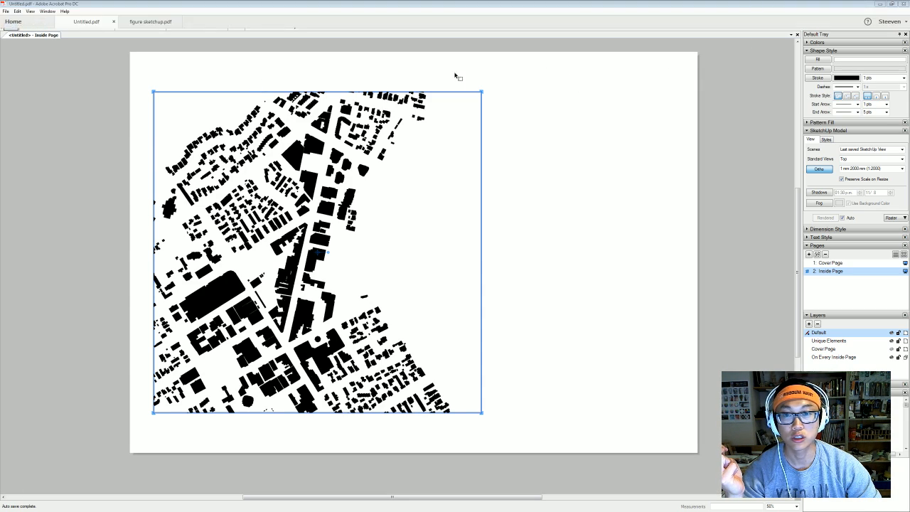
click(879, 3)
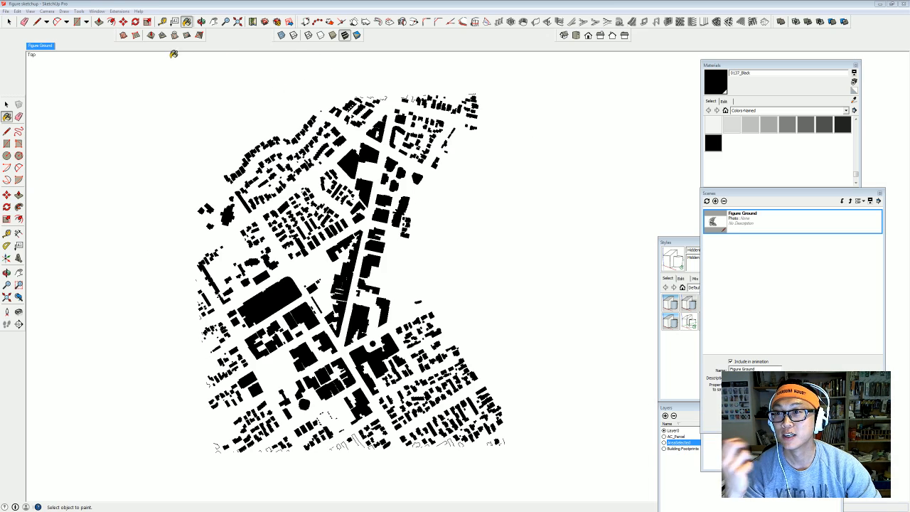
click(882, 4)
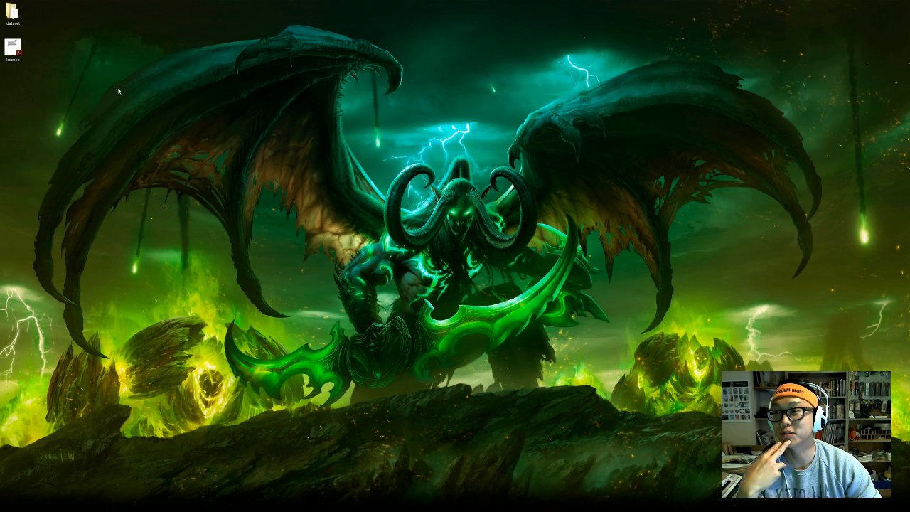
double_click(12, 12)
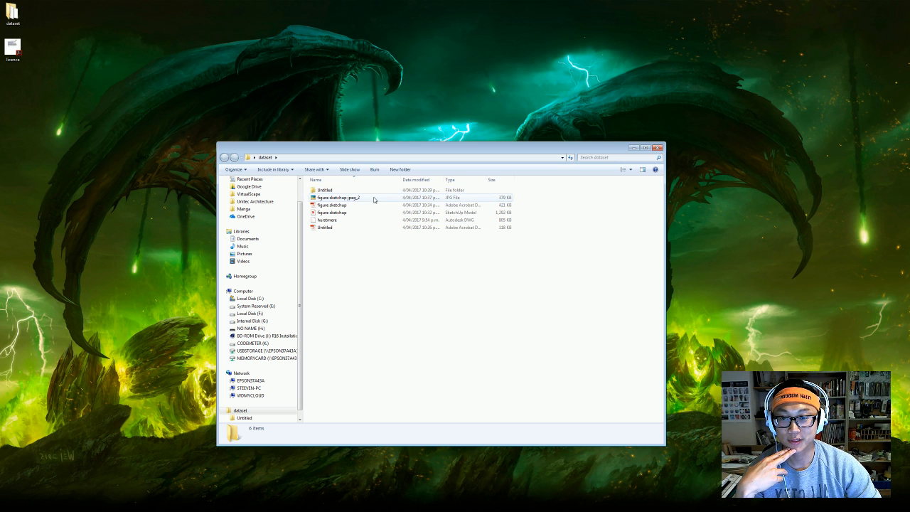
double_click(377, 198)
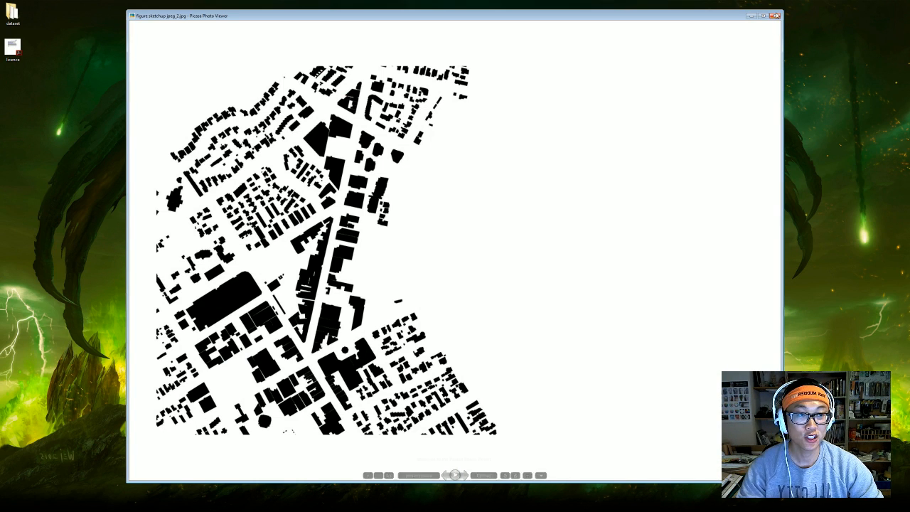
key(Escape)
Preview the site survey image in Untitled > 1 Plans, then return to Photoshop.
double_click(379, 191)
double_click(341, 192)
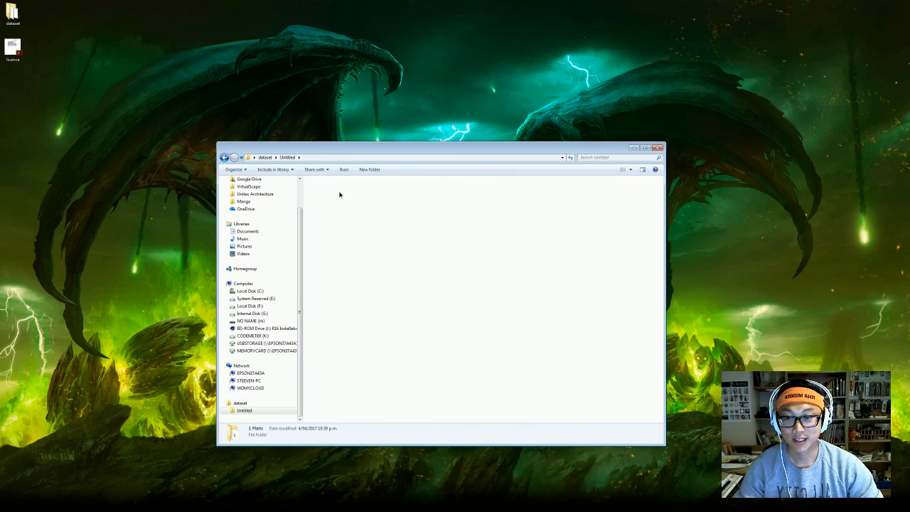
double_click(338, 198)
scroll(371, 238, up, 5)
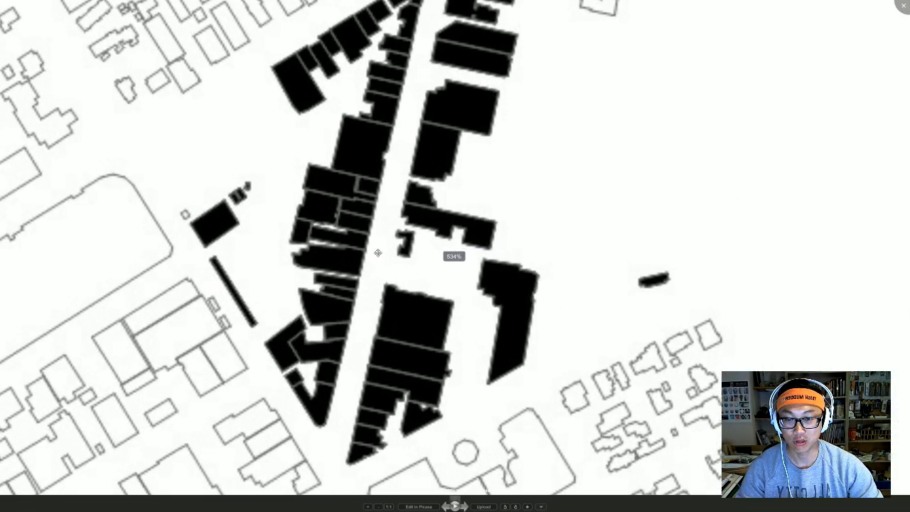
key(Escape)
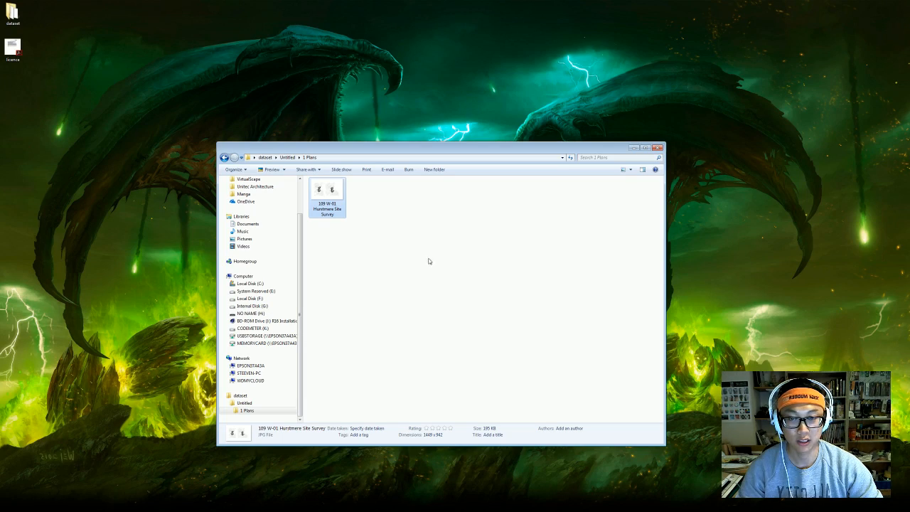
key(alt+Tab)
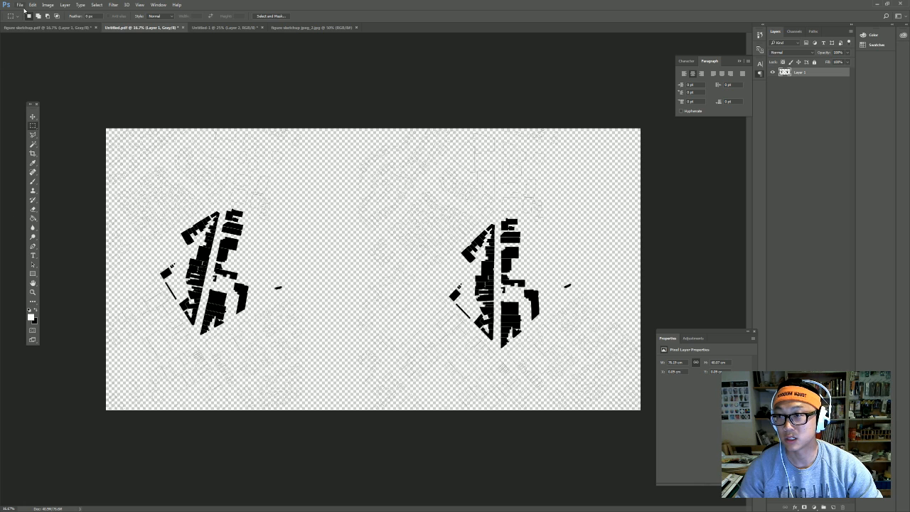
Open the site survey JPG from Untitled > 1 Plans and marquee-select its left site plan.
click(22, 6)
click(25, 26)
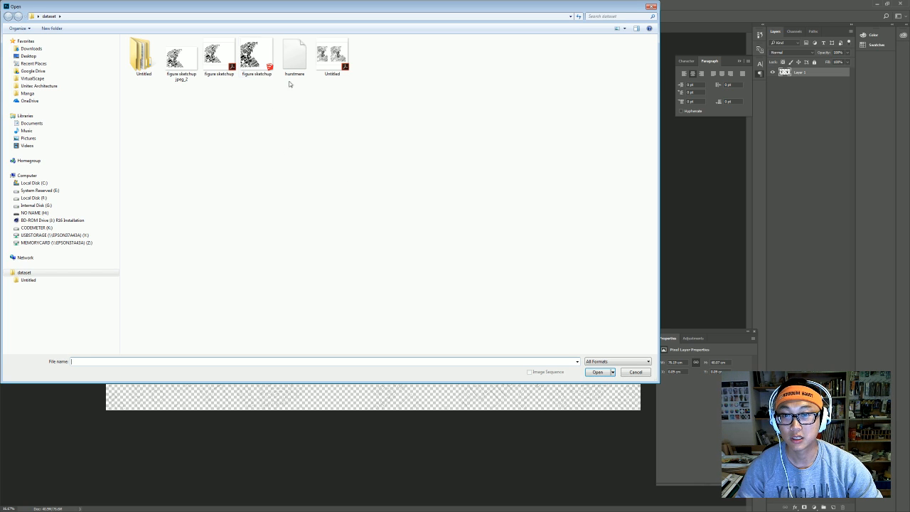
double_click(142, 57)
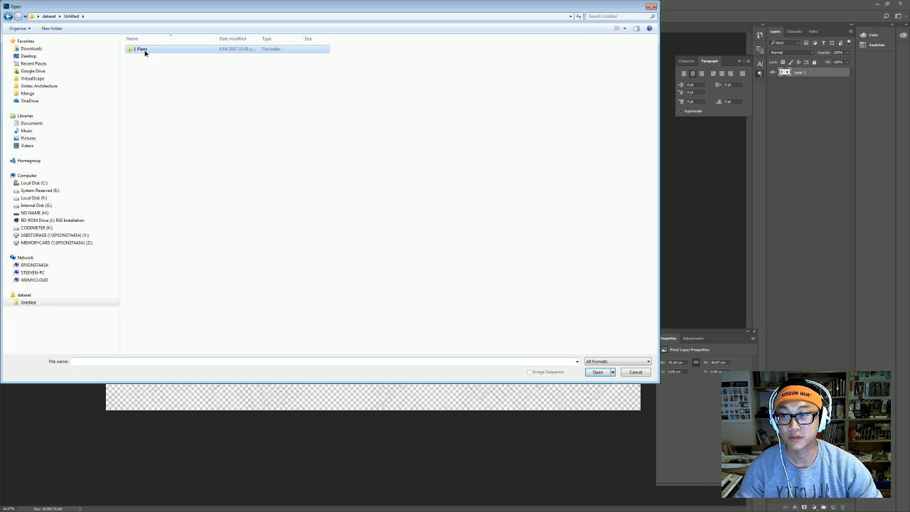
double_click(144, 48)
double_click(142, 54)
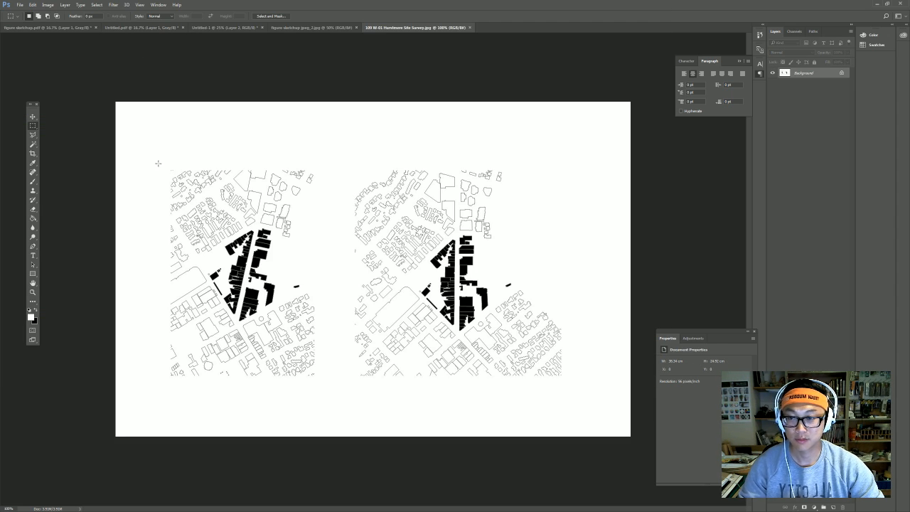
drag(152, 155, 342, 415)
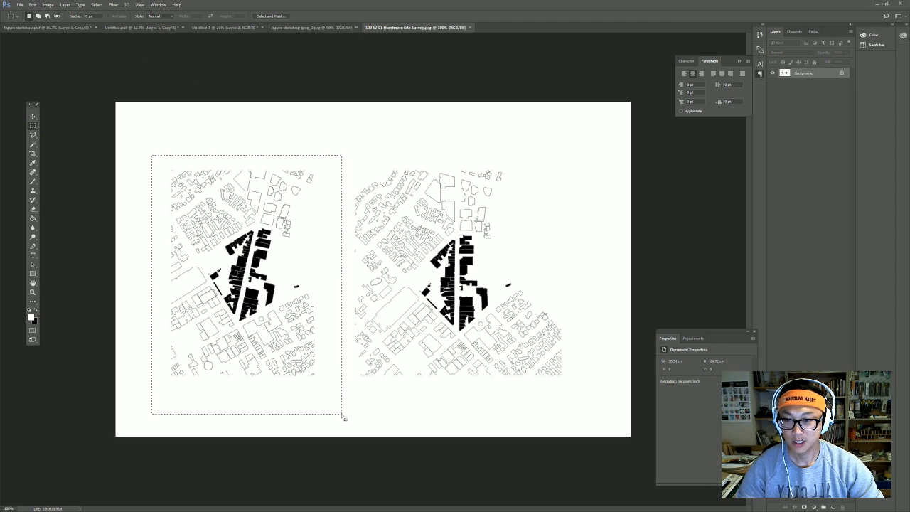
Test-paste the left plan onto figure sketchup jpeg_2, delete it, and deselect the survey image.
click(293, 27)
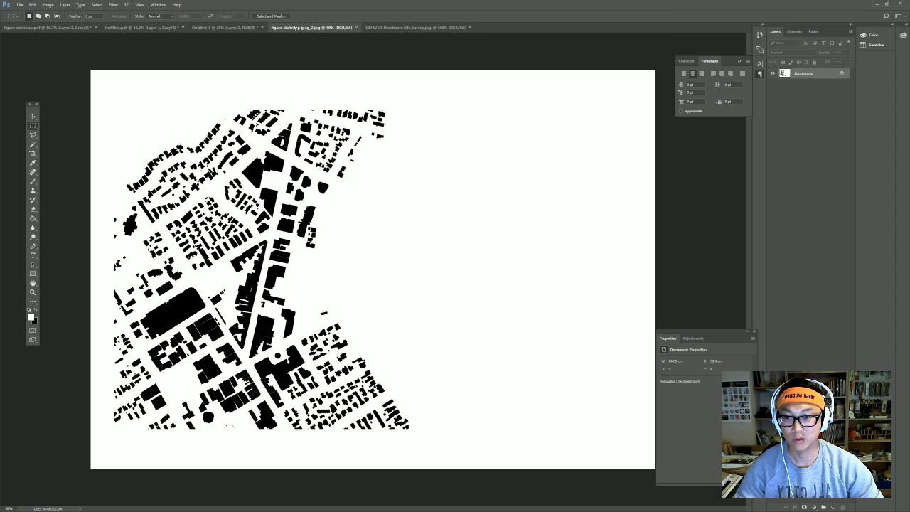
key(ctrl+v)
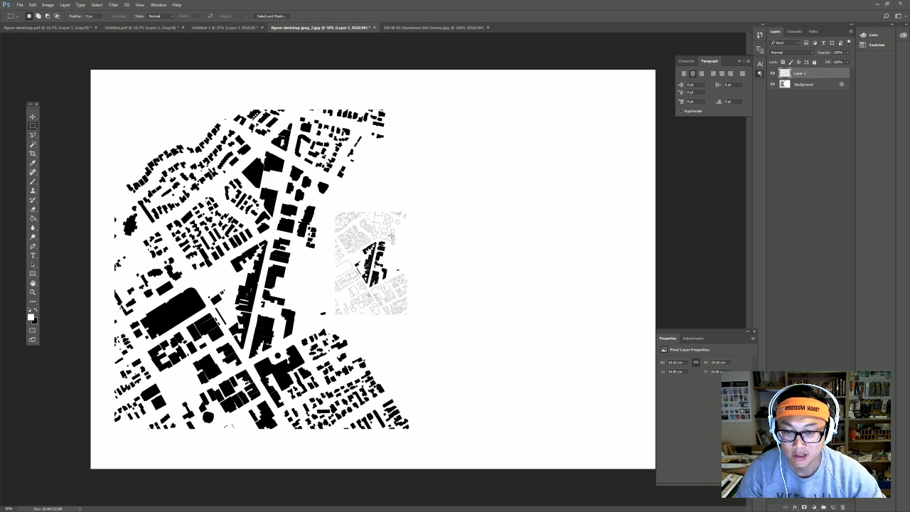
click(31, 116)
drag(392, 295, 491, 315)
key(Delete)
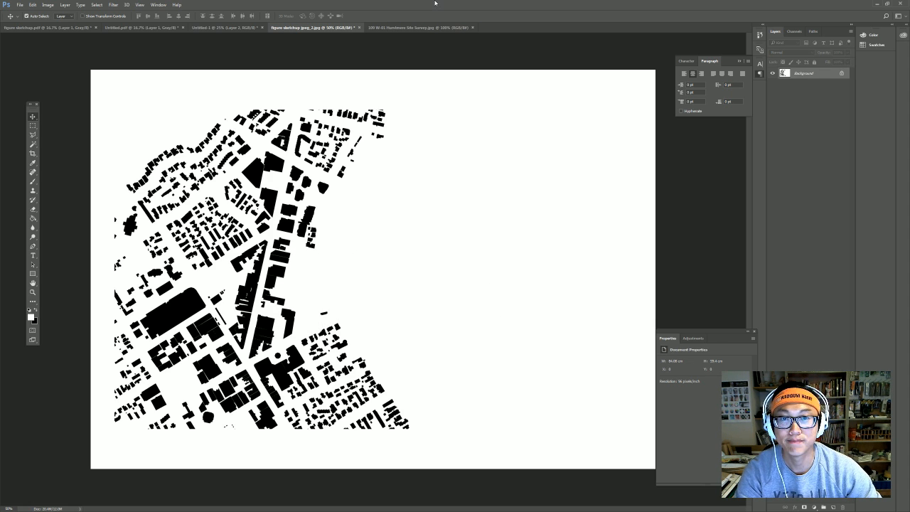
click(426, 27)
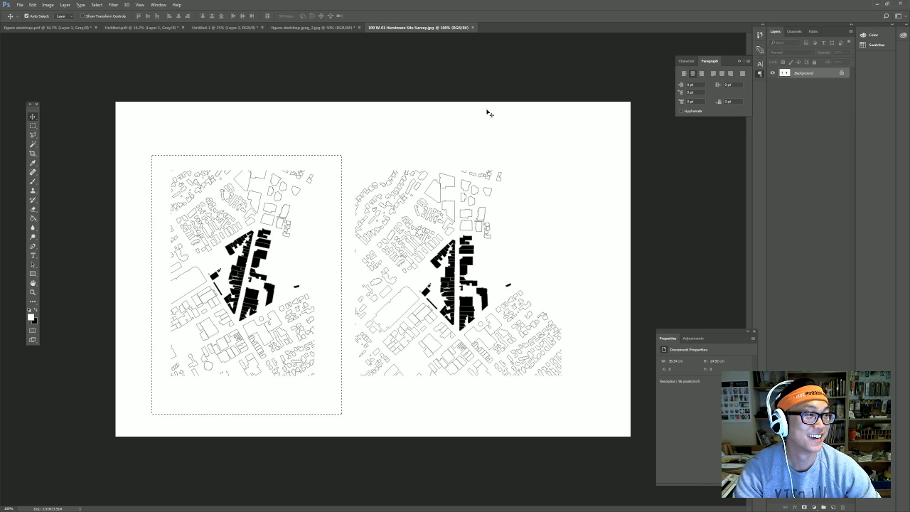
key(ctrl+d)
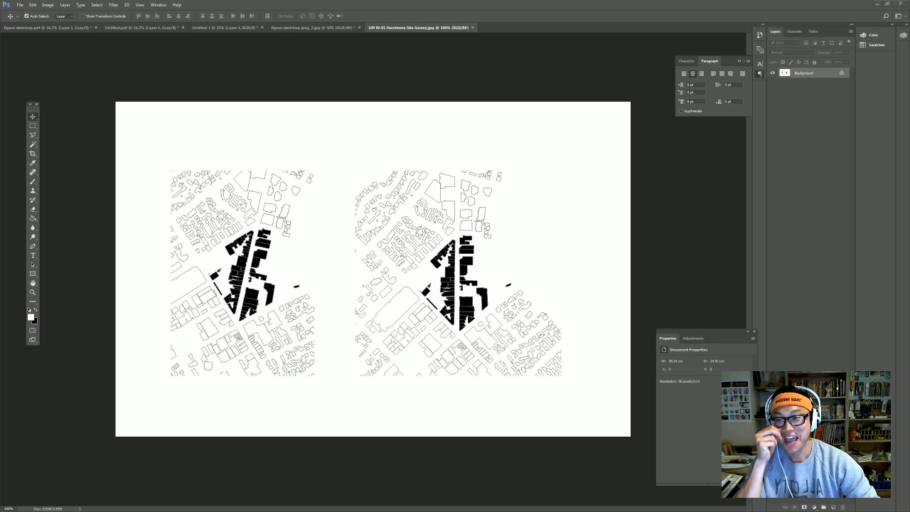
In Untitled-1, move the black figure-ground map toward the lower right.
click(293, 28)
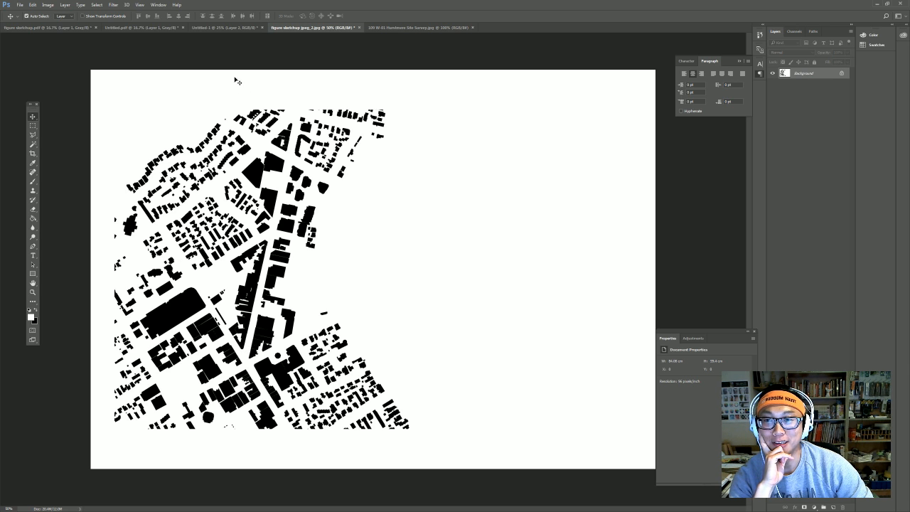
click(226, 28)
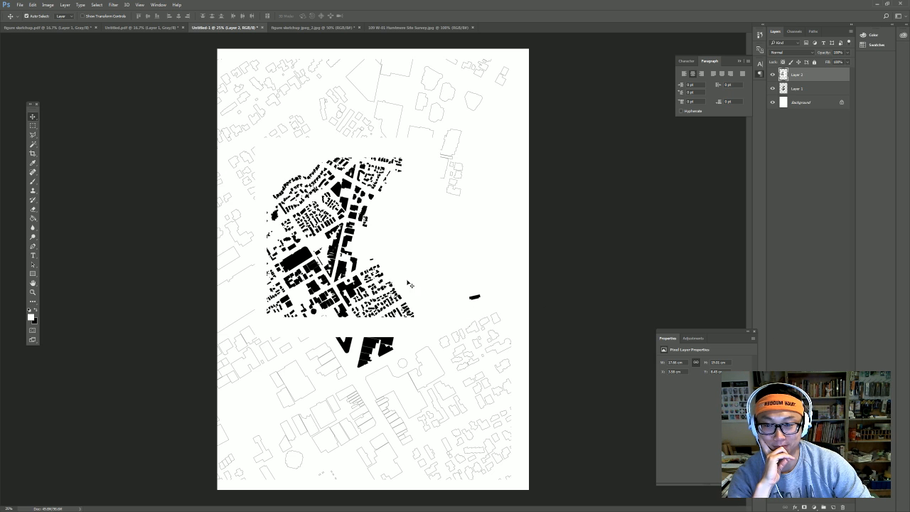
drag(366, 256, 391, 315)
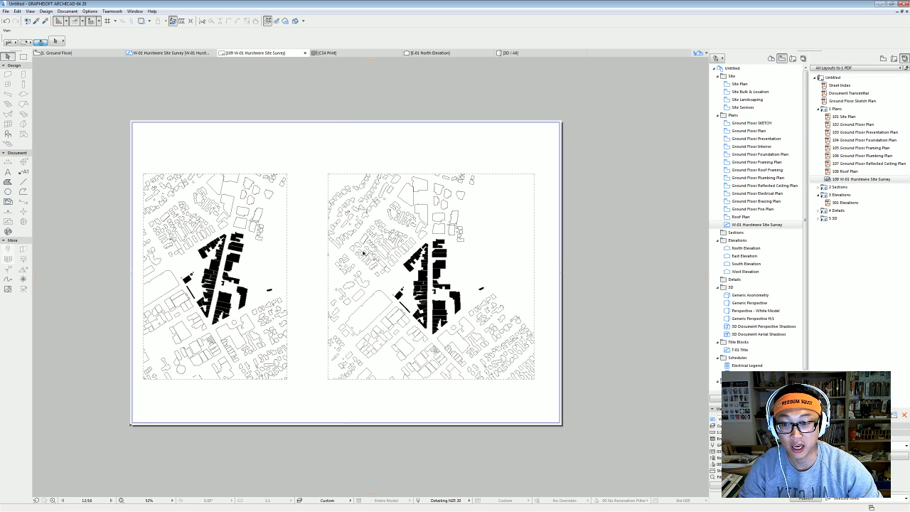
Open the Ground Floor Plan from the Navigator.
scroll(266, 389, down, 2)
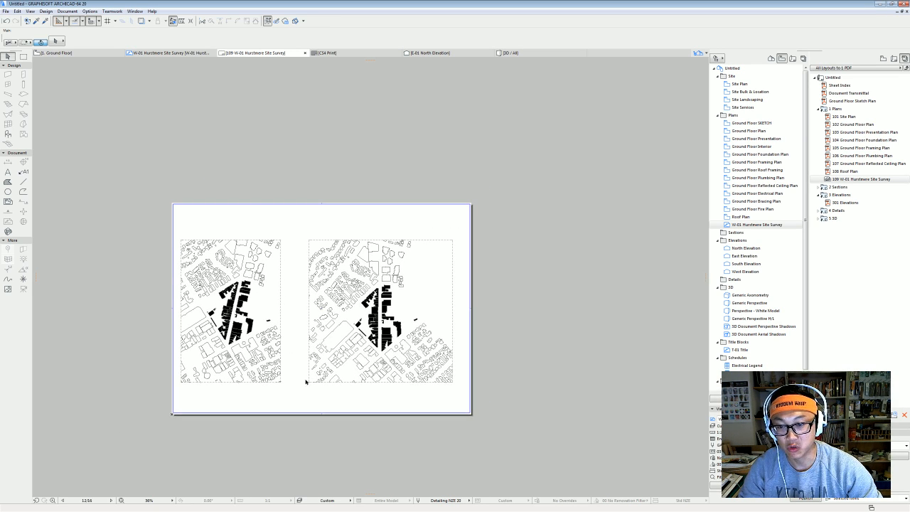
scroll(306, 382, up, 2)
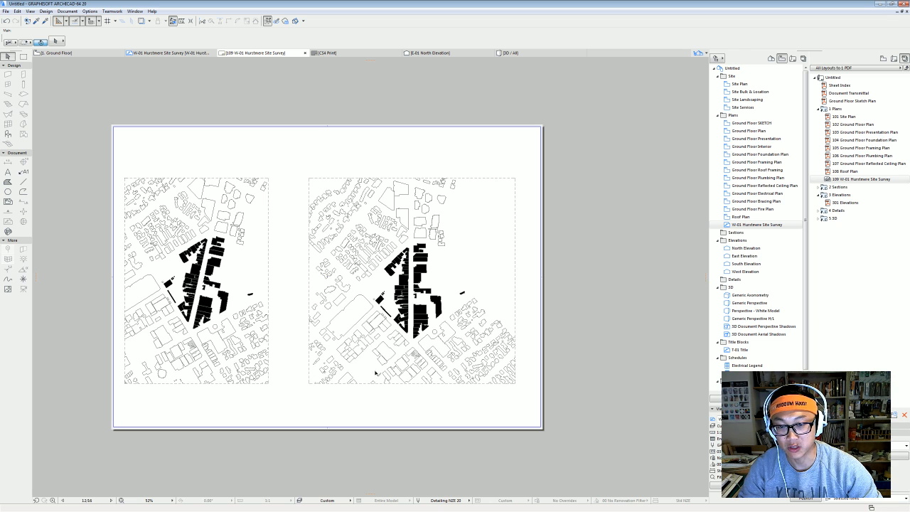
click(758, 132)
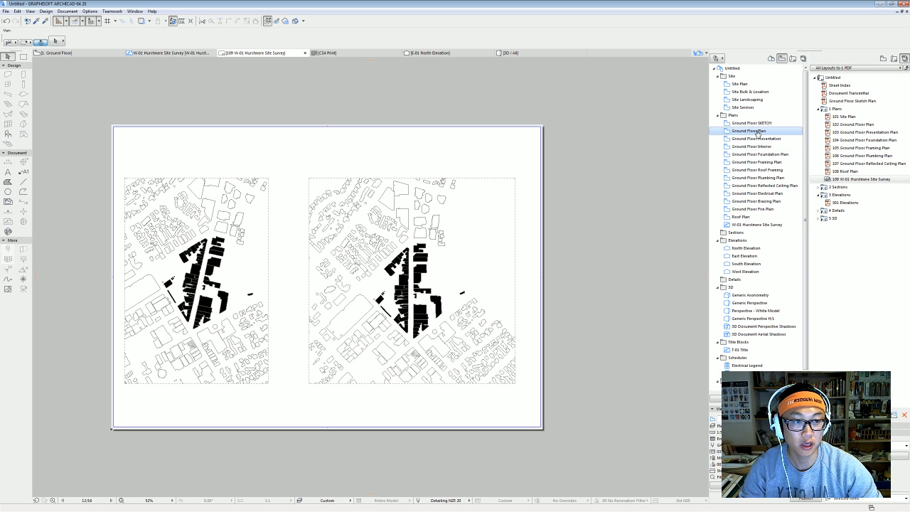
double_click(756, 257)
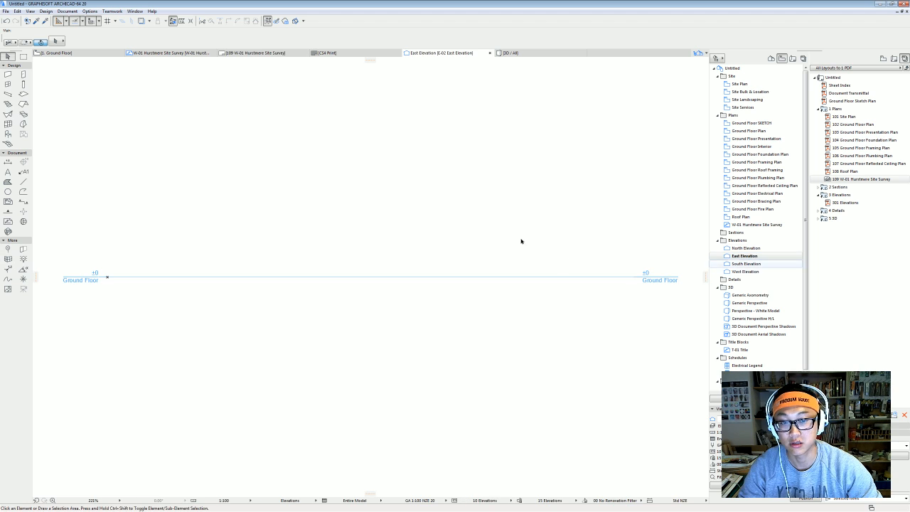
double_click(748, 131)
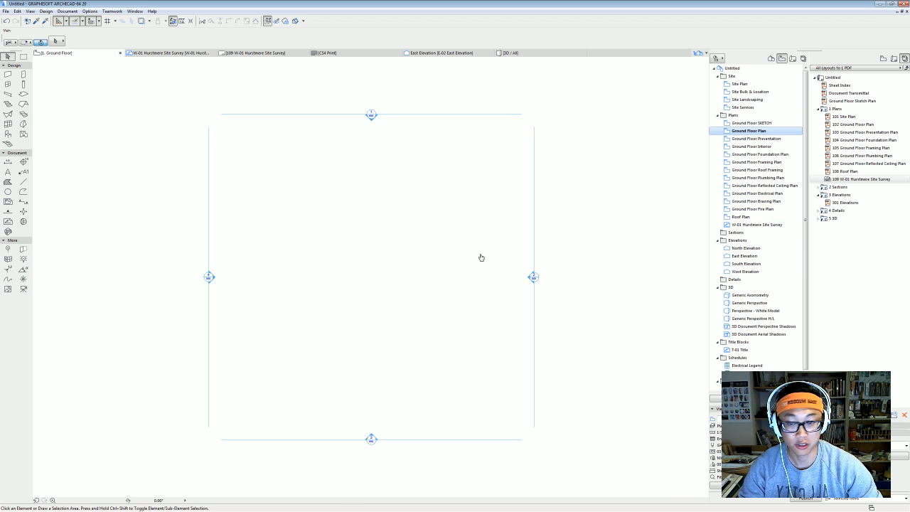
Draw a rectangular slab on the ground floor plan.
click(24, 94)
click(361, 227)
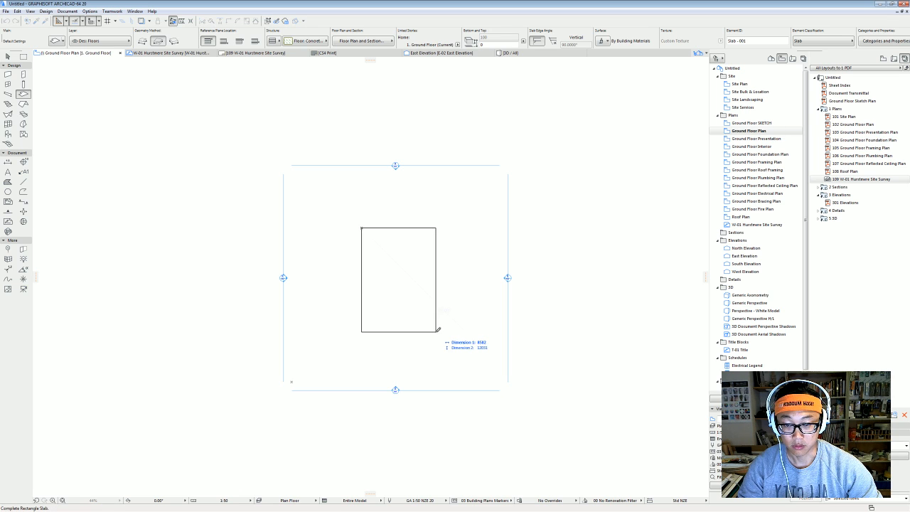
click(435, 332)
Trace walls around the slab outline.
click(8, 74)
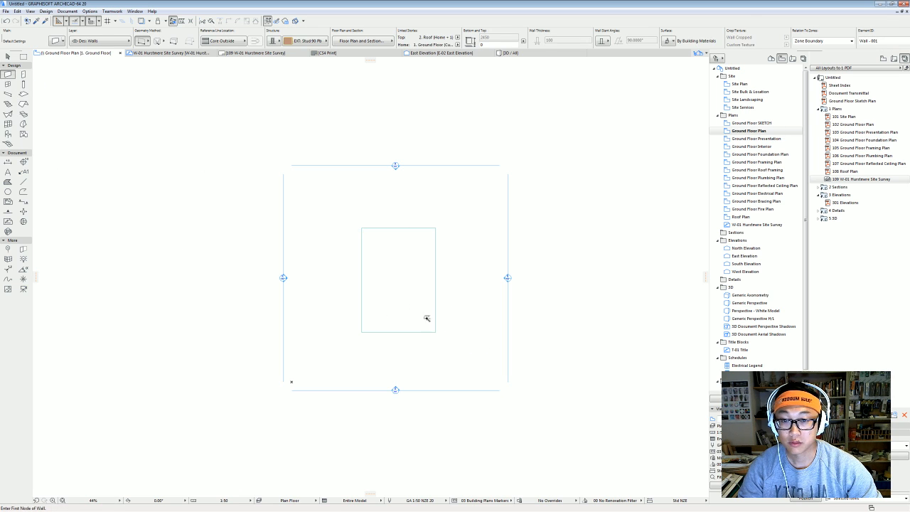
click(403, 292)
scroll(370, 281, up, 3)
middle_drag(344, 264, 233, 227)
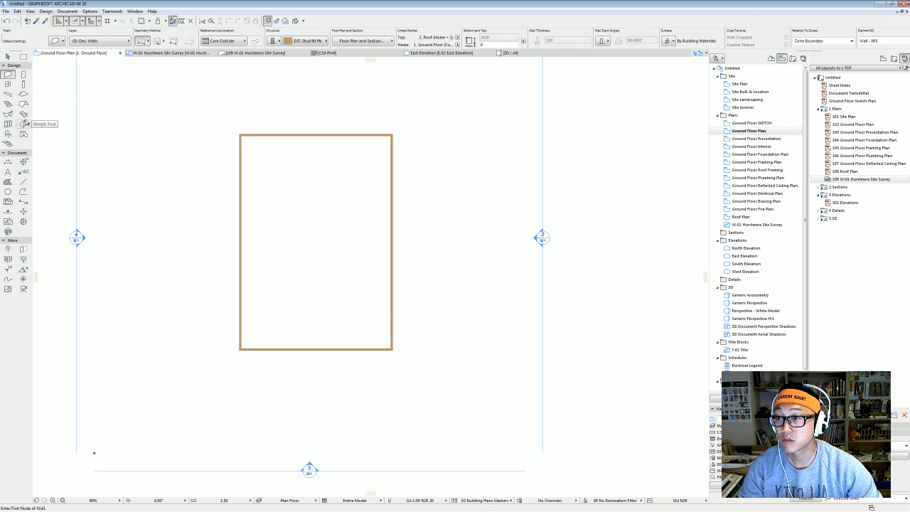
Add a hip roof over the walls and view the model in 3D.
click(23, 103)
click(238, 171)
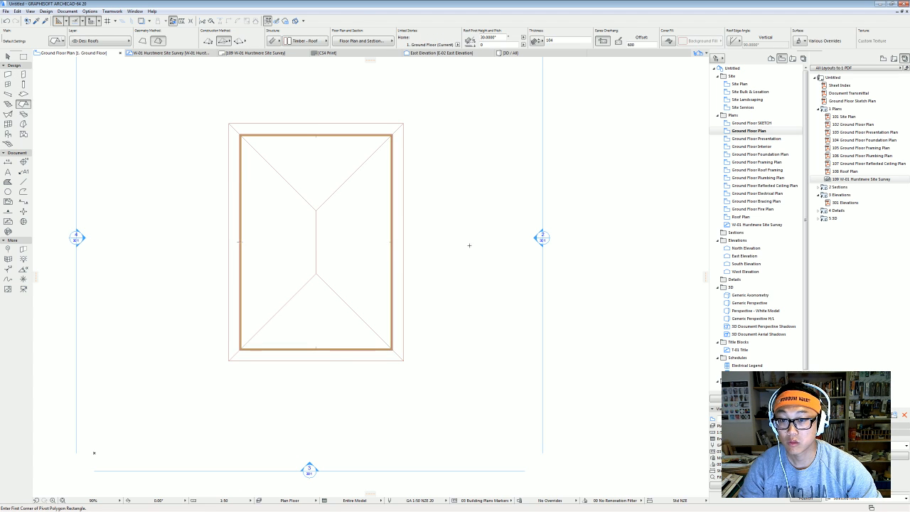
key(F3)
scroll(420, 253, up, 2)
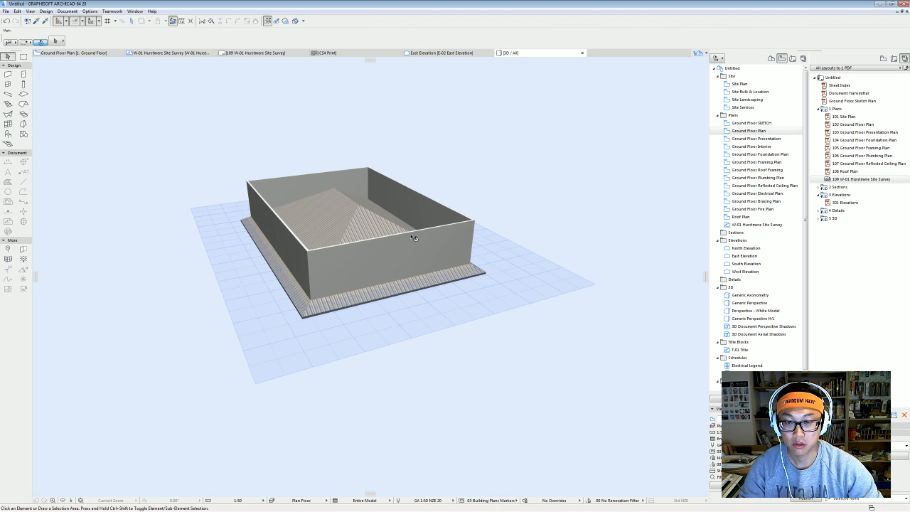
Select the roof and attempt rotating it from its corner, then cancel.
click(359, 217)
click(470, 269)
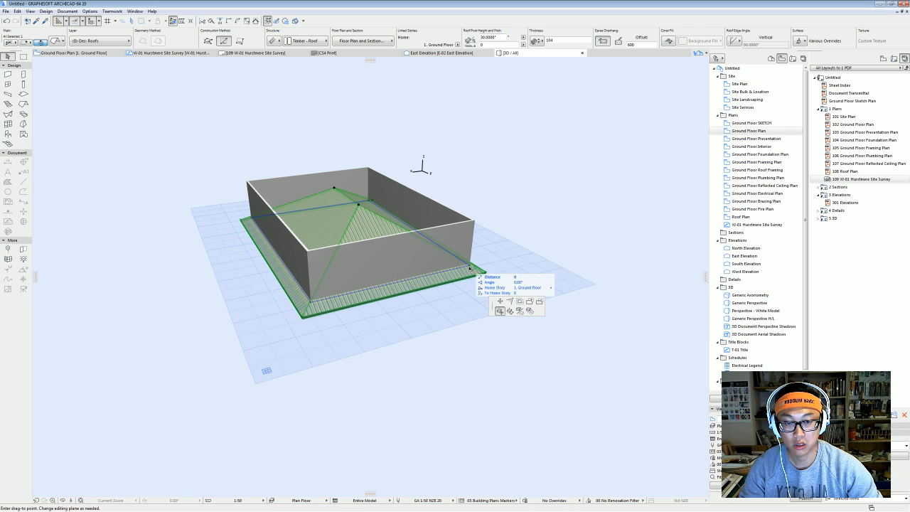
click(512, 309)
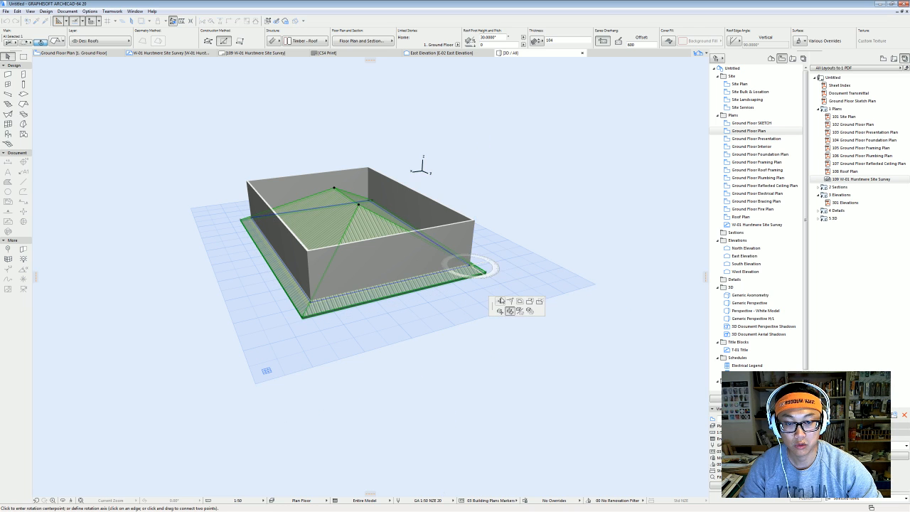
click(470, 269)
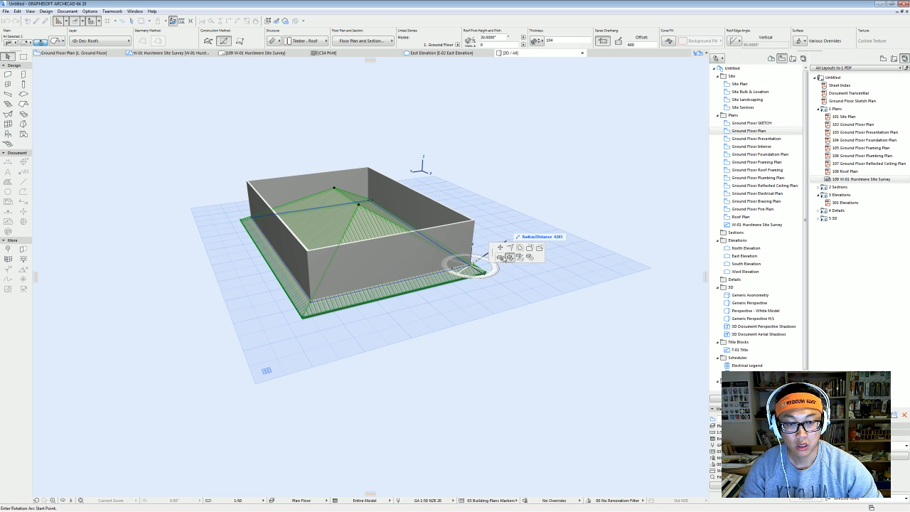
key(Escape)
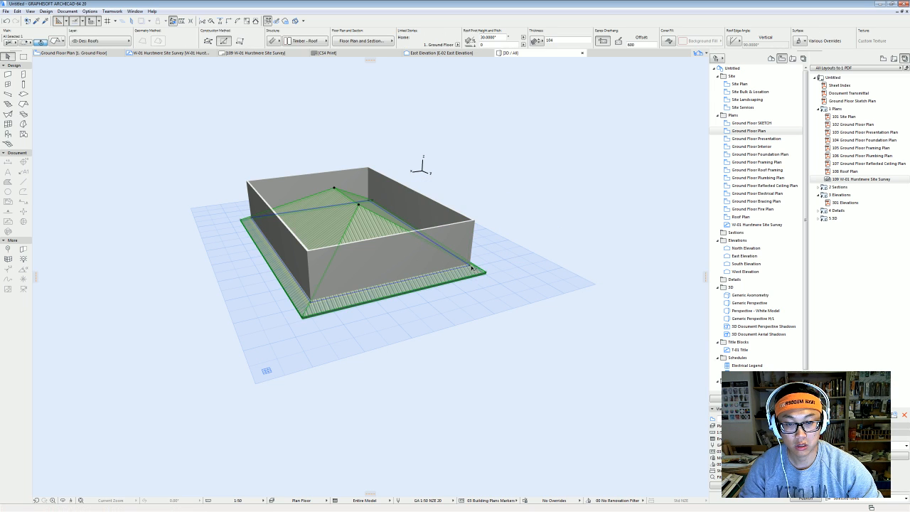
key(ctrl+e)
key(Escape)
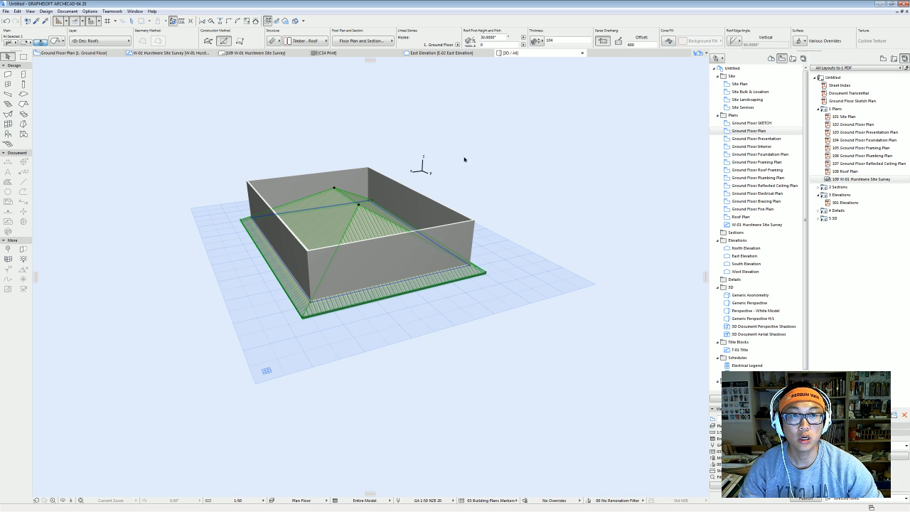
Lift the hip roof vertically onto the wall tops, then open the North Elevation.
click(471, 269)
click(511, 232)
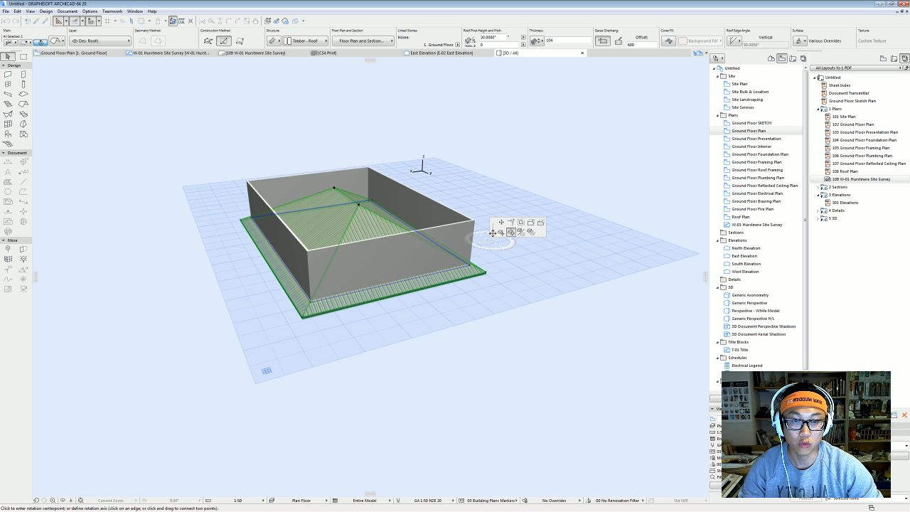
click(502, 233)
click(474, 220)
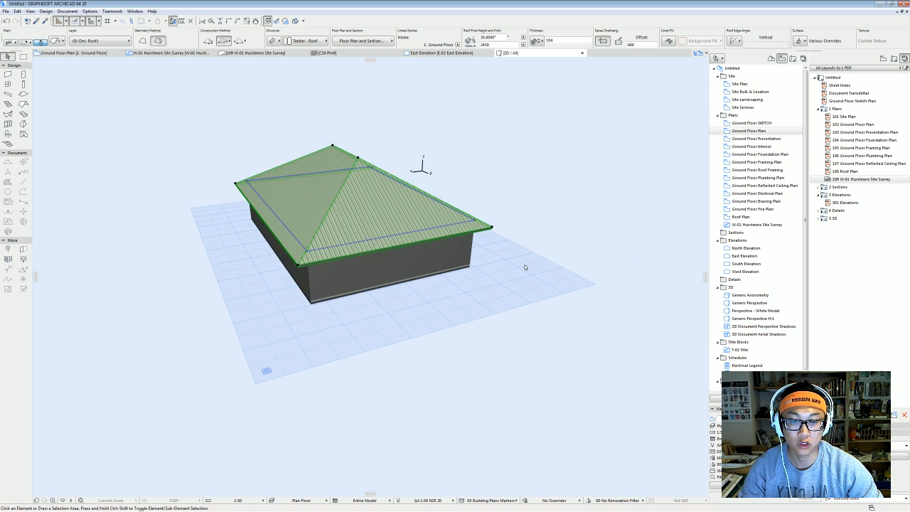
click(525, 267)
double_click(752, 248)
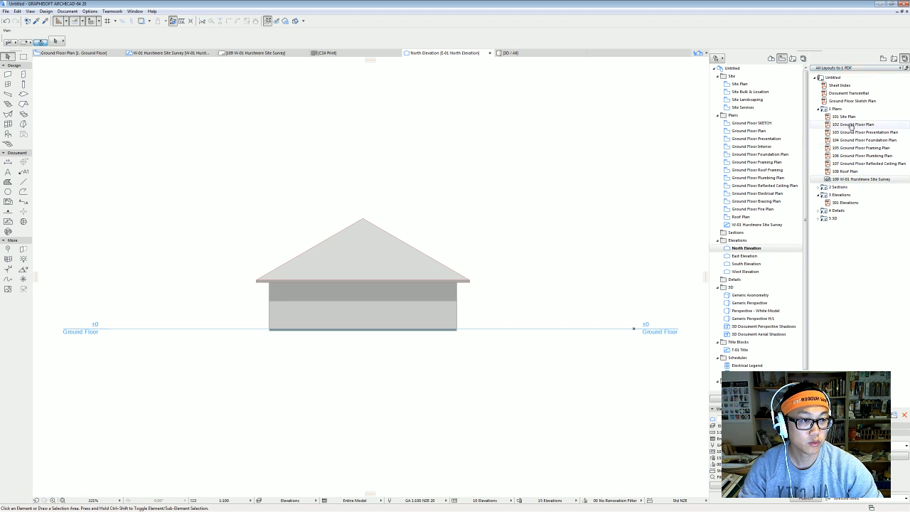
Open the 109 W-01 Hurstmere Site Survey layout and move the second site survey off the sheet.
click(894, 58)
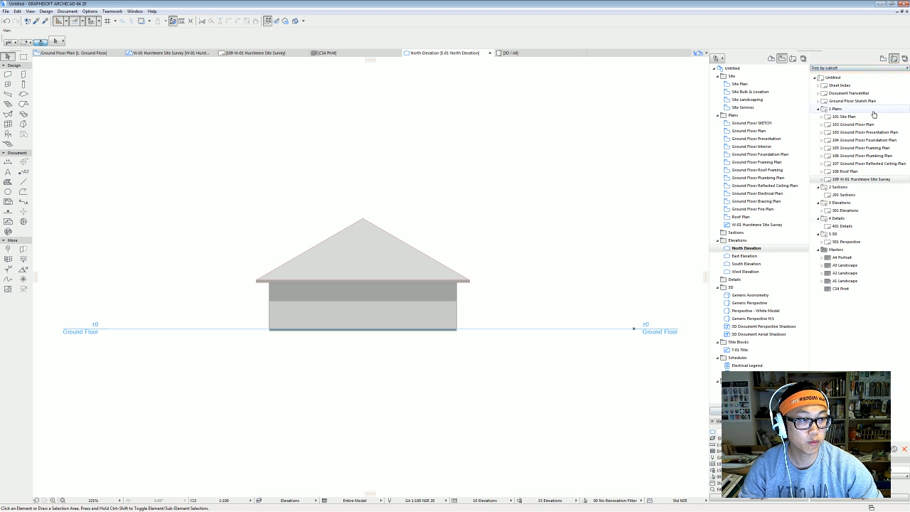
double_click(874, 180)
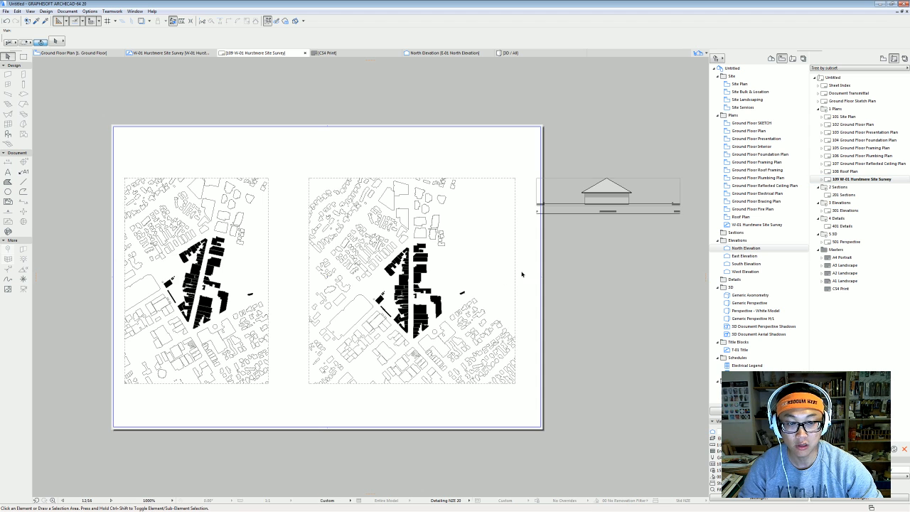
click(412, 308)
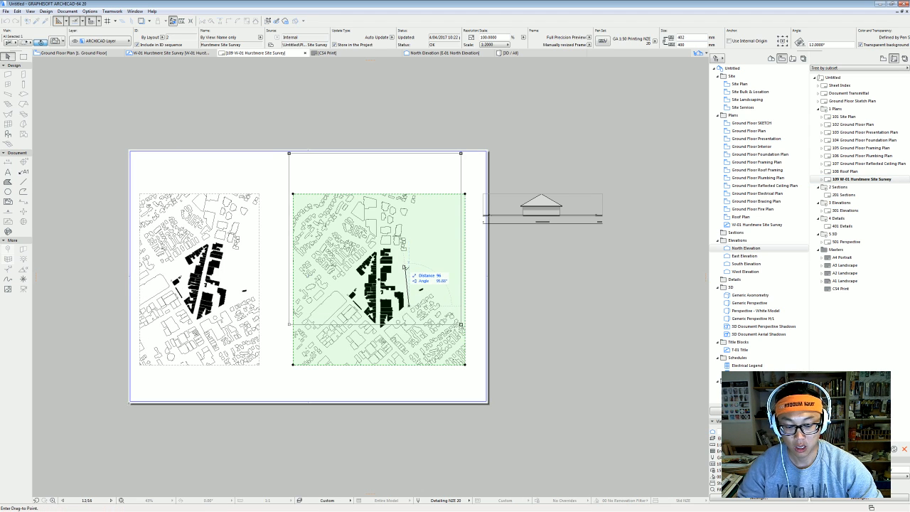
mouse_move(376, 263)
mouse_down()
mouse_move(559, 229)
mouse_move(569, 213)
mouse_up()
Move the North Elevation drawing beside the remaining site plan.
click(569, 214)
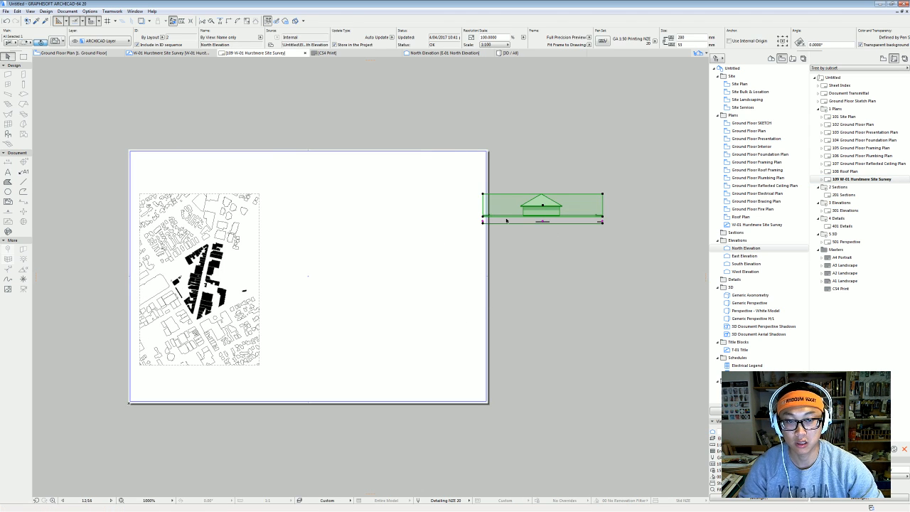
click(552, 204)
click(344, 225)
key(Escape)
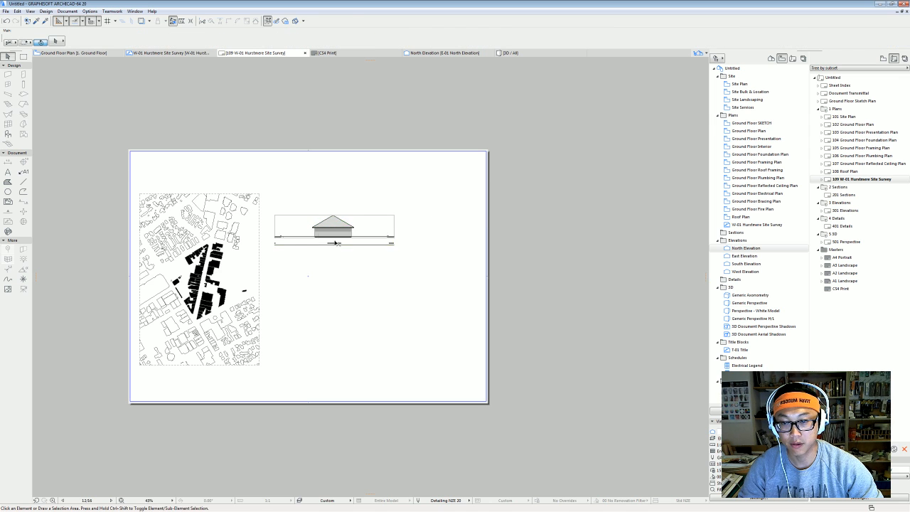
scroll(320, 263, up, 3)
scroll(502, 234, down, 3)
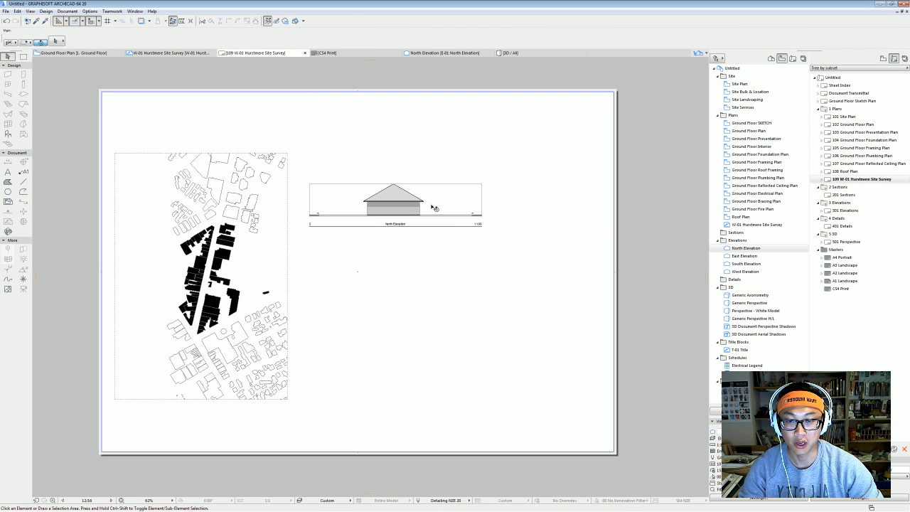
scroll(502, 224, up, 4)
scroll(449, 218, up, 3)
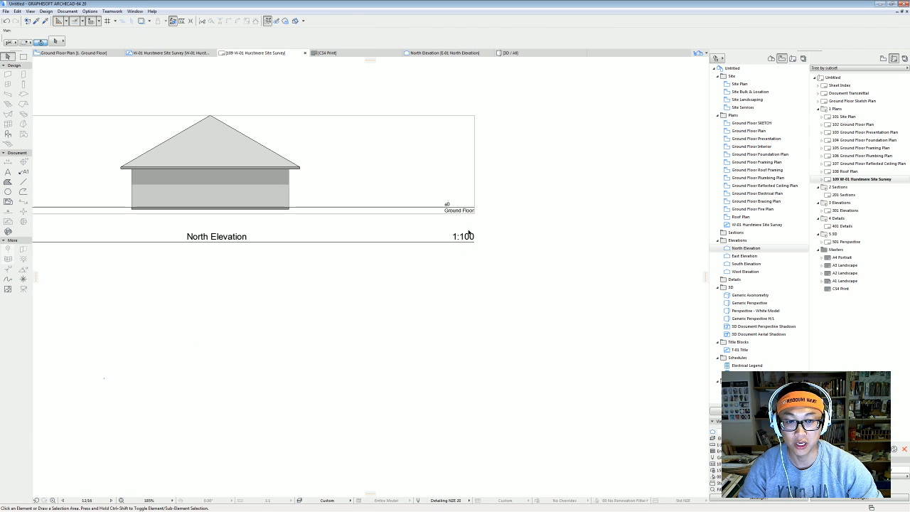
scroll(542, 262, down, 1)
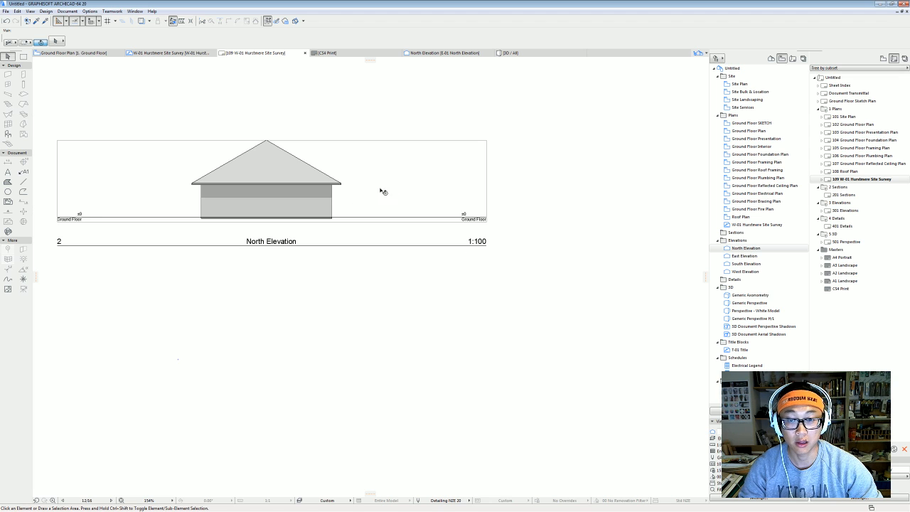
Change the North Elevation view's scale to 1:200.
right_click(756, 248)
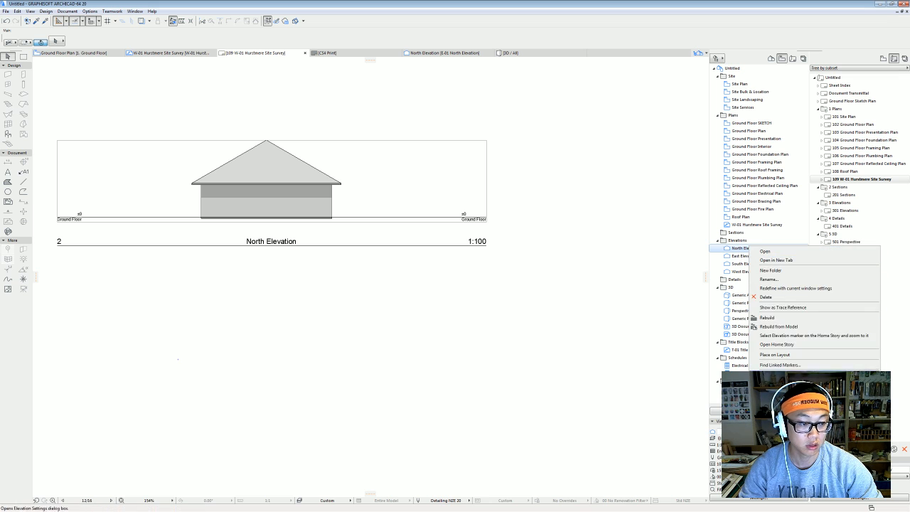
click(776, 383)
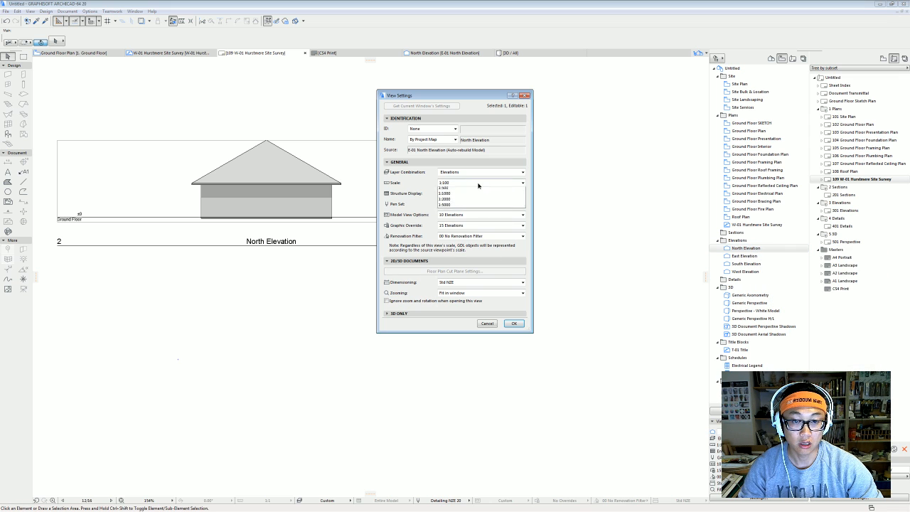
click(477, 183)
click(473, 239)
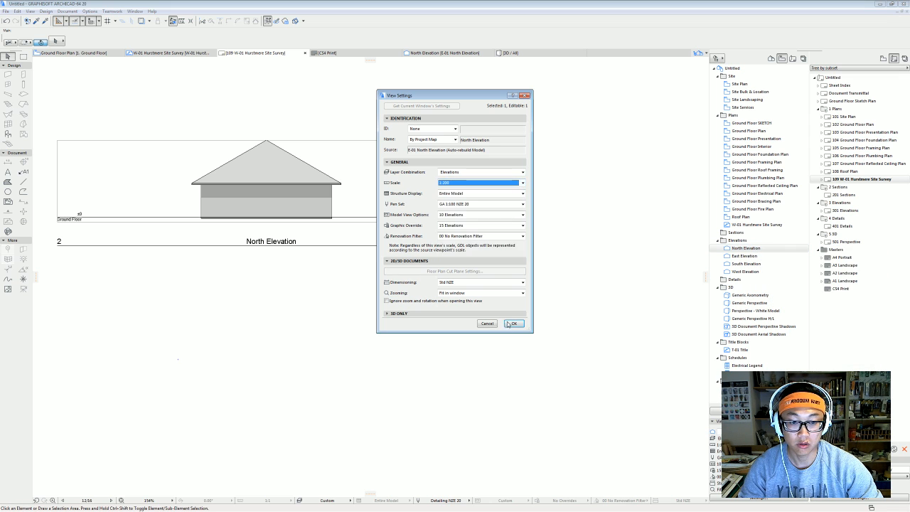
click(511, 323)
scroll(384, 246, down, 5)
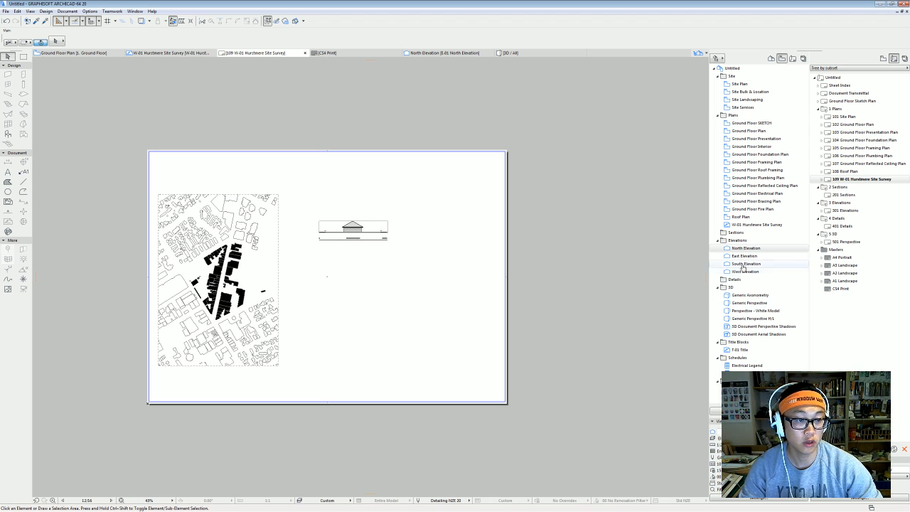
Create a new independent worksheet named 'photo' in the Worksheets folder.
click(770, 249)
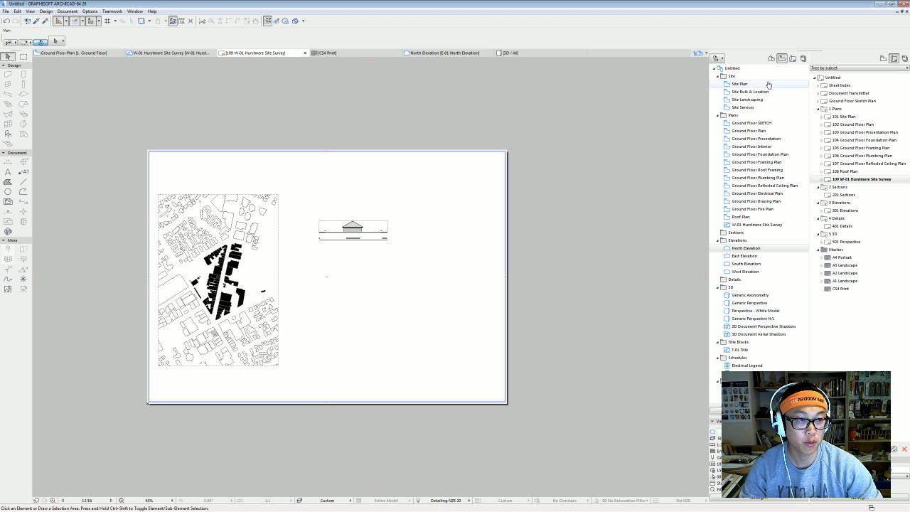
click(771, 58)
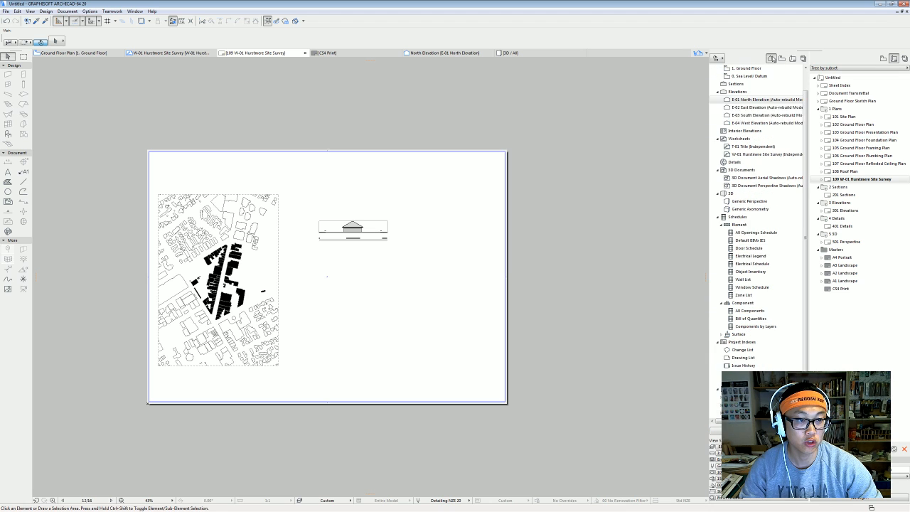
click(742, 140)
right_click(750, 140)
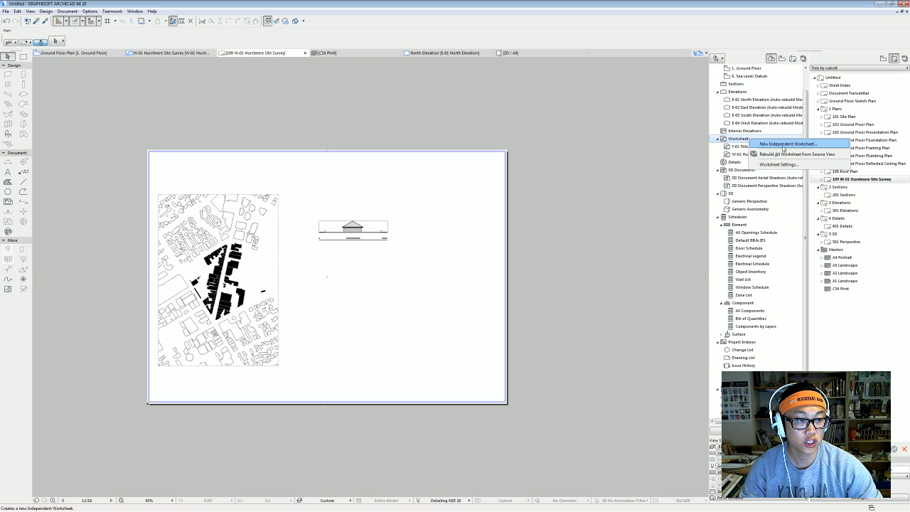
click(784, 144)
key(Tab)
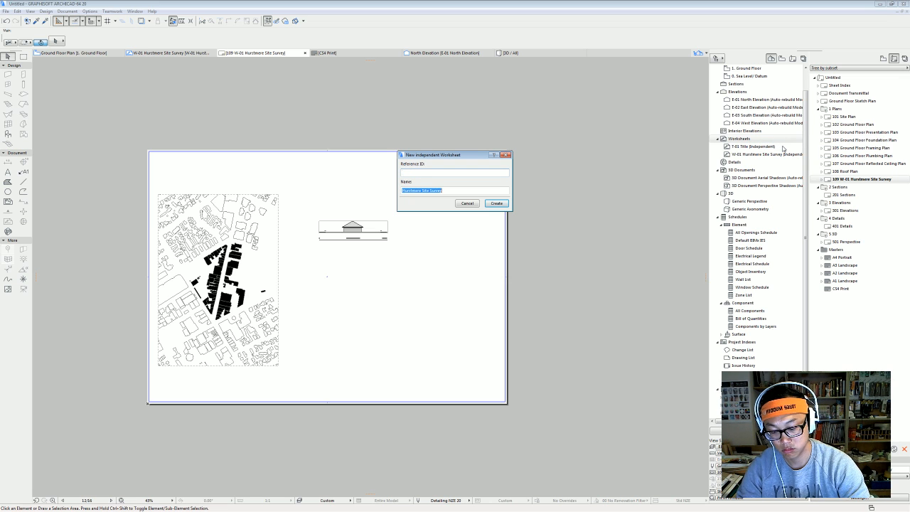
text(photo)
key(Return)
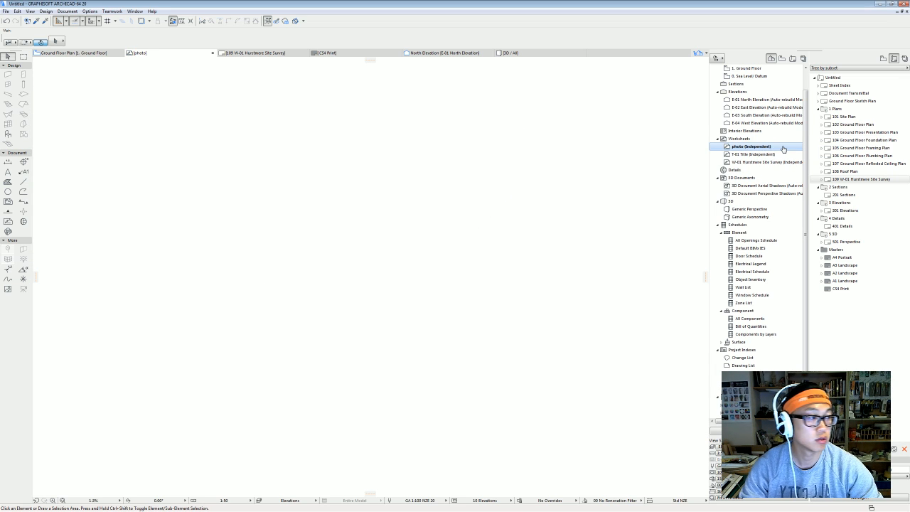
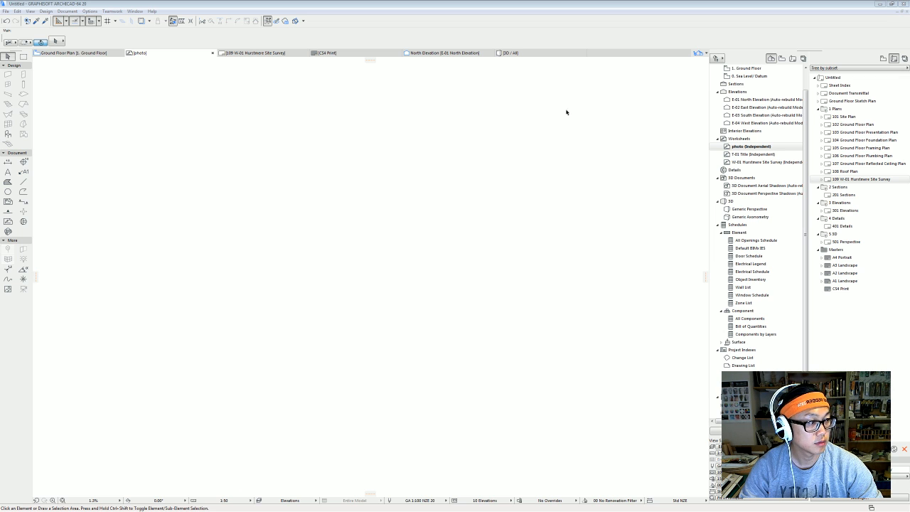
Open the desktop dataset folder and drag the JPG photo onto ArchiCAD's photo worksheet.
click(894, 3)
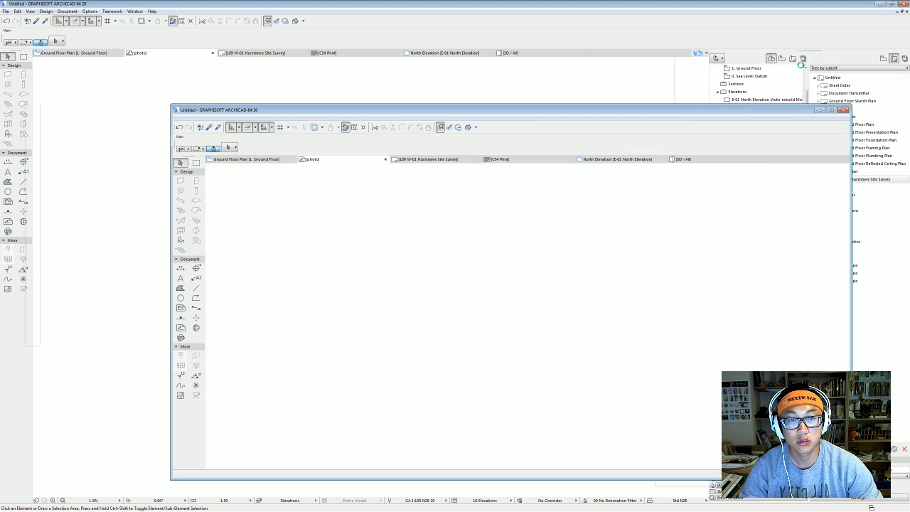
click(879, 5)
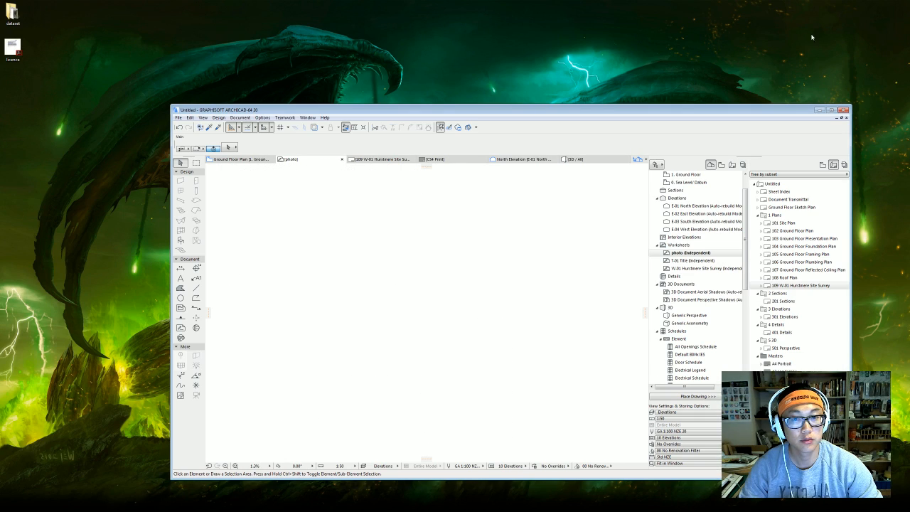
double_click(12, 12)
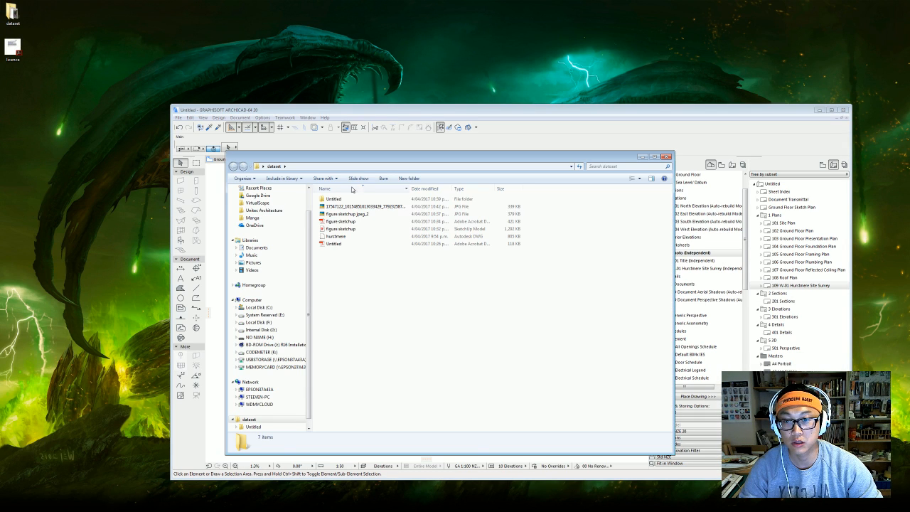
click(376, 207)
drag(418, 160, 686, 182)
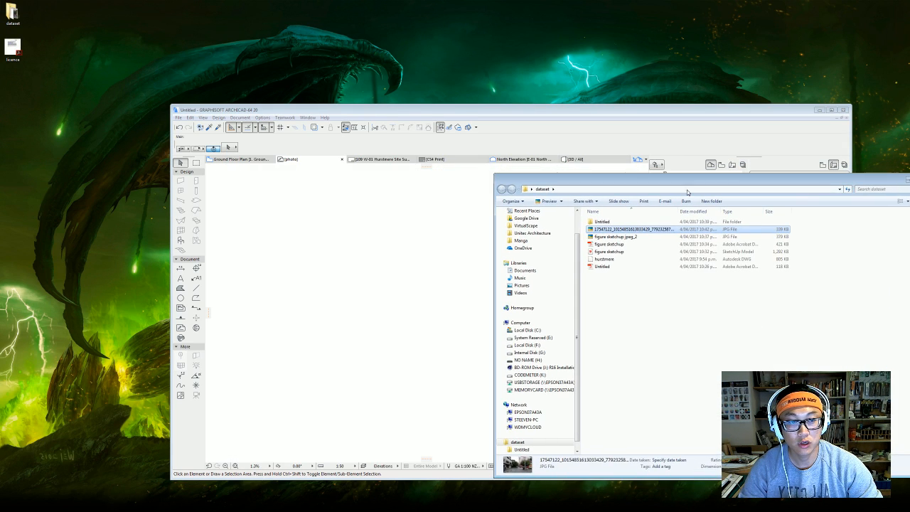
drag(636, 229, 346, 288)
Close the dataset folder and maximize the ArchiCAD window.
drag(889, 181, 700, 212)
click(735, 210)
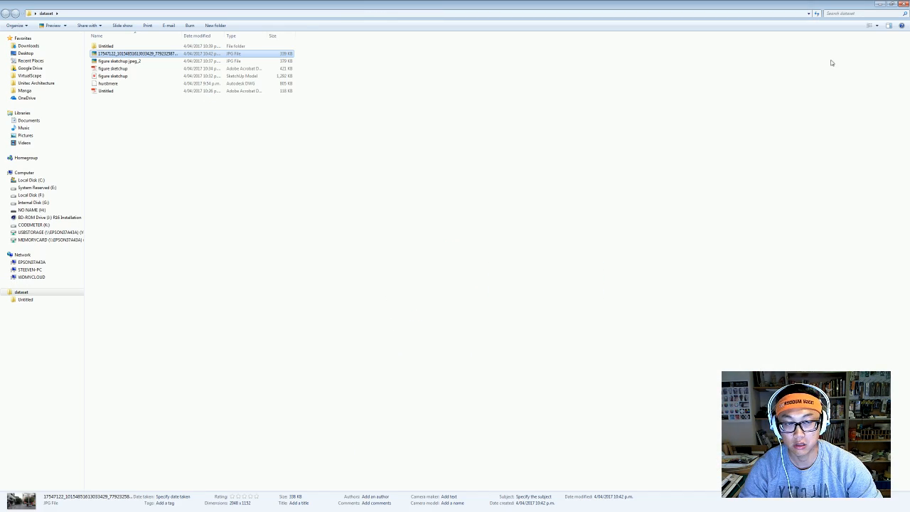
click(900, 4)
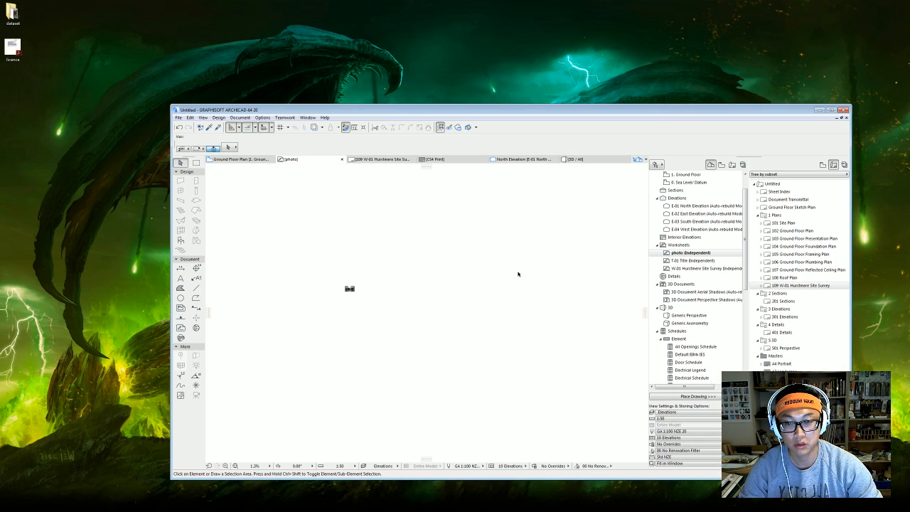
click(831, 110)
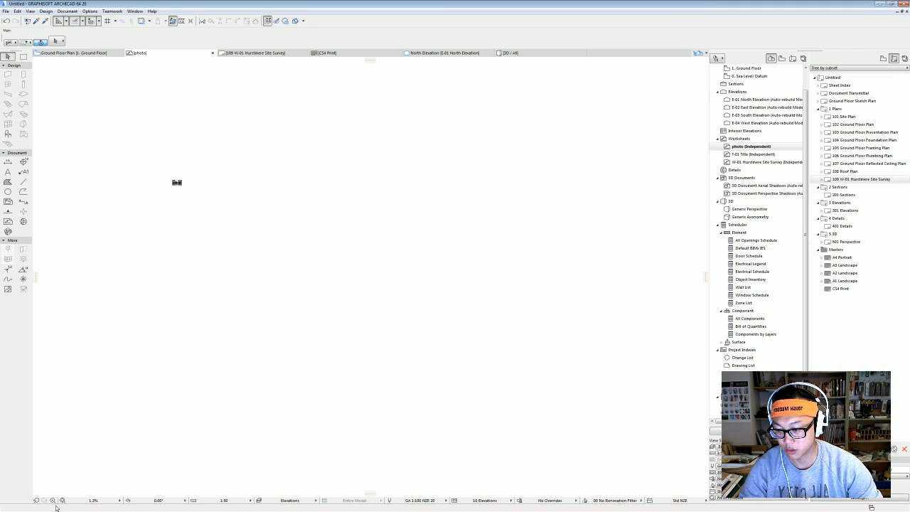
Fit the photo in the window and put new lines on the ARCHICAD Layer.
click(63, 500)
scroll(442, 262, down, 2)
middle_drag(442, 262, 375, 298)
scroll(280, 321, up, 1)
middle_drag(255, 346, 289, 325)
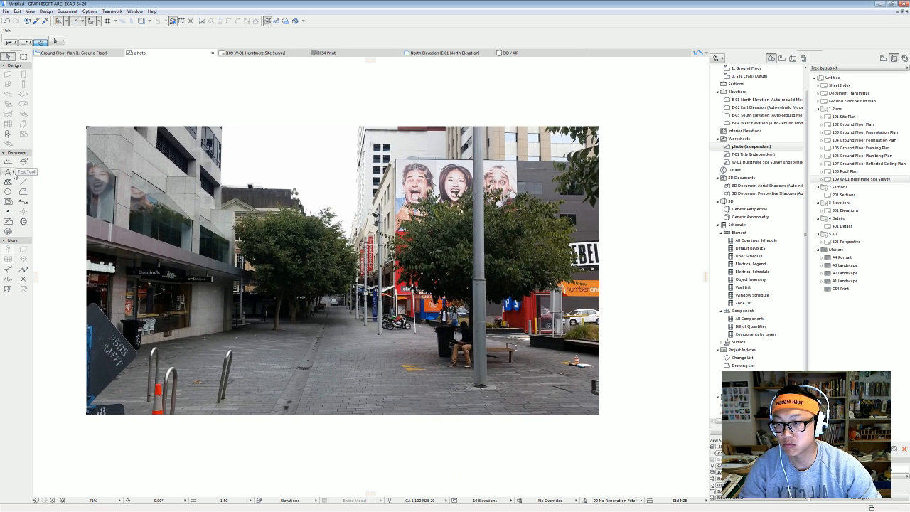
click(24, 182)
click(132, 352)
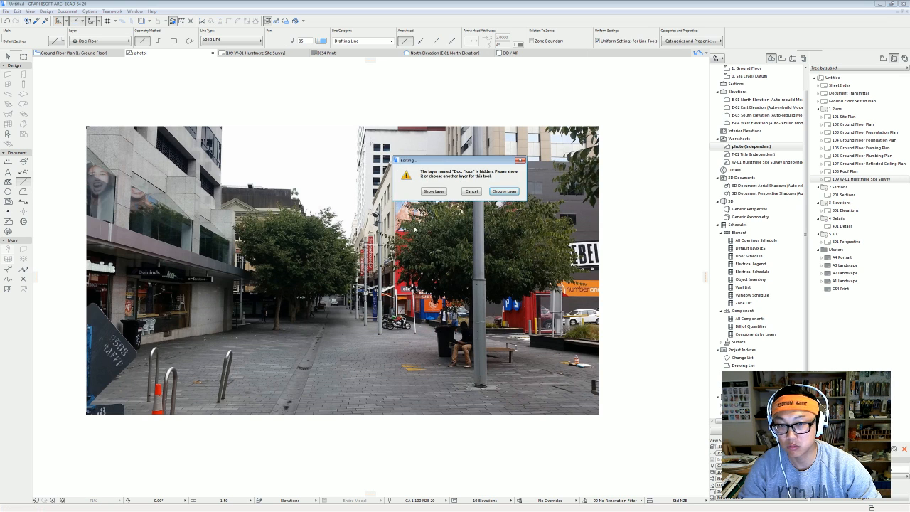
key(Escape)
click(107, 43)
click(182, 39)
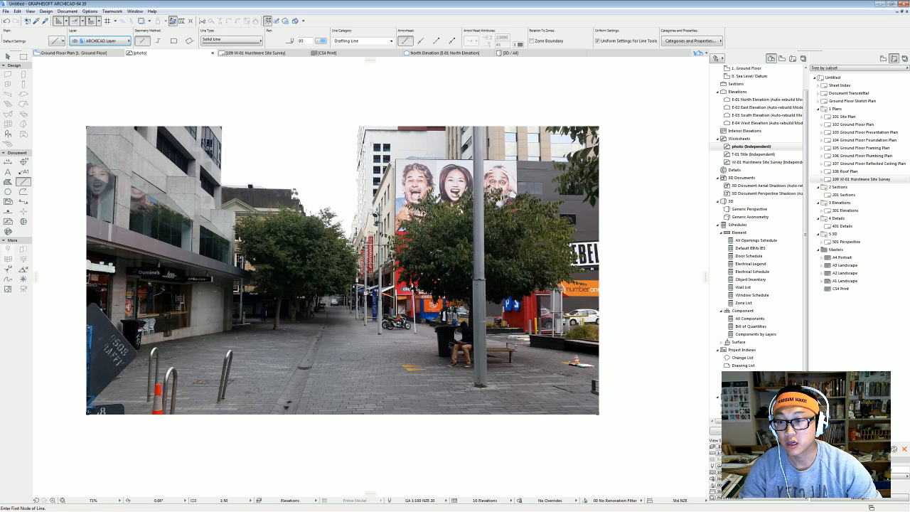
Trace a line along the street's paving edge over the photo.
click(79, 359)
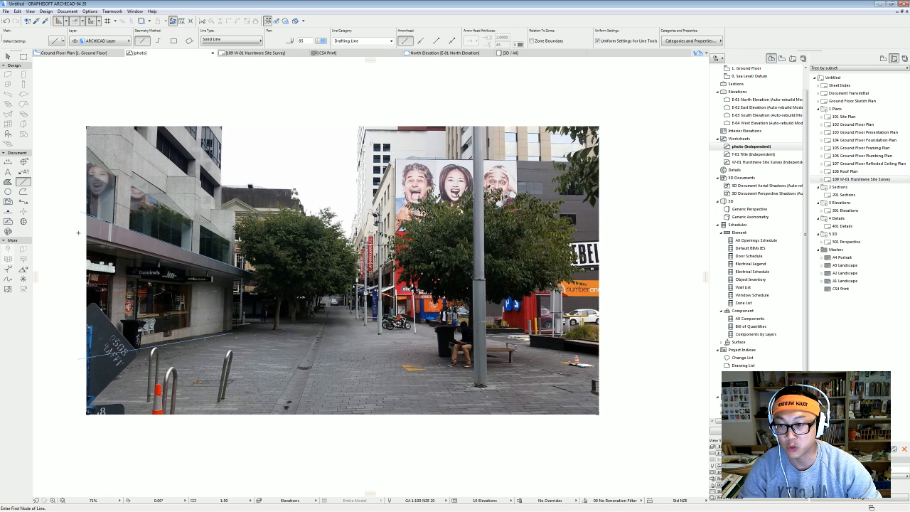
click(78, 233)
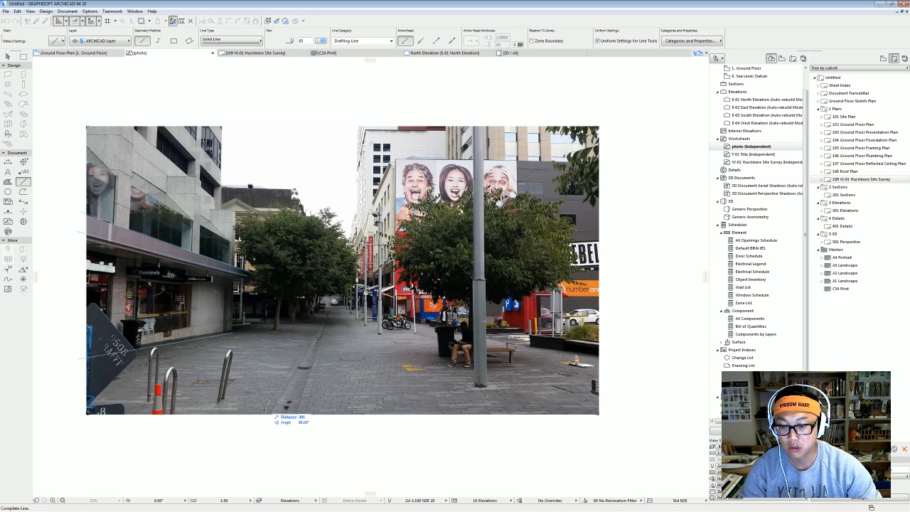
click(327, 307)
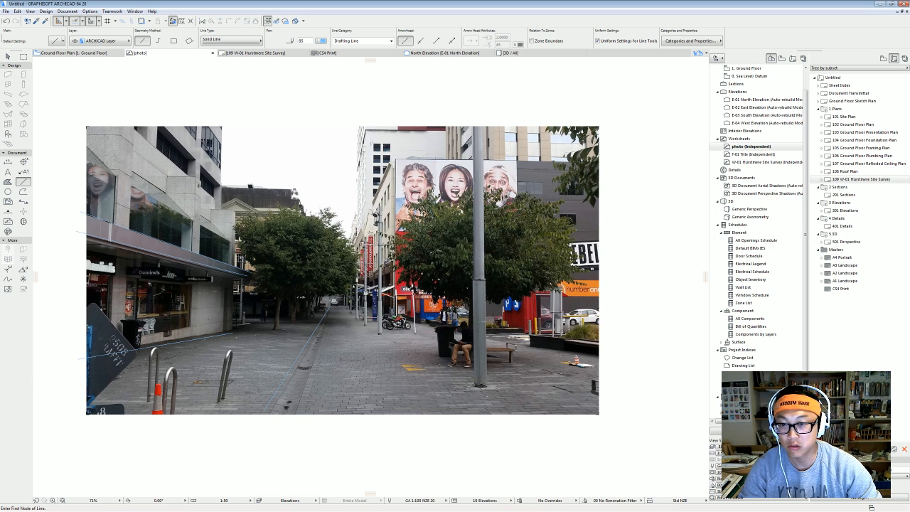
Cancel a polyline started at the roof corner, then delete the photo and undo the deletion.
click(23, 191)
click(293, 190)
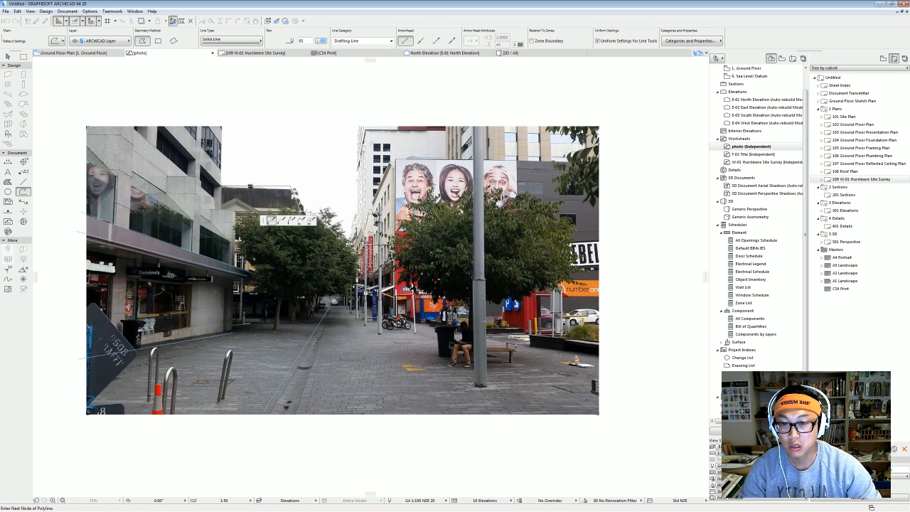
key(Escape)
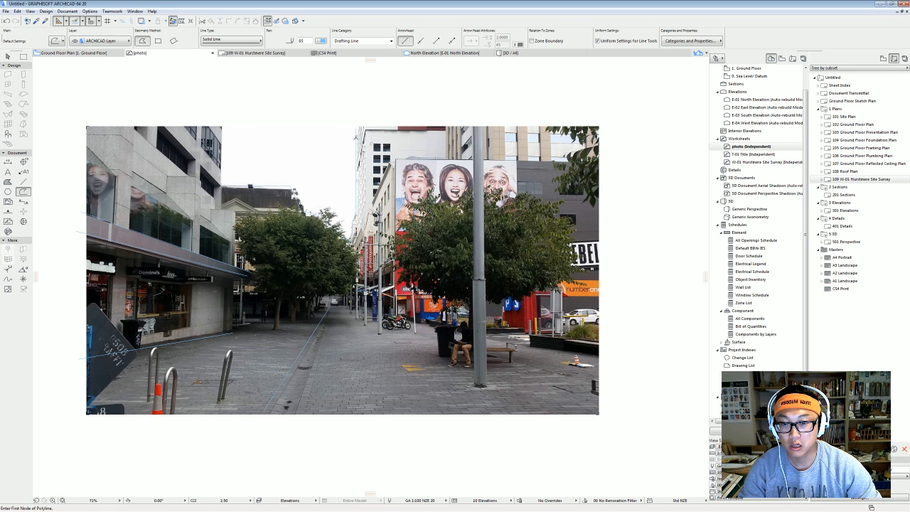
key(Escape)
click(418, 299)
key(Delete)
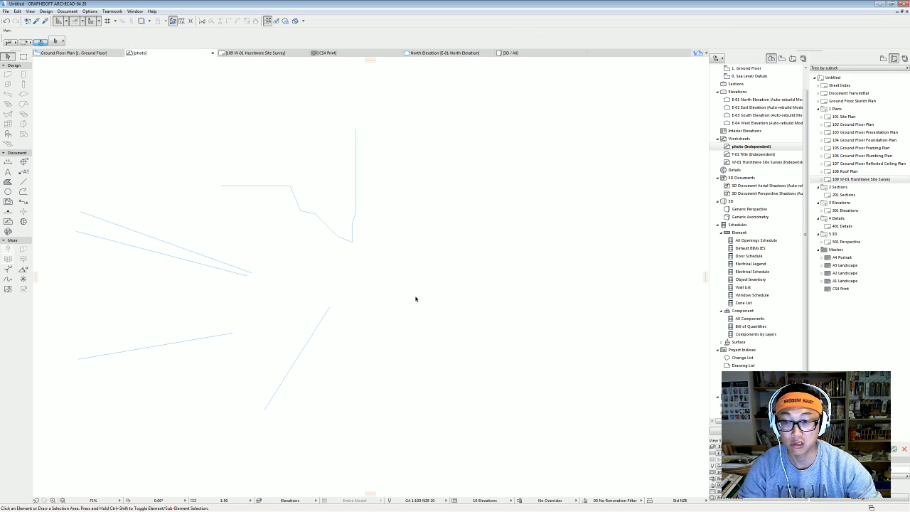
key(ctrl+z)
Save the photo worksheet as a view named 'photo' in the View Map's Details folder.
key(Escape)
scroll(431, 287, down, 1)
middle_drag(431, 287, 390, 293)
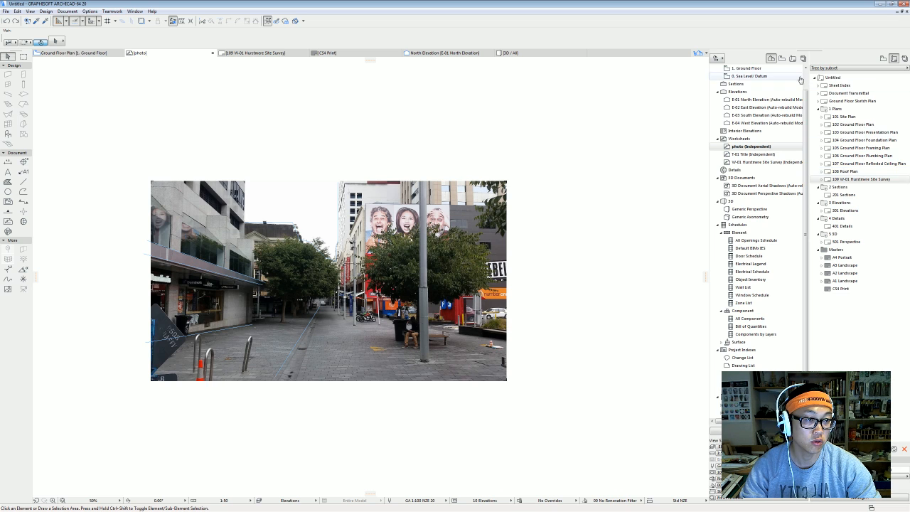
click(884, 58)
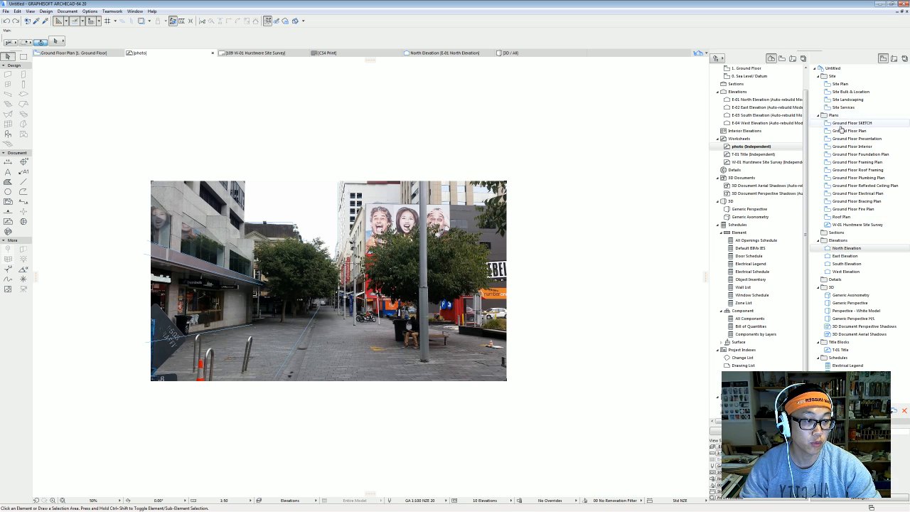
click(843, 281)
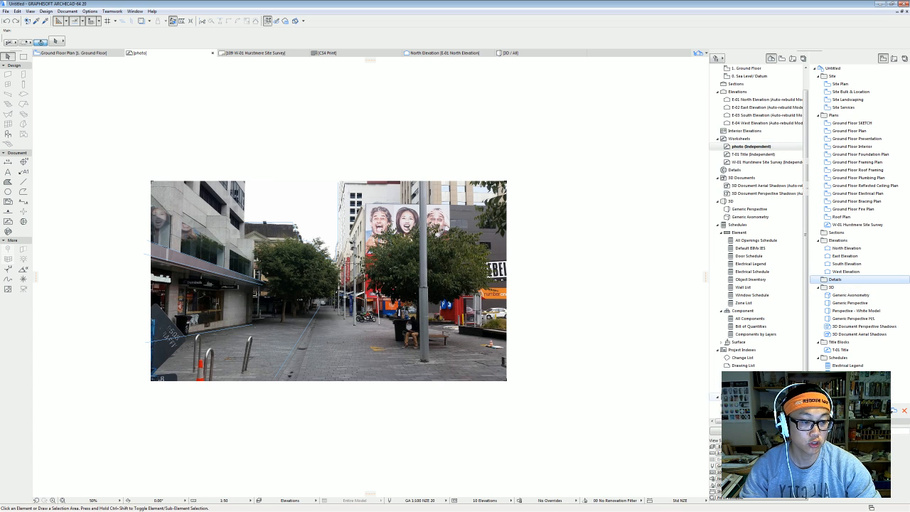
drag(754, 146, 838, 282)
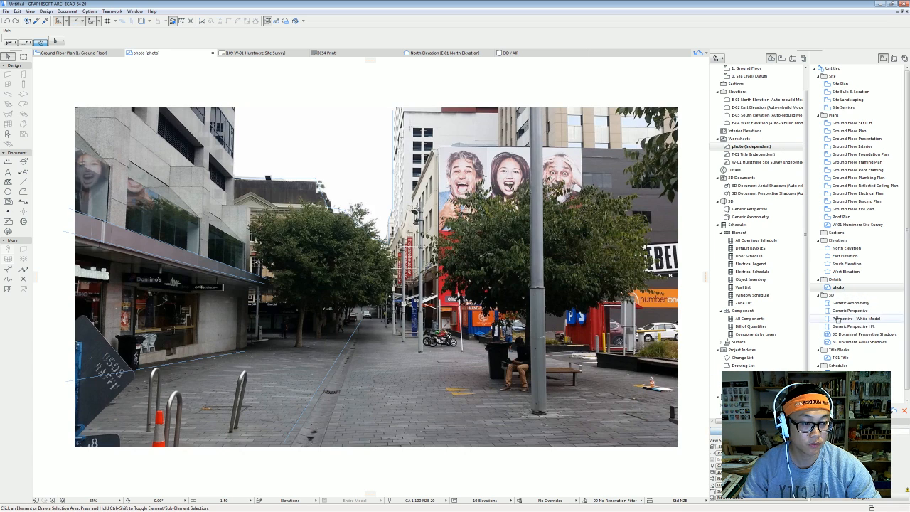
Open the 109 W-01 Hurstmere Site Survey layout from the Layout Book.
click(782, 58)
click(883, 58)
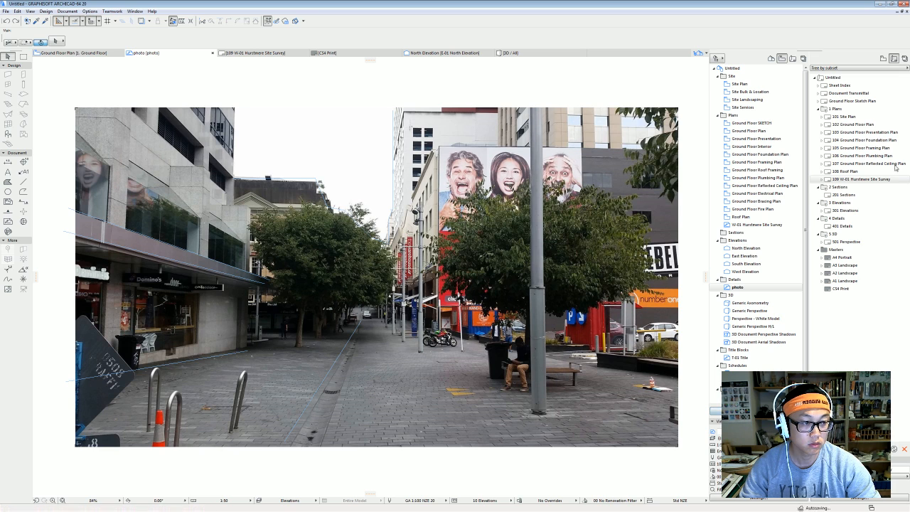
double_click(860, 180)
scroll(393, 313, down, 2)
middle_drag(394, 314, 301, 290)
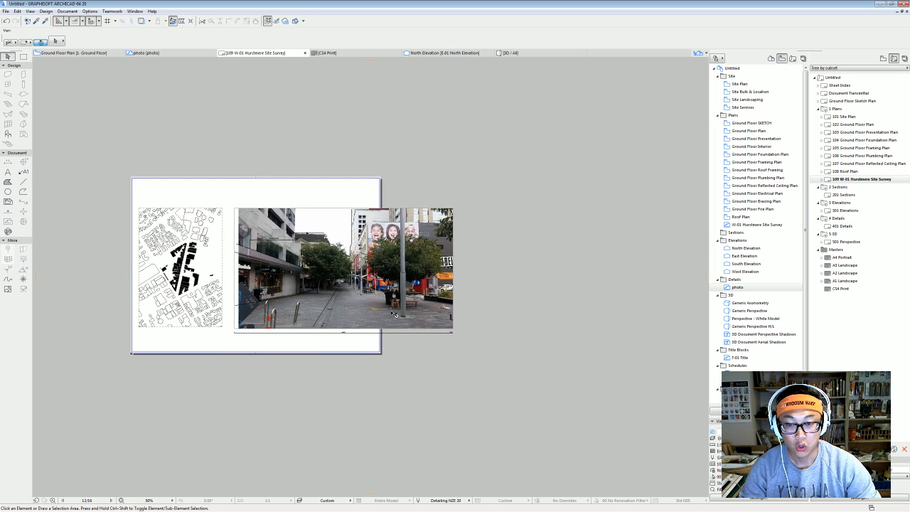
scroll(429, 309, up, 1)
scroll(406, 319, down, 2)
drag(397, 318, 388, 401)
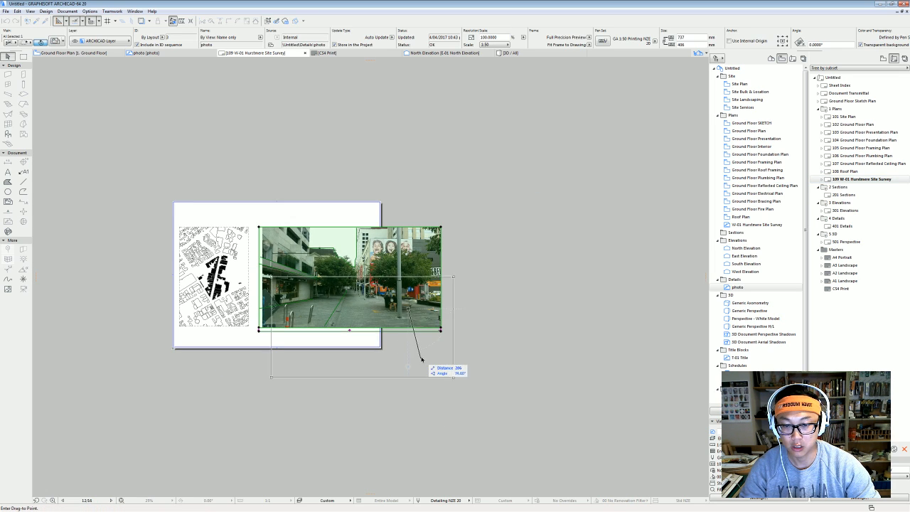
click(395, 432)
scroll(395, 432, up, 1)
middle_drag(351, 329, 347, 331)
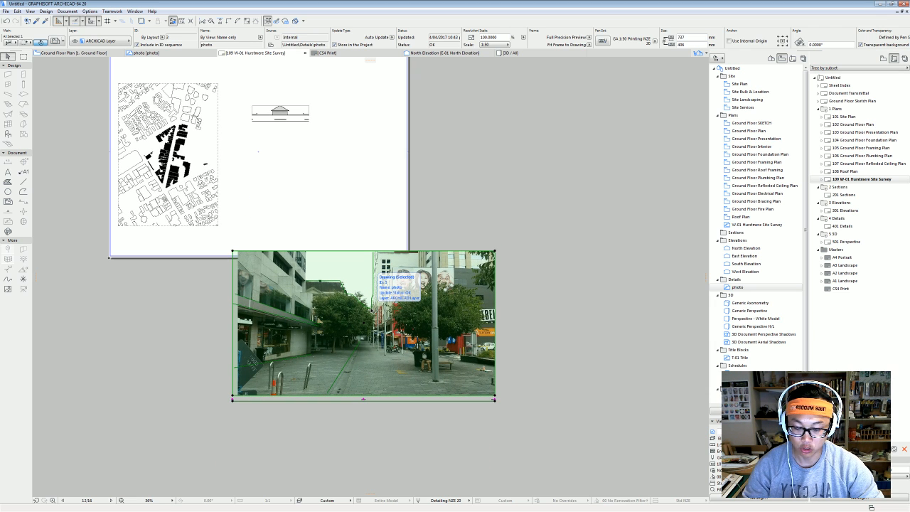
key(ctrl+k)
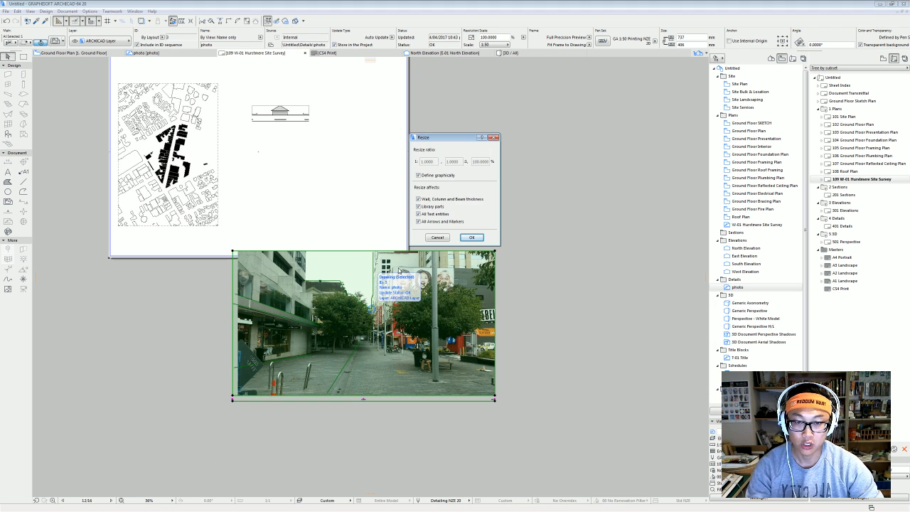
click(479, 238)
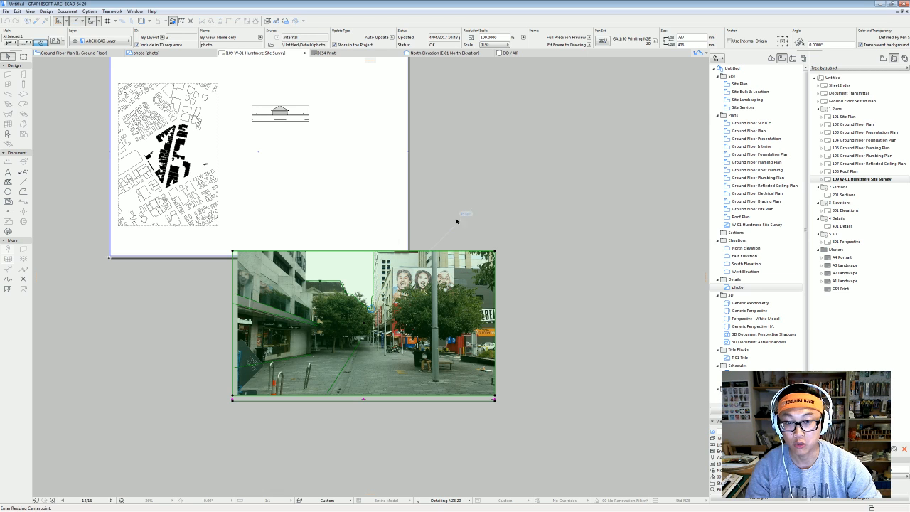
click(233, 252)
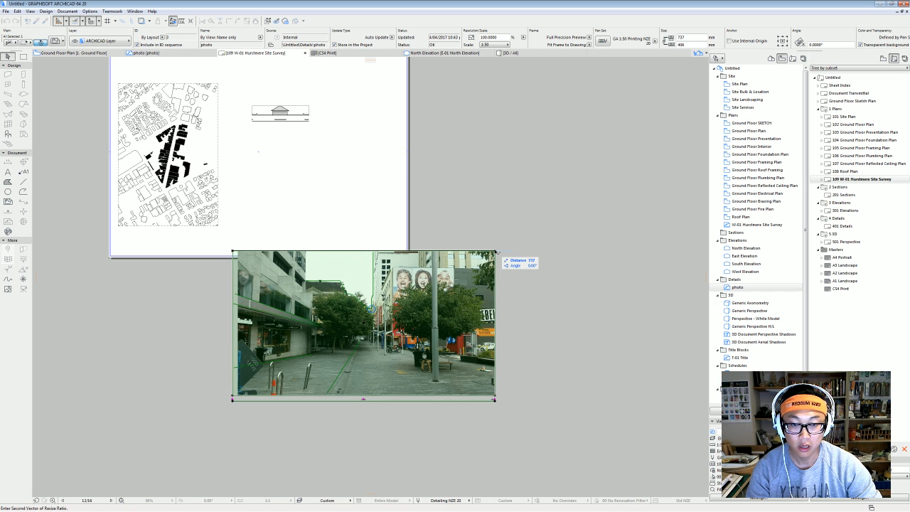
click(495, 252)
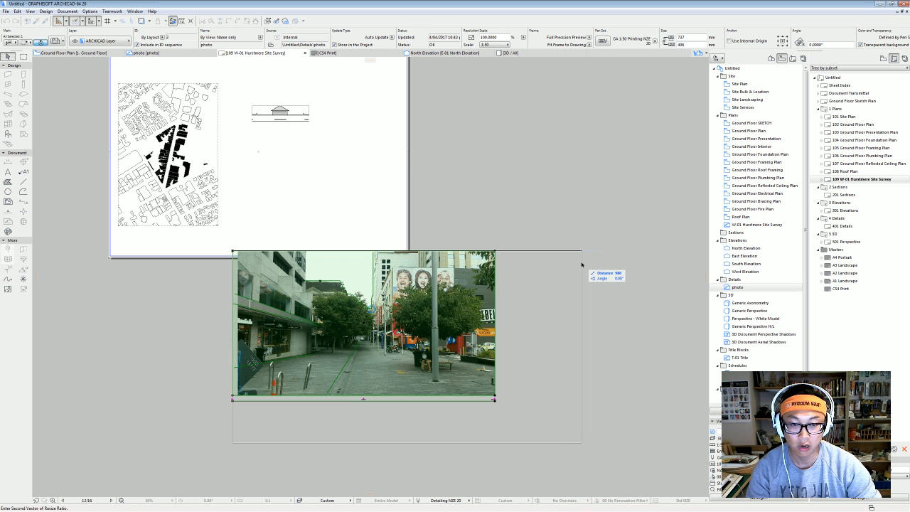
click(351, 281)
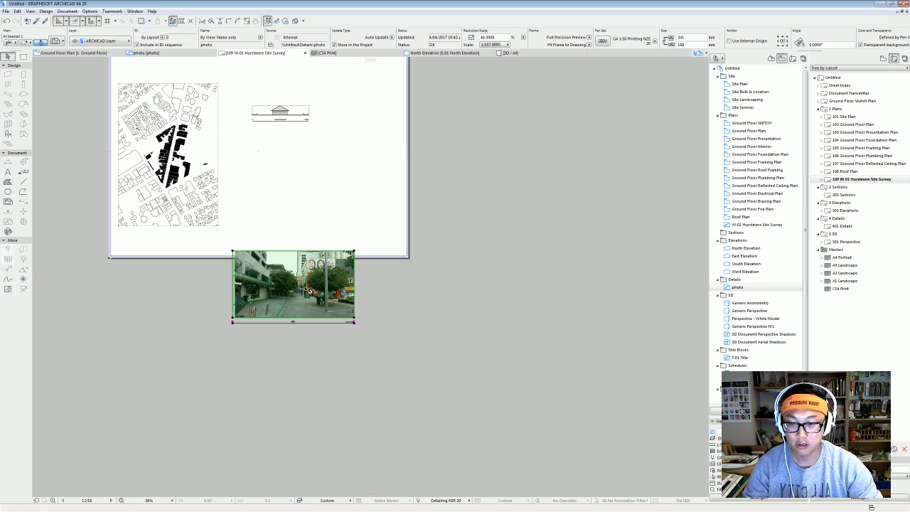
drag(310, 282, 305, 183)
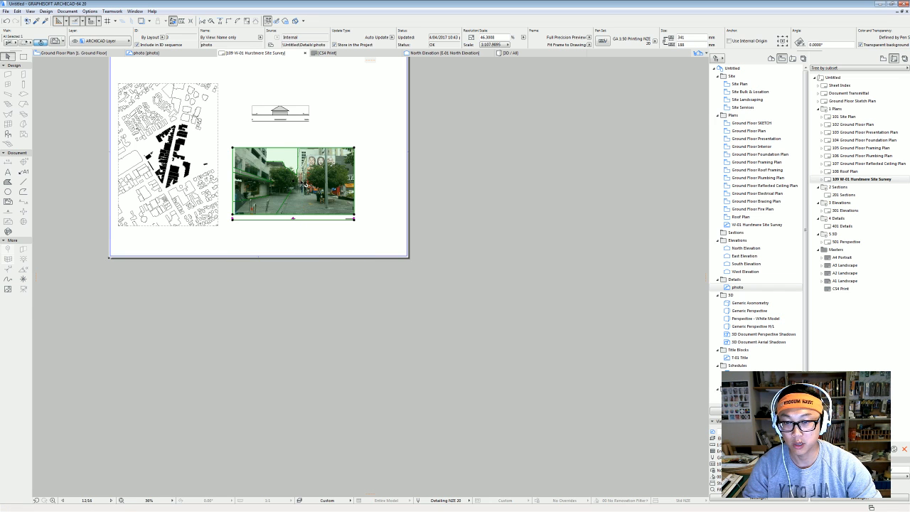
scroll(298, 171, up, 3)
middle_drag(390, 214, 408, 278)
click(413, 264)
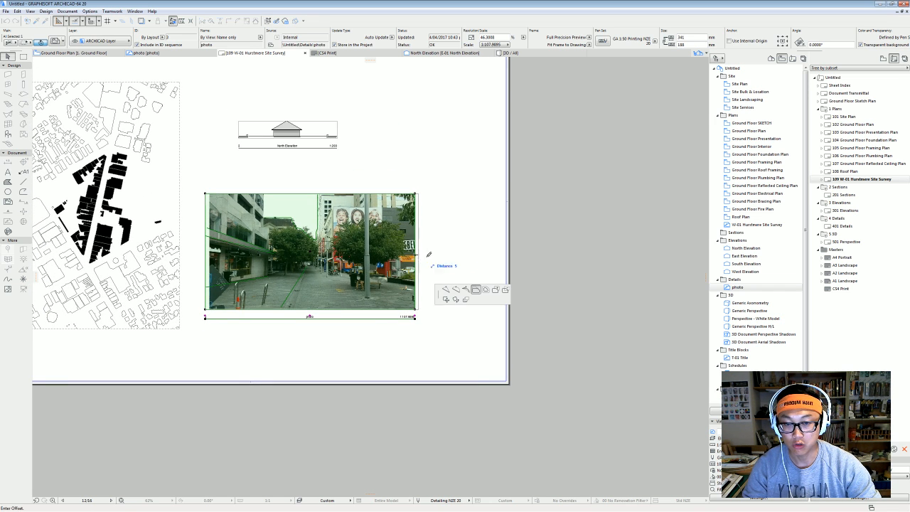
click(472, 262)
key(ctrl+z)
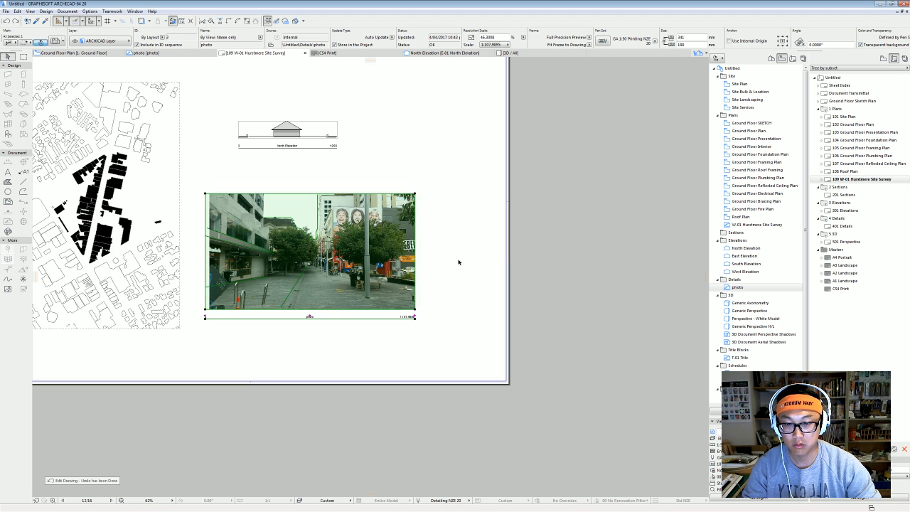
middle_drag(379, 264, 401, 277)
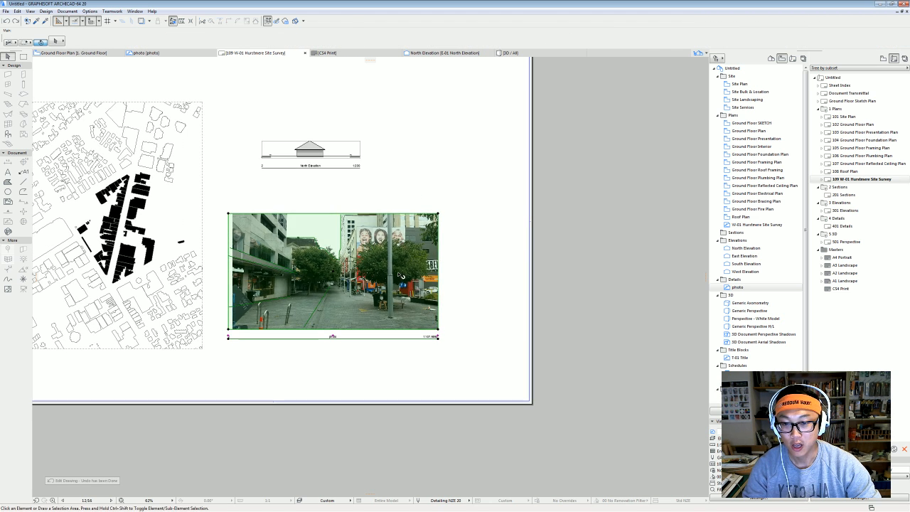
key(ctrl+z)
scroll(343, 207, down, 4)
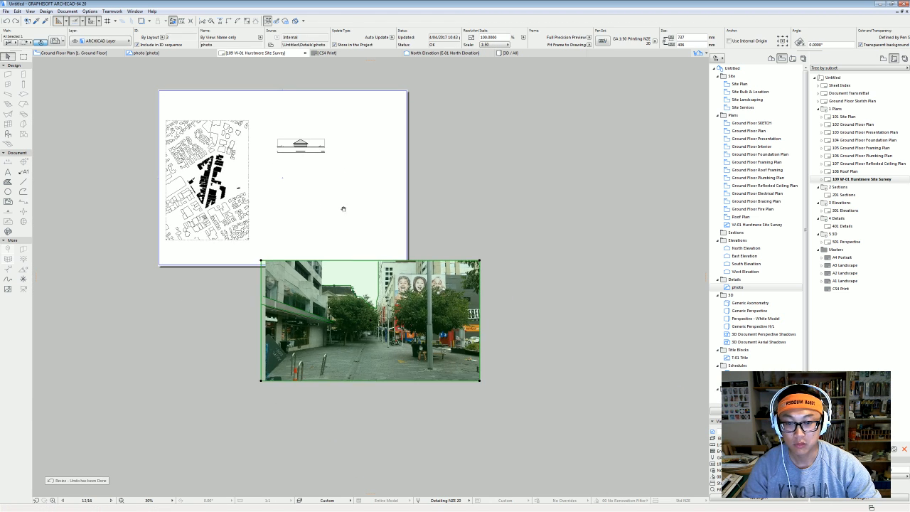
Set the street photo drawing's scale to 1:100 with Ctrl+T.
key(ctrl+t)
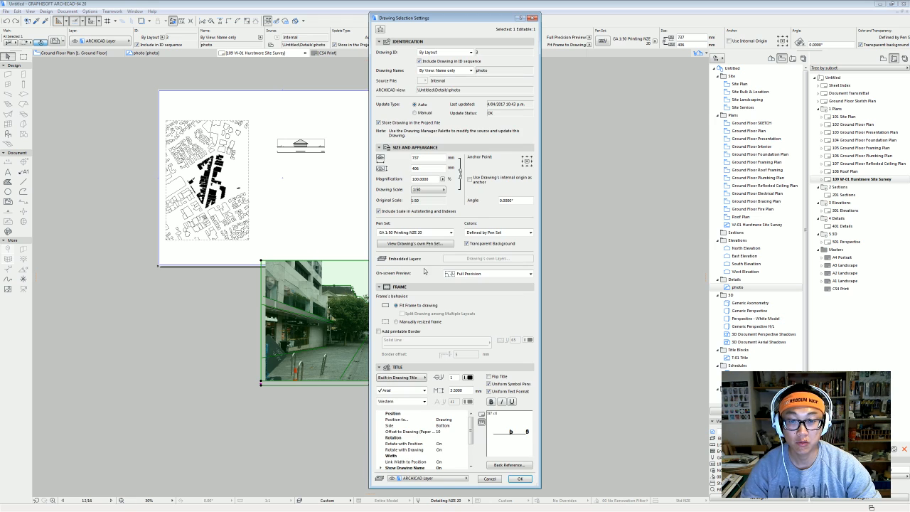
click(437, 190)
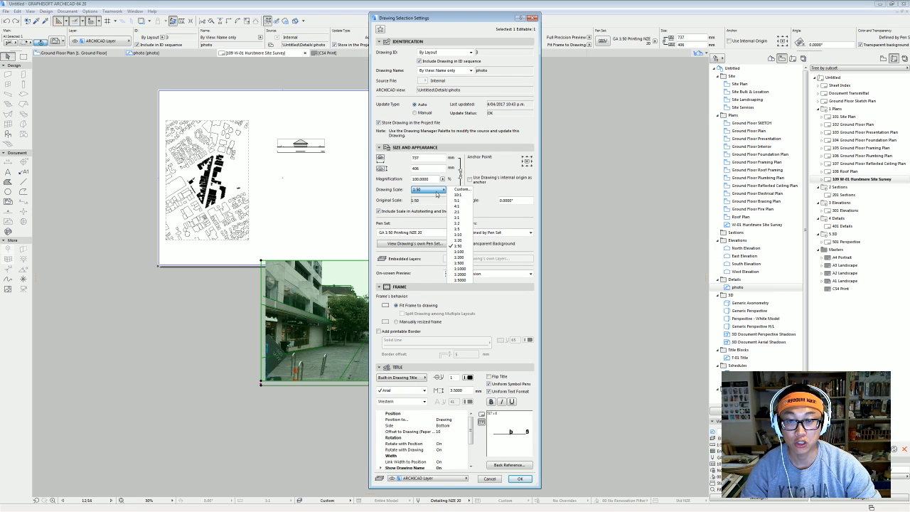
click(459, 253)
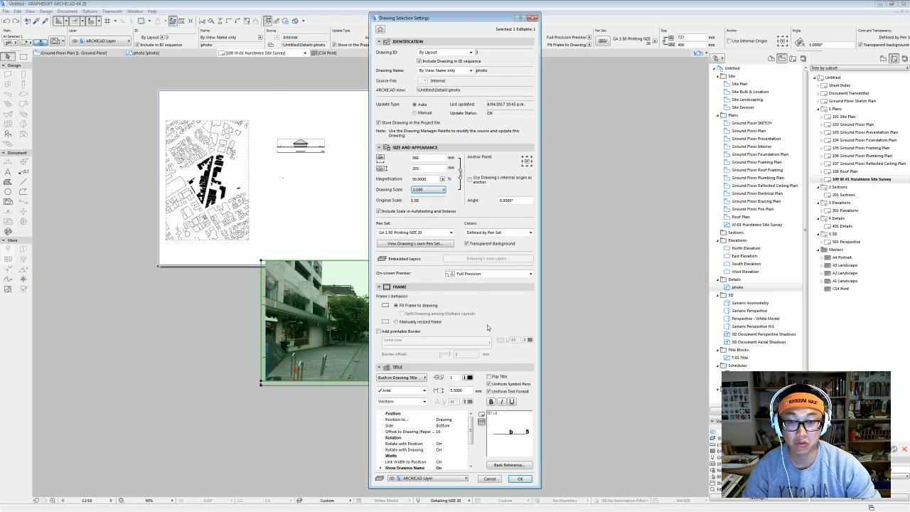
click(523, 479)
Place the photo drawing on the sheet beside the site plan, below the North Elevation.
scroll(383, 311, up, 2)
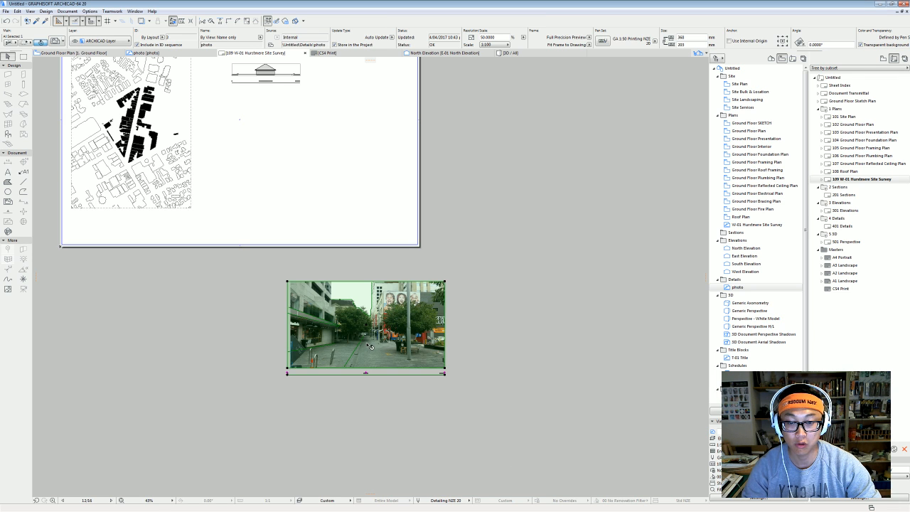
drag(370, 346, 300, 183)
middle_drag(300, 187, 301, 244)
scroll(275, 252, up, 3)
mouse_move(237, 262)
middle_down()
mouse_move(263, 300)
mouse_move(332, 334)
middle_up()
scroll(266, 313, down, 1)
key(Escape)
scroll(266, 313, down, 1)
scroll(338, 306, up, 1)
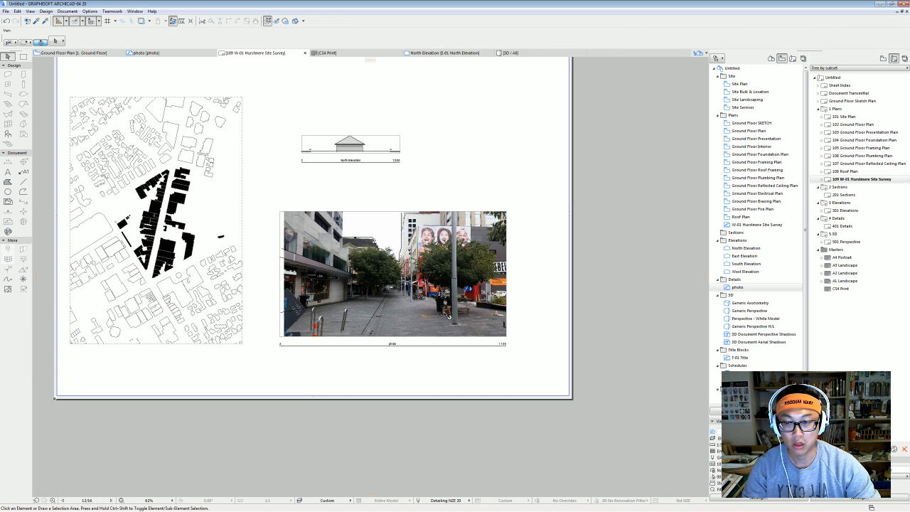
scroll(265, 297, down, 1)
middle_drag(281, 297, 315, 318)
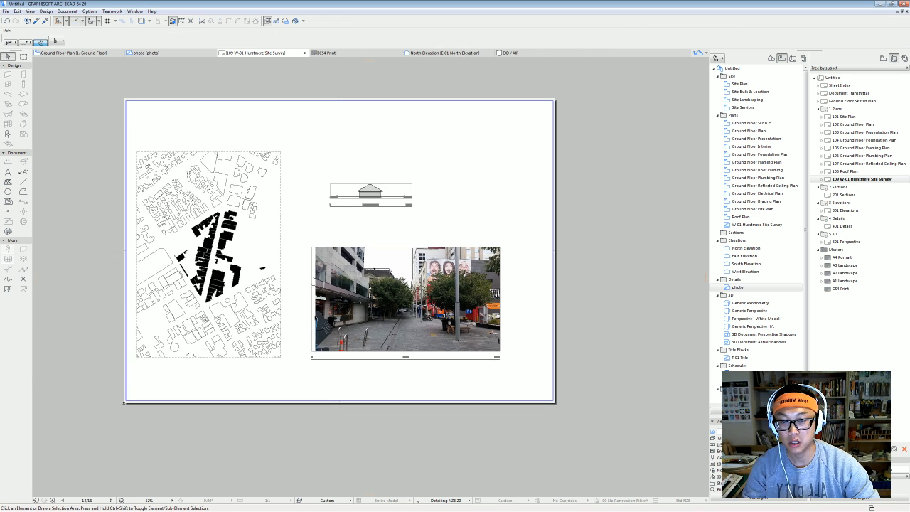
click(446, 332)
key(Escape)
scroll(386, 254, up, 2)
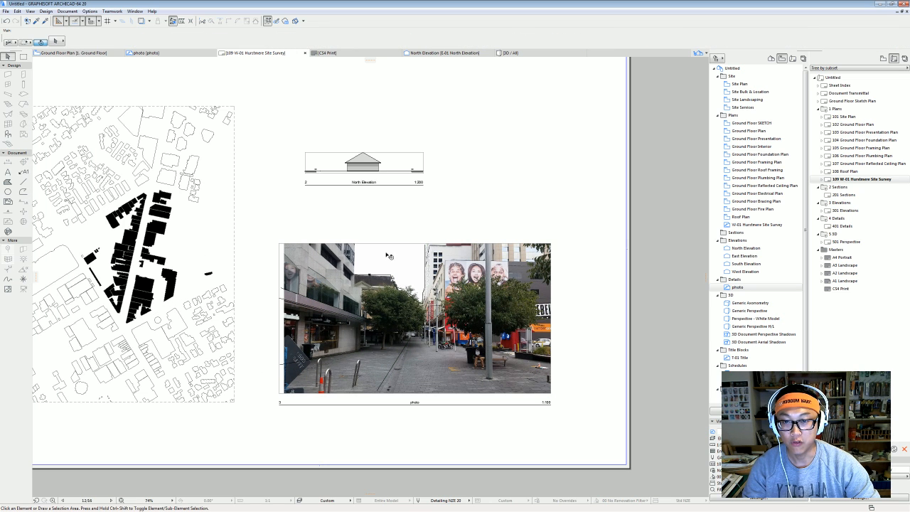
Set the North Elevation drawing's title to No Title.
click(396, 166)
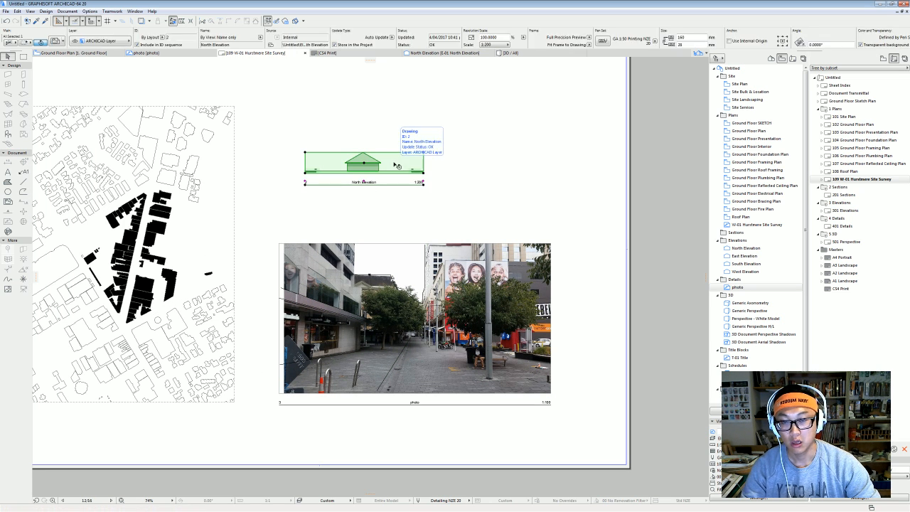
double_click(380, 176)
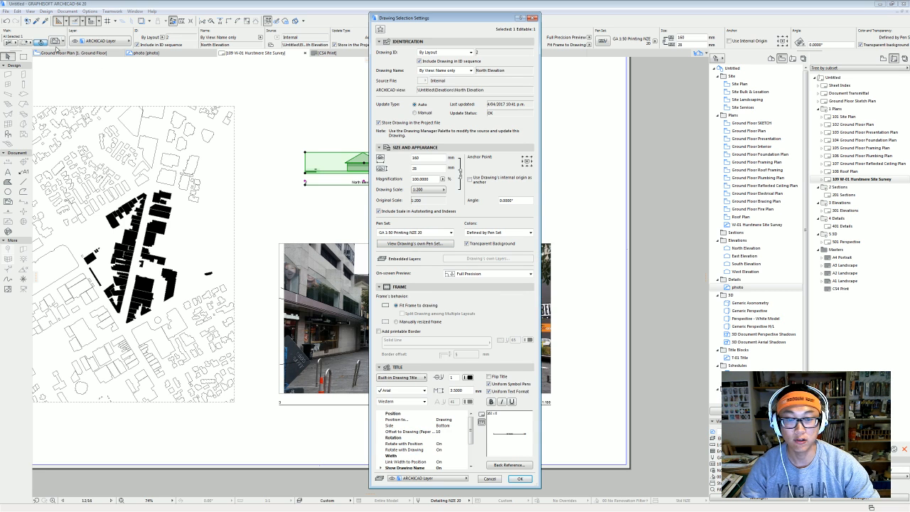
click(420, 377)
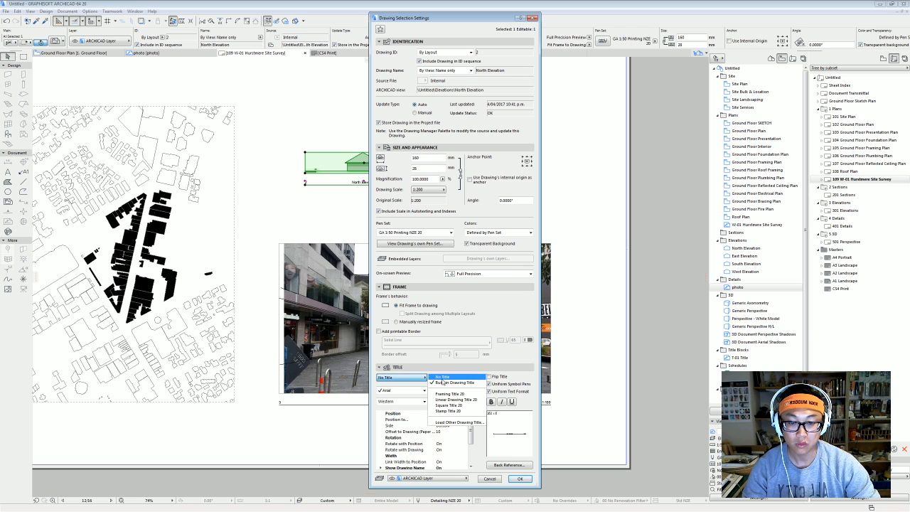
click(443, 381)
click(520, 479)
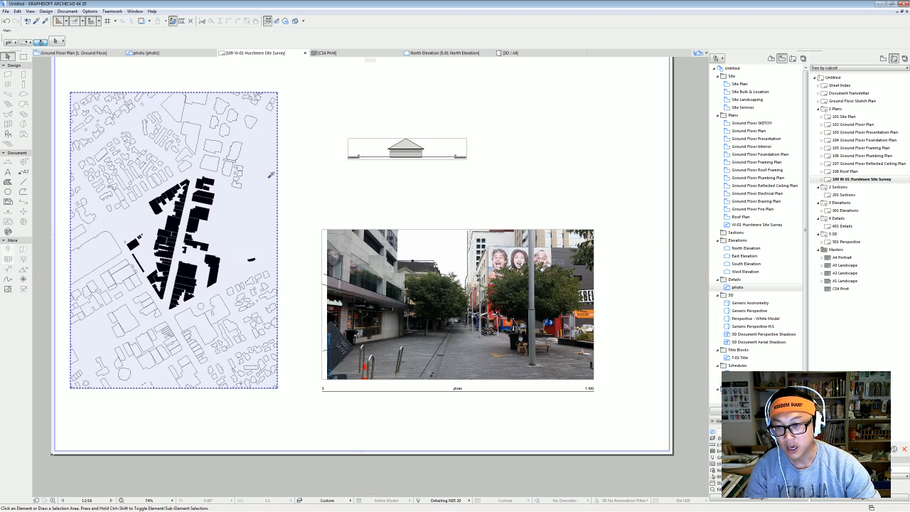
Copy the site plan drawing's settings onto the street photo drawing.
click(271, 175)
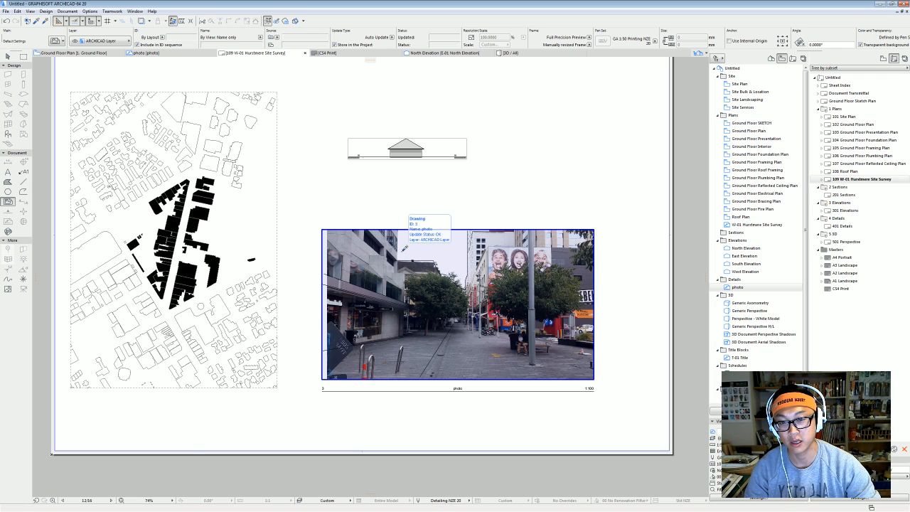
ctrl+alt+click(403, 251)
scroll(403, 249, down, 3)
Select the enlarged street photo drawing and move it down and right.
middle_drag(543, 248, 398, 258)
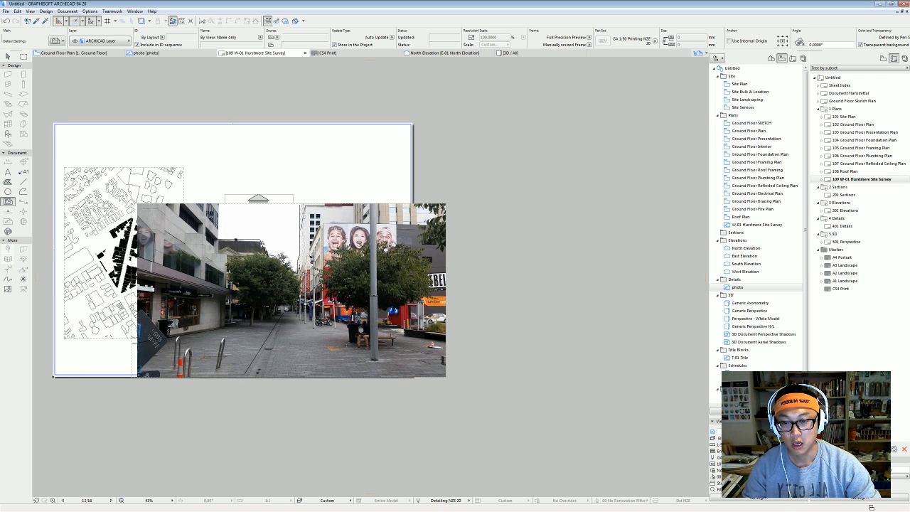
key(shift)
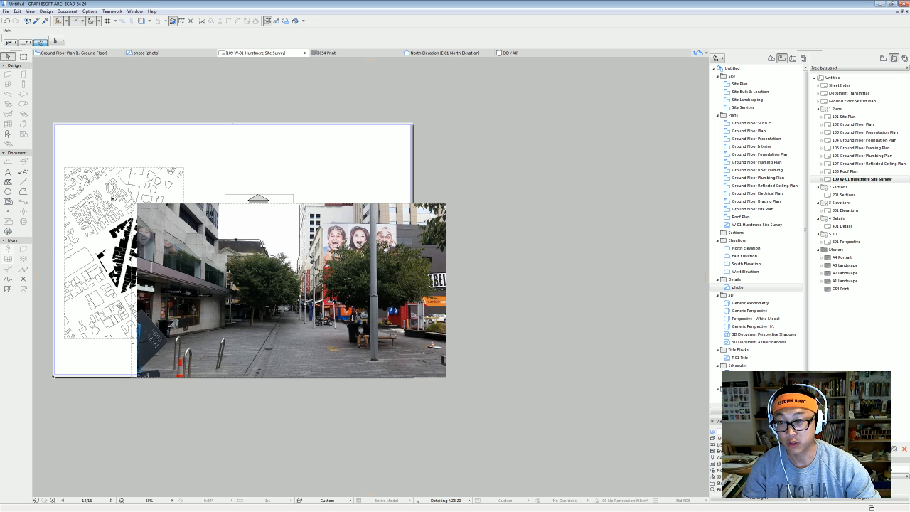
click(310, 304)
mouse_move(310, 304)
mouse_down()
mouse_move(397, 365)
mouse_move(427, 369)
mouse_up()
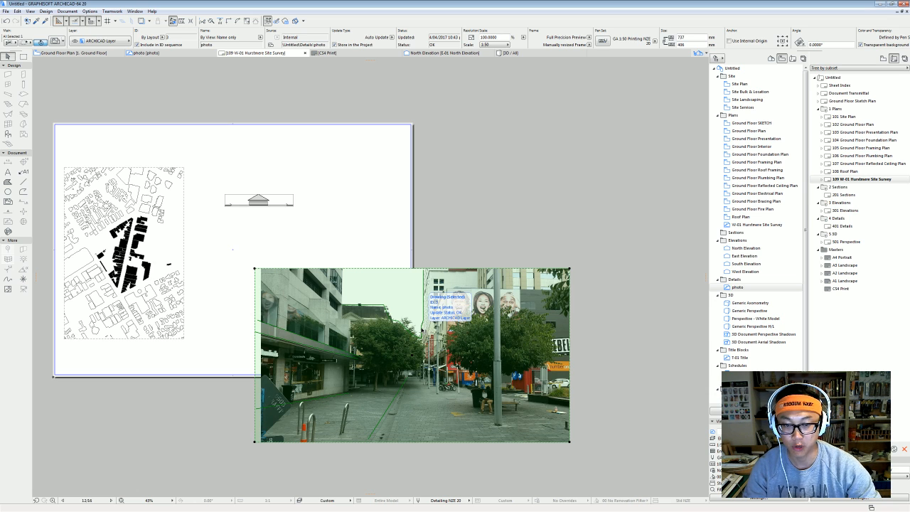
Change the photo drawing's scale to 1:200 and drag it beside the site plan.
double_click(408, 285)
click(432, 190)
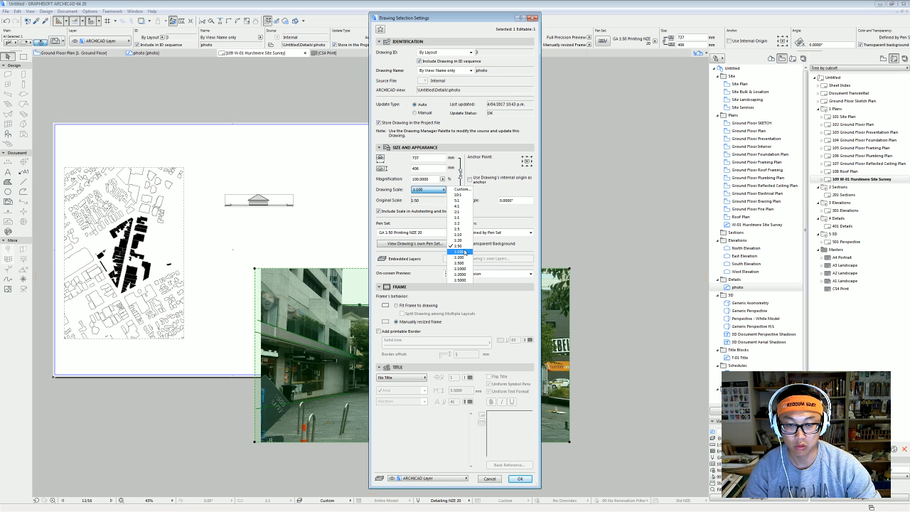
click(461, 257)
key(Return)
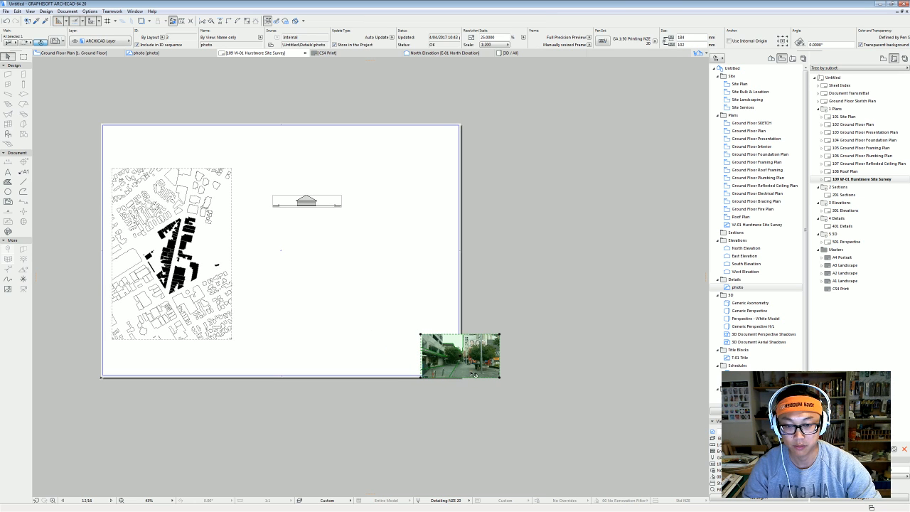
mouse_move(459, 377)
mouse_down()
mouse_move(239, 281)
mouse_move(247, 273)
mouse_up()
scroll(247, 274, up, 3)
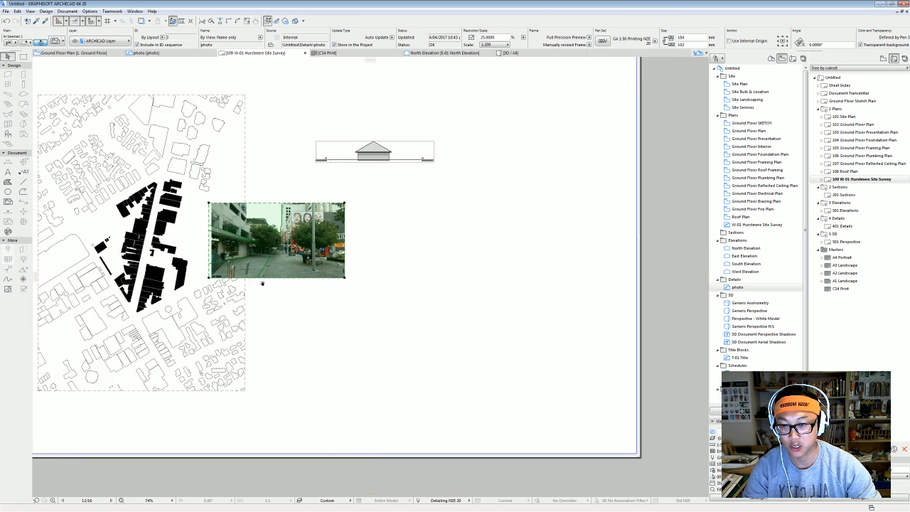
Trim the street photo's left edge inward with Offset Edge.
key(Escape)
scroll(342, 284, down, 2)
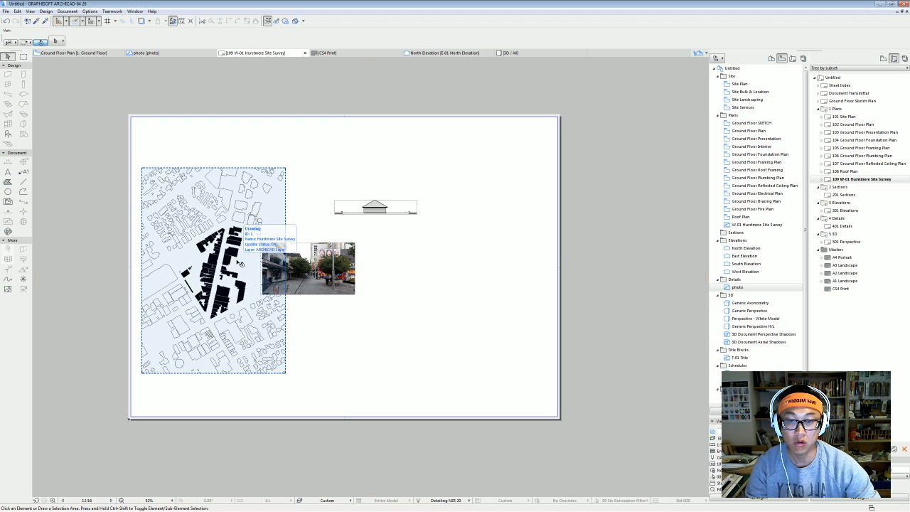
click(300, 290)
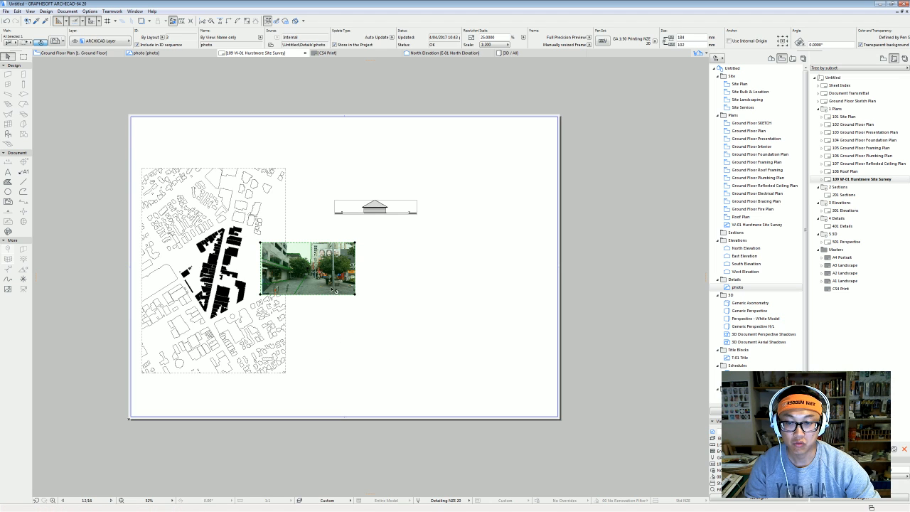
scroll(335, 291, up, 2)
scroll(249, 250, up, 2)
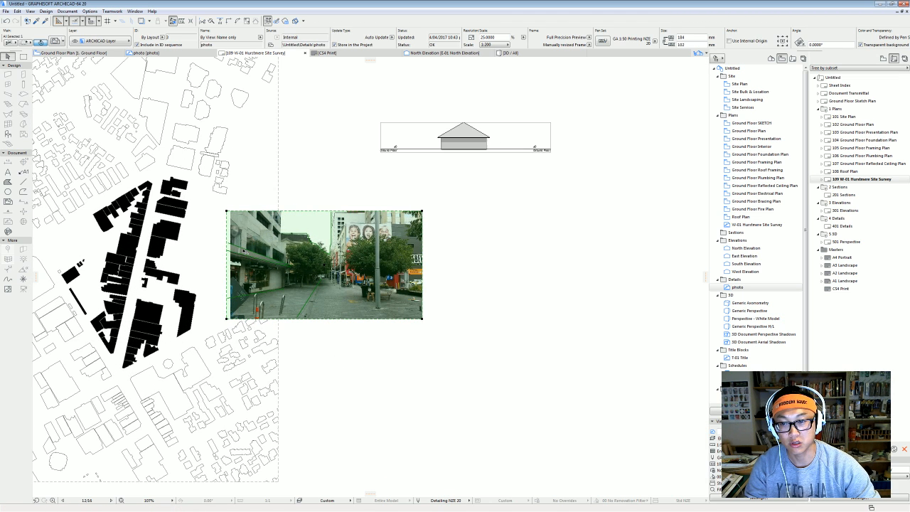
click(227, 228)
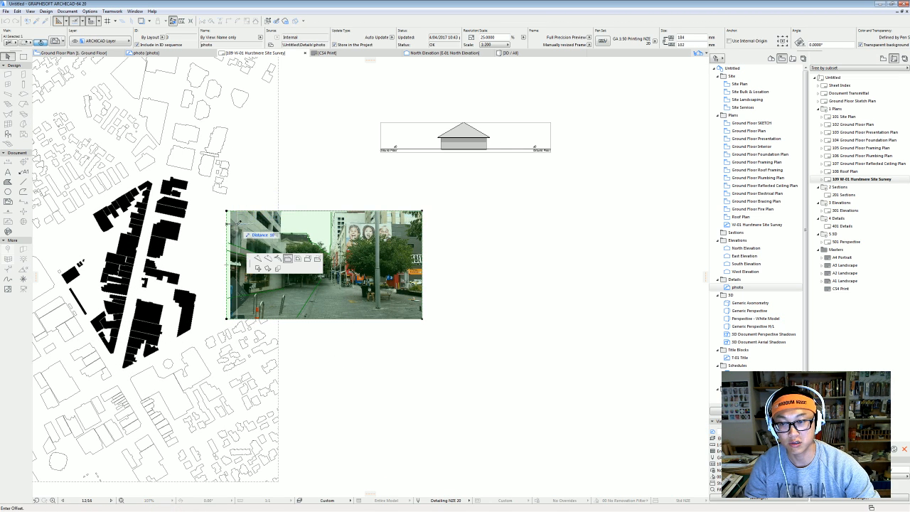
click(236, 226)
key(Escape)
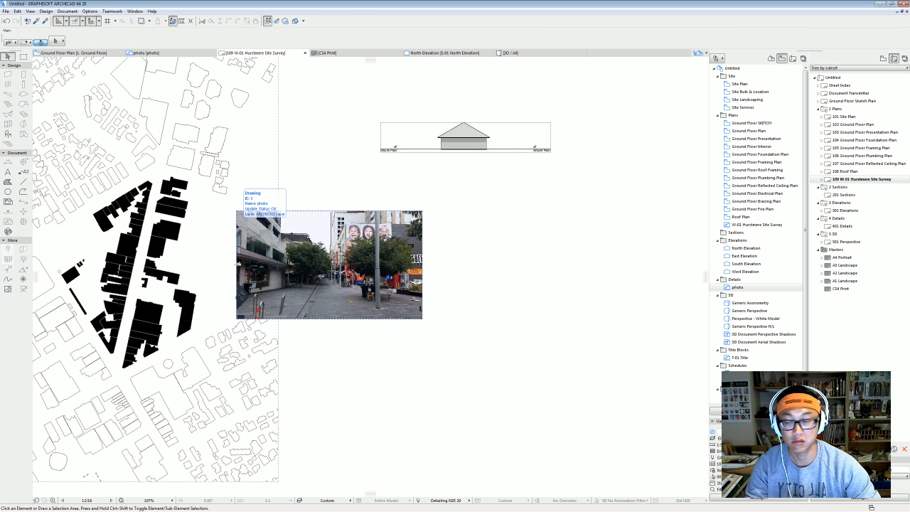
scroll(276, 273, down, 2)
middle_drag(276, 273, 306, 299)
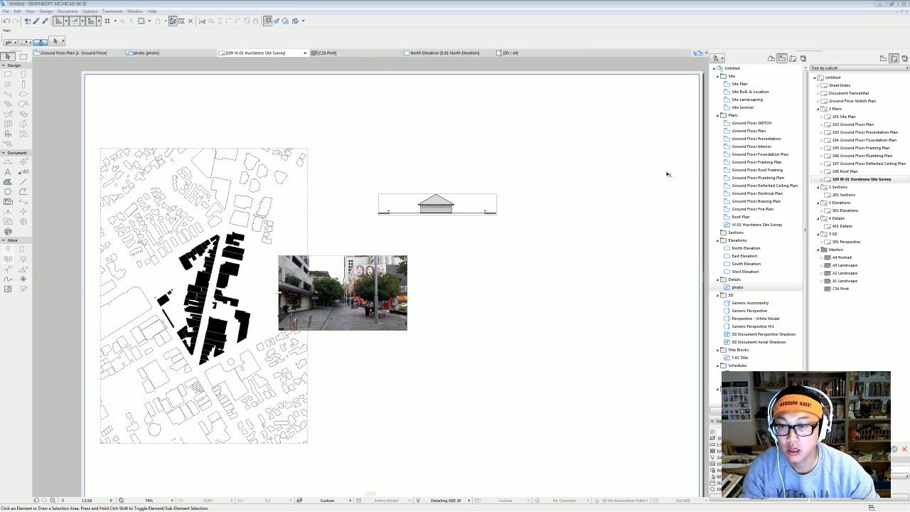
Move the photo right of the site plan and down below the North Elevation.
middle_drag(291, 207, 281, 222)
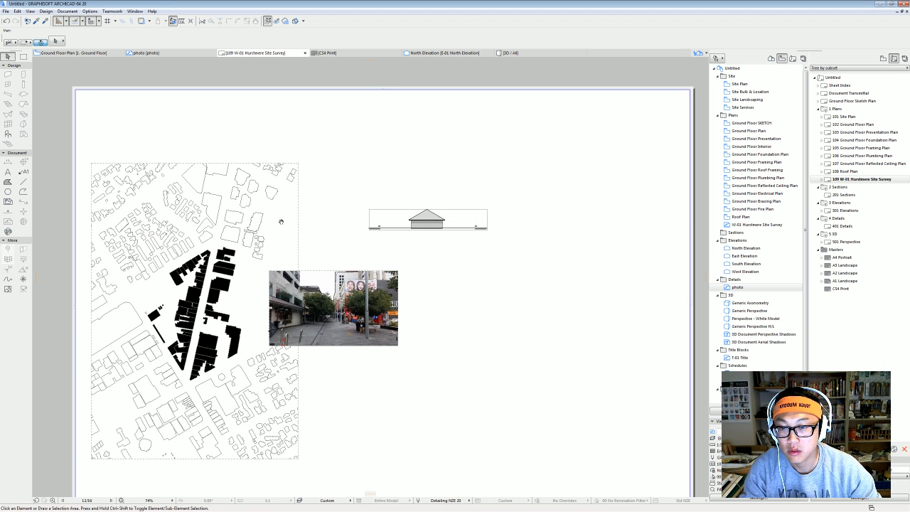
click(363, 333)
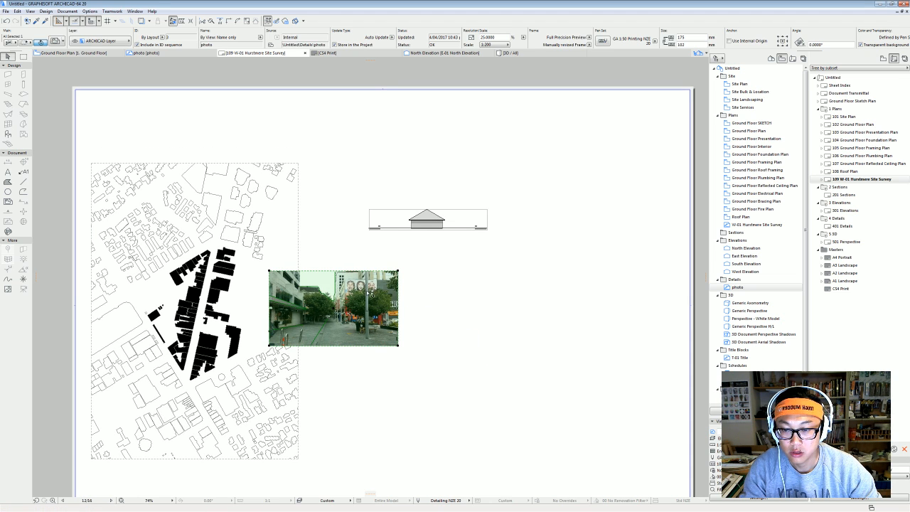
drag(368, 292, 508, 316)
click(595, 342)
scroll(595, 342, down, 2)
middle_drag(594, 343, 477, 318)
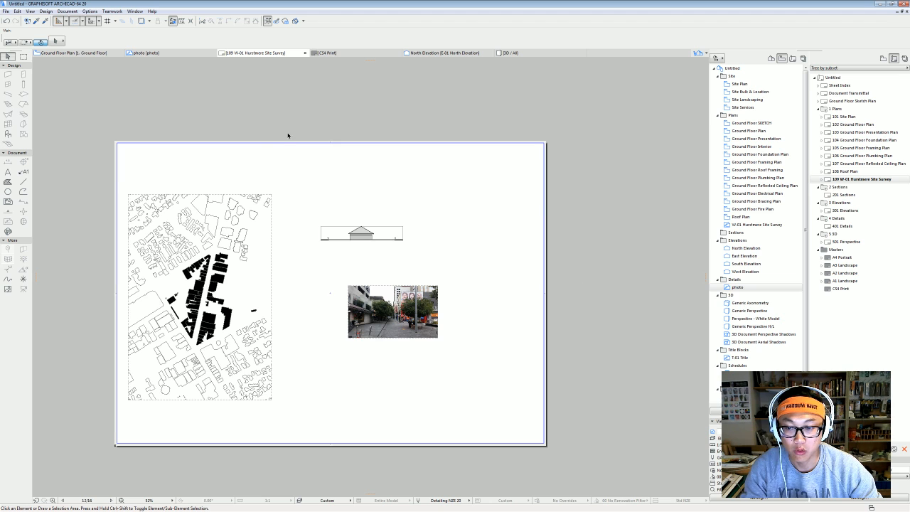
drag(402, 316, 345, 347)
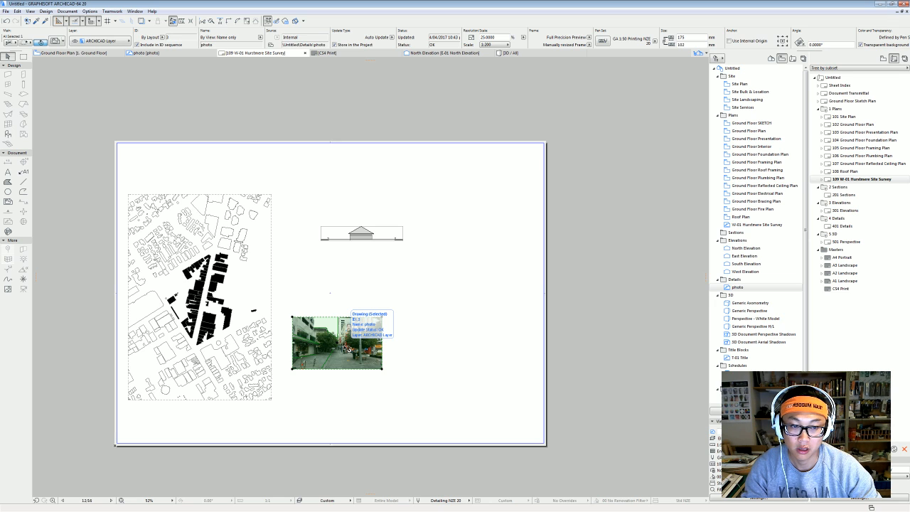
click(398, 331)
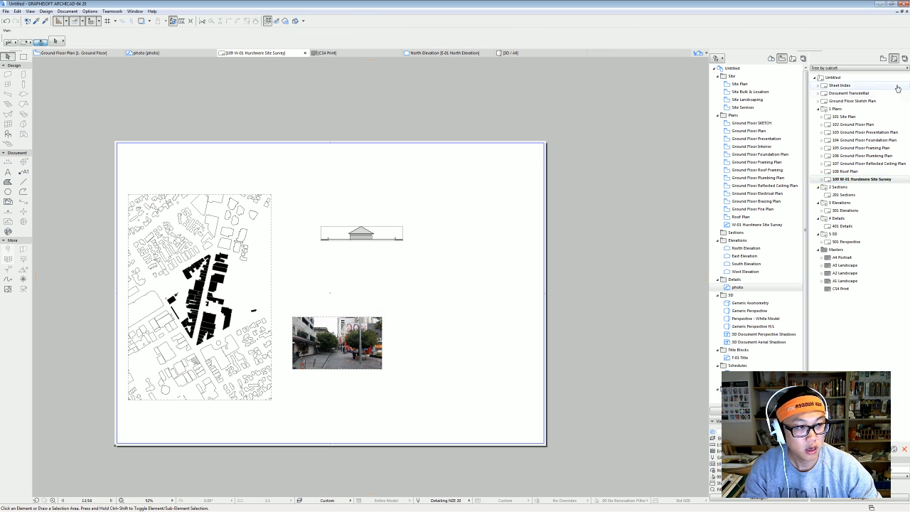
Publish the 109 W-01 Hurstmere Site Survey layout to PDF, keeping the default document and PDF options.
click(904, 59)
click(885, 182)
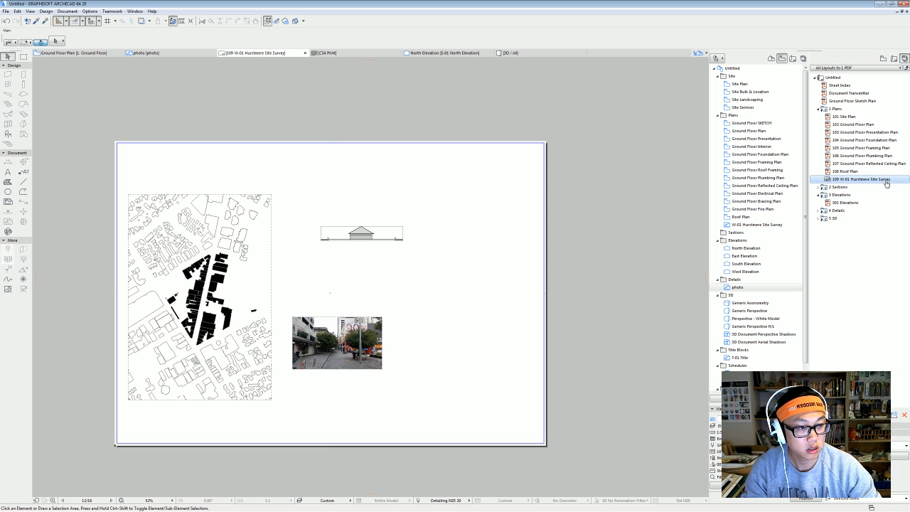
click(898, 446)
click(894, 438)
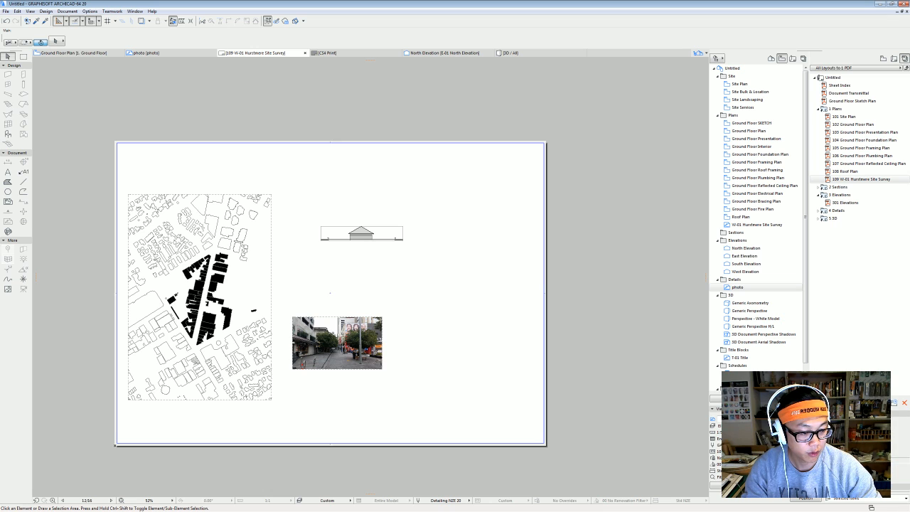
click(898, 467)
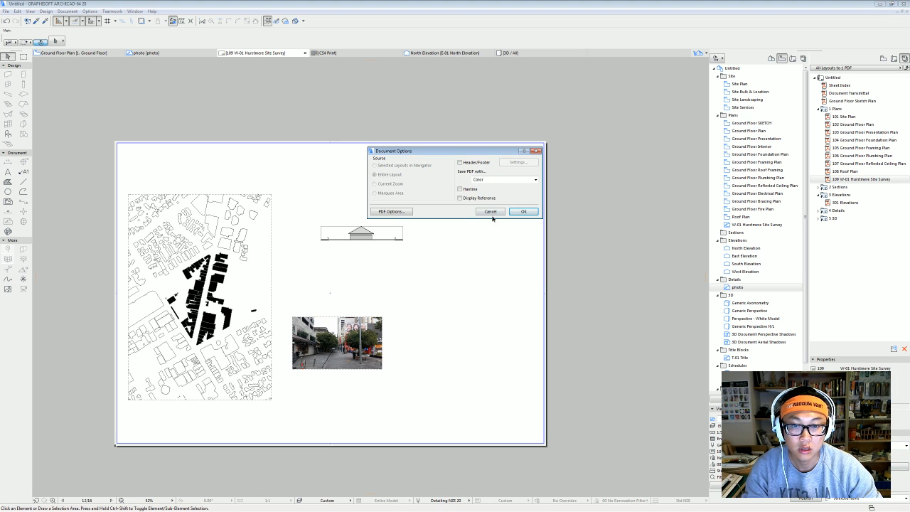
click(406, 211)
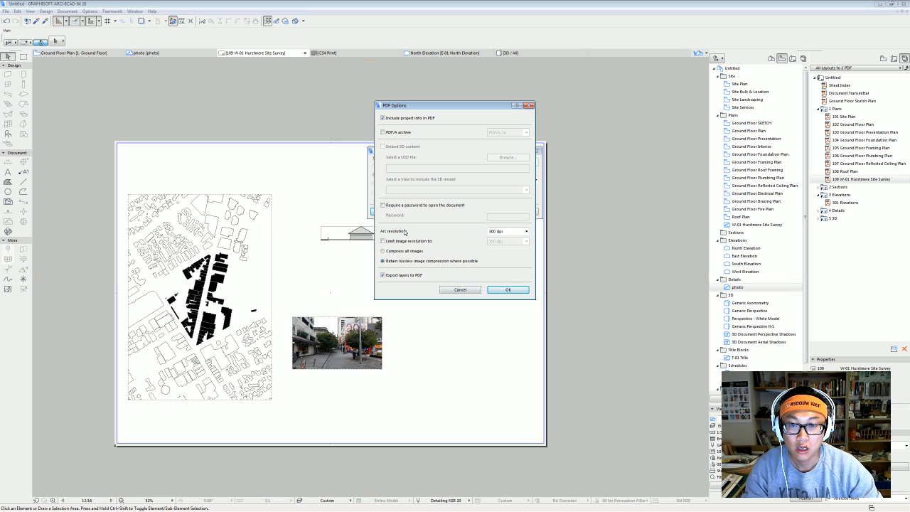
click(472, 291)
click(524, 211)
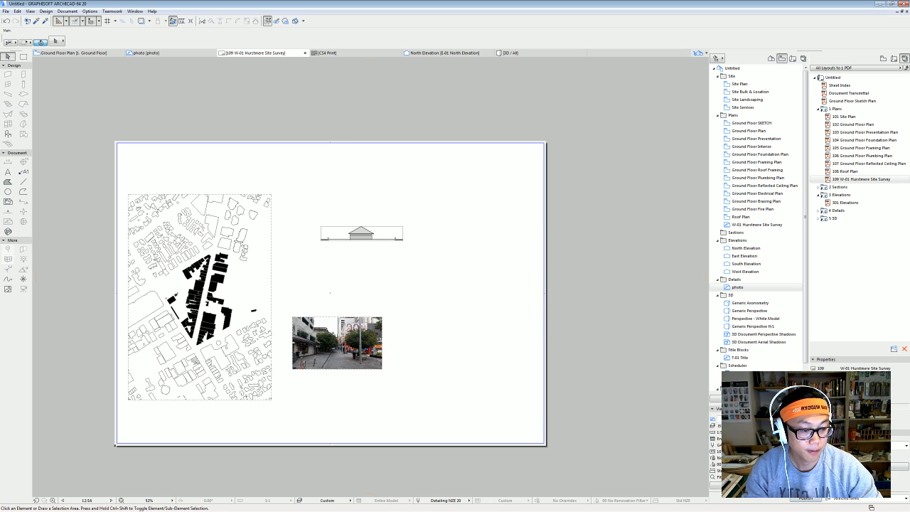
click(807, 500)
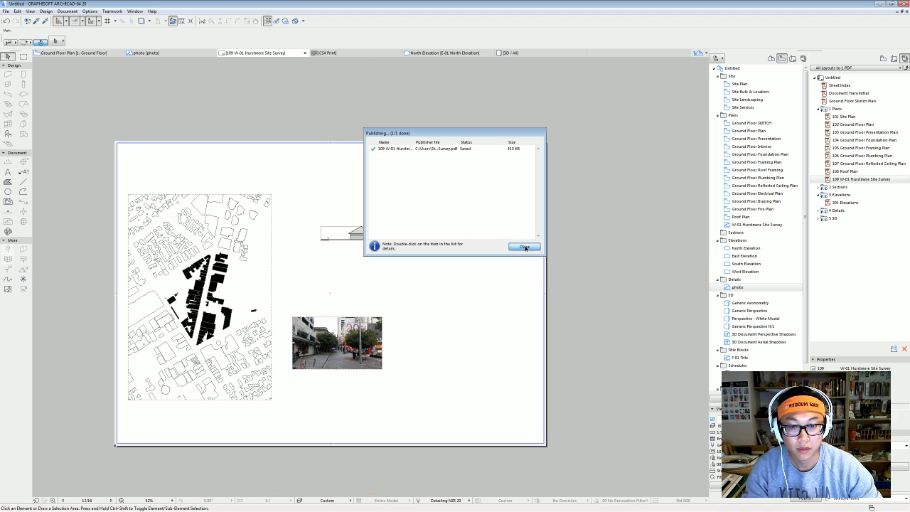
click(525, 246)
scroll(210, 380, up, 2)
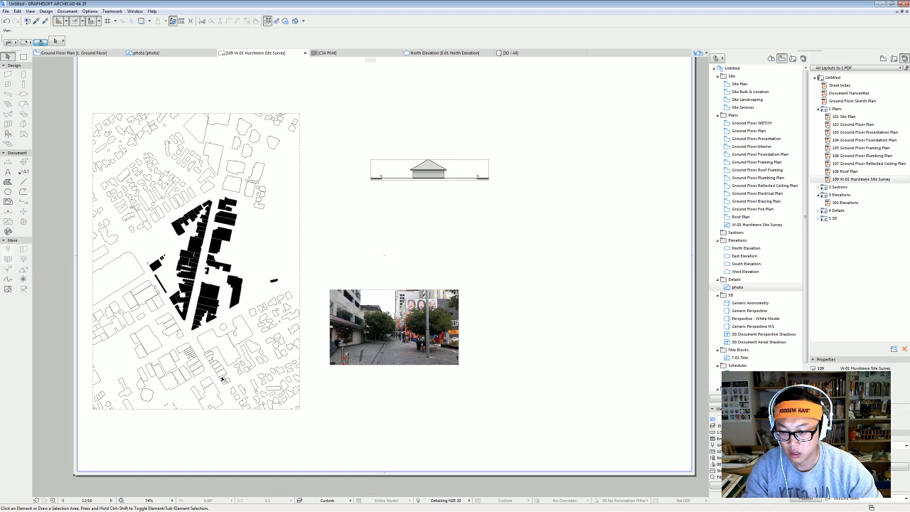
Open the site plan drawing's source view and pan toward the lower buildings.
click(222, 379)
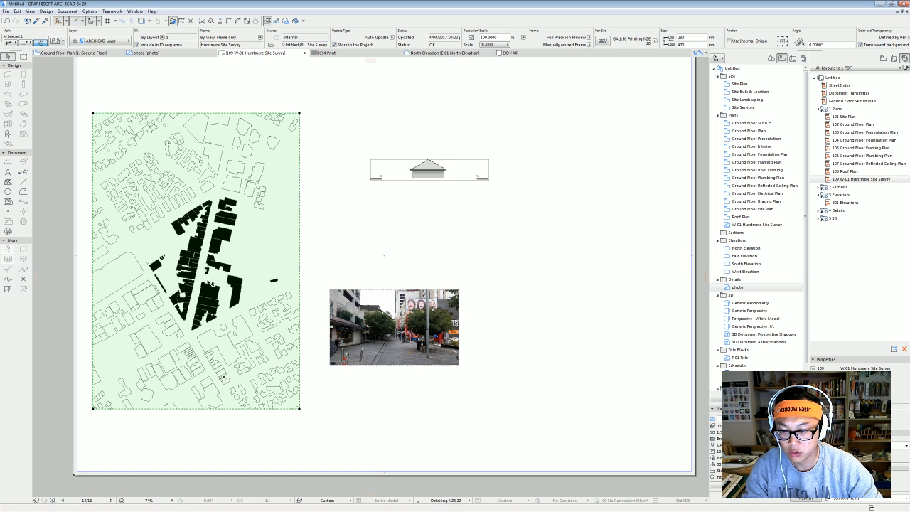
right_click(210, 282)
click(246, 307)
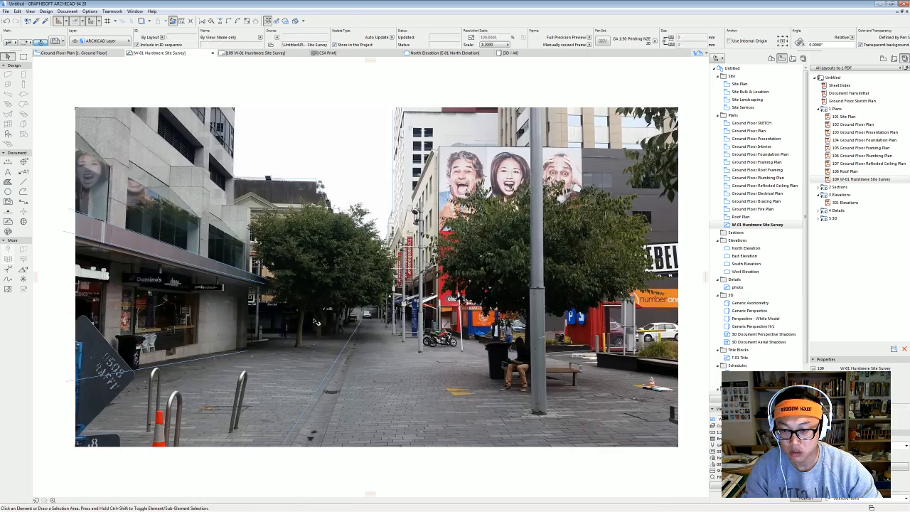
scroll(427, 299, up, 10)
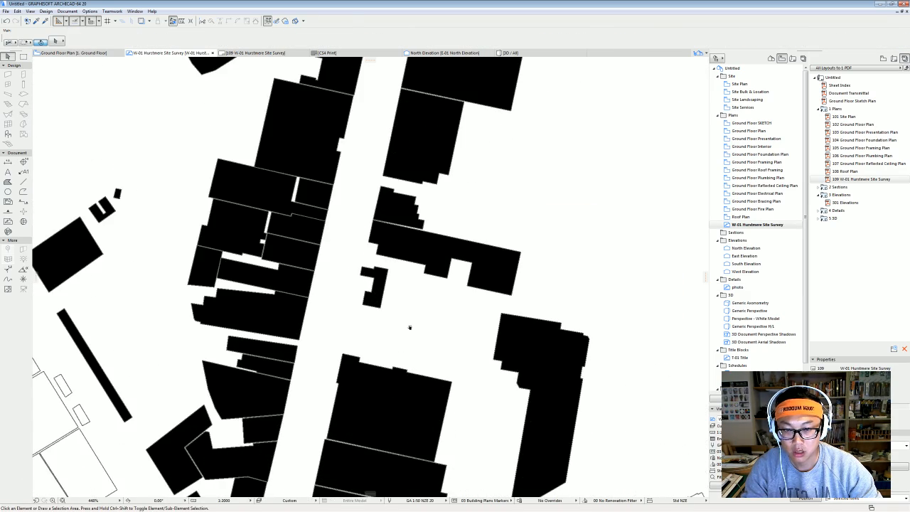
middle_drag(364, 212, 369, 270)
Try the Measure tool, then open the published site survey PDF from the desktop.
key(m)
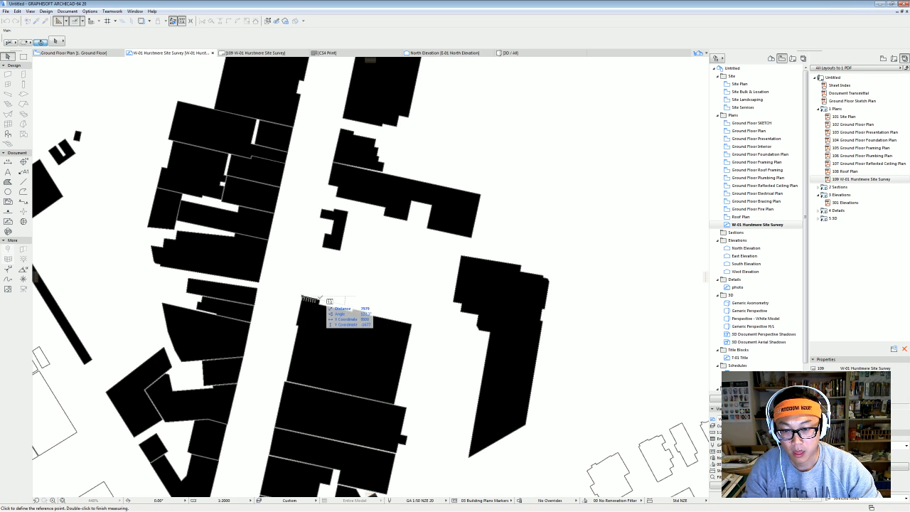
key(Escape)
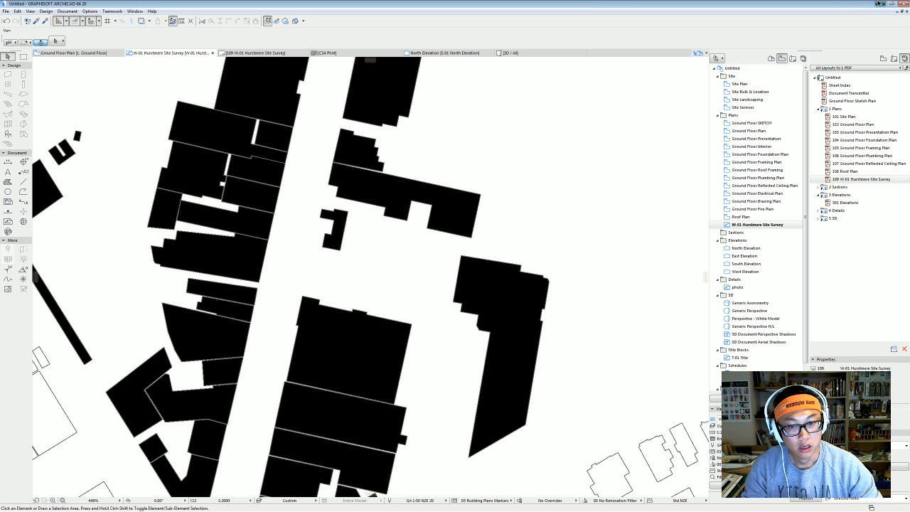
click(880, 4)
double_click(365, 202)
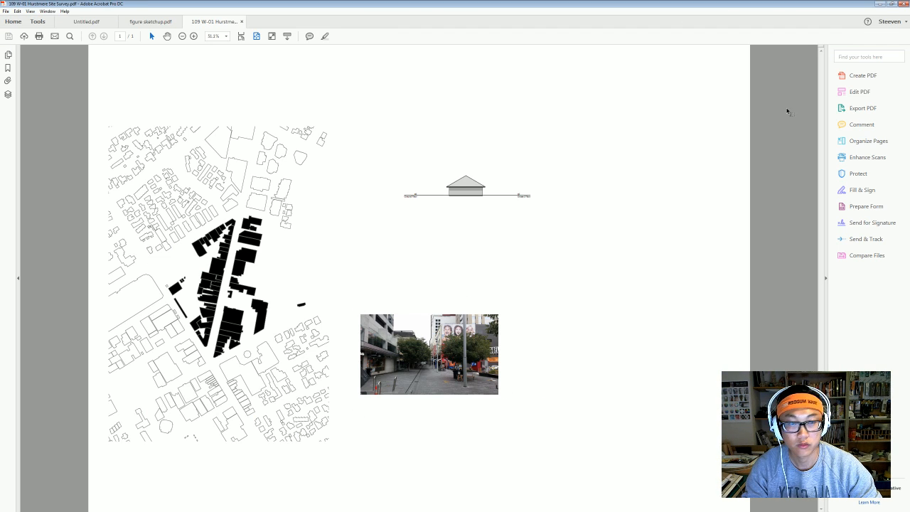
Close the site survey and figure sketchup.pdf documents, quit Acrobat and return to Photoshop.
click(903, 3)
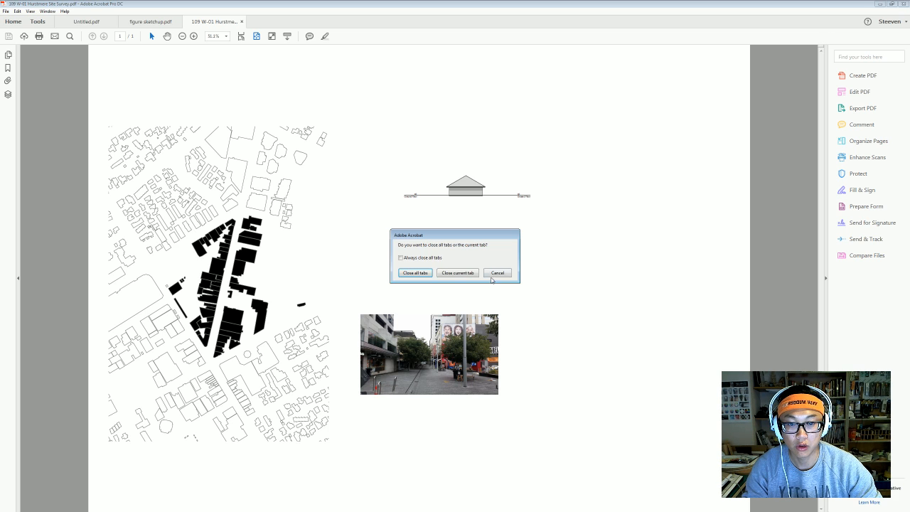
click(462, 273)
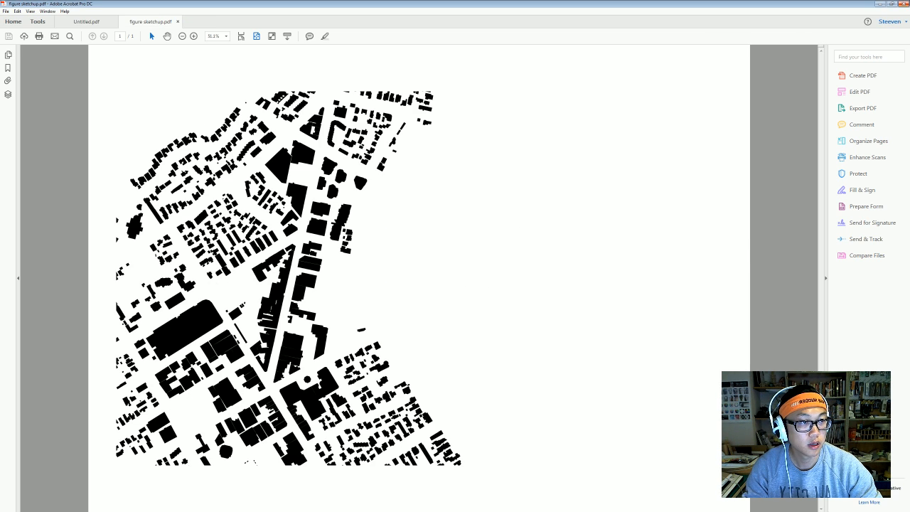
click(904, 3)
click(463, 272)
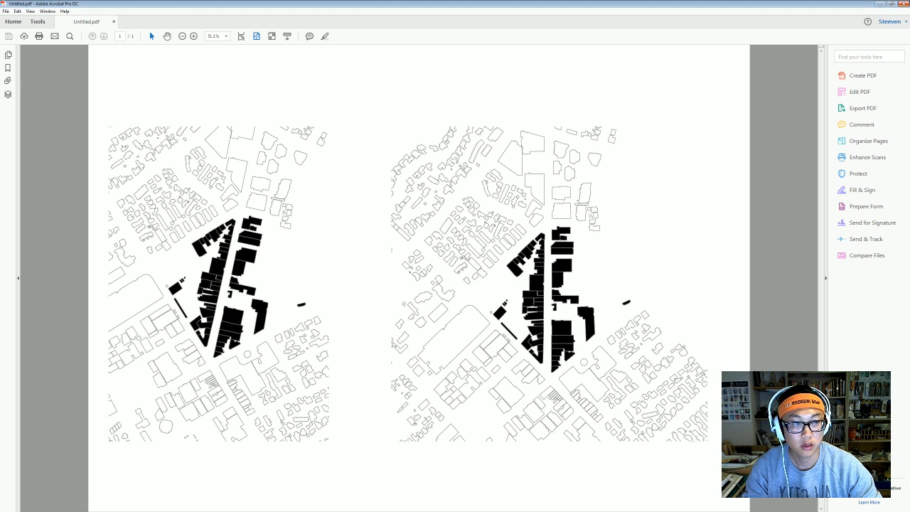
click(903, 3)
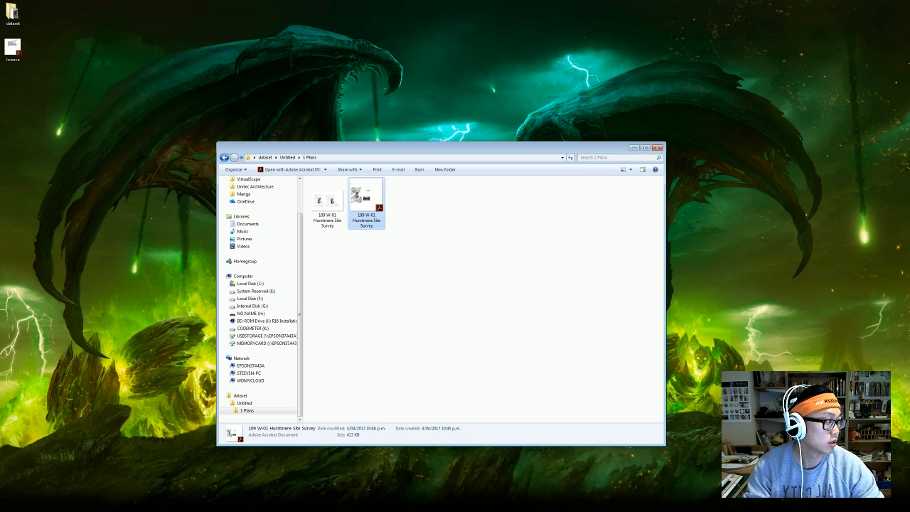
key(alt+Tab)
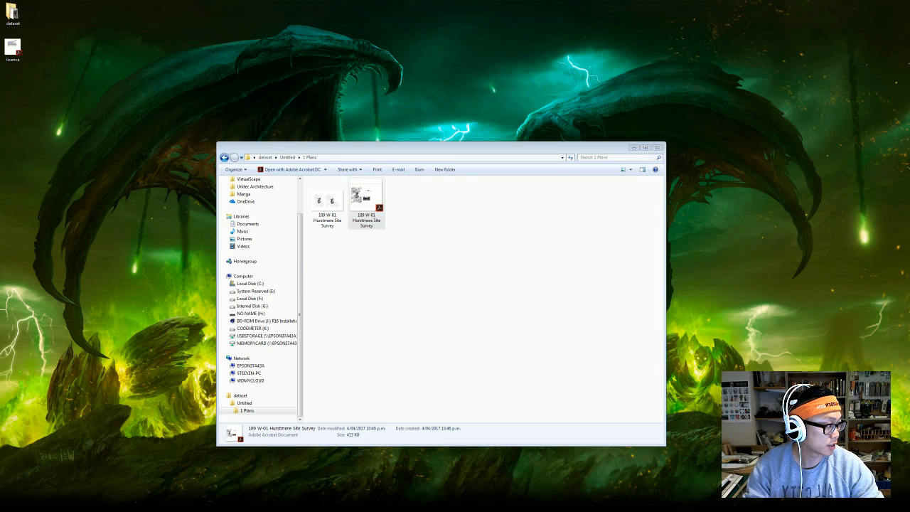
click(19, 4)
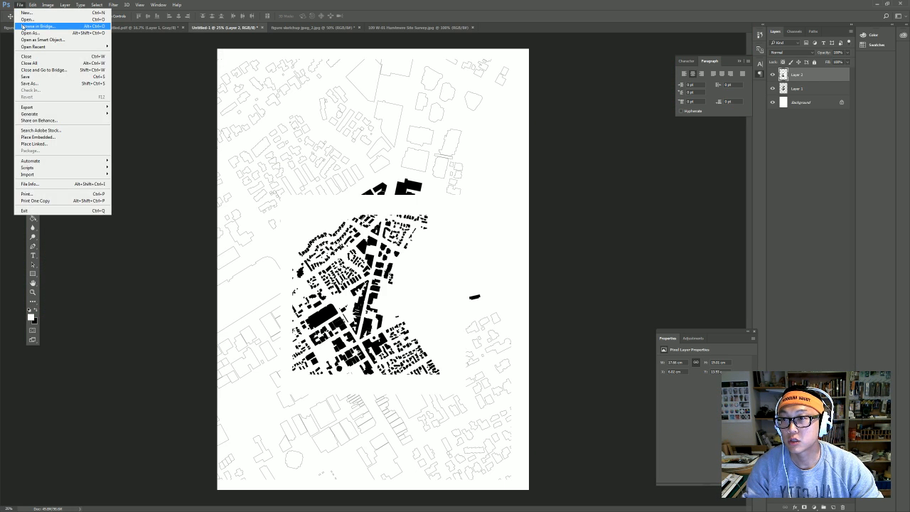
Open 109 W-01 Hurstmere Site Survey.pdf and compare the Bounding, Media, Trim and Art Box crop options.
click(26, 25)
double_click(181, 59)
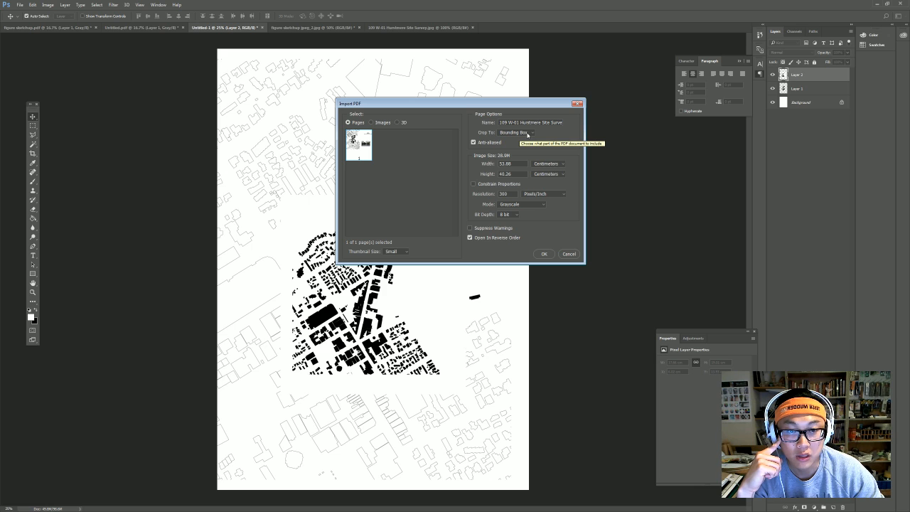
click(527, 135)
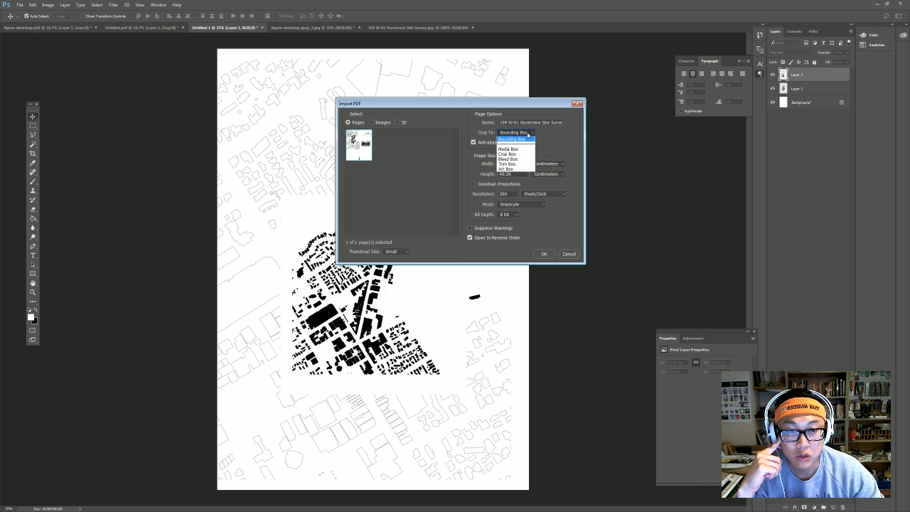
click(527, 134)
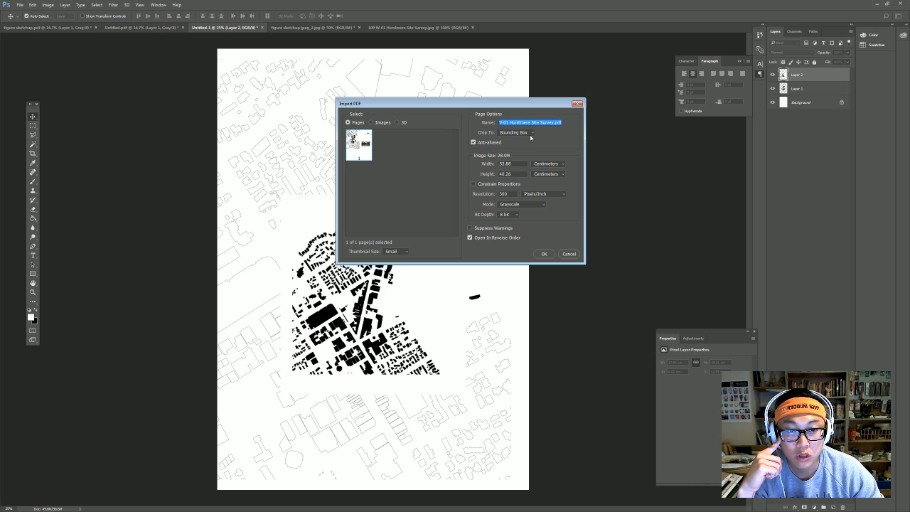
click(530, 133)
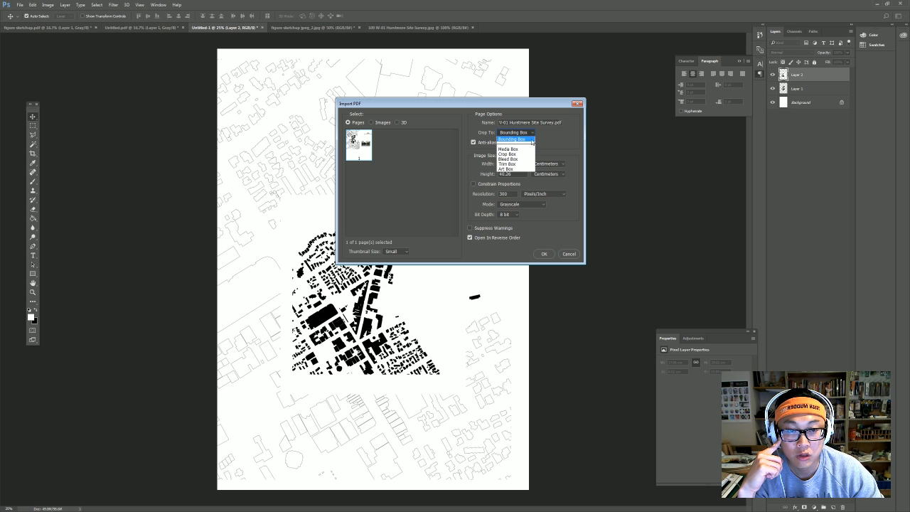
click(532, 148)
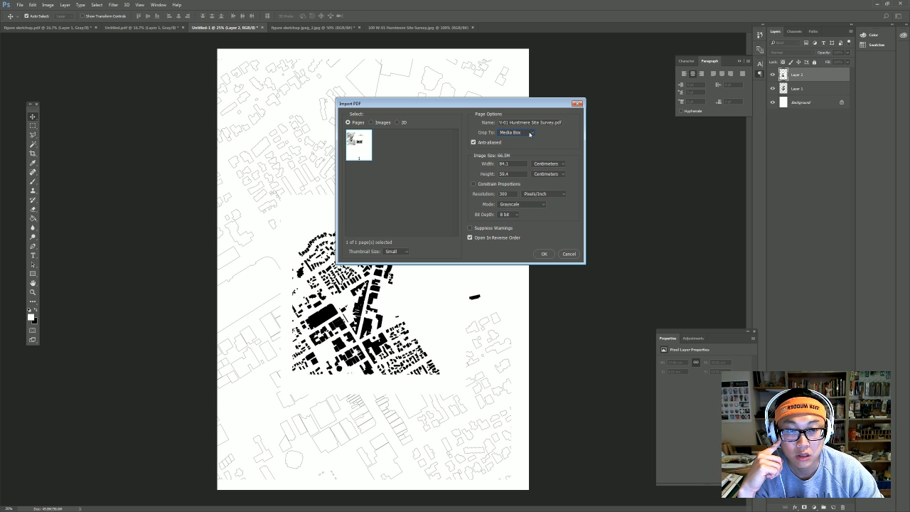
click(530, 134)
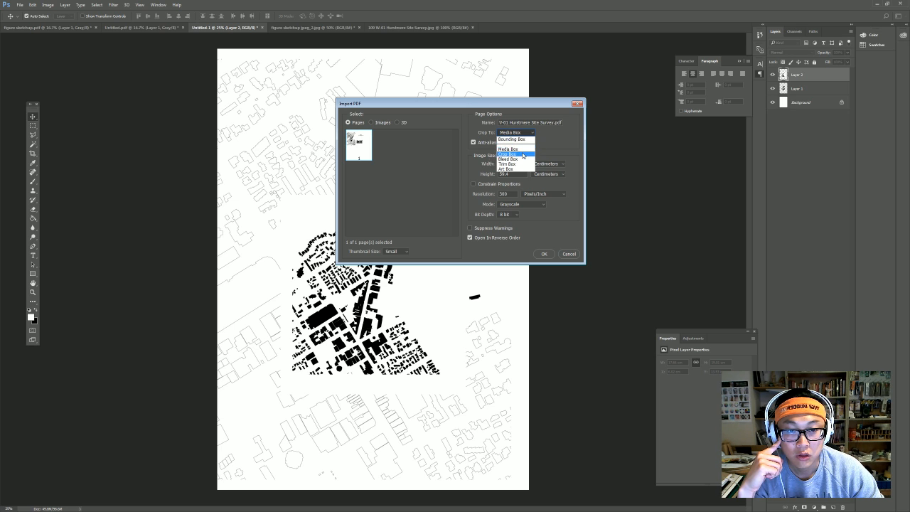
click(525, 164)
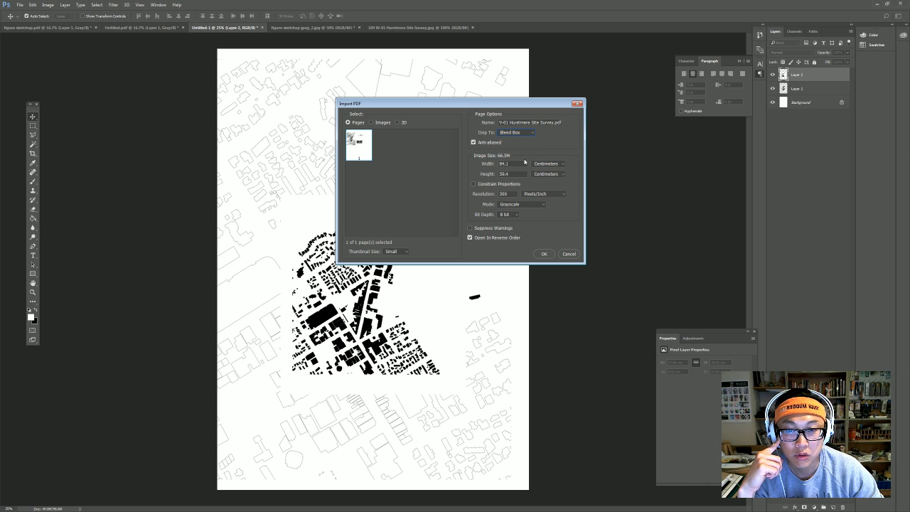
click(516, 132)
click(523, 169)
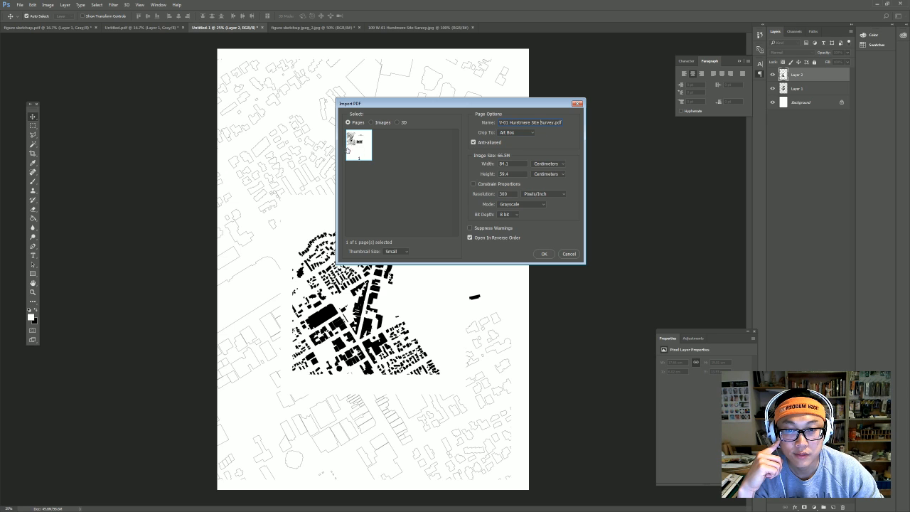
Import the PDF as a page cropped to Art Box, then close the new document.
click(371, 122)
click(349, 122)
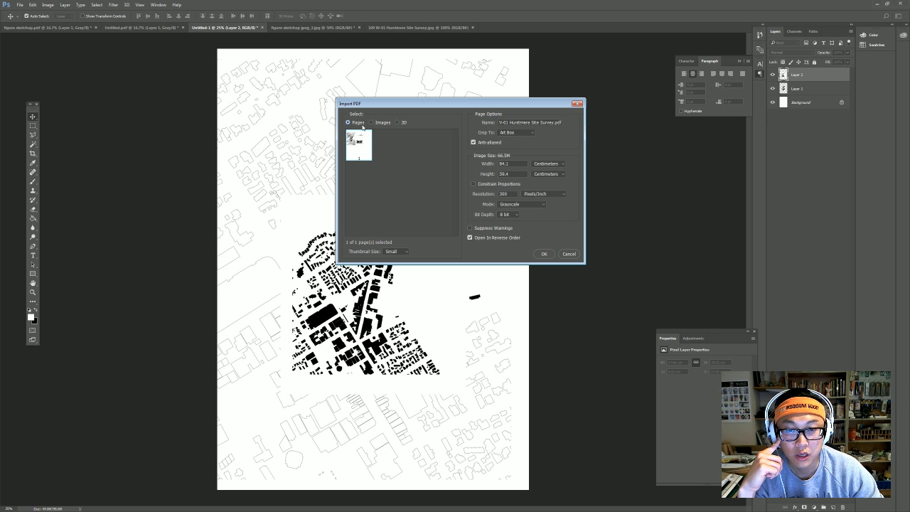
click(517, 132)
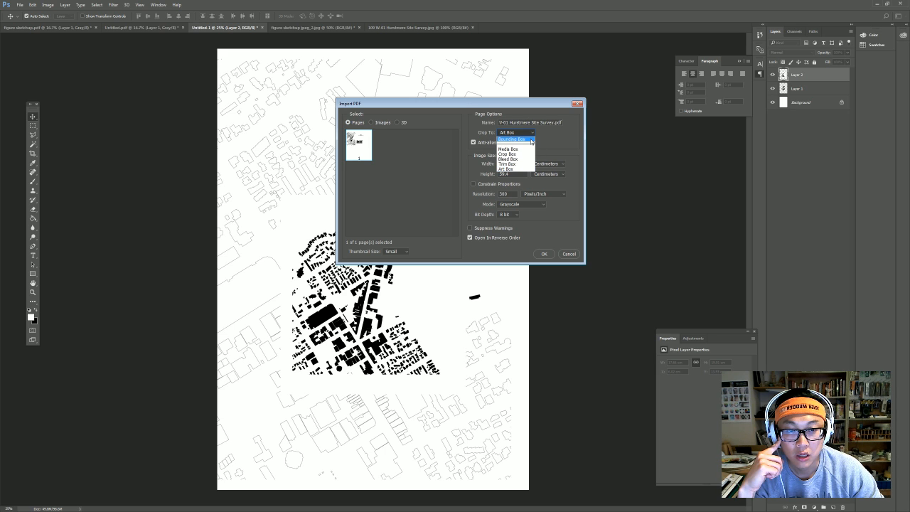
click(530, 137)
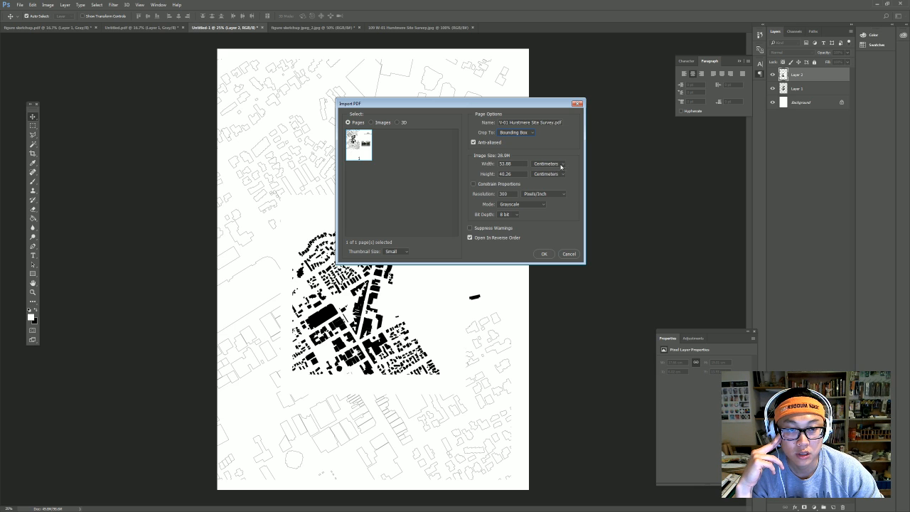
click(528, 134)
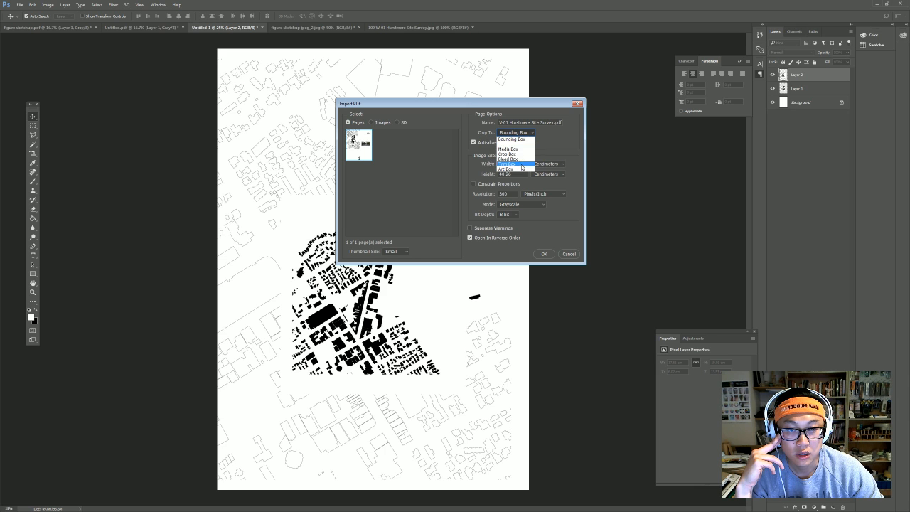
click(521, 165)
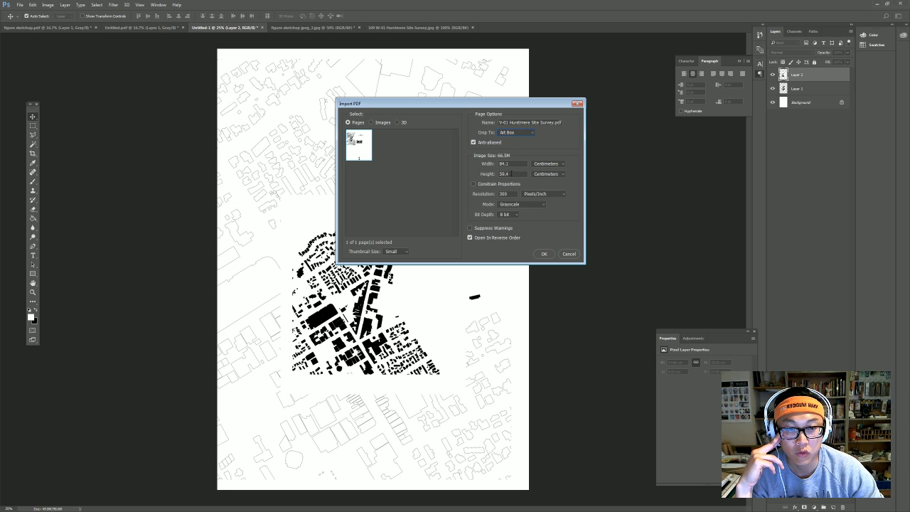
click(543, 254)
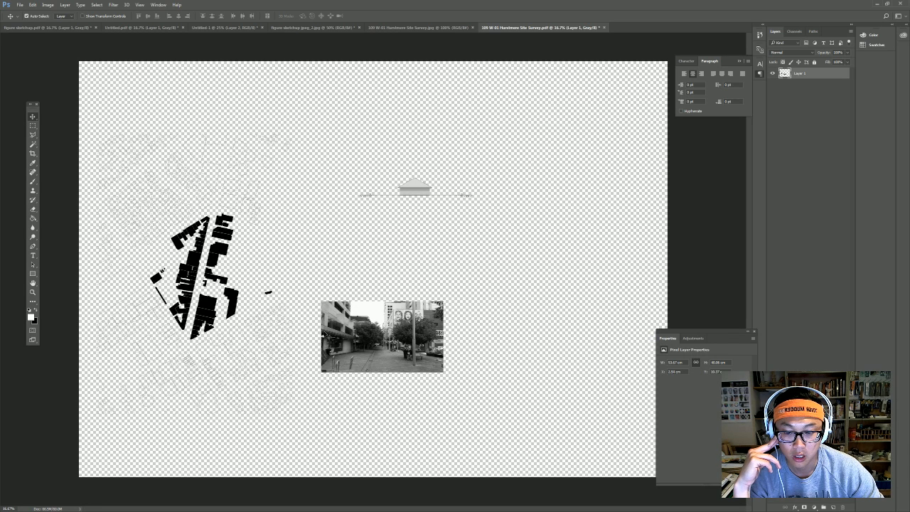
click(604, 28)
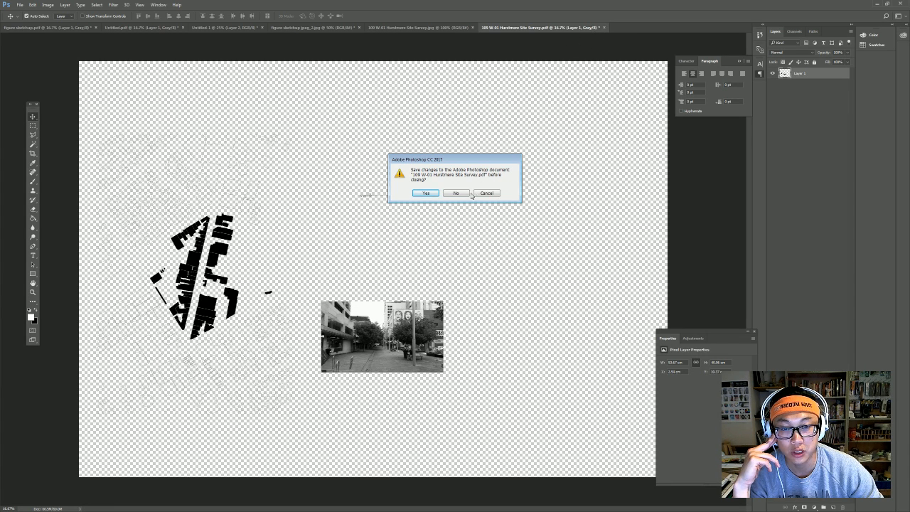
Close the greyscale import without saving and reopen 109 W-01 Hurstmere Site Survey.pdf in CMYK Color mode.
click(459, 194)
click(20, 5)
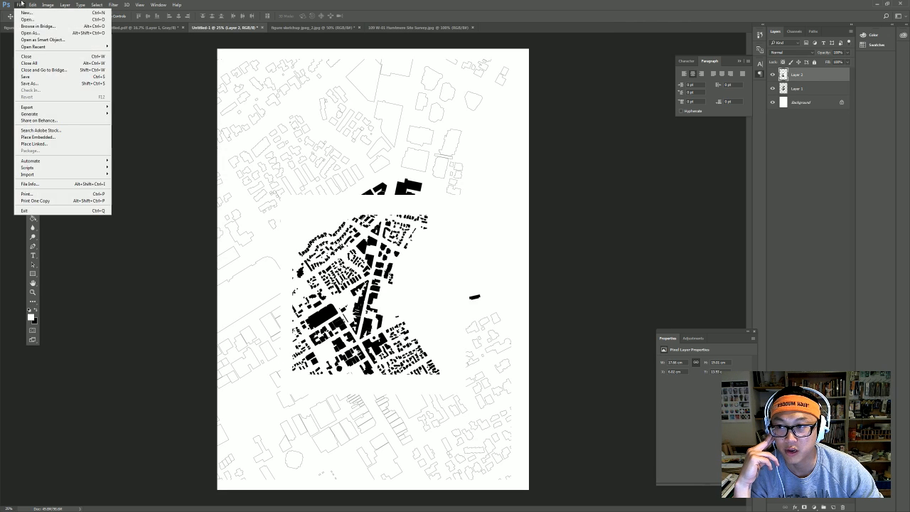
click(28, 23)
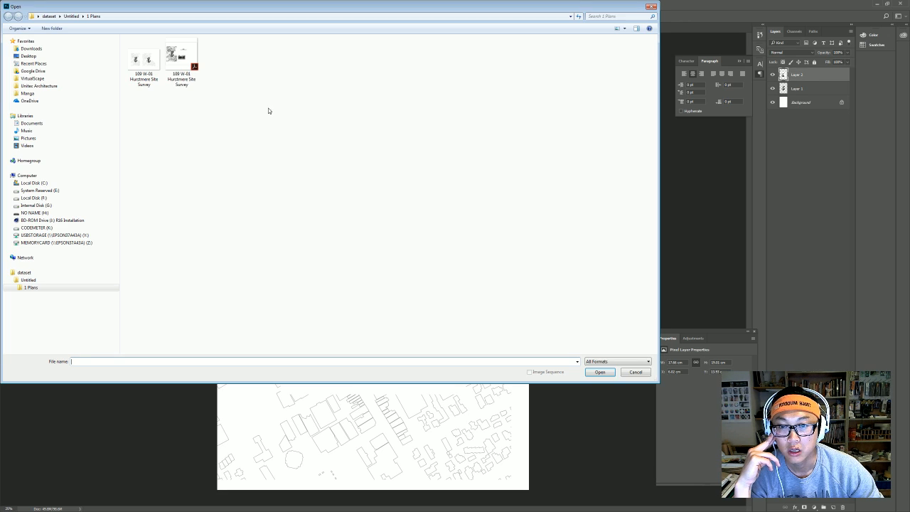
double_click(182, 56)
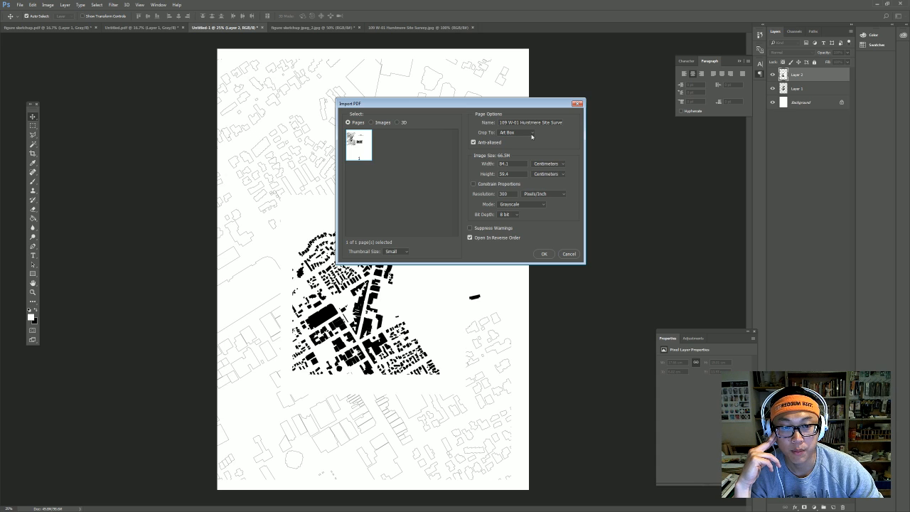
click(522, 204)
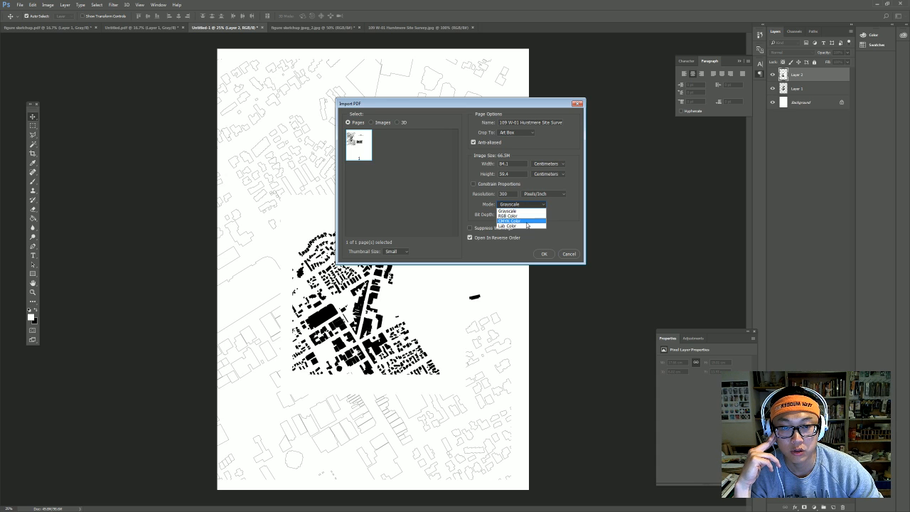
click(529, 220)
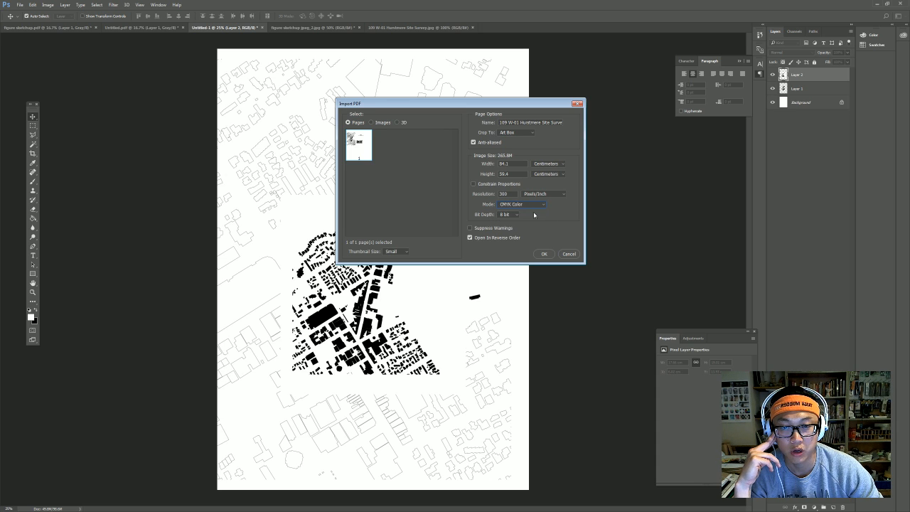
click(544, 254)
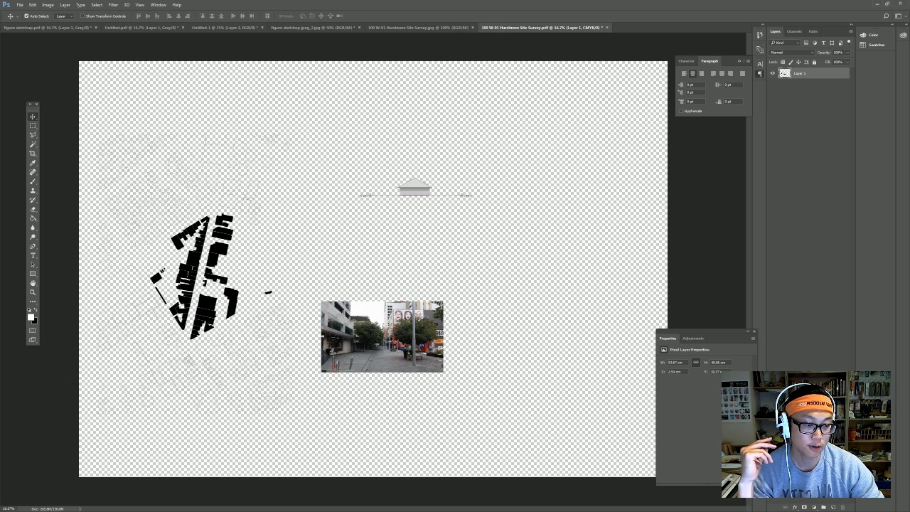
Add a new layer and fill it with white.
click(834, 507)
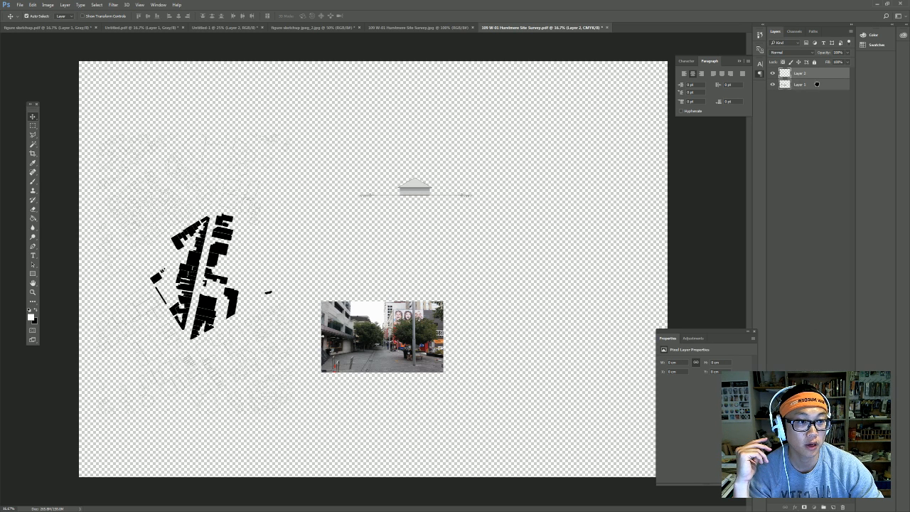
click(33, 218)
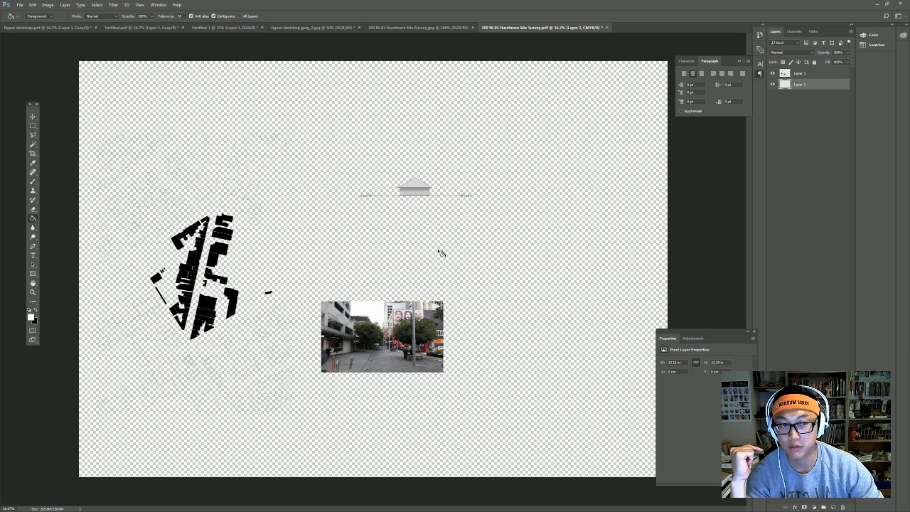
click(438, 251)
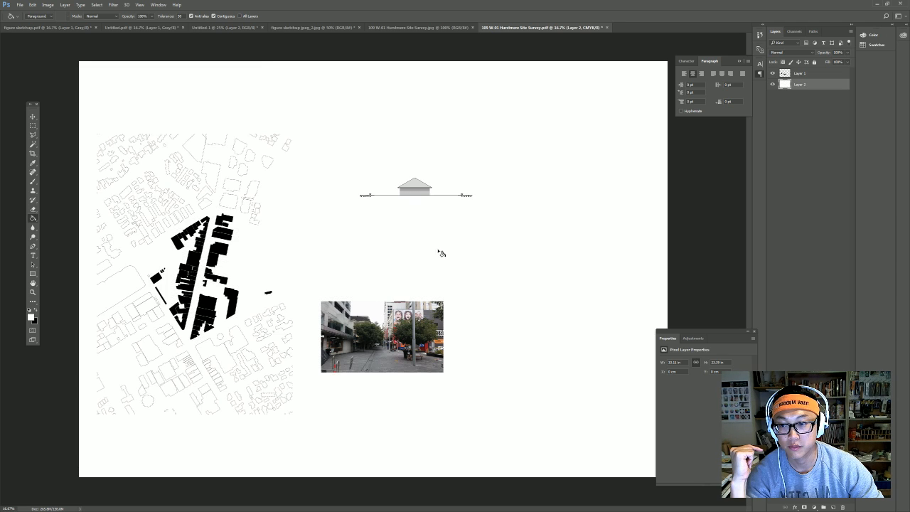
Make a rectangular selection of the figure-ground map in figure sketchup jpeg_2.jpg.
click(424, 29)
click(525, 29)
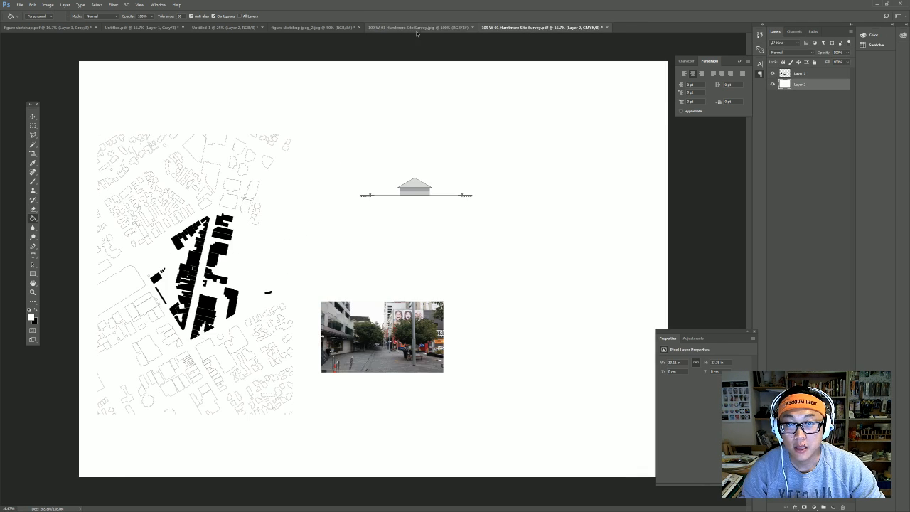
click(416, 30)
click(303, 29)
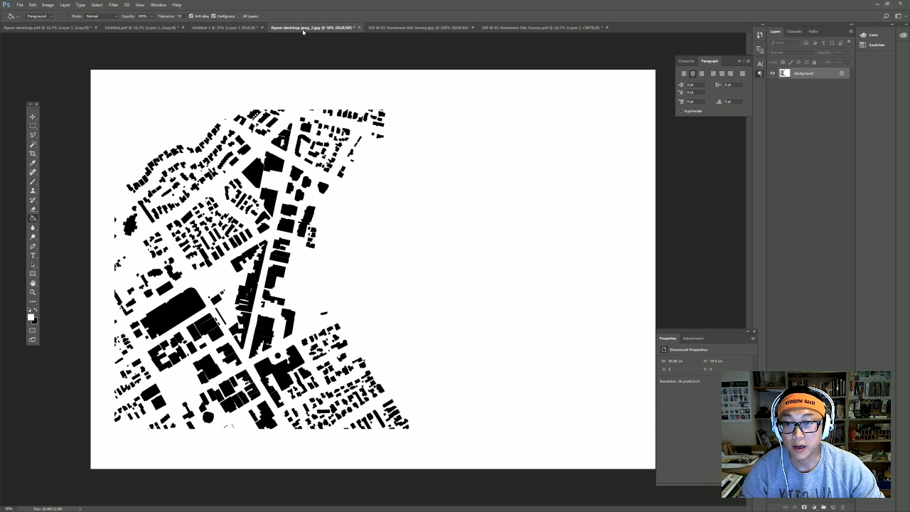
click(34, 128)
drag(329, 347, 347, 382)
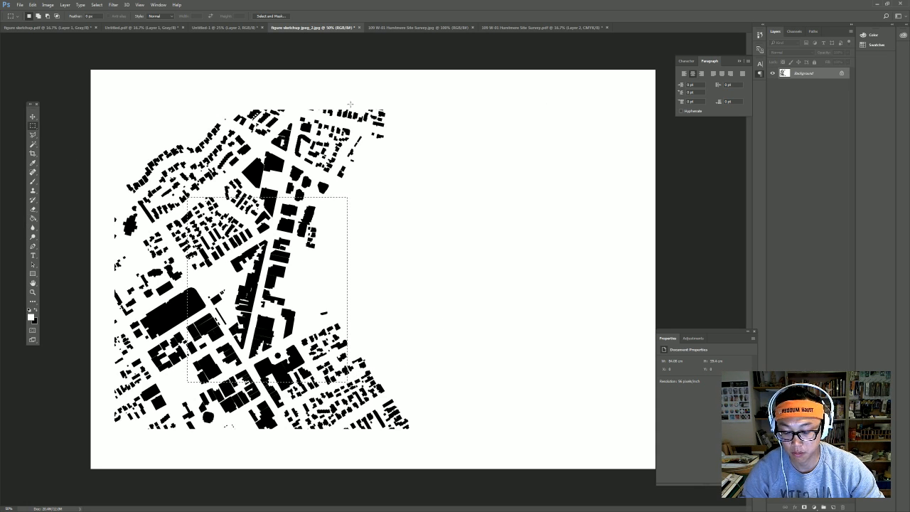
Paste the map piece into the survey PDF, move it beside the black buildings, then delete it.
click(504, 28)
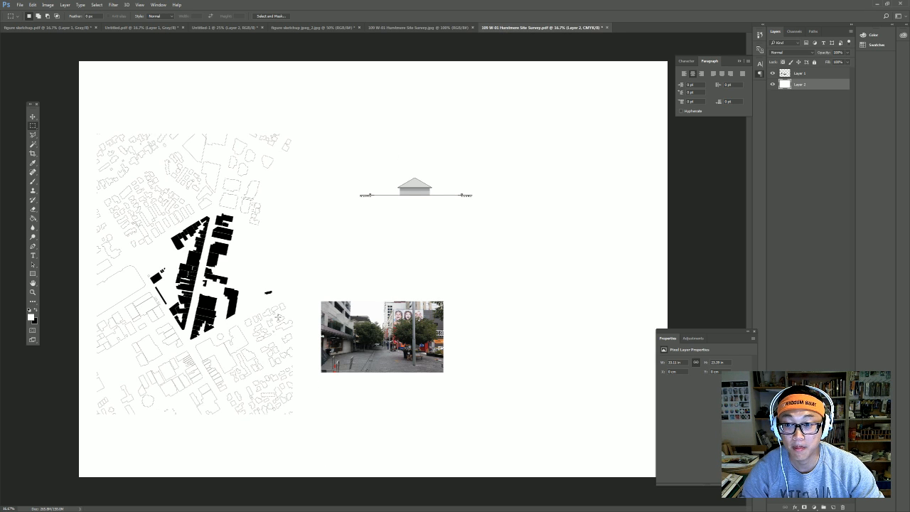
key(ctrl+v)
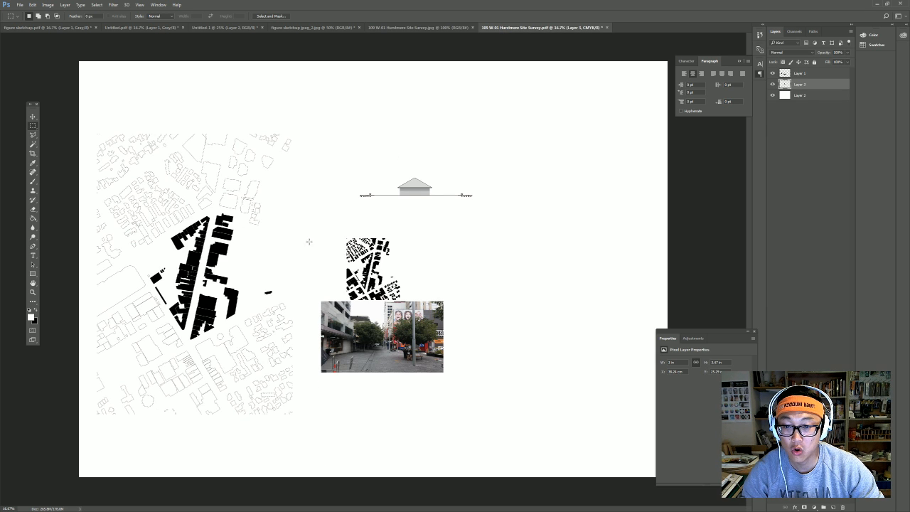
click(31, 118)
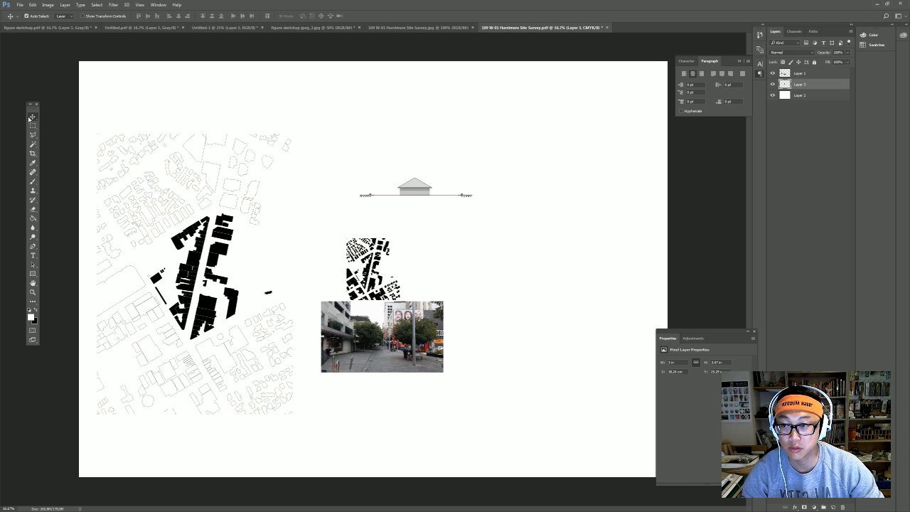
drag(389, 271, 311, 250)
key(Delete)
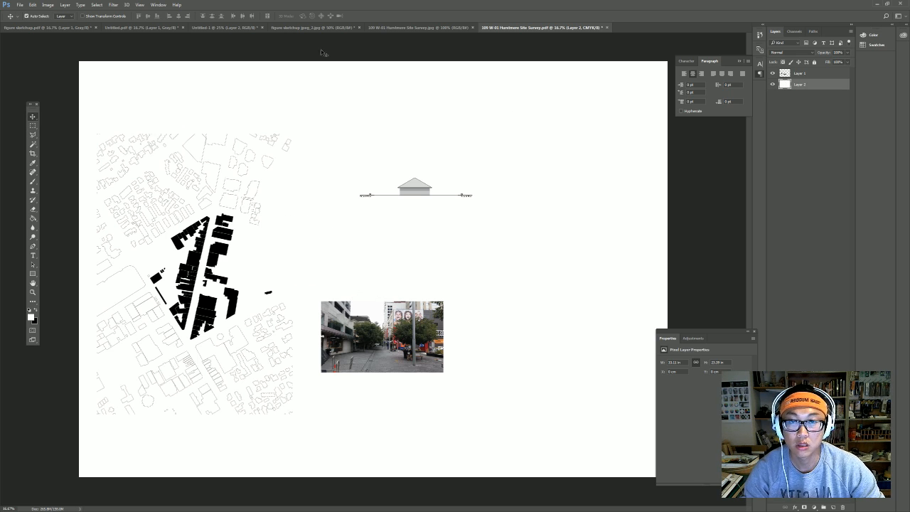
Check the survey layout's image size in centimeters without changing it.
click(48, 4)
click(67, 48)
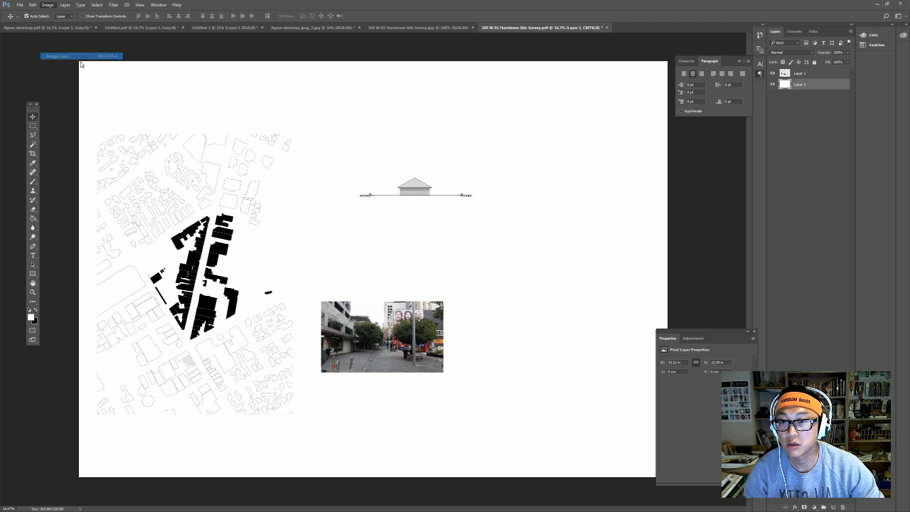
click(538, 173)
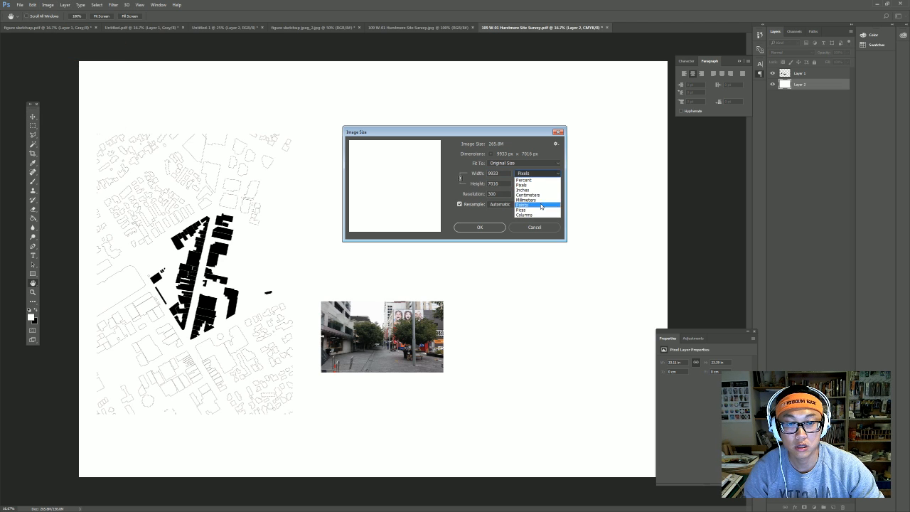
click(550, 194)
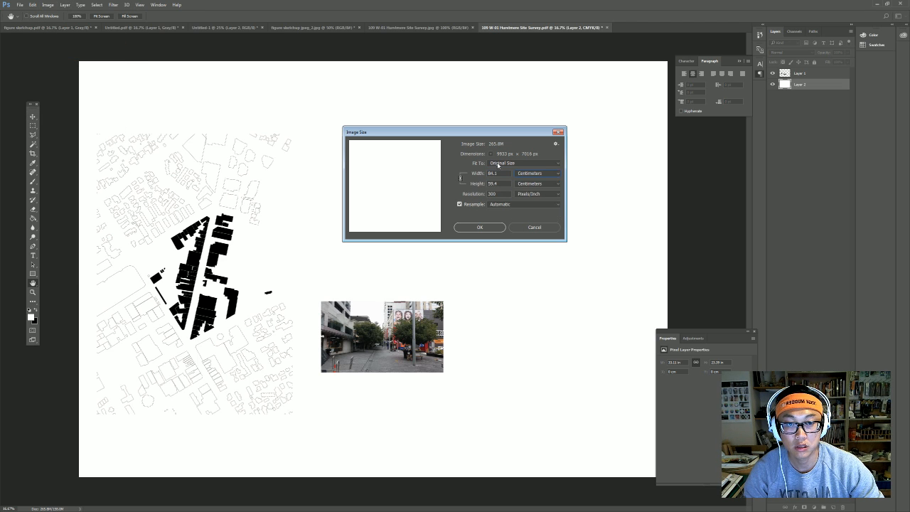
click(531, 229)
Check the image size of figure sketchup jpeg_2.jpg in centimeters without changing it.
click(316, 29)
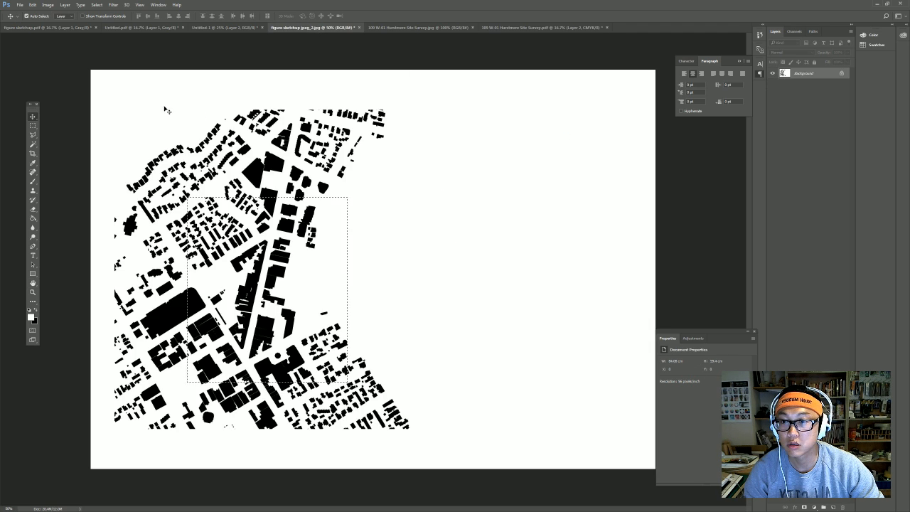
click(47, 4)
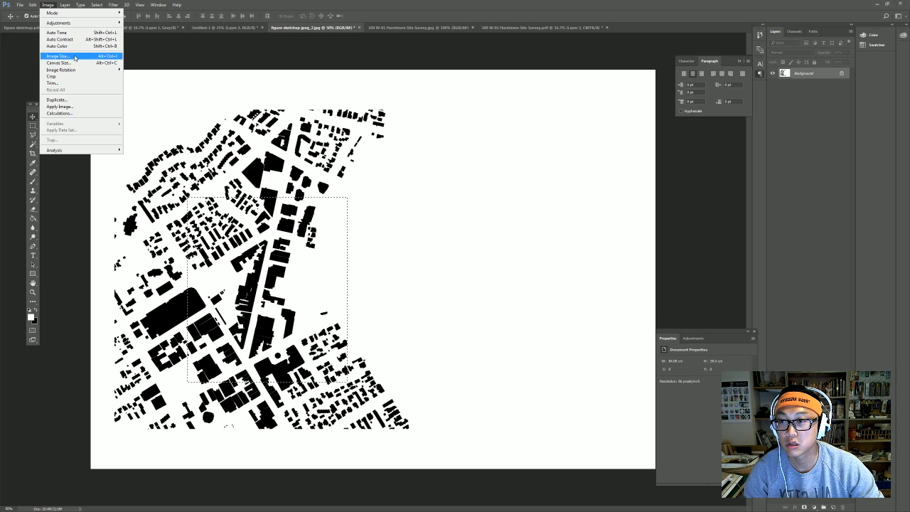
click(57, 55)
click(532, 174)
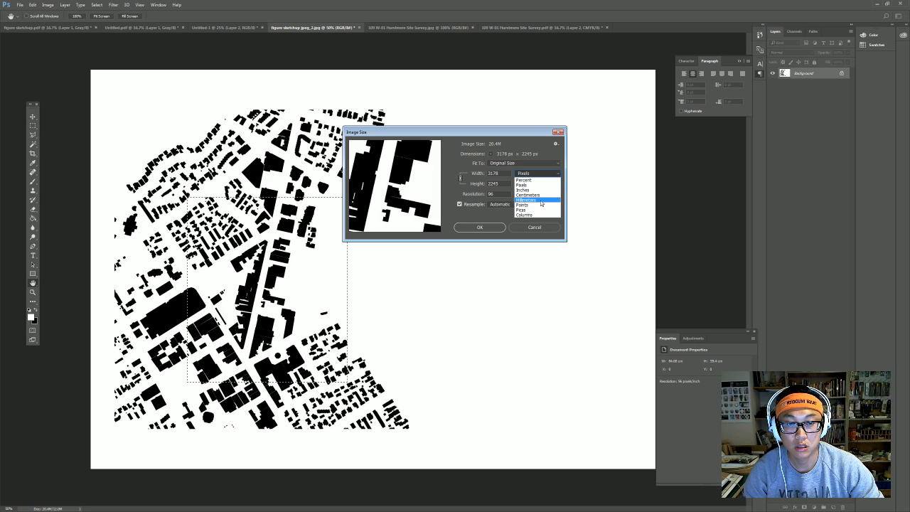
click(528, 194)
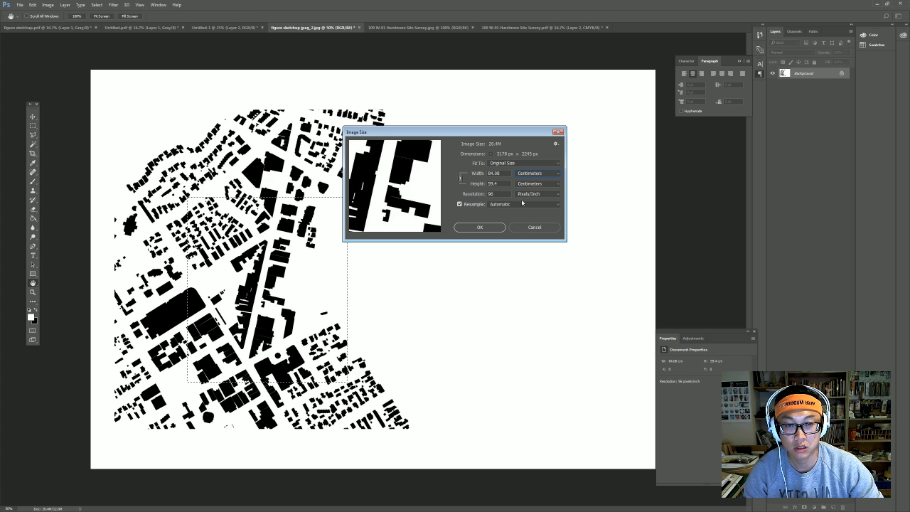
click(535, 226)
Resample the site survey layout to 96 pixels/inch, with dimensions shown in centimeters.
click(576, 29)
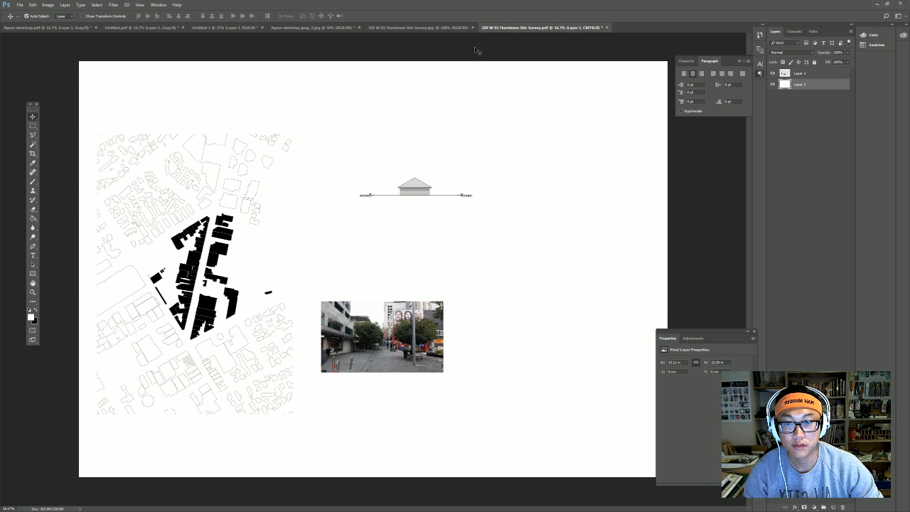
click(32, 125)
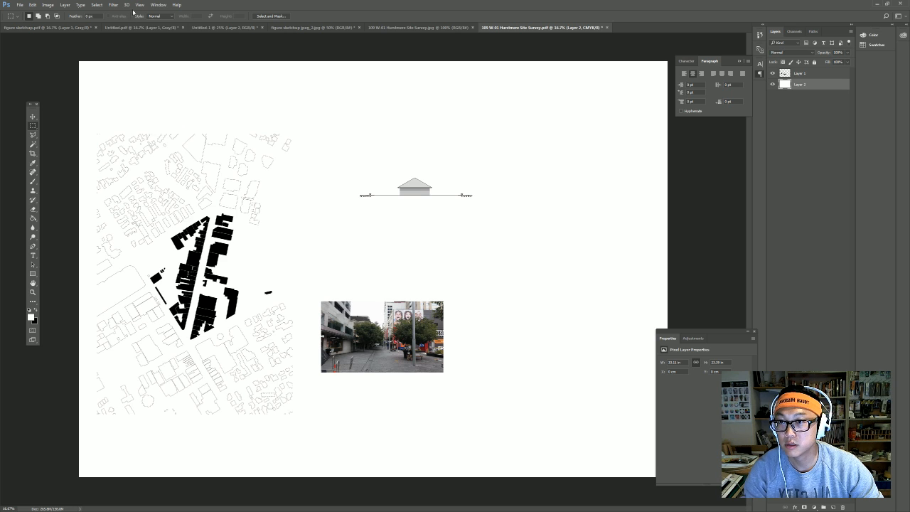
click(156, 5)
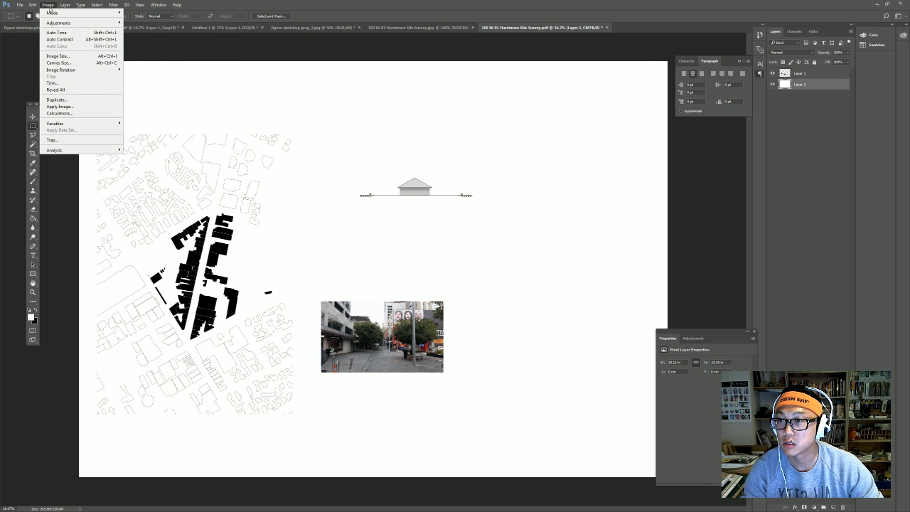
click(71, 56)
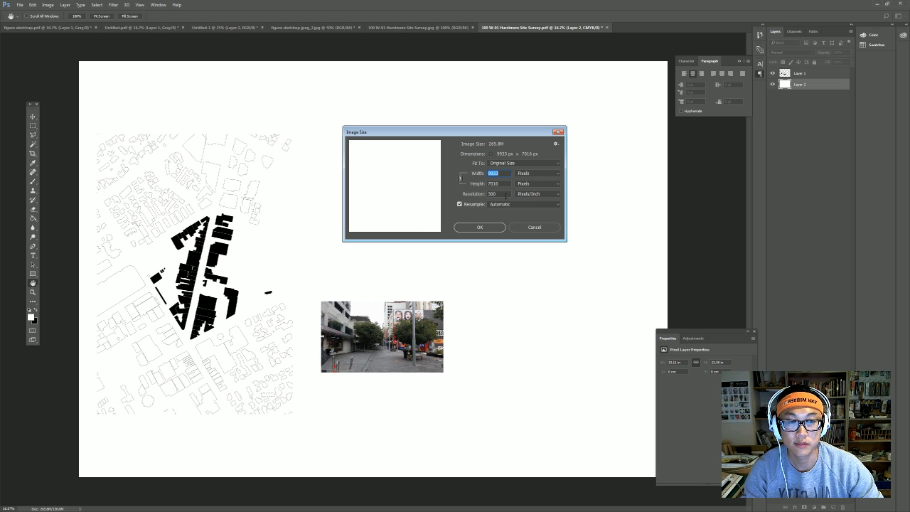
double_click(506, 195)
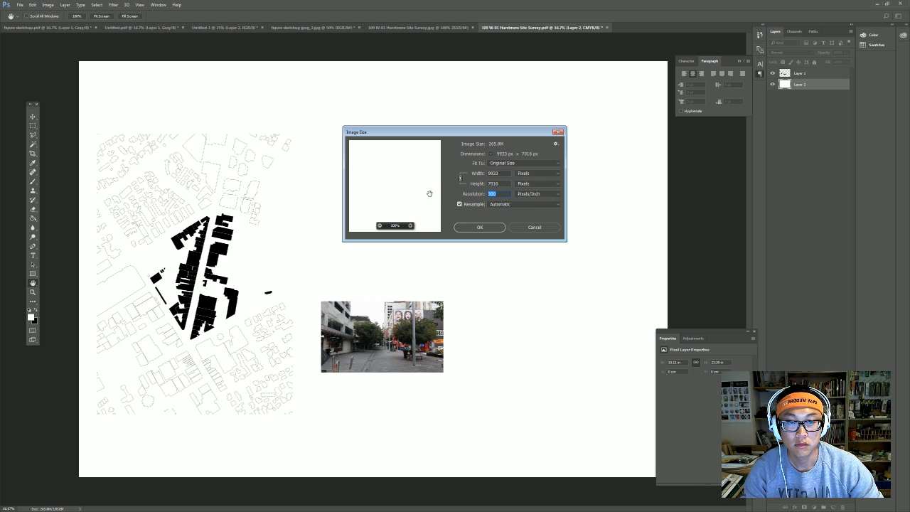
click(532, 183)
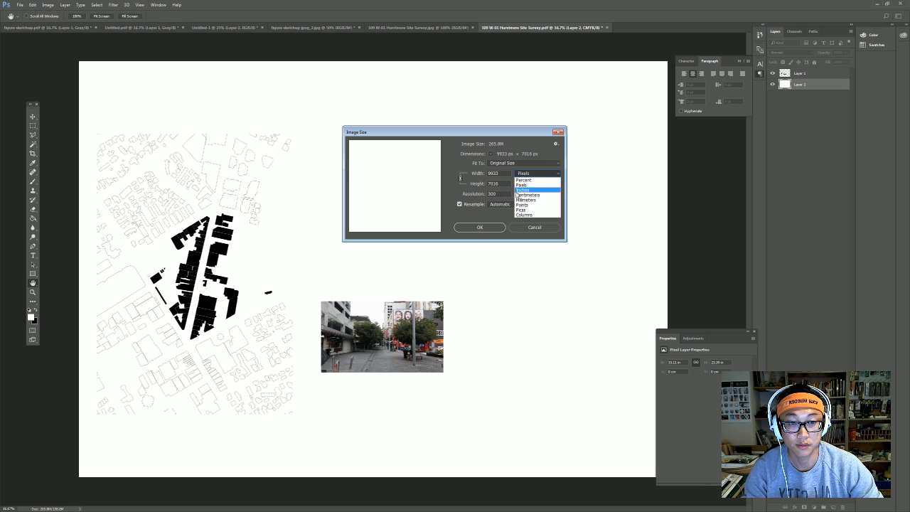
click(518, 195)
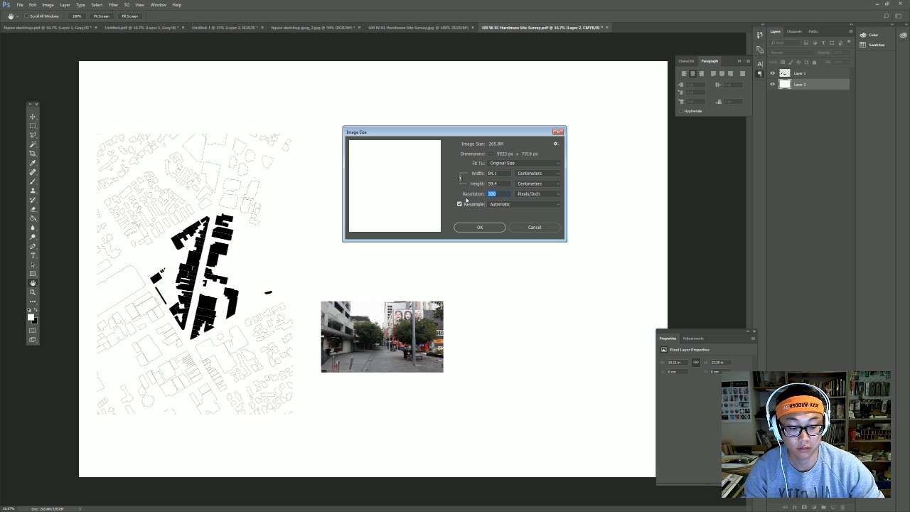
text(96)
click(479, 228)
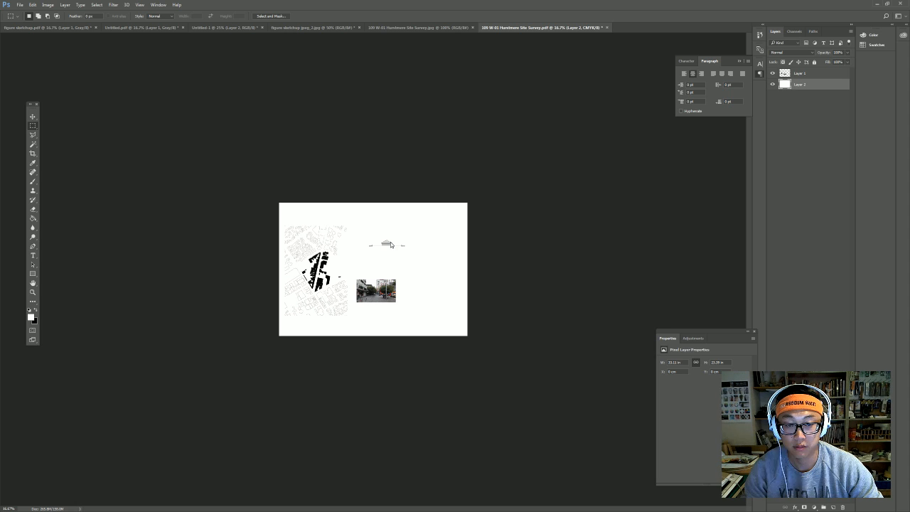
Zoom in on the site plan and move the figure-ground layer over the black buildings.
click(32, 292)
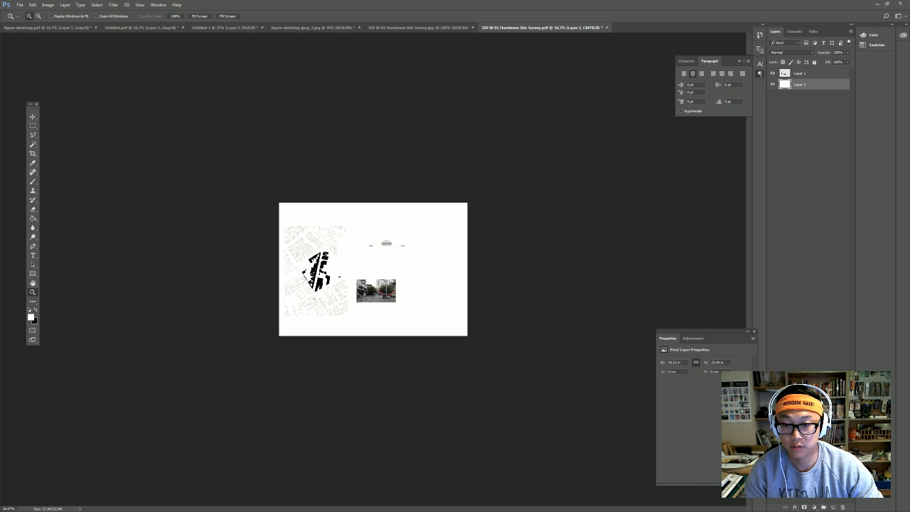
click(364, 282)
click(363, 282)
click(363, 281)
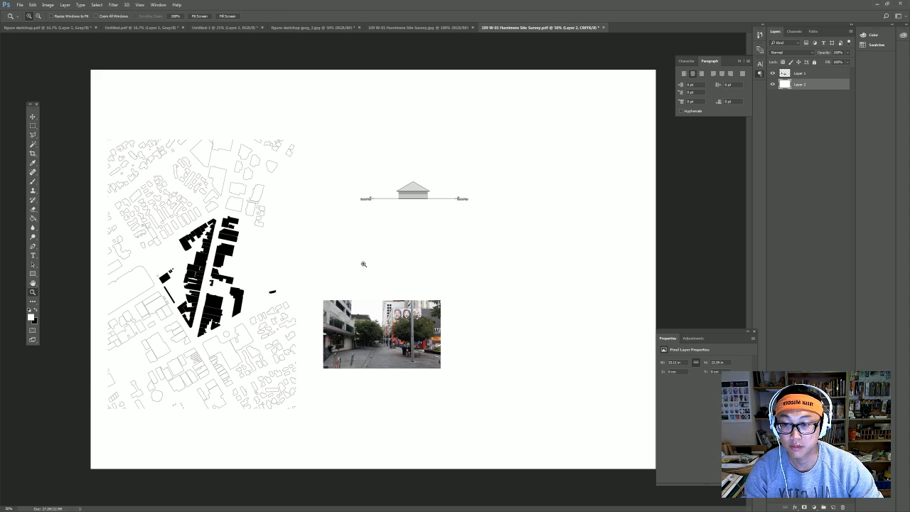
click(222, 28)
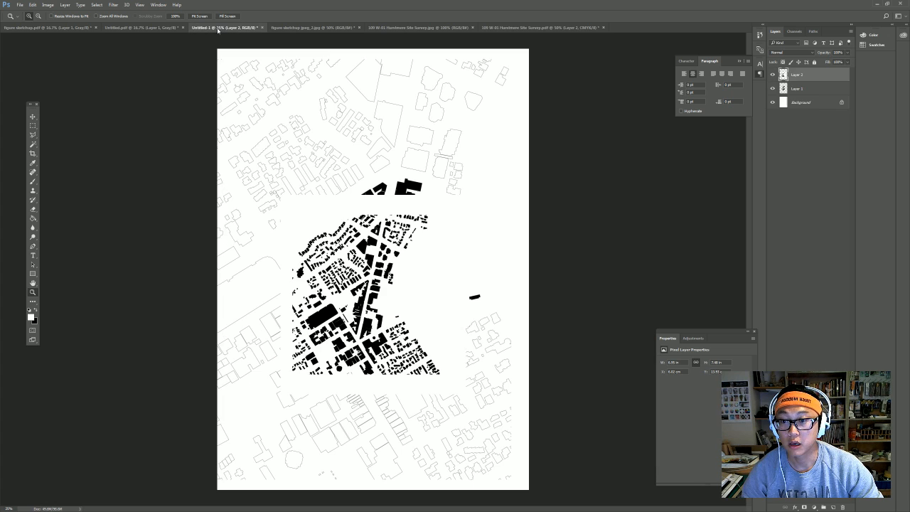
click(321, 28)
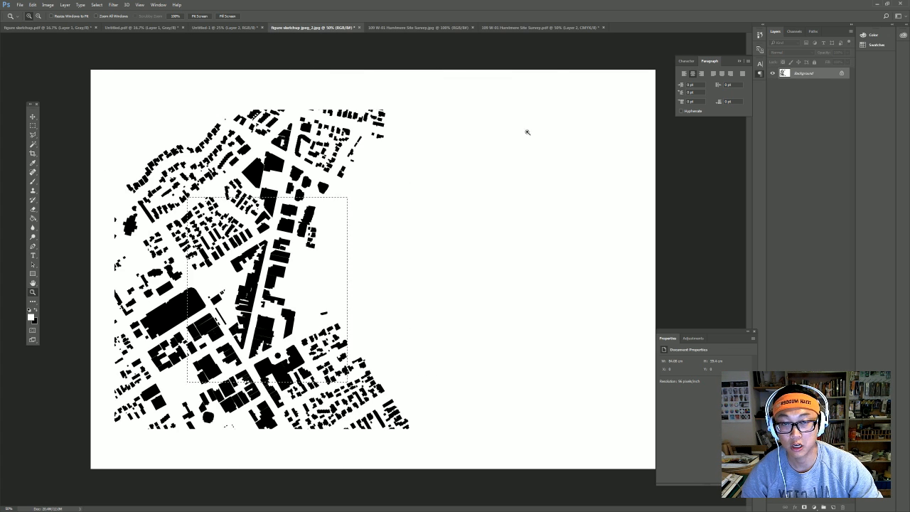
click(545, 27)
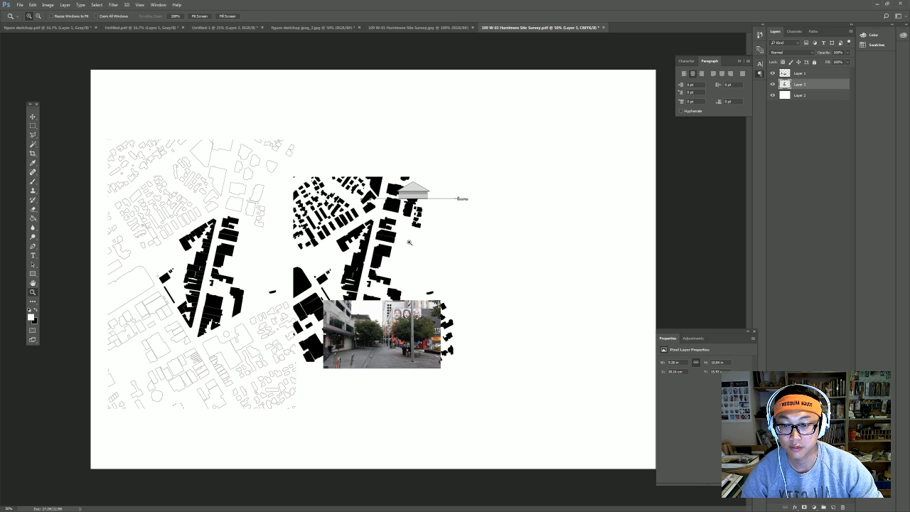
click(32, 117)
drag(423, 266, 383, 261)
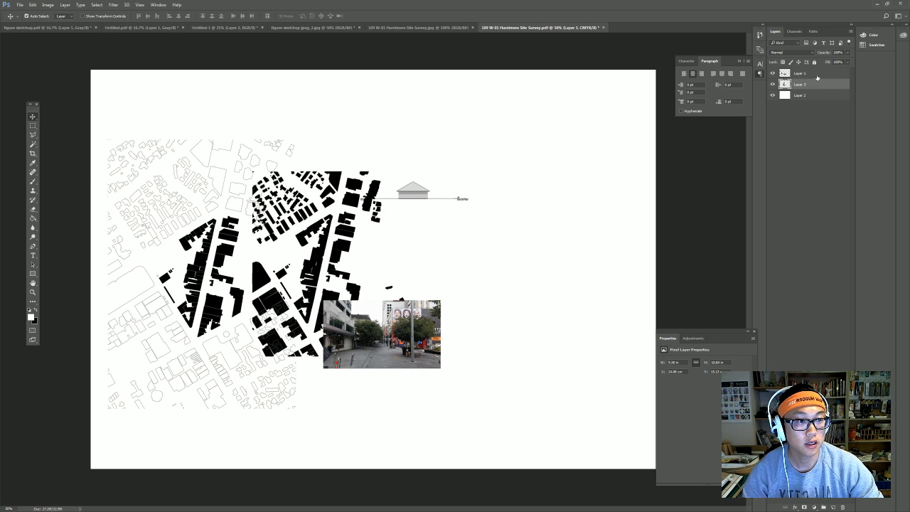
Set the figure-ground layer's blend mode to Multiply.
click(791, 53)
click(840, 53)
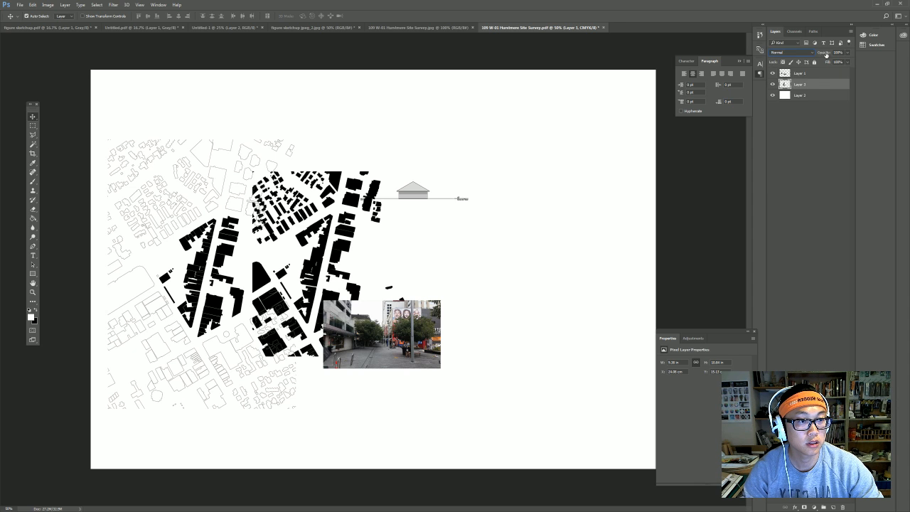
click(790, 53)
click(798, 76)
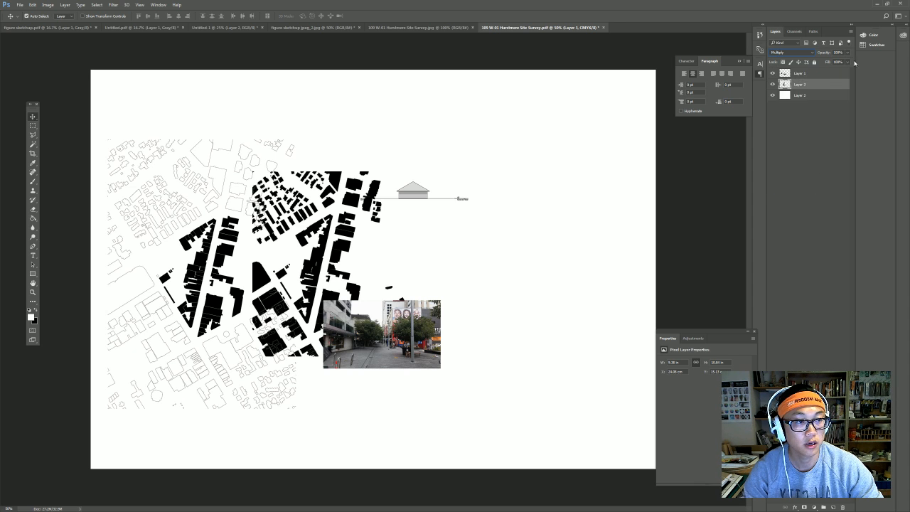
Lower the layer opacity to 40% and nudge the map left, up and right to align it.
click(848, 53)
click(830, 62)
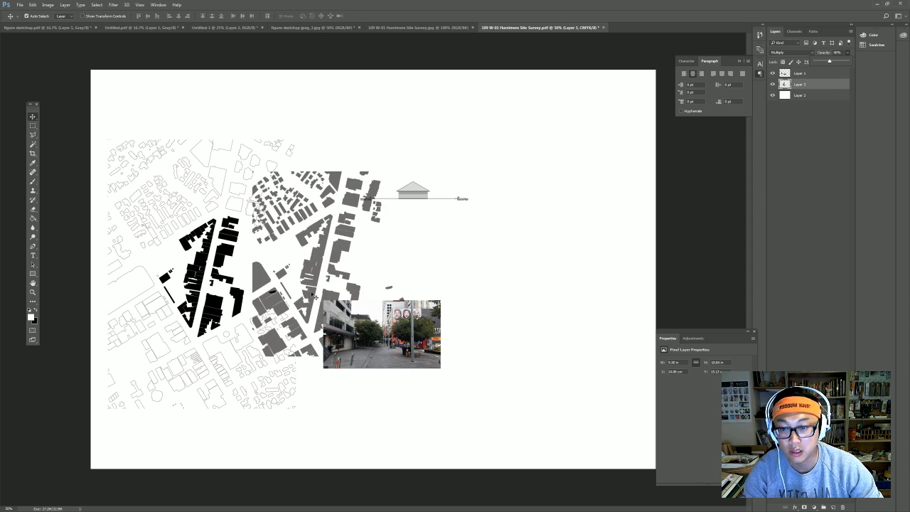
drag(292, 277, 178, 281)
key(Left)
key(Left)
key(Left)
key(Left)
key(Left)
key(Left)
key(Left)
key(Up)
key(Up)
key(Up)
key(Up)
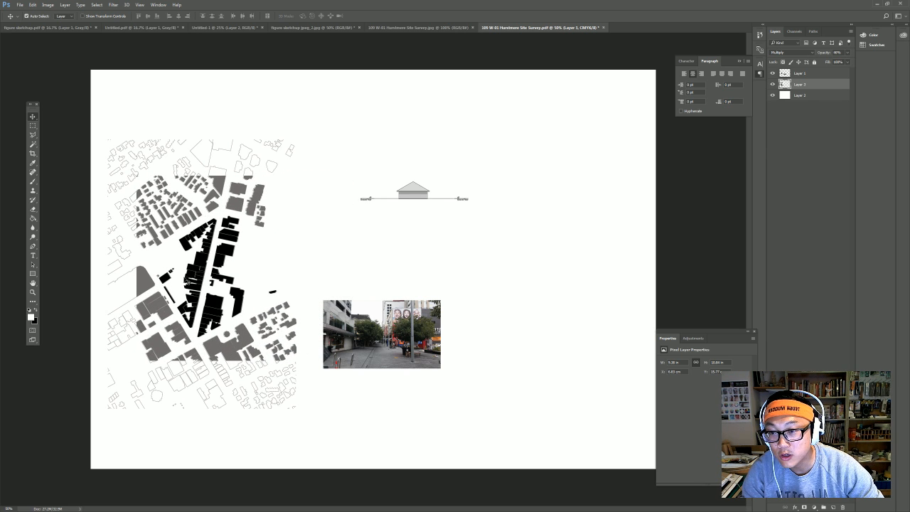
key(Right)
key(Right)
key(Right)
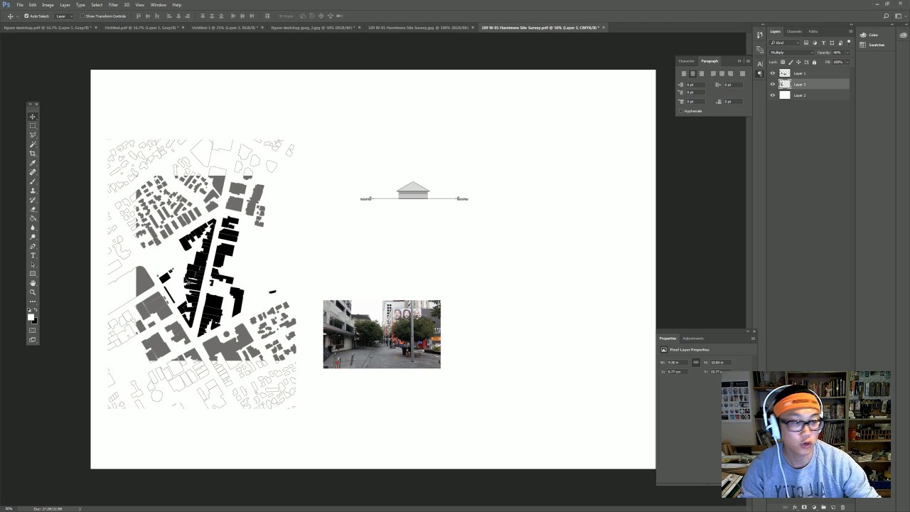